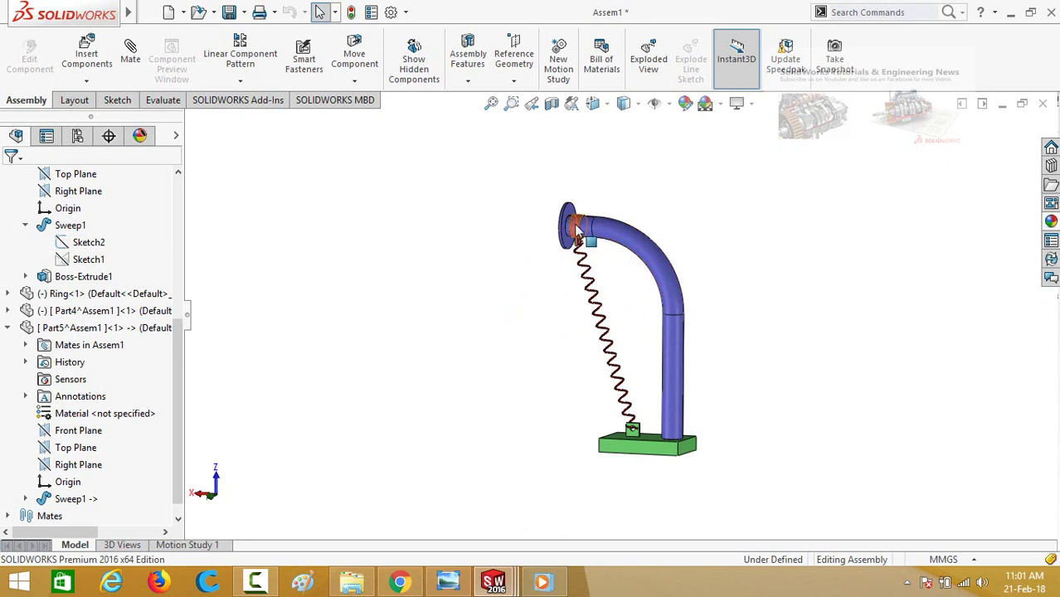
Slide the ring from the pipe's flanged end down to its vertical section and rebuild the assembly to update the spring.
left_click(677, 317)
left_click_drag(680, 318, 684, 378)
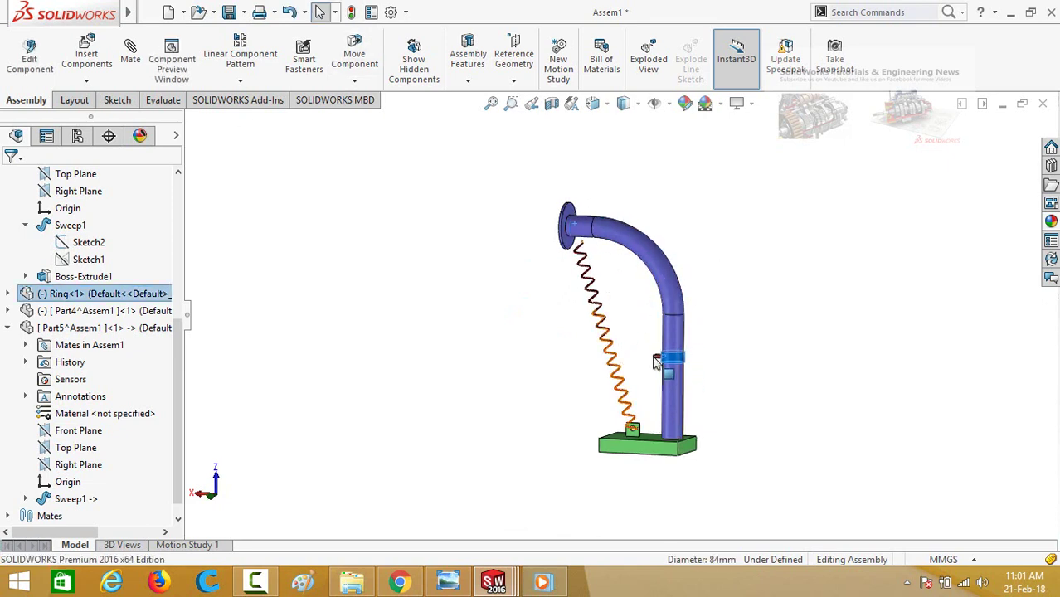
left_click(351, 12)
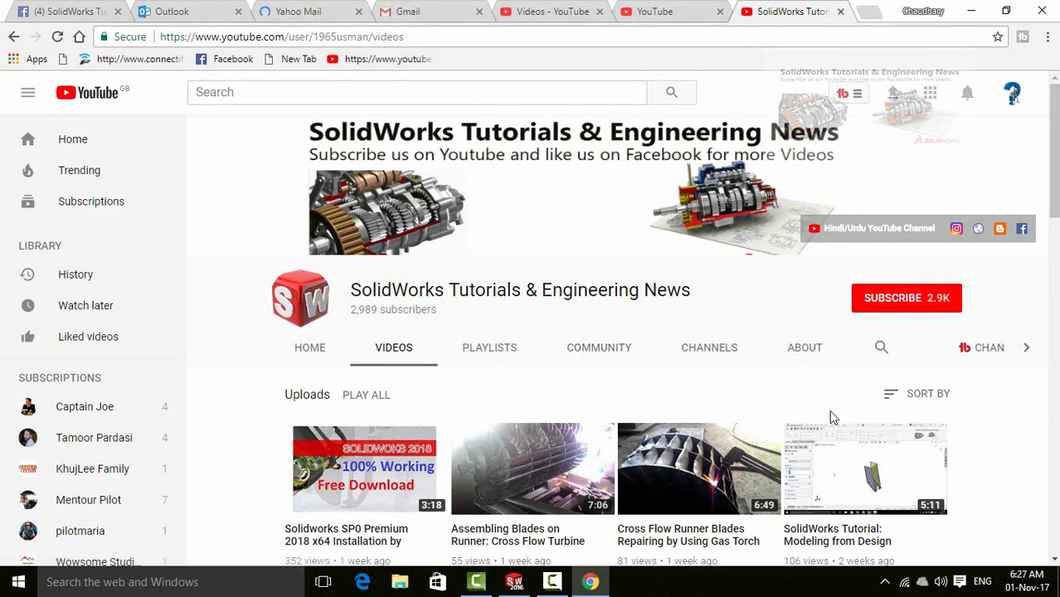
In YouTube, browse the uploaded videos of the SolidWorks Tutorials & Engineering News channel and subscribe to the channel.
scroll(982, 414, "down", 10)
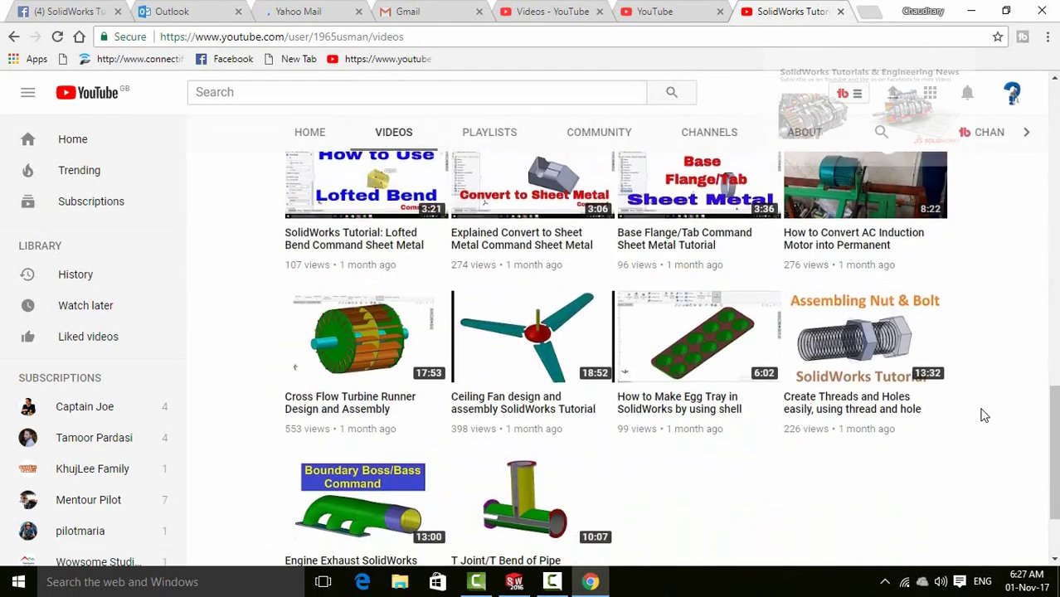
scroll(982, 414, "down", 2)
scroll(982, 414, "up", 12)
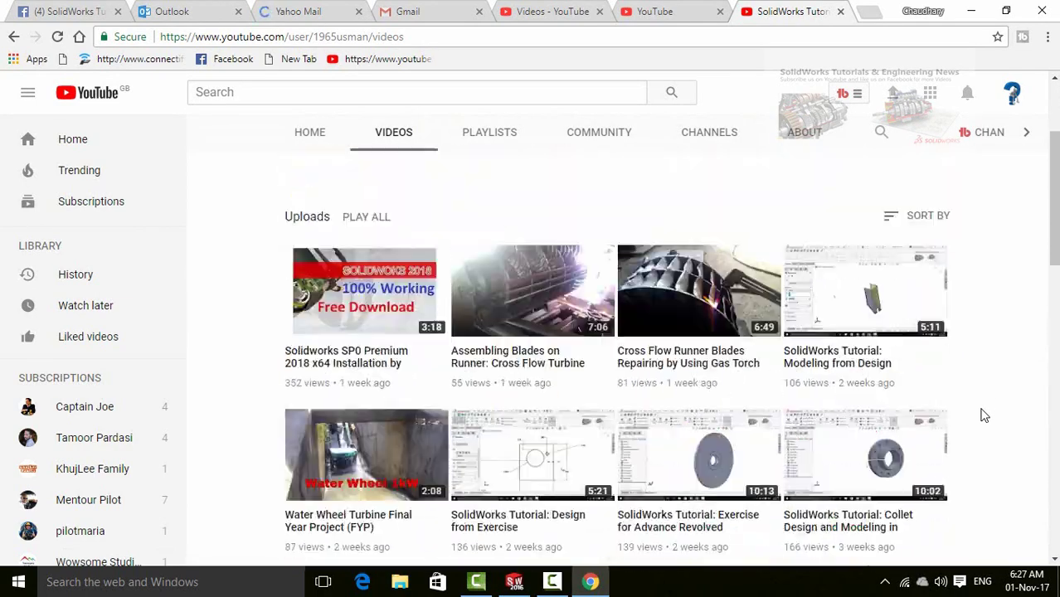
scroll(983, 414, "up", 2)
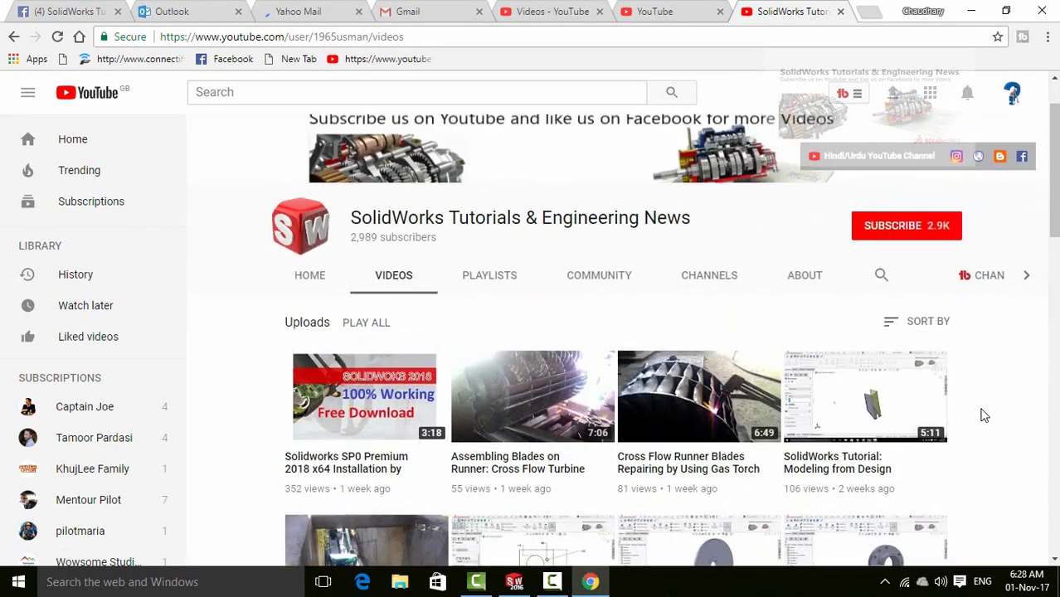
left_click(875, 231)
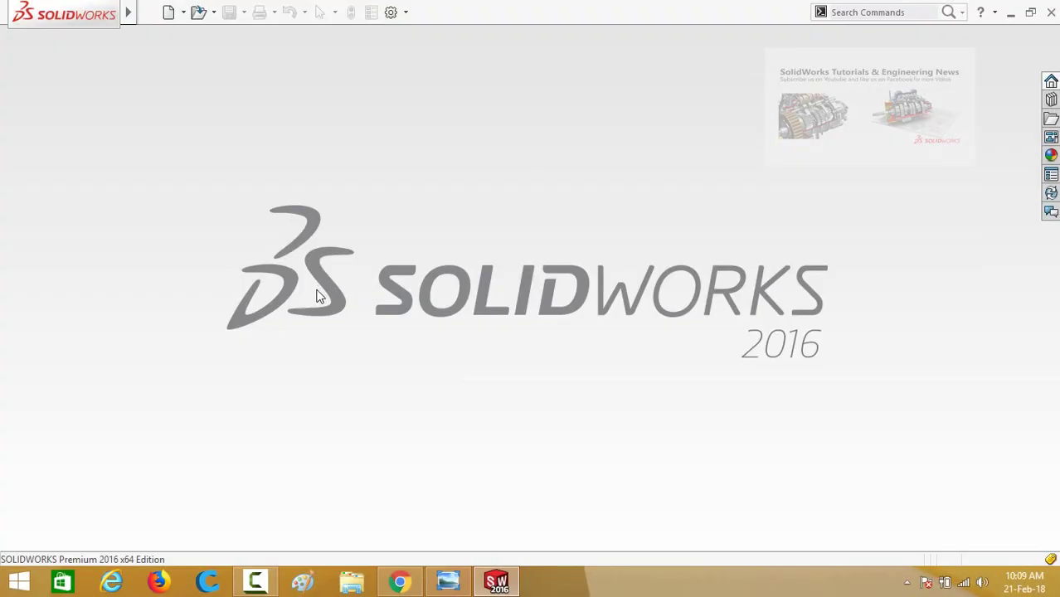
Create a new SOLIDWORKS part document and start a sketch on the Front Plane.
left_click(168, 13)
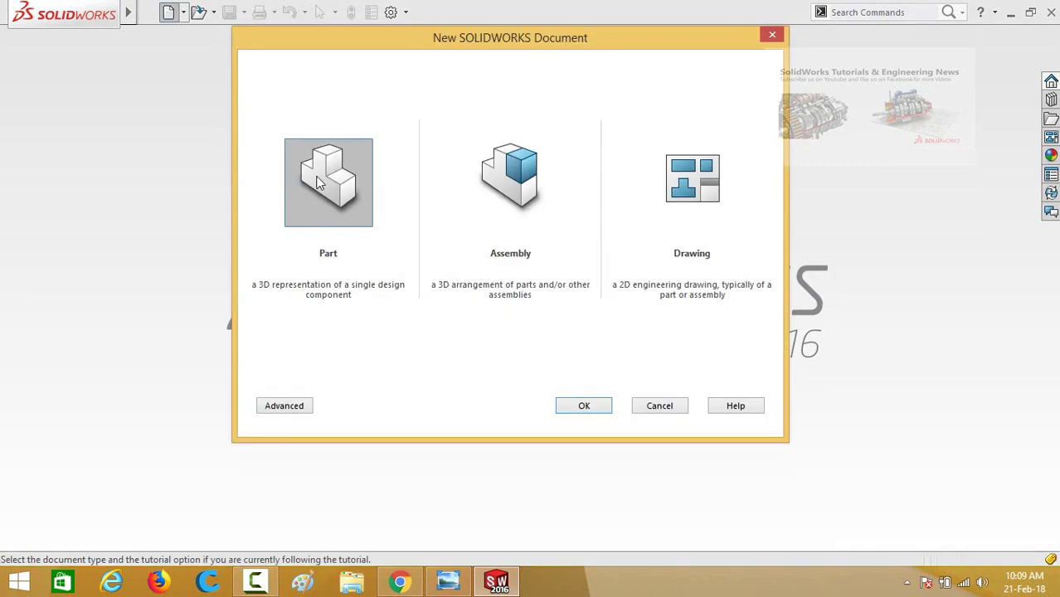
double_click(316, 175)
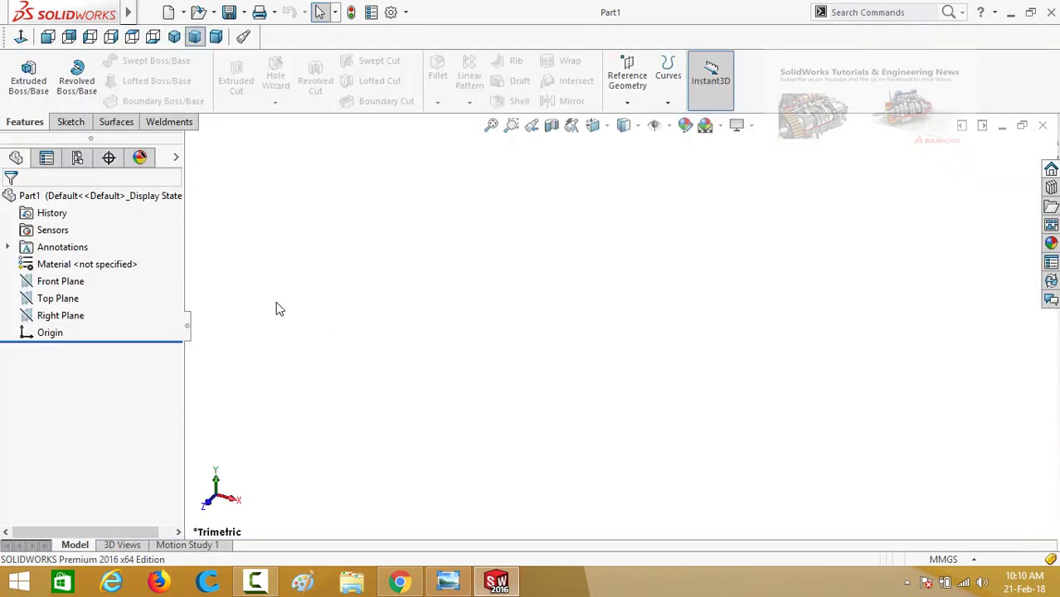
left_click(38, 279)
left_click(38, 262)
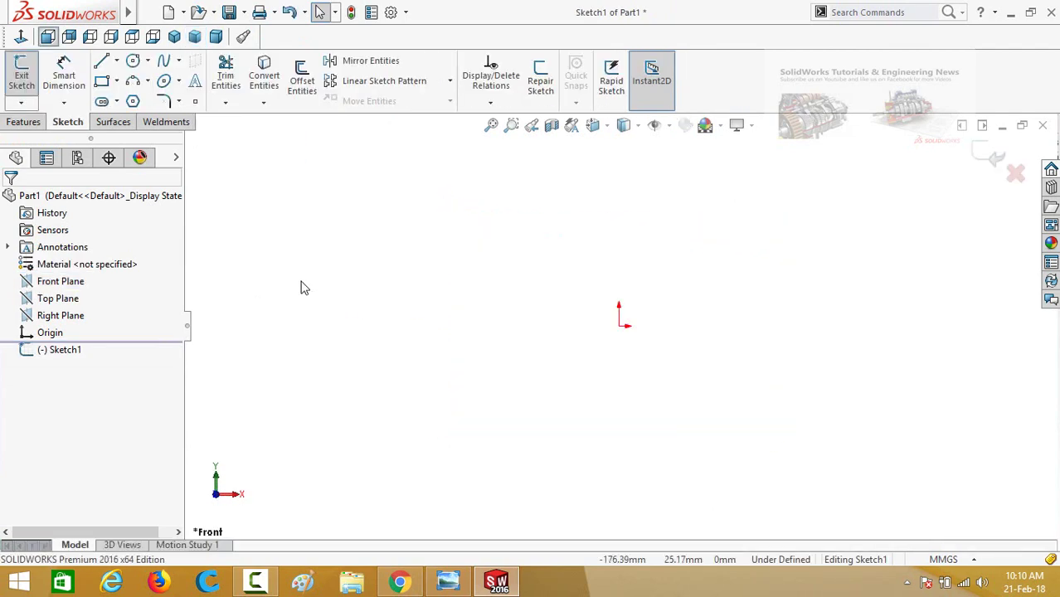
Sketch a vertical line about 70 mm long going up from the origin.
left_click(99, 63)
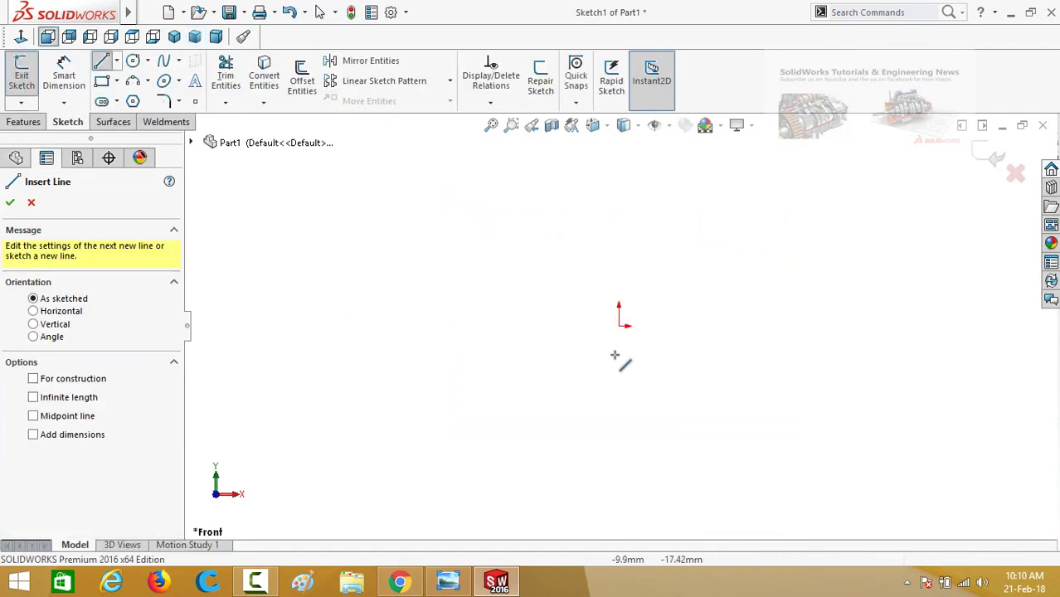
left_click(622, 328)
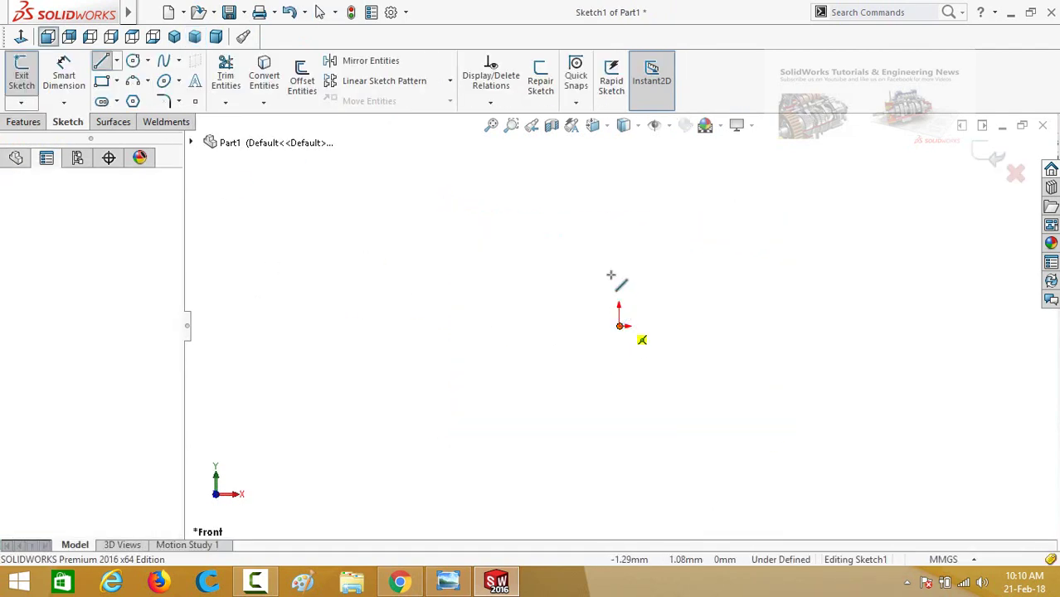
left_click(619, 201)
key("Escape")
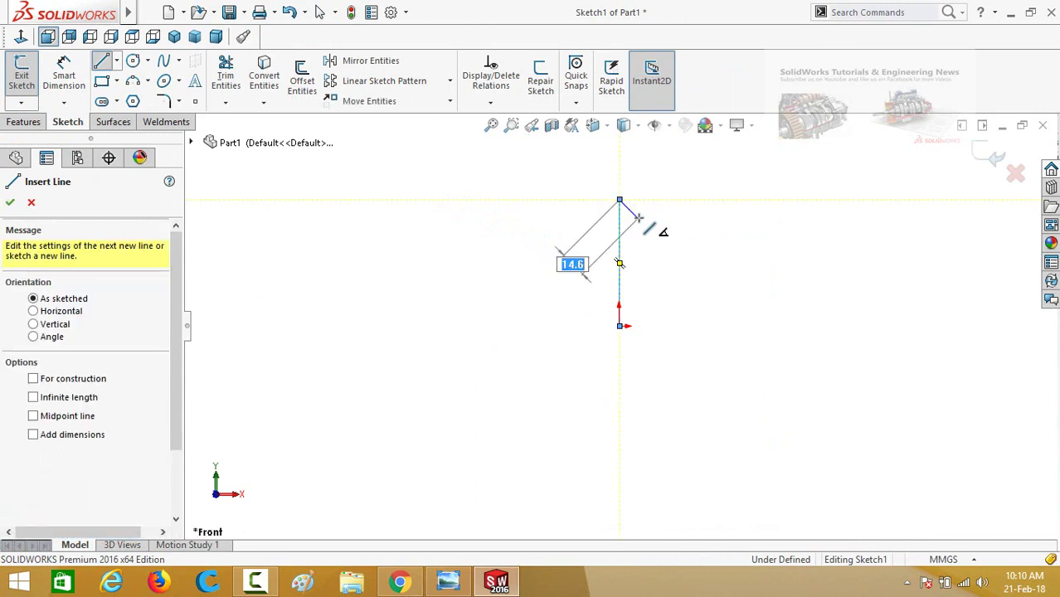
key("Escape")
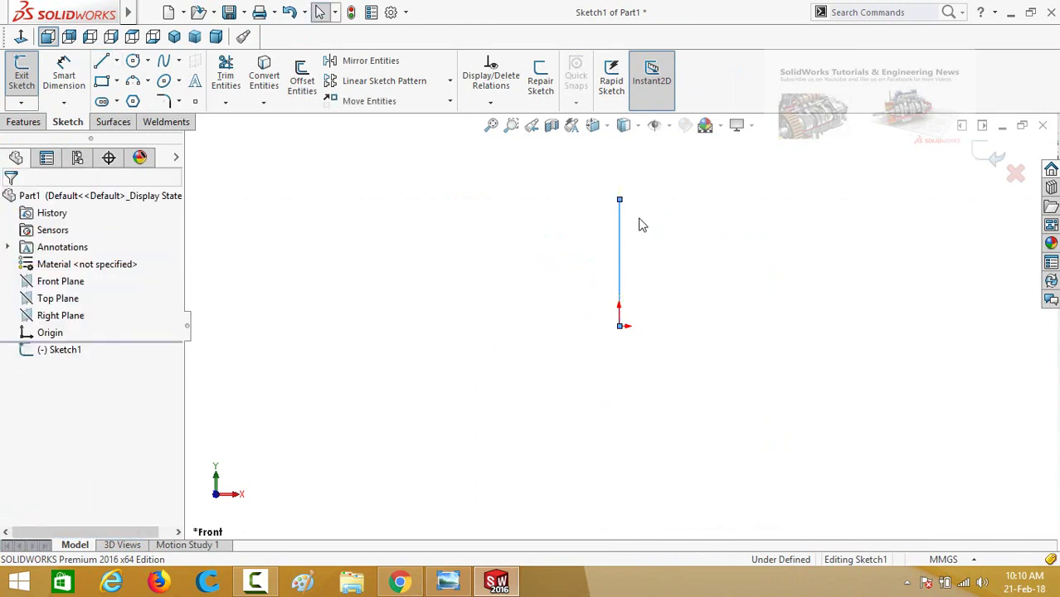
Sketch a three-point arc from the vertical line's upper end, curving right to about X 30 mm, Y 94 mm.
left_click(135, 84)
scroll(637, 271, "down", 2)
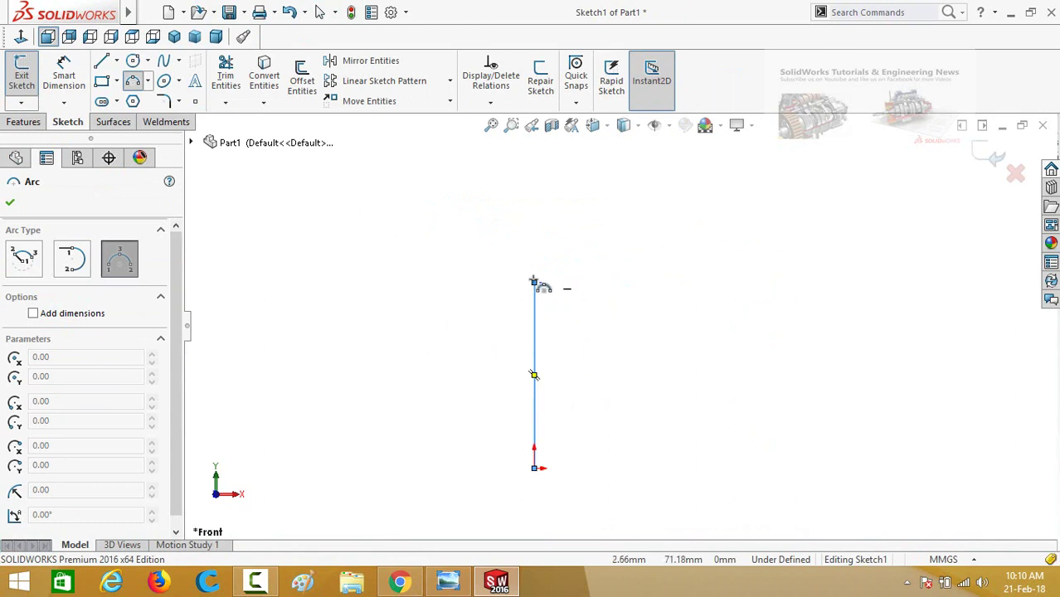
left_click(535, 283)
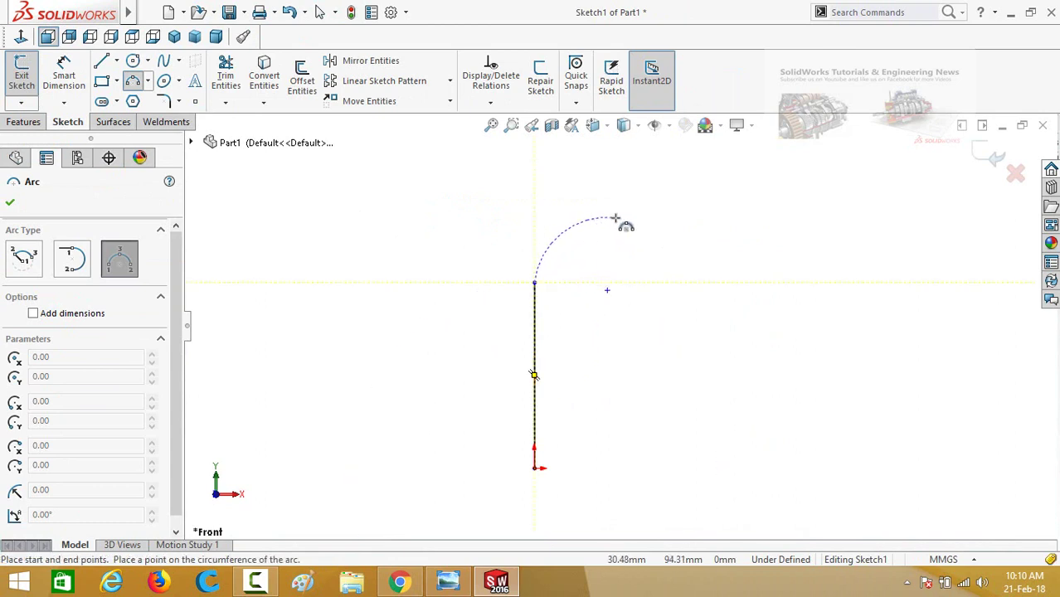
left_click(615, 219)
left_click(562, 236)
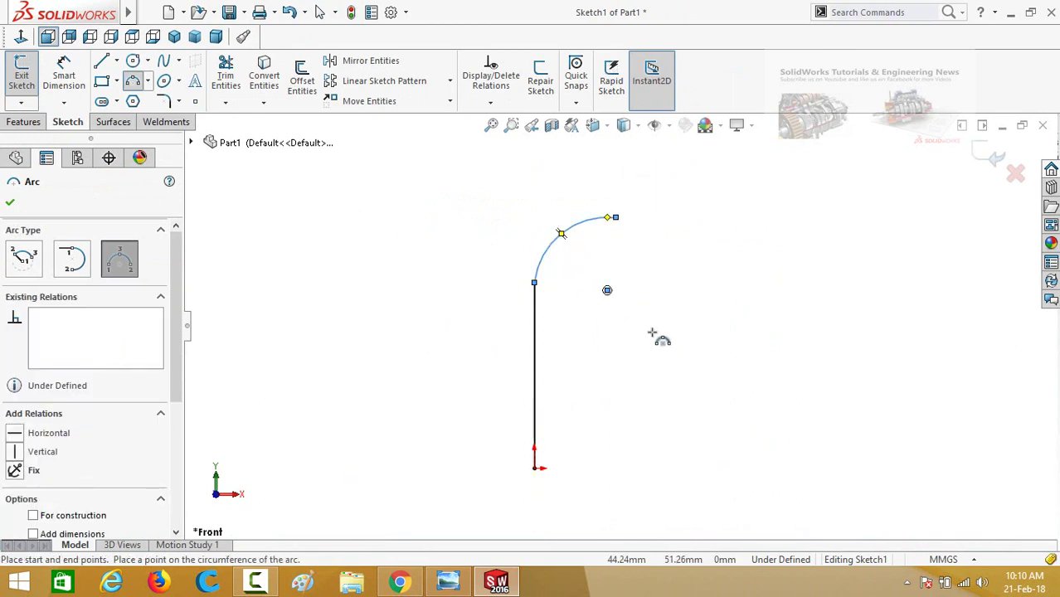
Sketch a short horizontal line extending right from the arc's free end.
key("l")
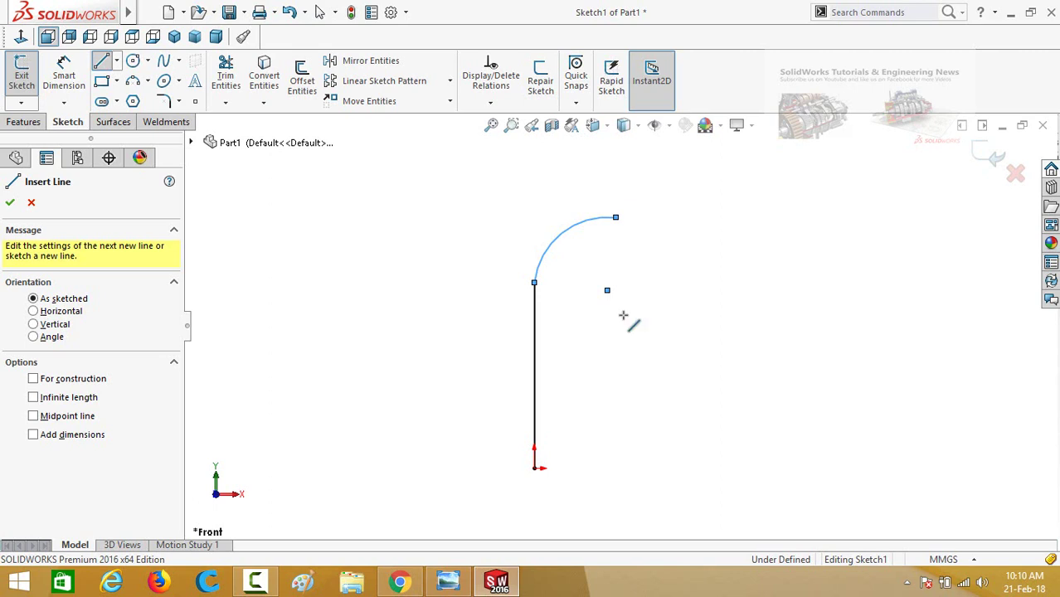
left_click(614, 217)
left_click(666, 218)
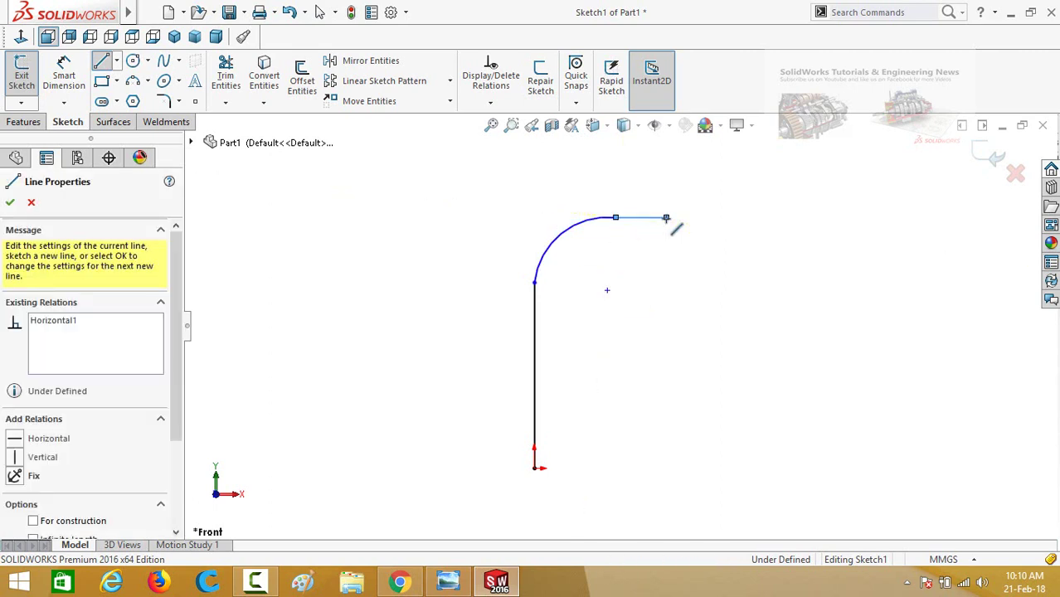
key("Escape")
key("Escape")
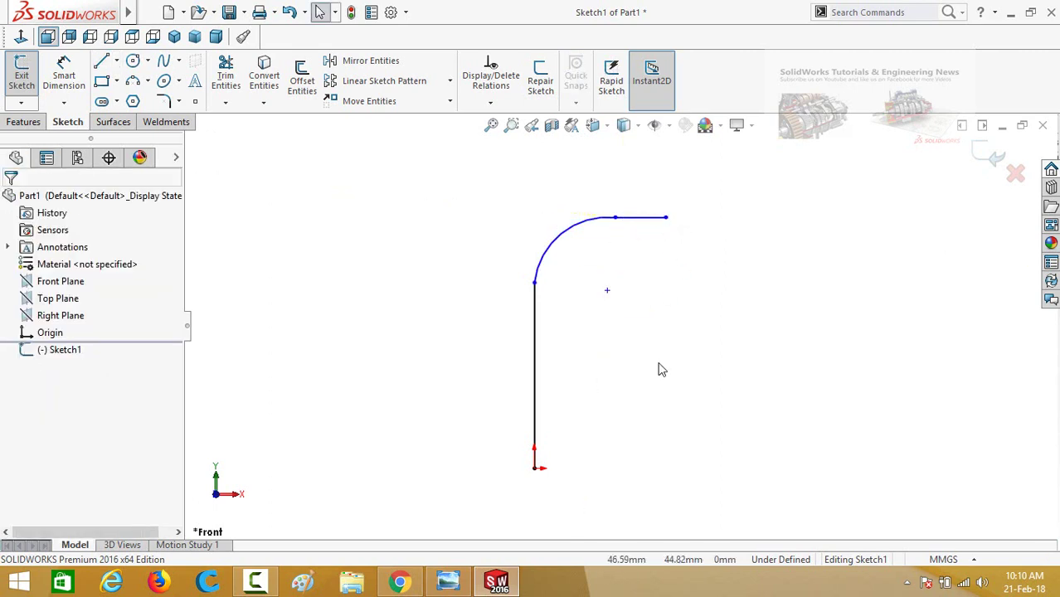
Dimension the vertical line's length as 1.5 ft.
right_click_drag(657, 372, 649, 295)
scroll(648, 413, "up", 3)
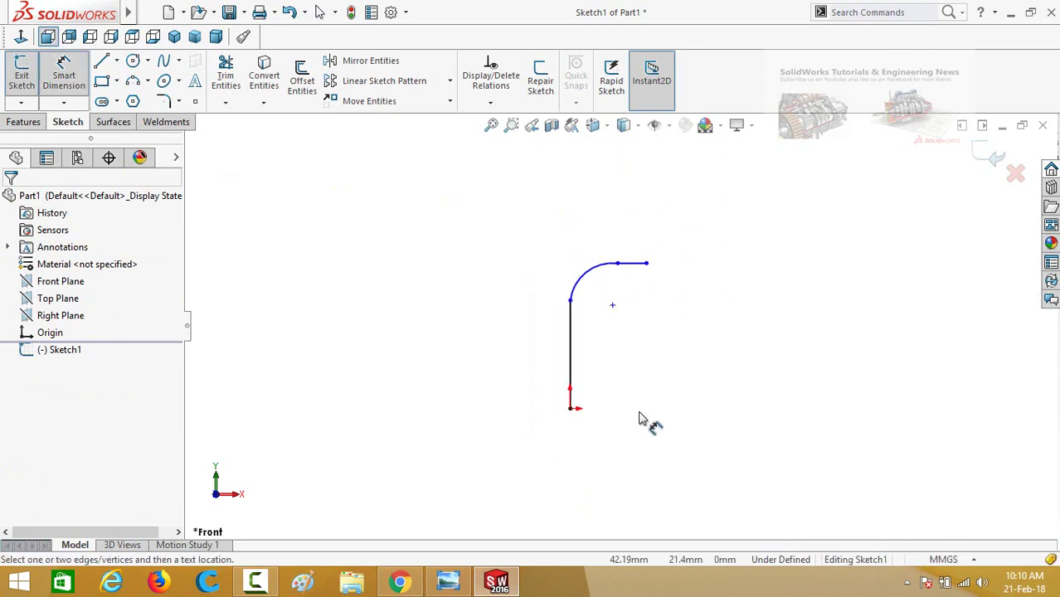
left_click(570, 386)
left_click(438, 391)
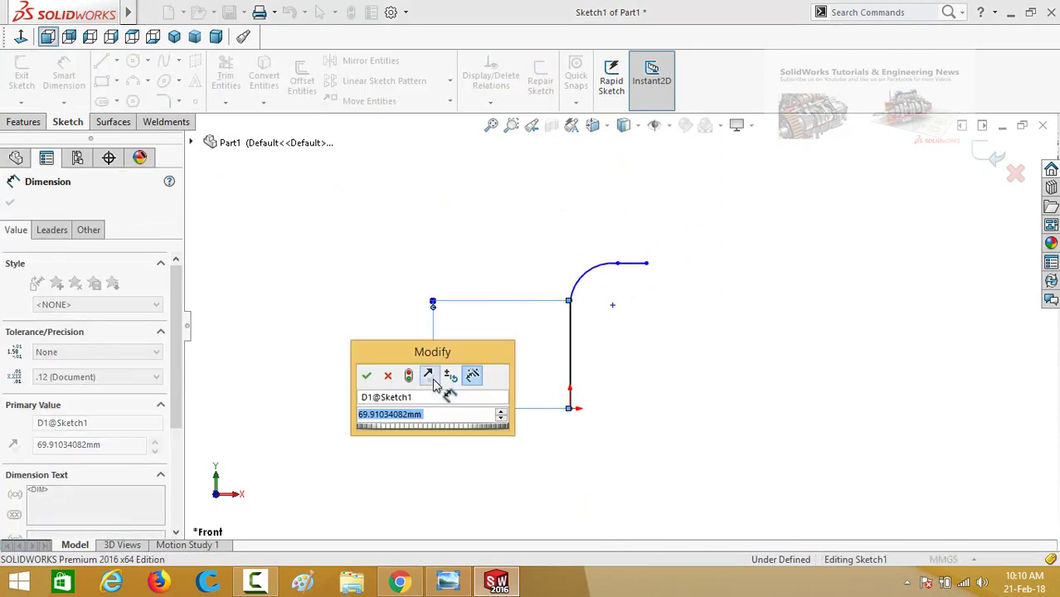
type("1")
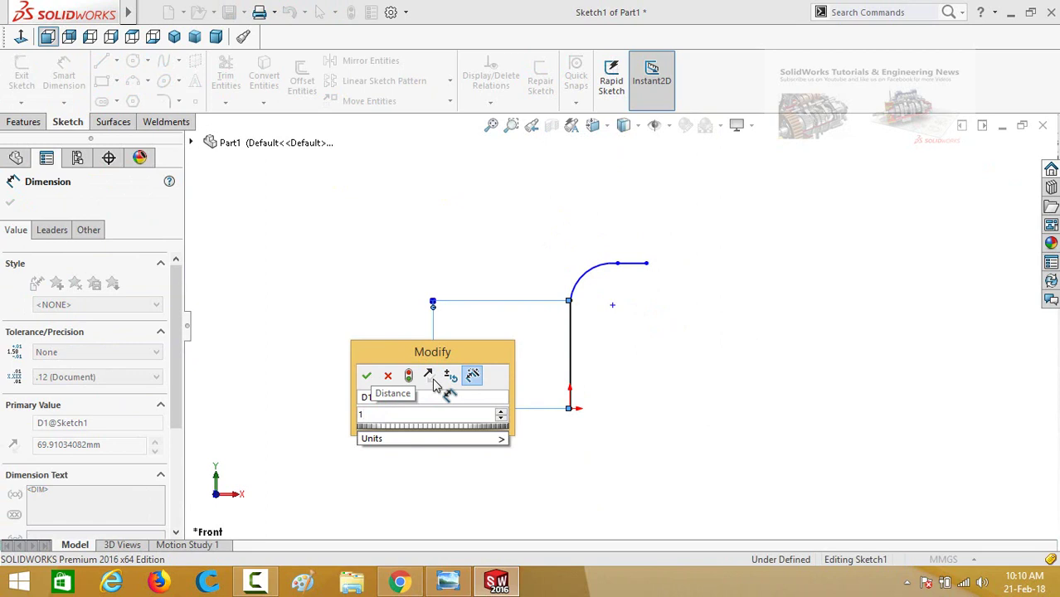
type(".5ft")
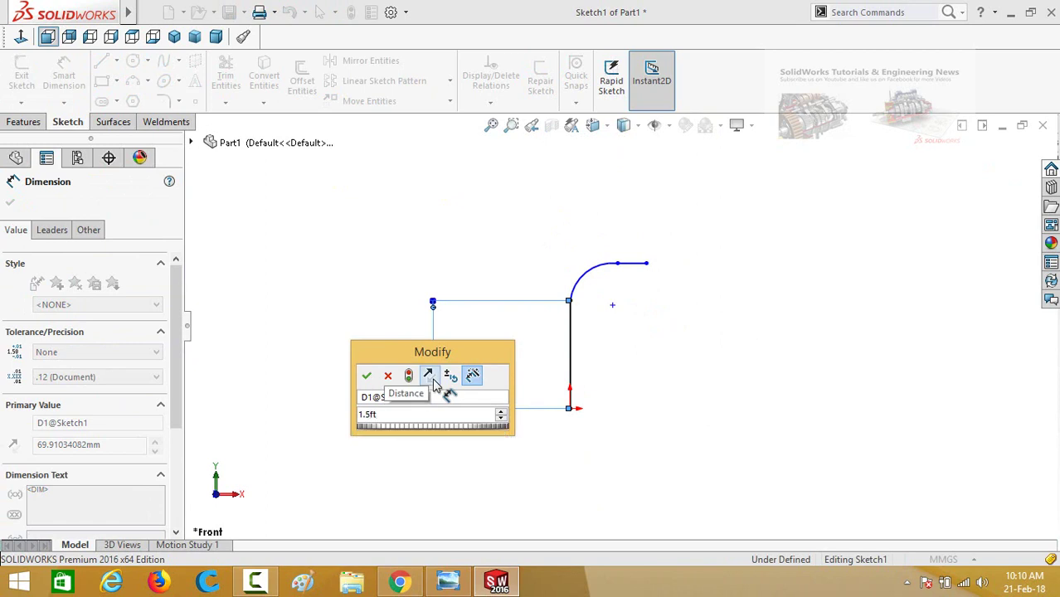
key("Return")
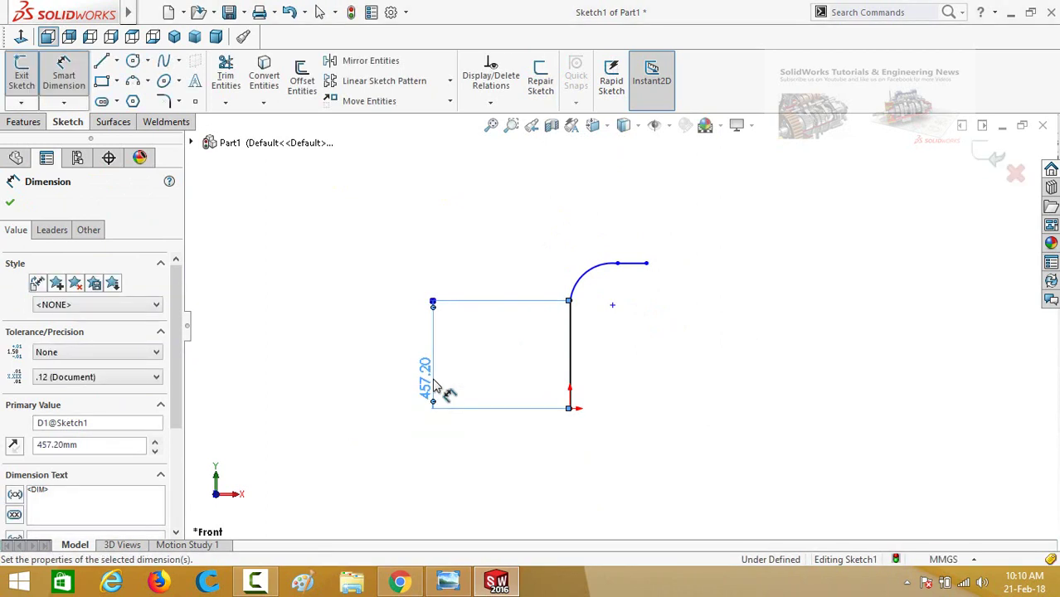
Dimension the arc's radius as 1 ft.
left_click(584, 286)
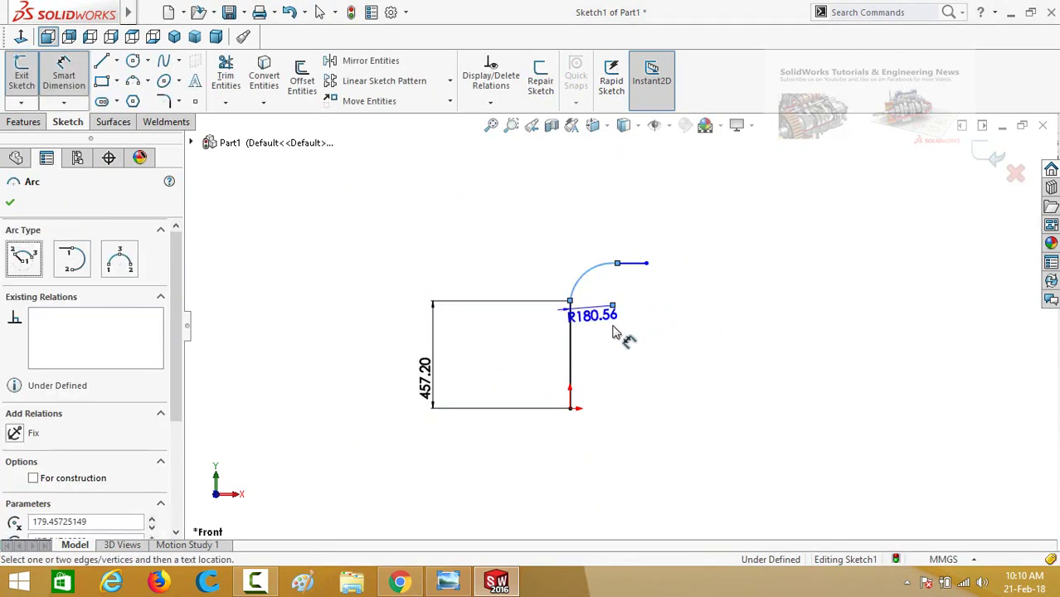
left_click(658, 372)
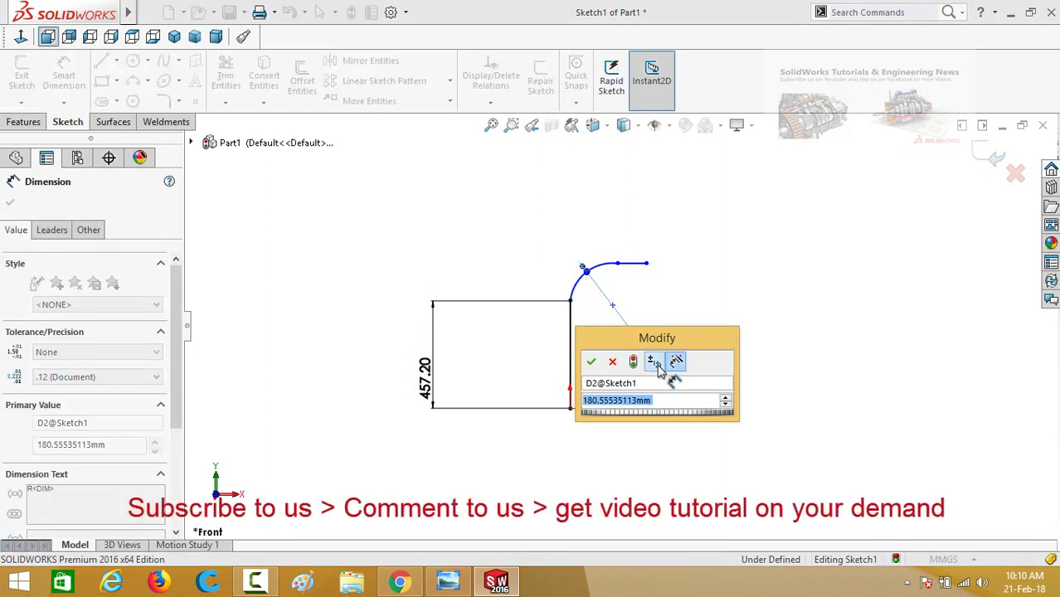
type("1")
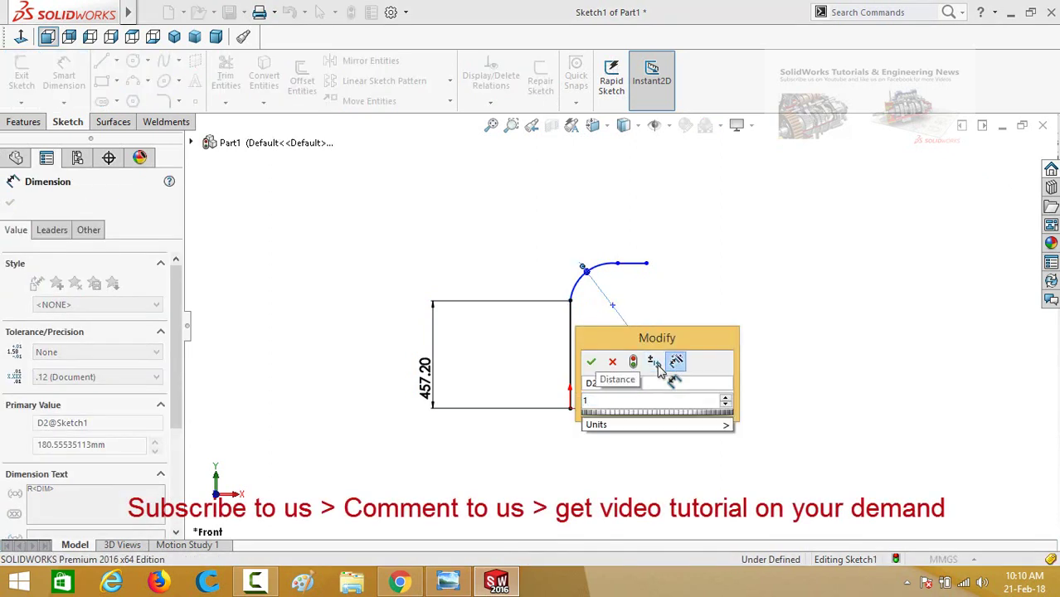
type("ft")
key("Return")
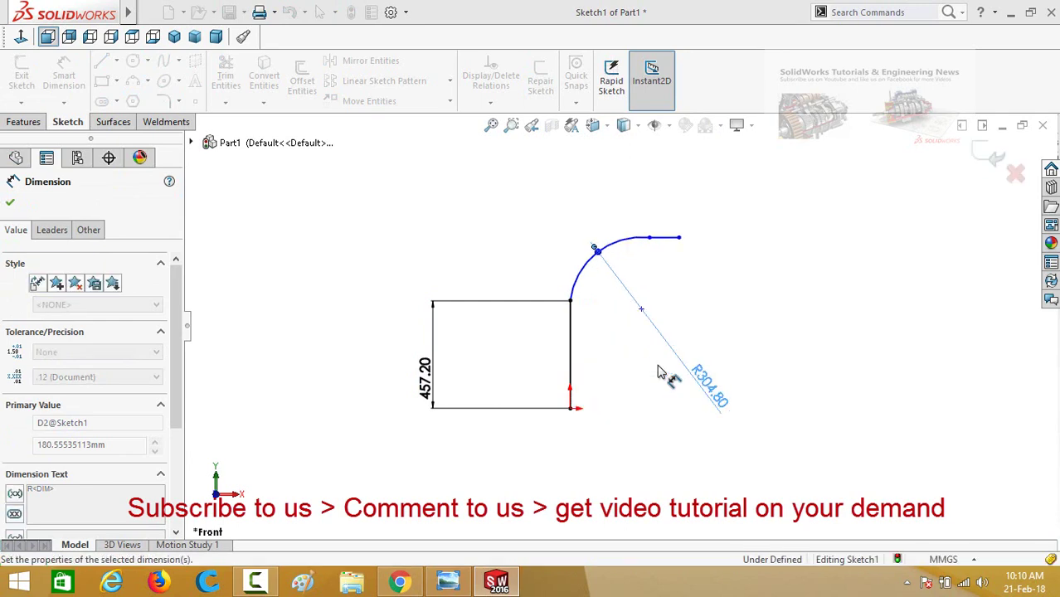
Dimension the upper horizontal line's length as 4 in.
left_click(662, 240)
left_click(730, 299)
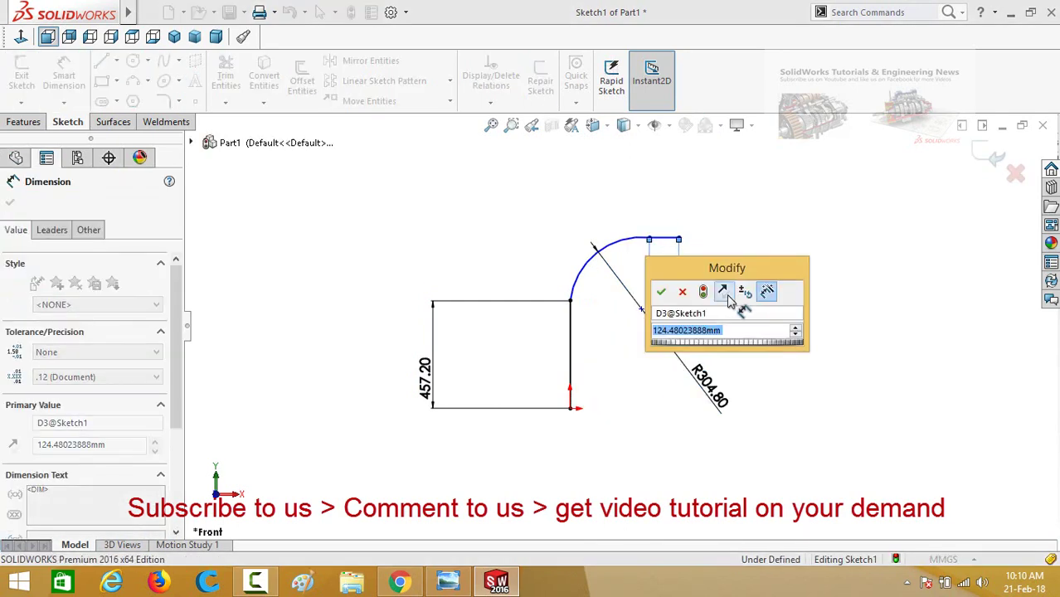
type("4in")
key("Return")
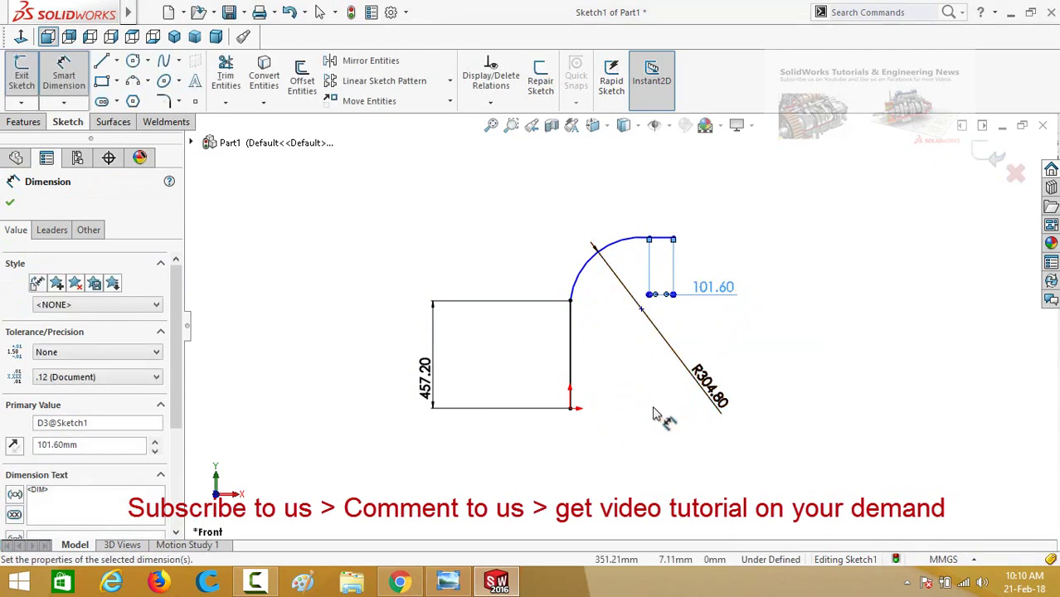
key("Escape")
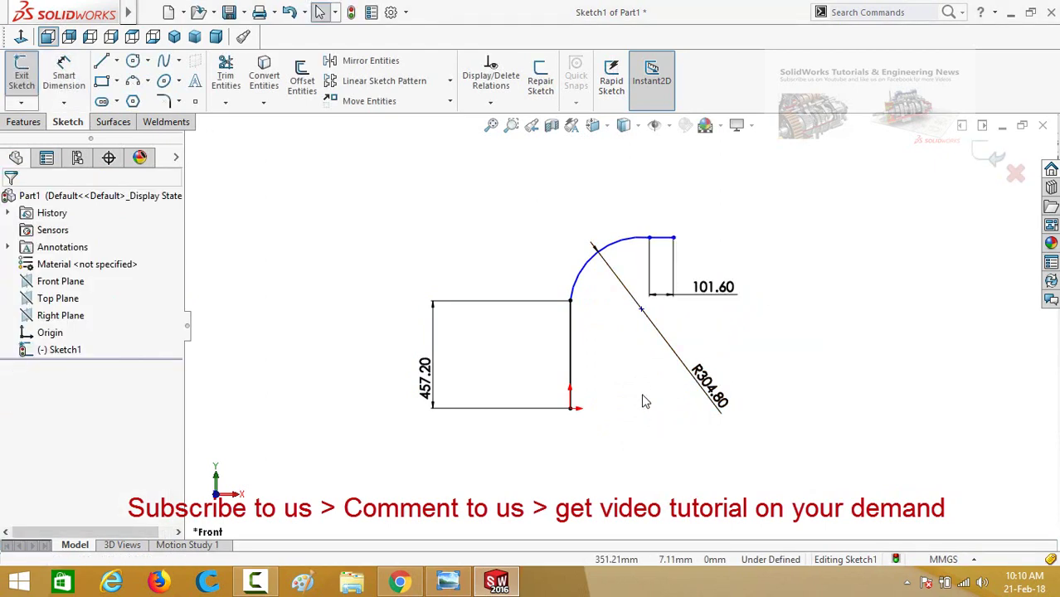
Add a tangent relation between the vertical line and the arc.
left_click(570, 348)
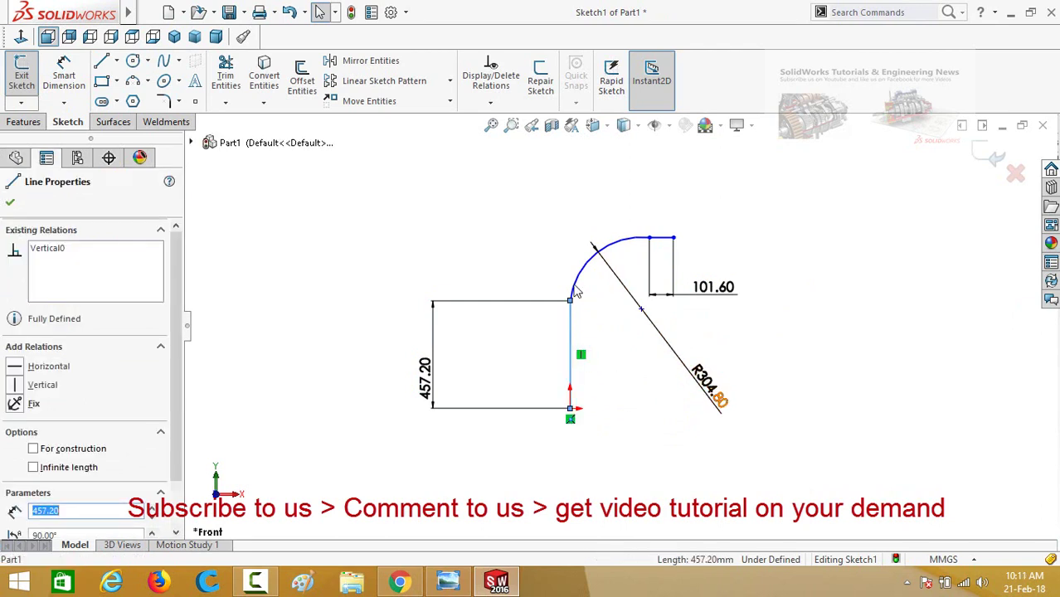
left_click(574, 285)
left_click(574, 288, "ctrl")
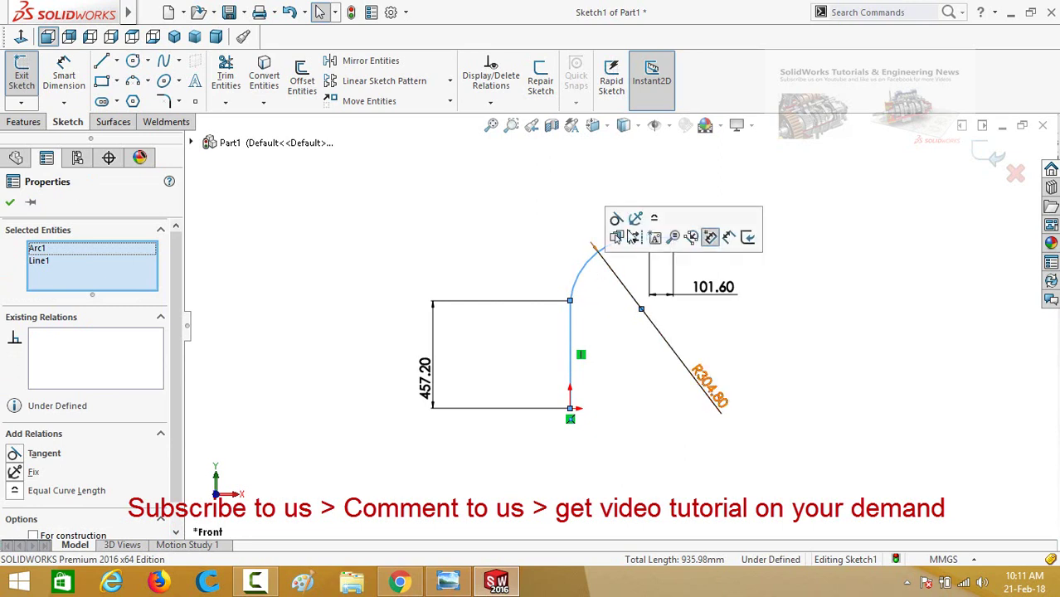
left_click(616, 220)
left_click(525, 230)
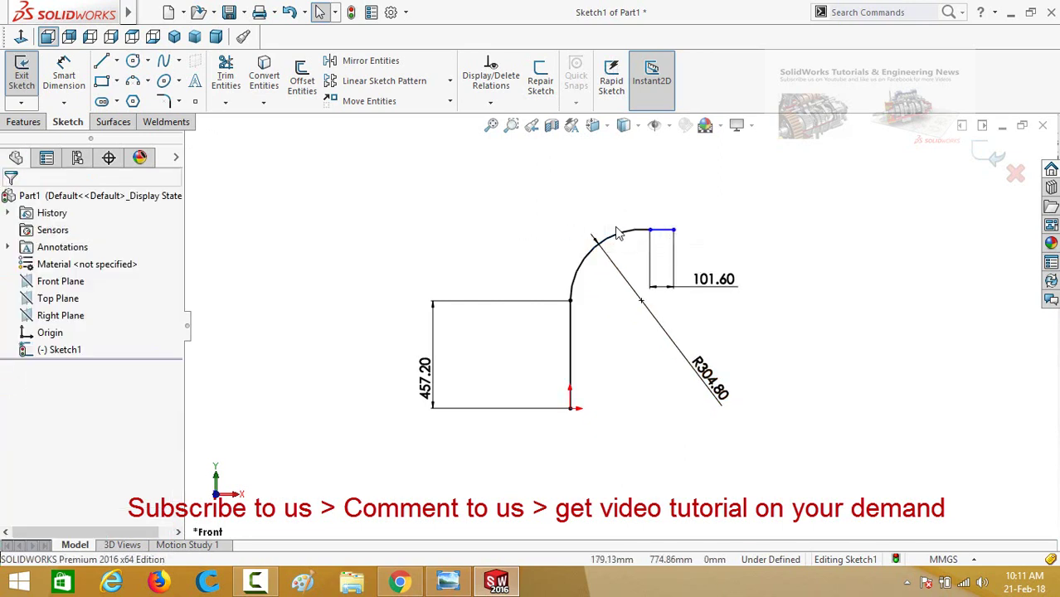
Add a tangent relation between the arc and the upper horizontal line, and finish the path sketch.
left_click(628, 240)
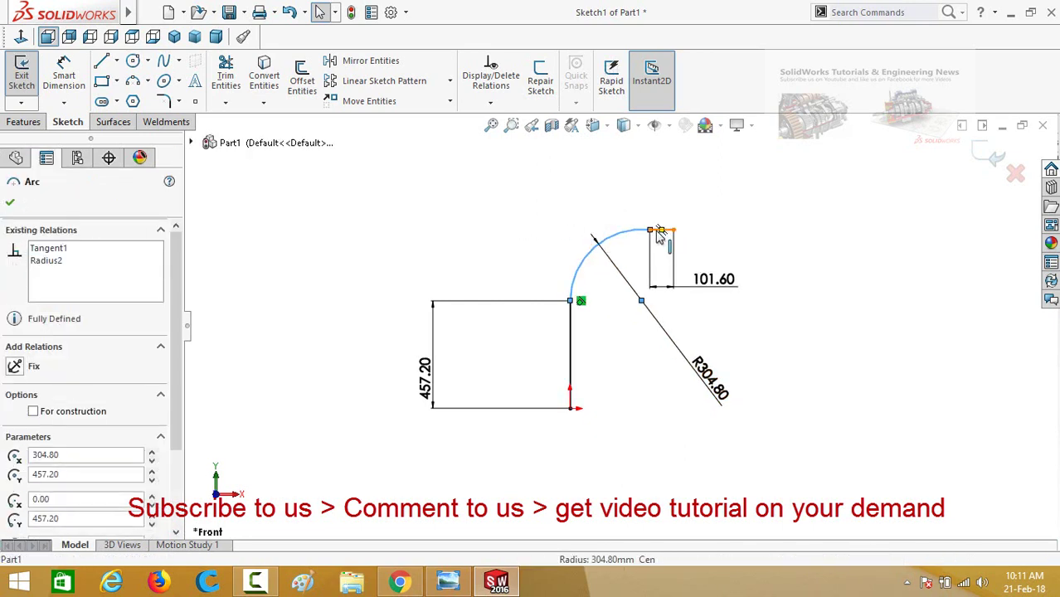
left_click(661, 231, "ctrl")
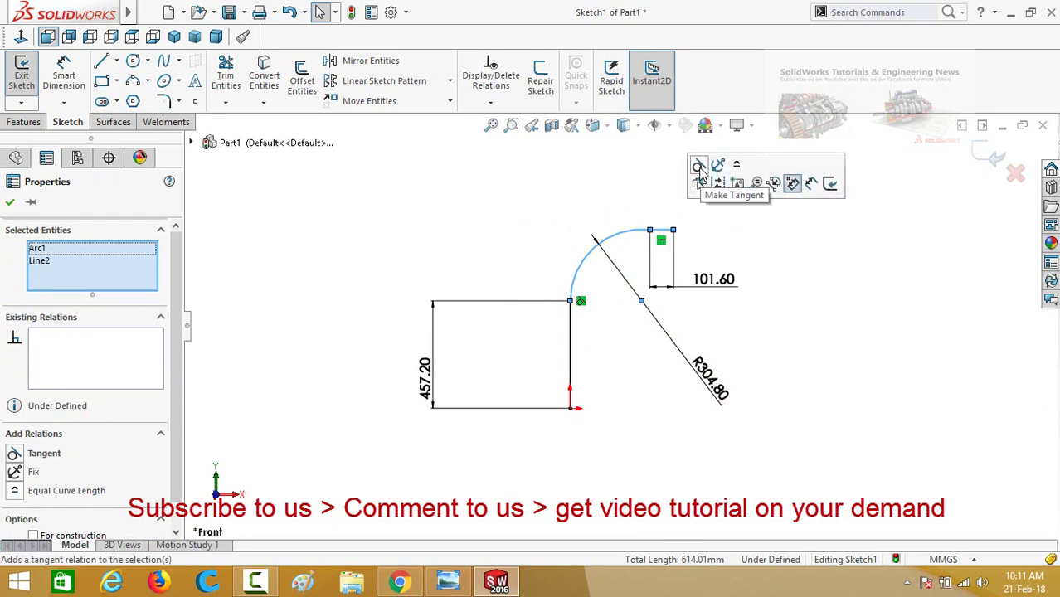
left_click(699, 170)
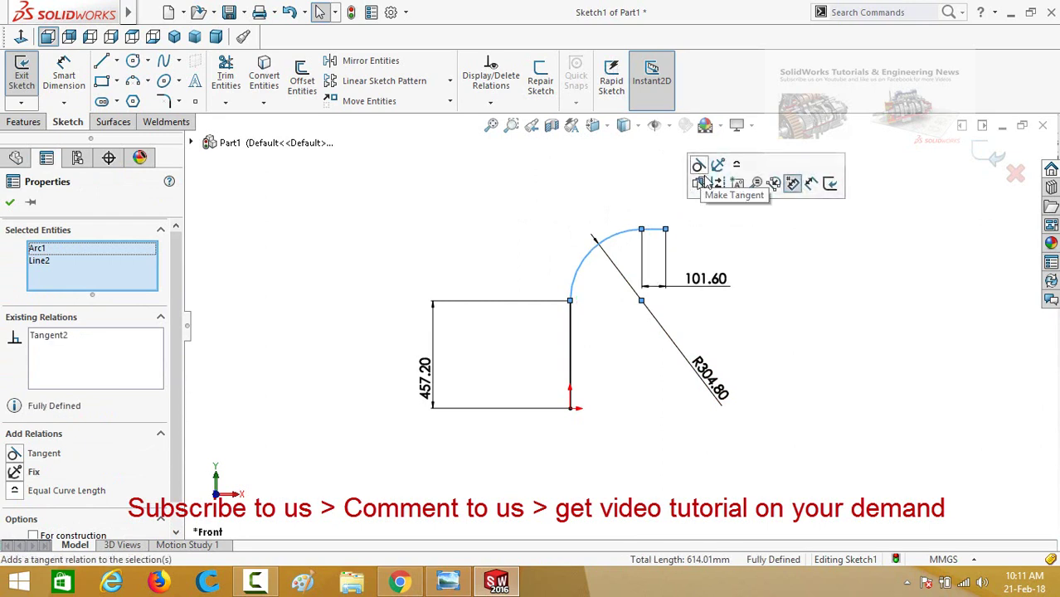
left_click(768, 325)
key("z")
scroll(654, 300, "down", 2)
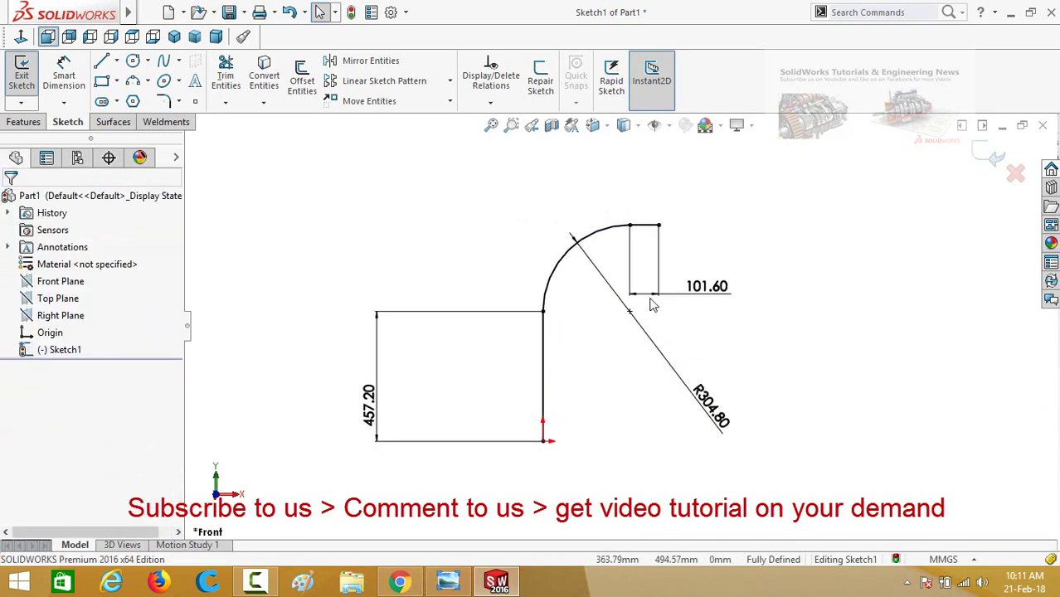
scroll(619, 353, "up", 2)
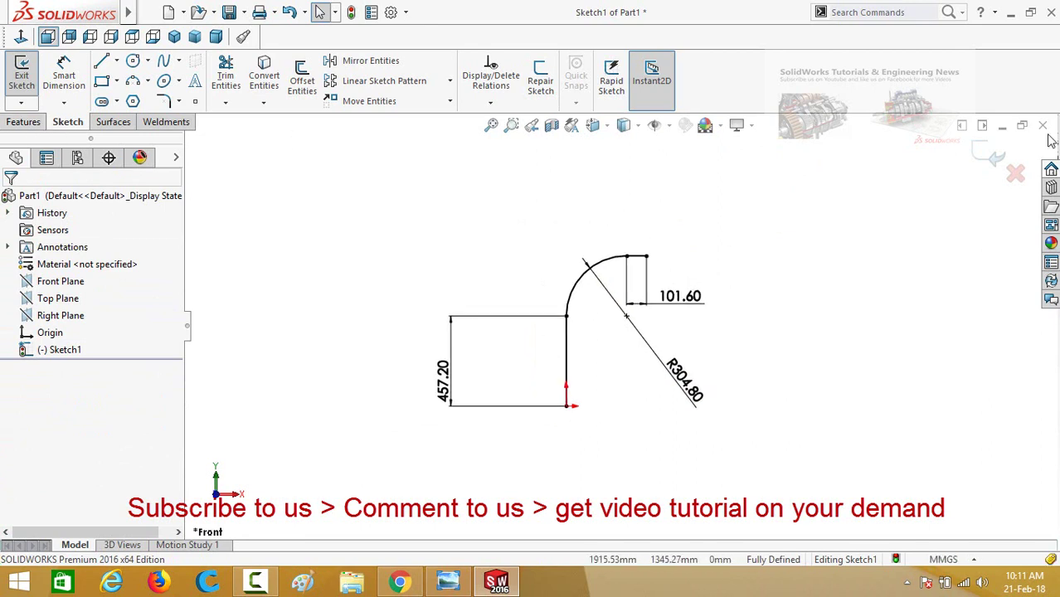
left_click(987, 157)
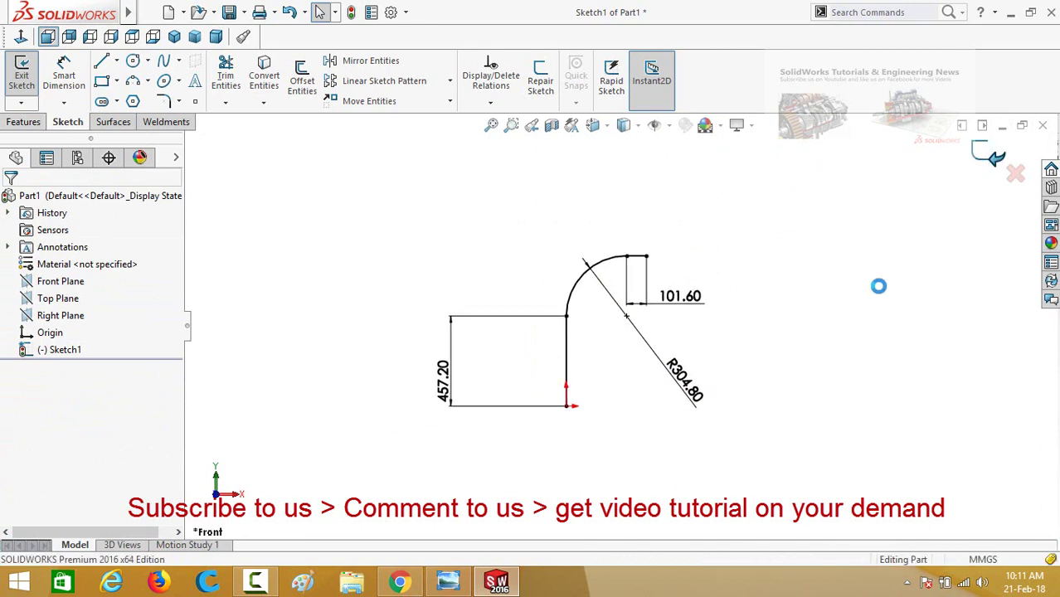
Sketch two concentric circles centred on the origin on the Top Plane, the outer one about 168 mm in diameter.
middle_click_drag(662, 370, 427, 259)
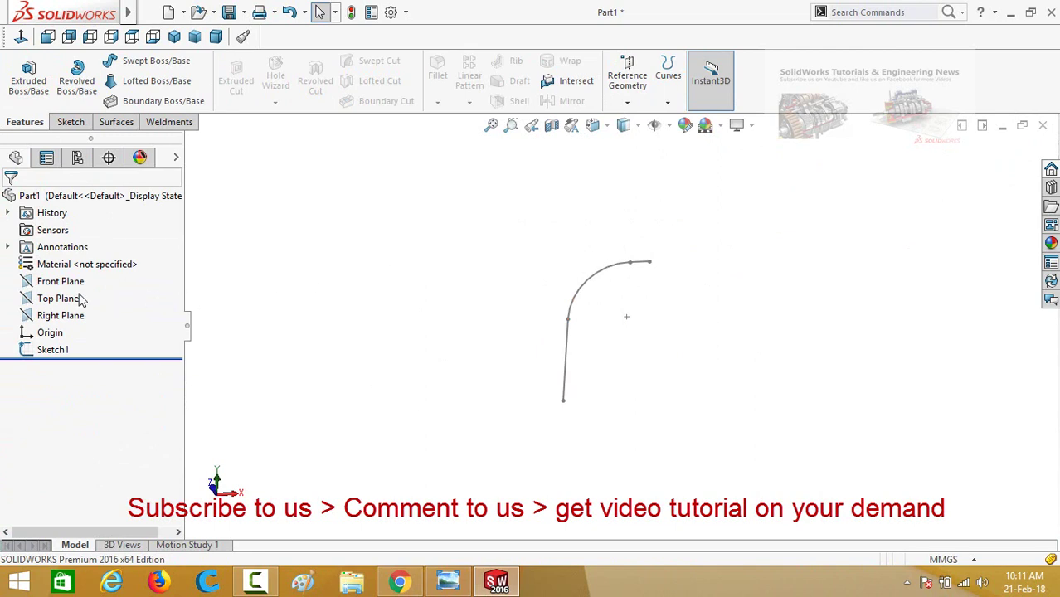
left_click(50, 298)
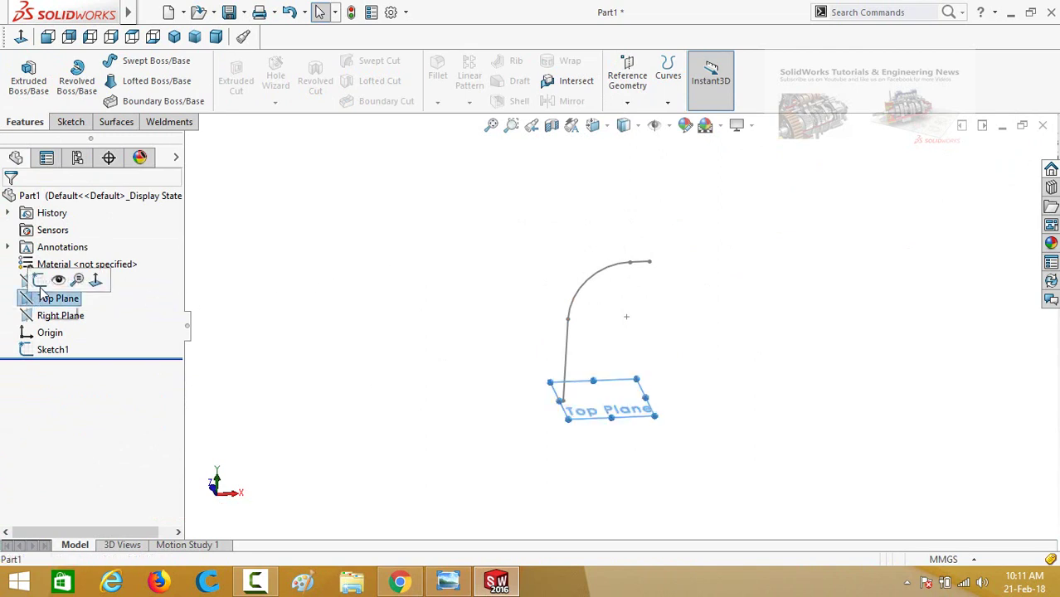
left_click(39, 280)
key("ctrl+5")
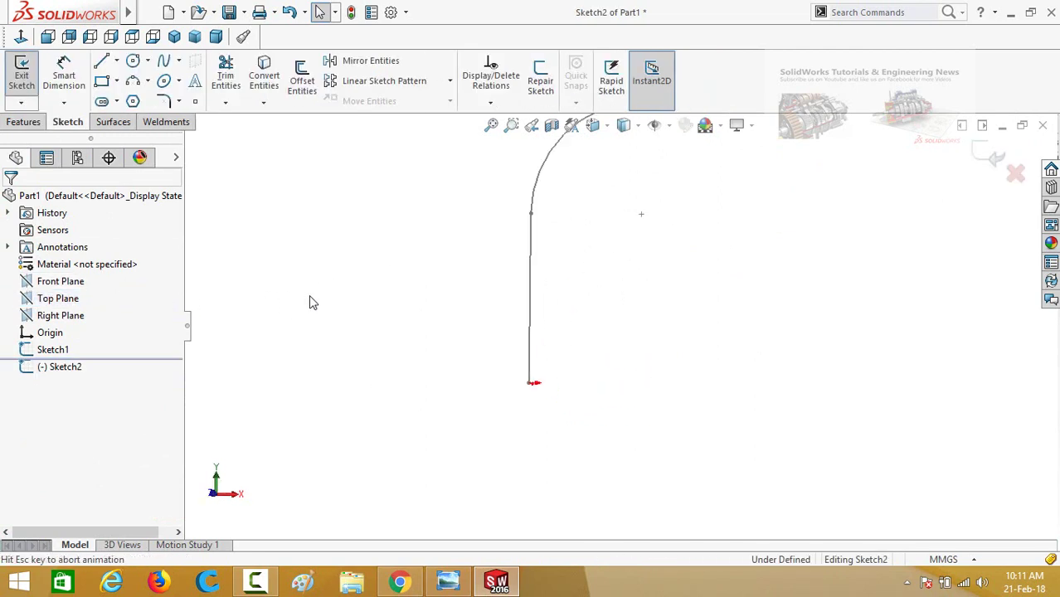
right_click_drag(309, 296, 355, 323)
scroll(356, 338, "up", 2)
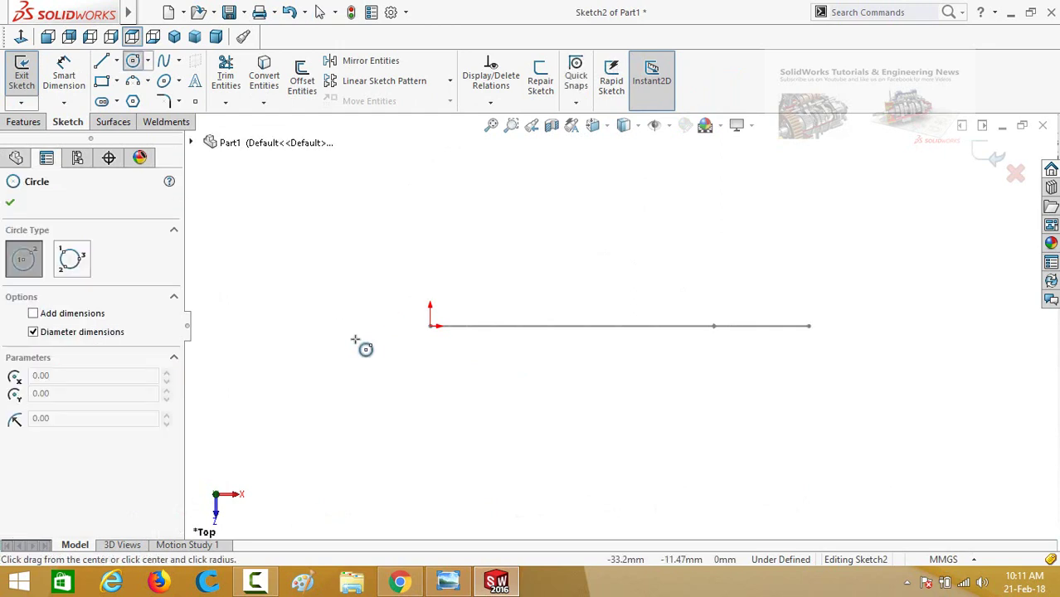
mouse_move(462, 327)
left_mouse_down()
mouse_move(490, 370)
mouse_move(477, 390)
left_mouse_up()
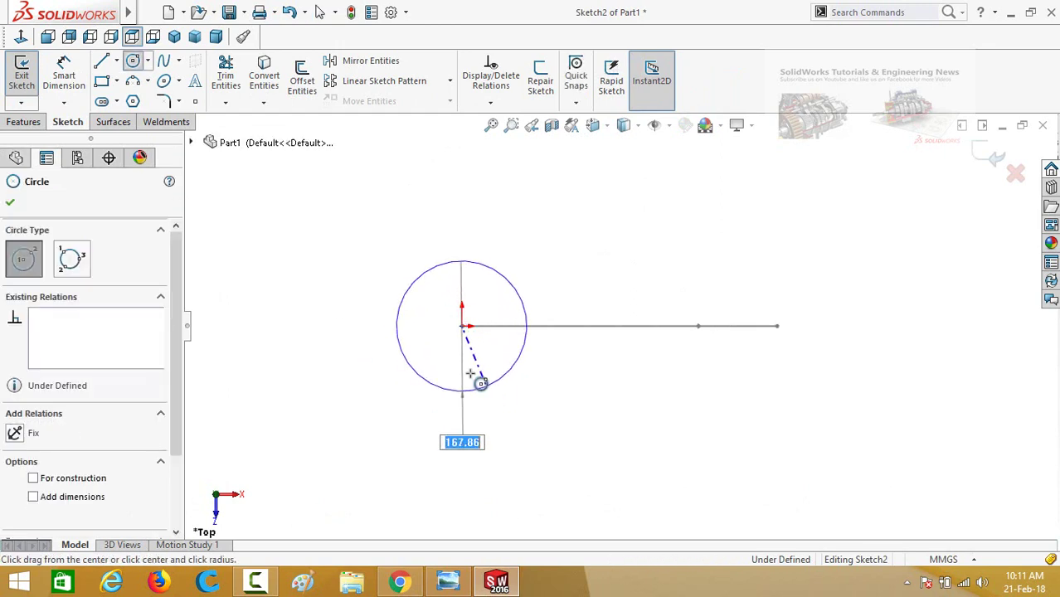
left_click_drag(465, 329, 482, 365)
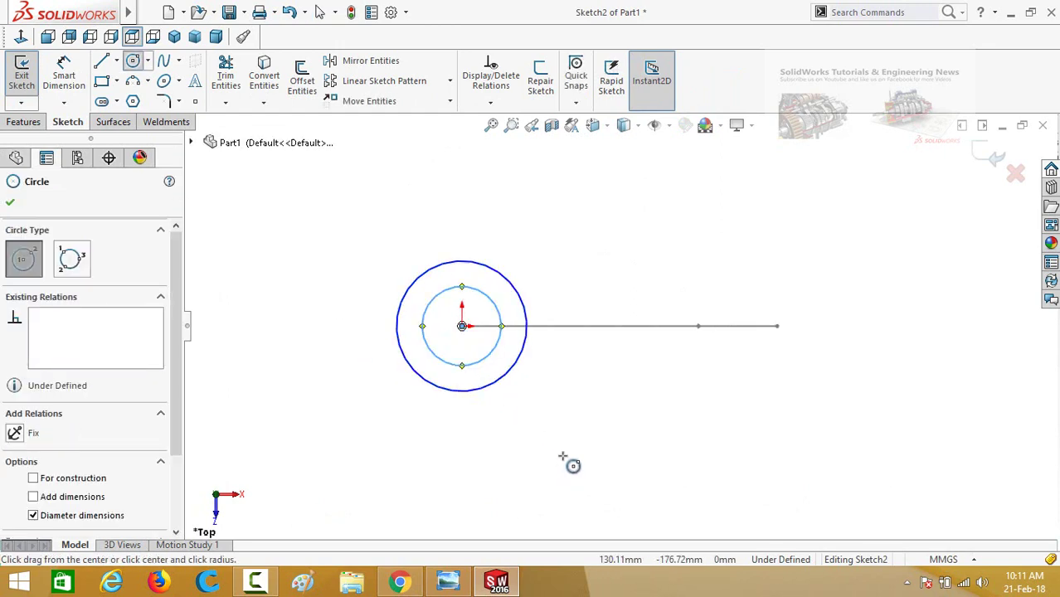
Dimension the outer circle's diameter as 3 in.
right_click_drag(568, 461, 525, 372)
left_click(516, 373)
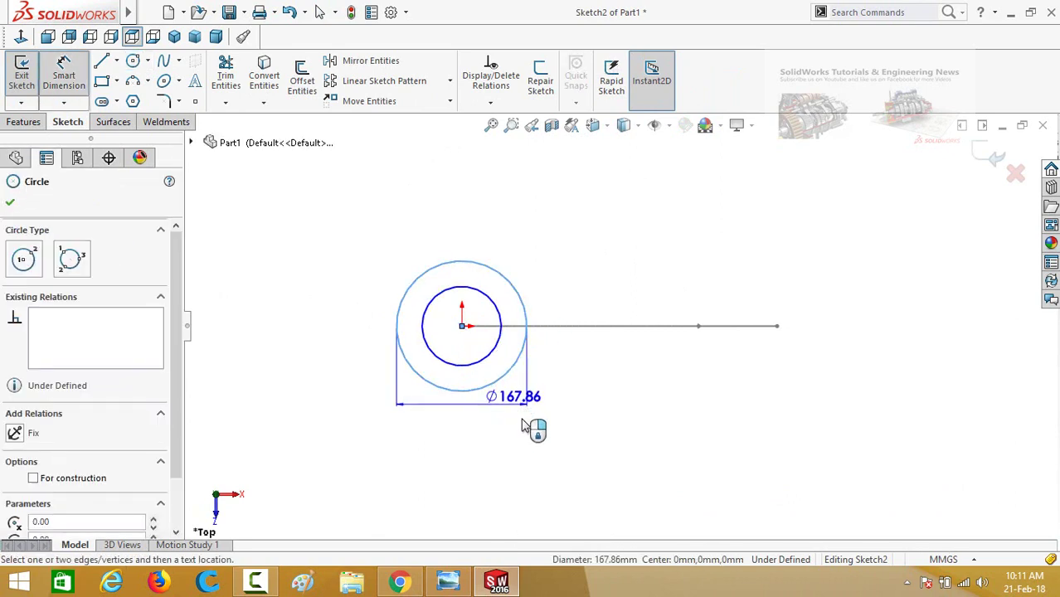
left_click(578, 464)
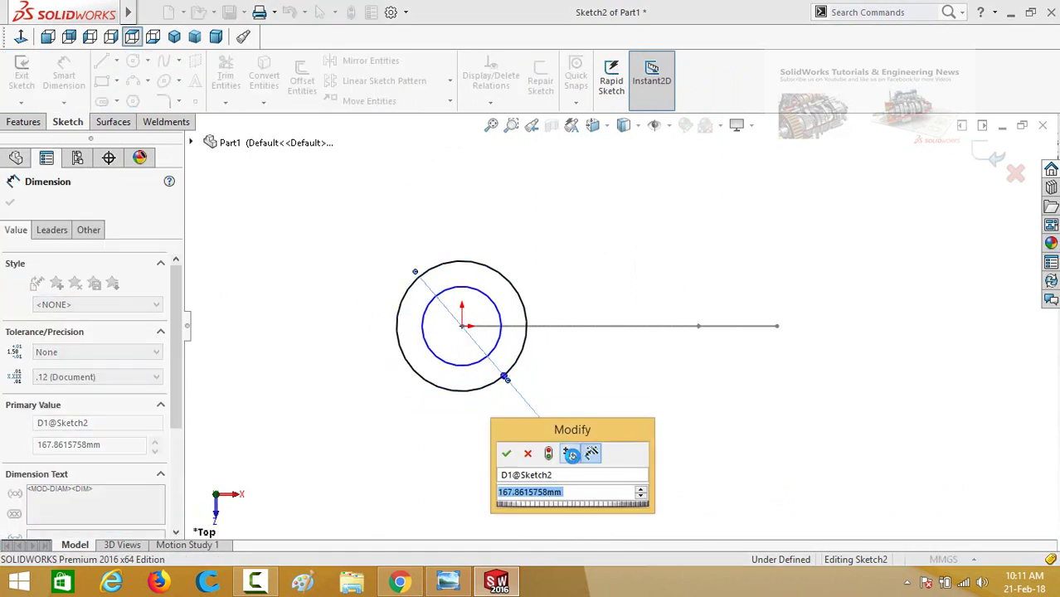
type("3in")
key("Return")
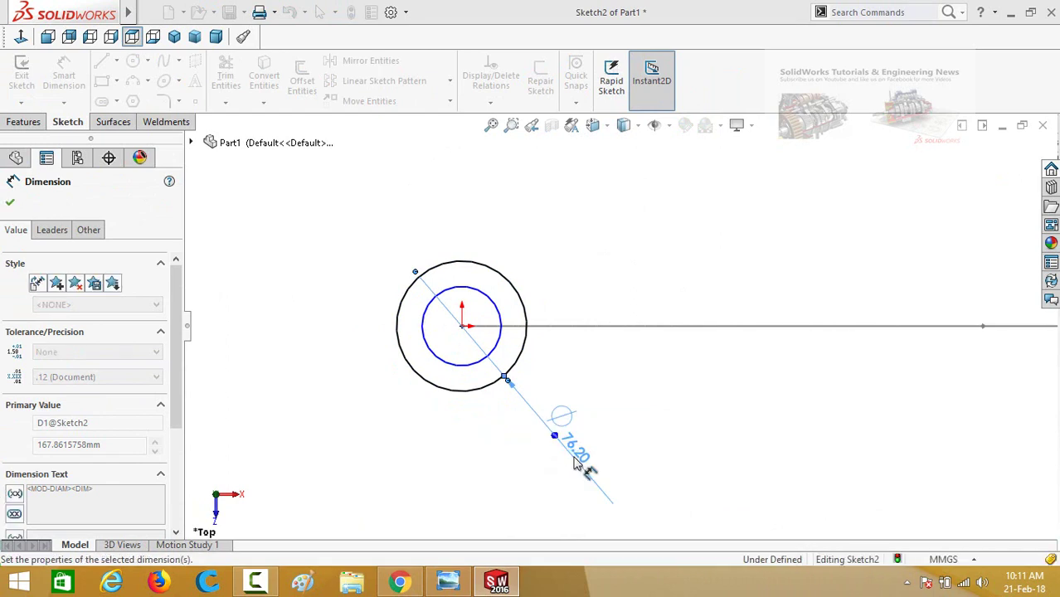
Dimension the radial gap between the inner and outer circles as 5 mm.
left_click(456, 372)
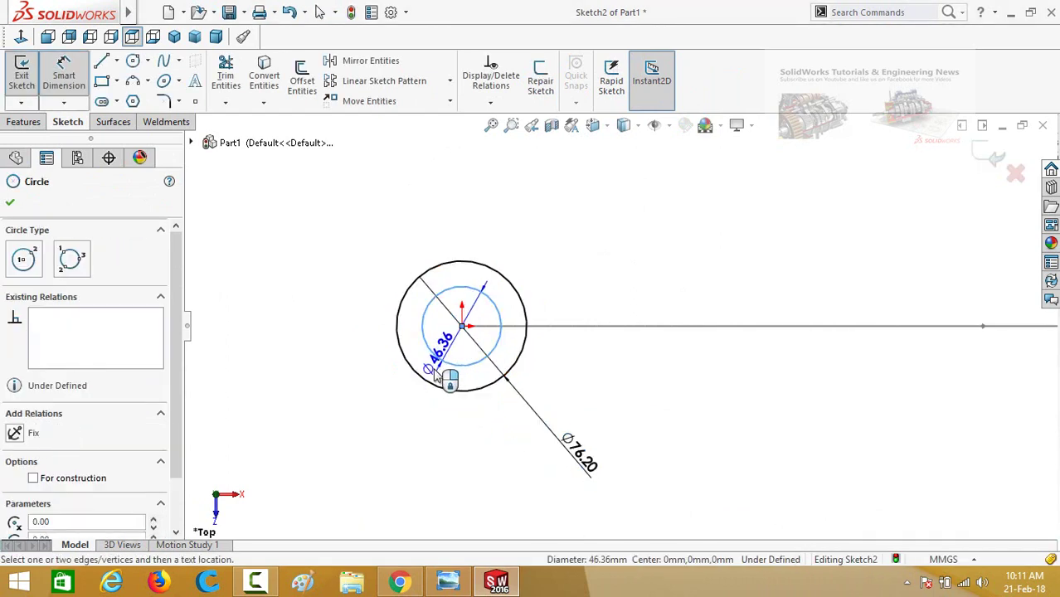
left_click(430, 390)
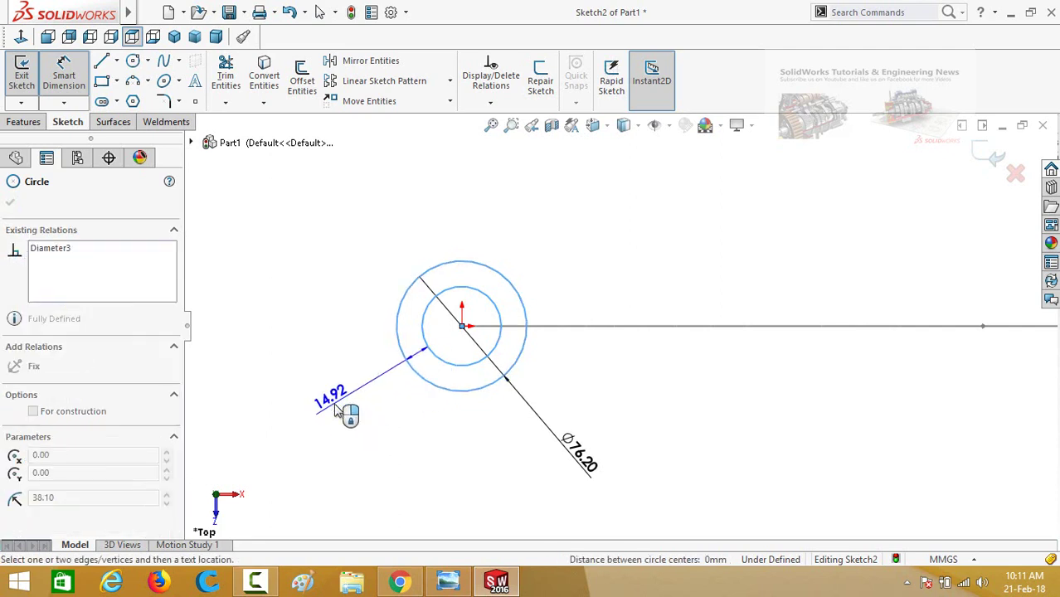
left_click(345, 410)
type("5")
left_click(269, 401)
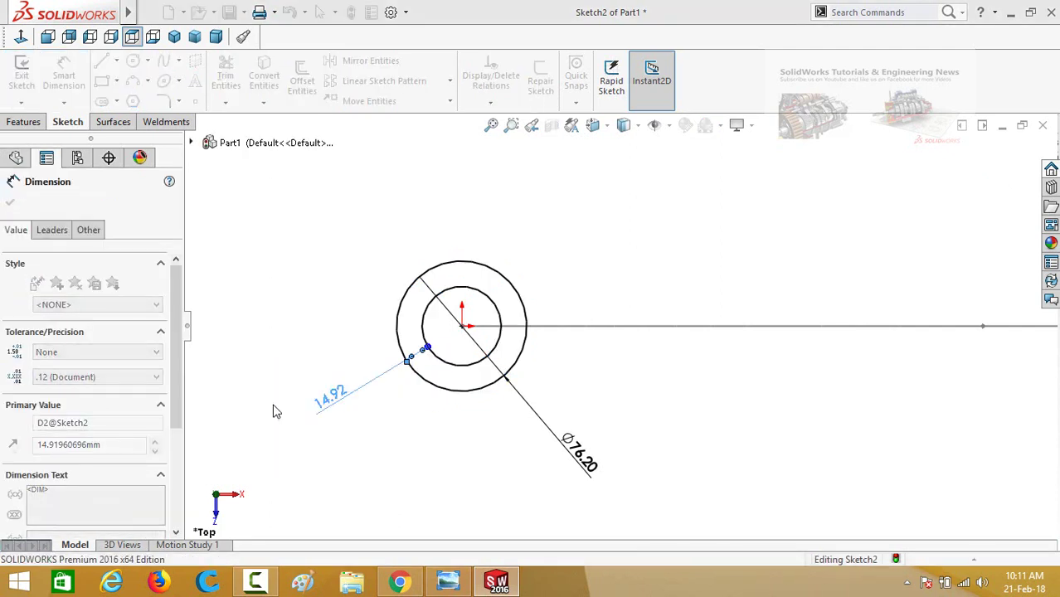
scroll(337, 335, "up", 2)
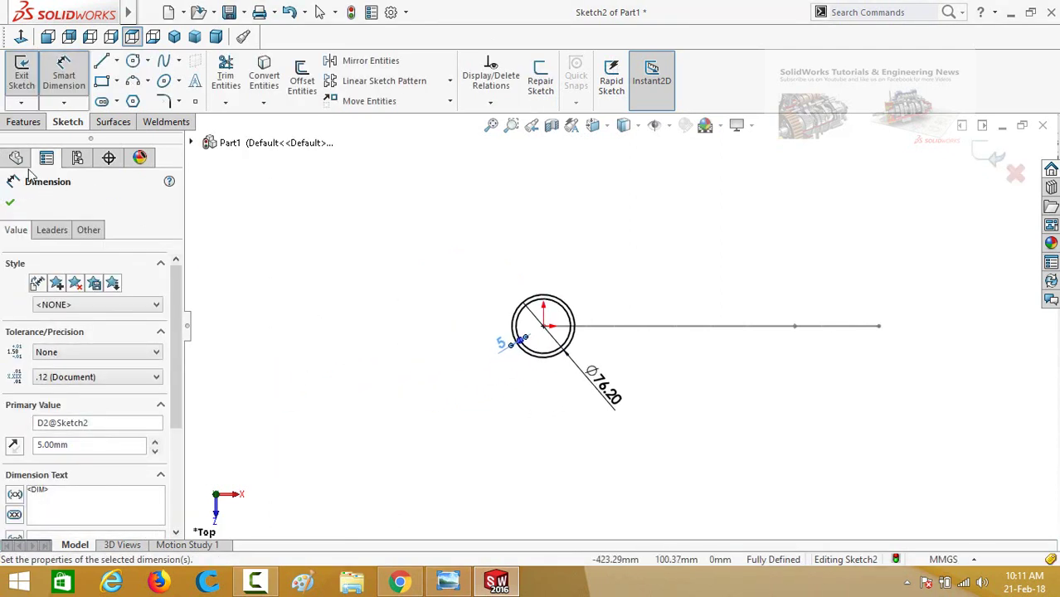
Create a swept boss using the two-circle sketch as the profile and the line-and-arc sketch as the path.
left_click(25, 122)
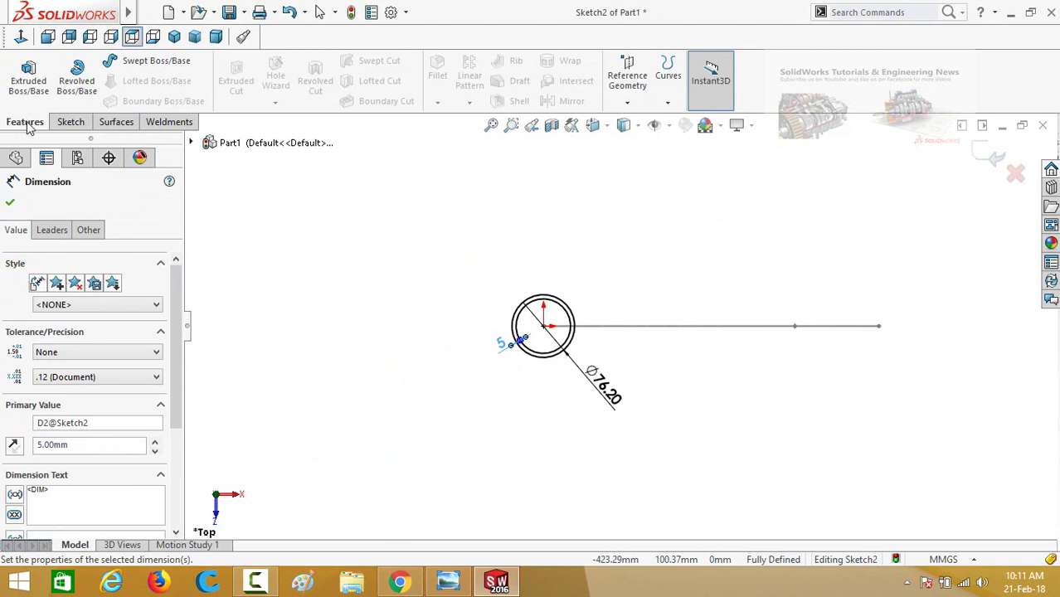
left_click(141, 62)
middle_click_drag(531, 224, 710, 234)
scroll(714, 253, "down", 5)
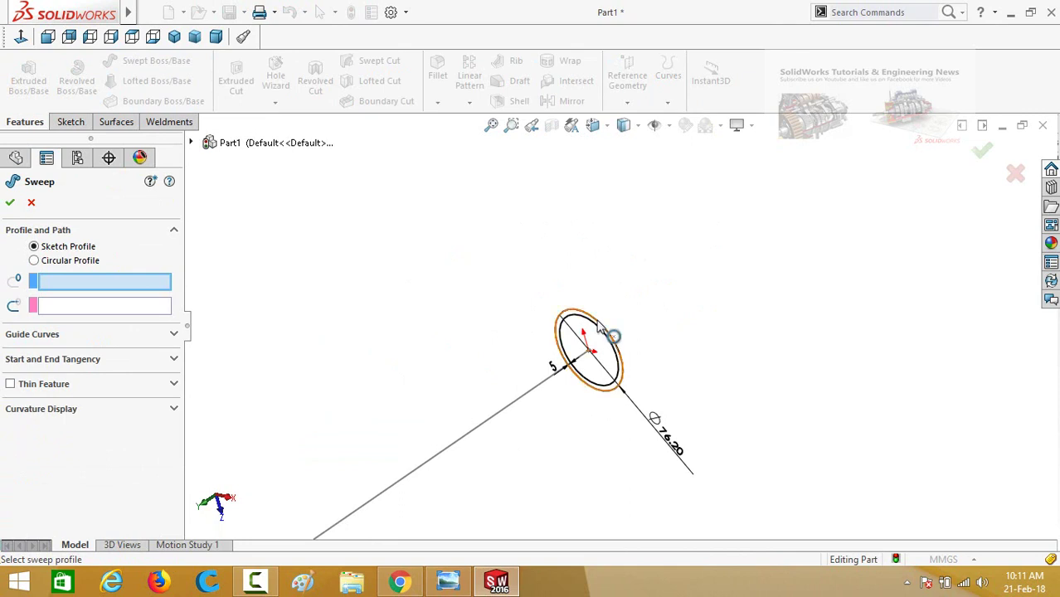
left_click(600, 327)
scroll(472, 264, "up", 4)
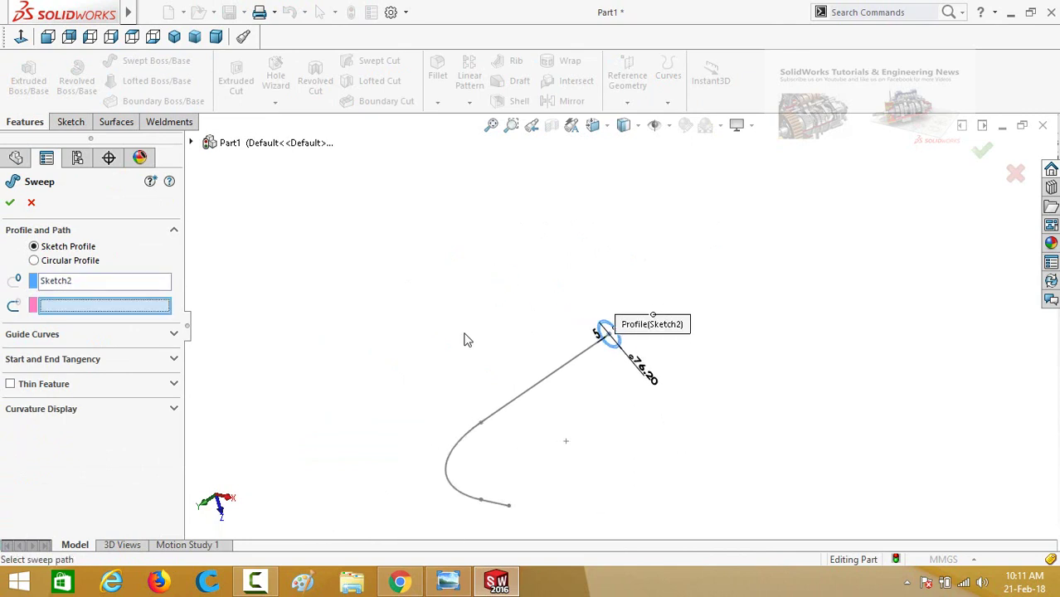
left_click(509, 403)
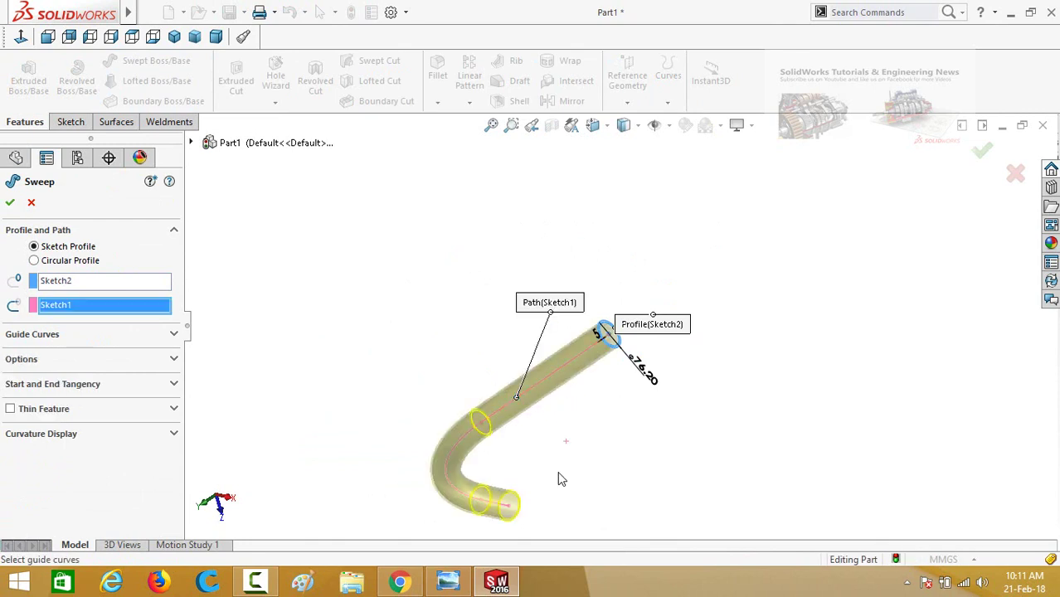
middle_click_drag(391, 503, 414, 340)
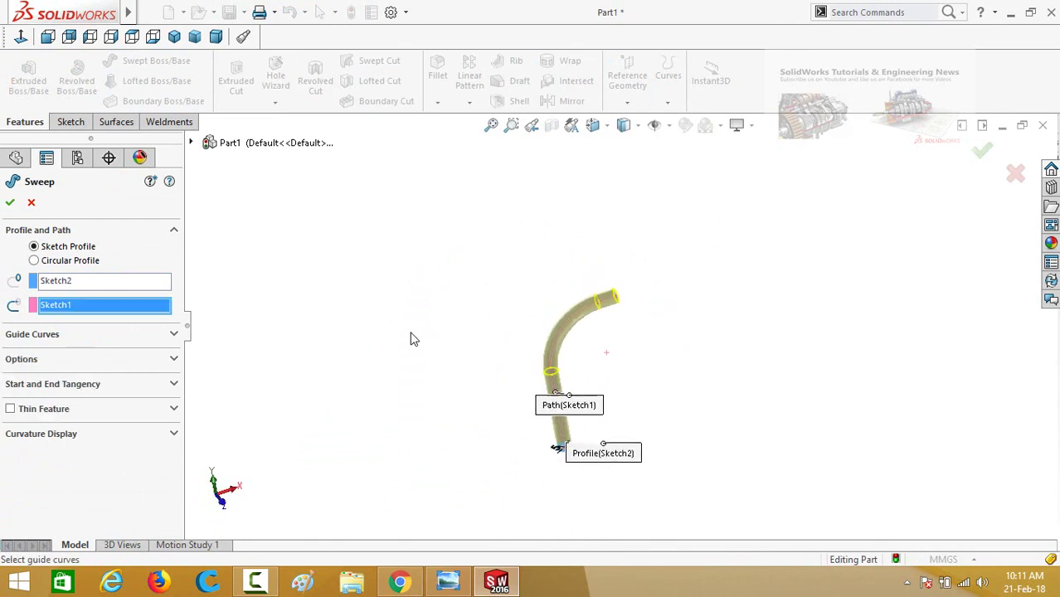
left_click(10, 203)
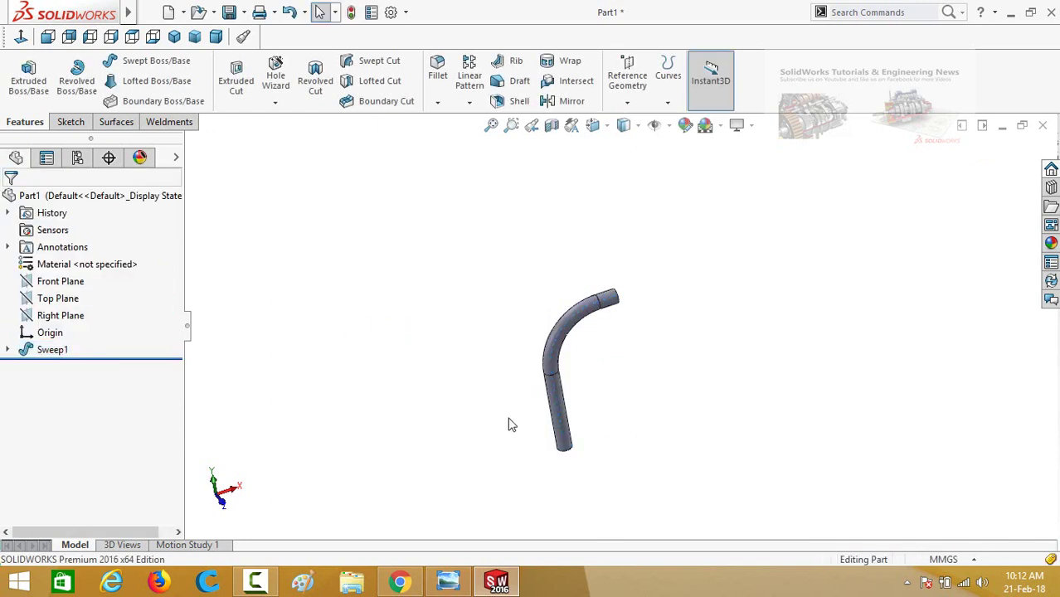
Sketch a circle about 167 mm in diameter, concentric with the pipe, on the end face of the short horizontal section.
middle_click_drag(512, 425, 729, 317)
scroll(710, 282, "down", 6)
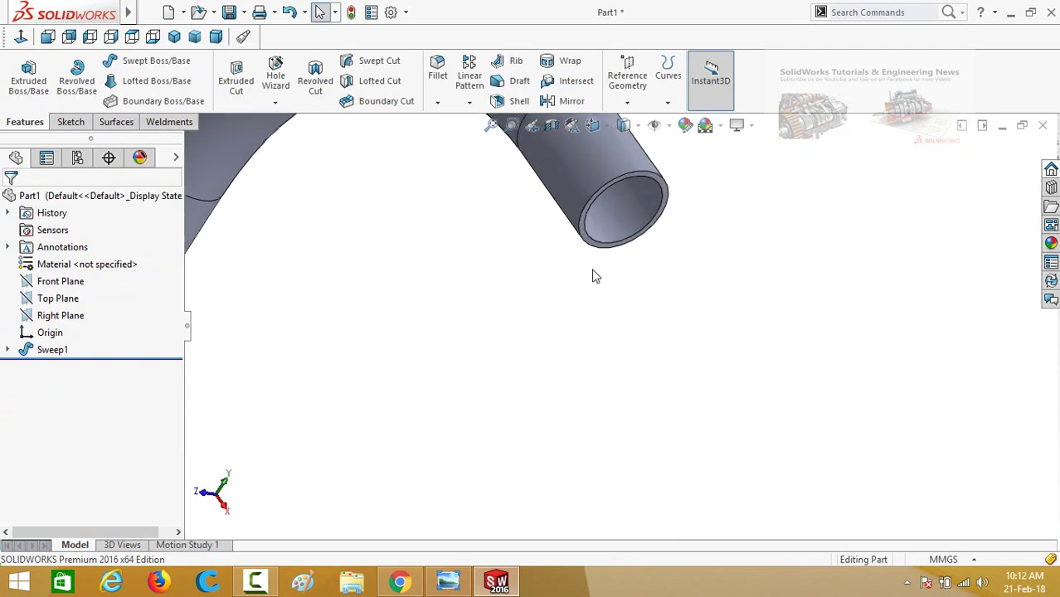
scroll(610, 257, "down", 2)
left_click(625, 241)
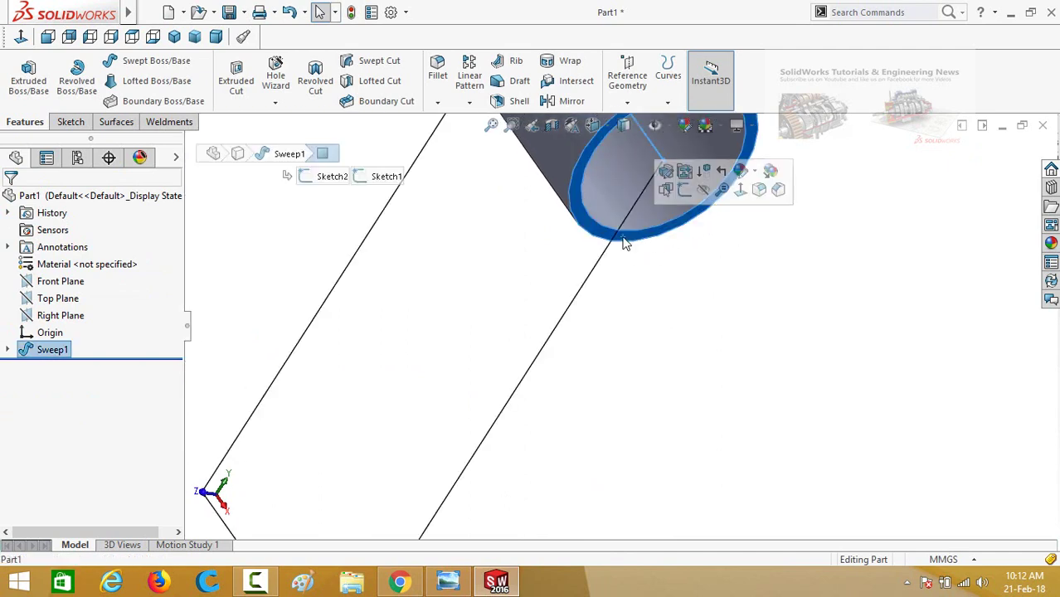
left_click(682, 196)
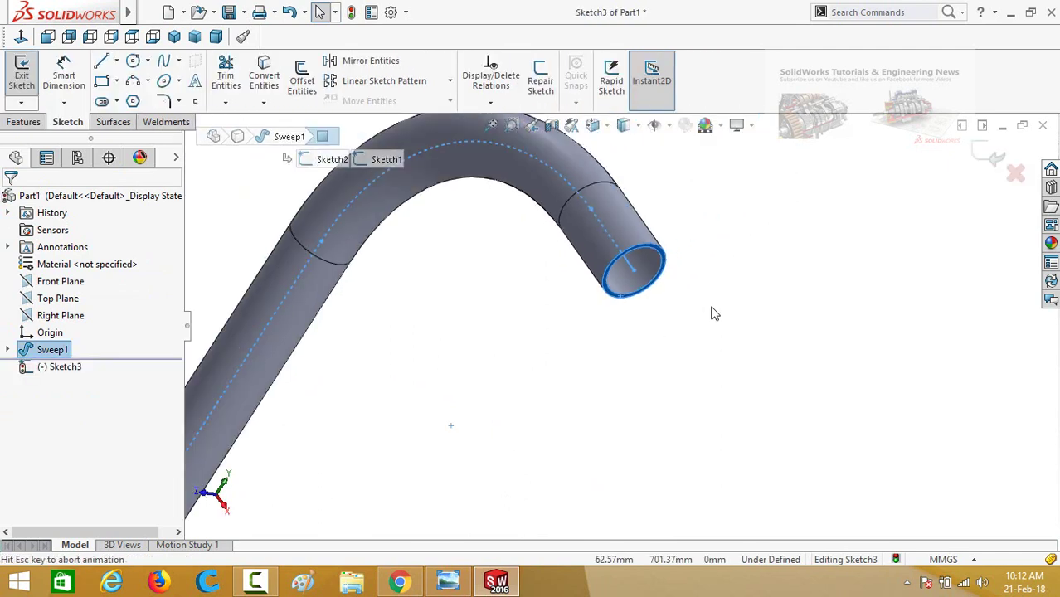
key("ctrl+4")
scroll(603, 198, "down", 4)
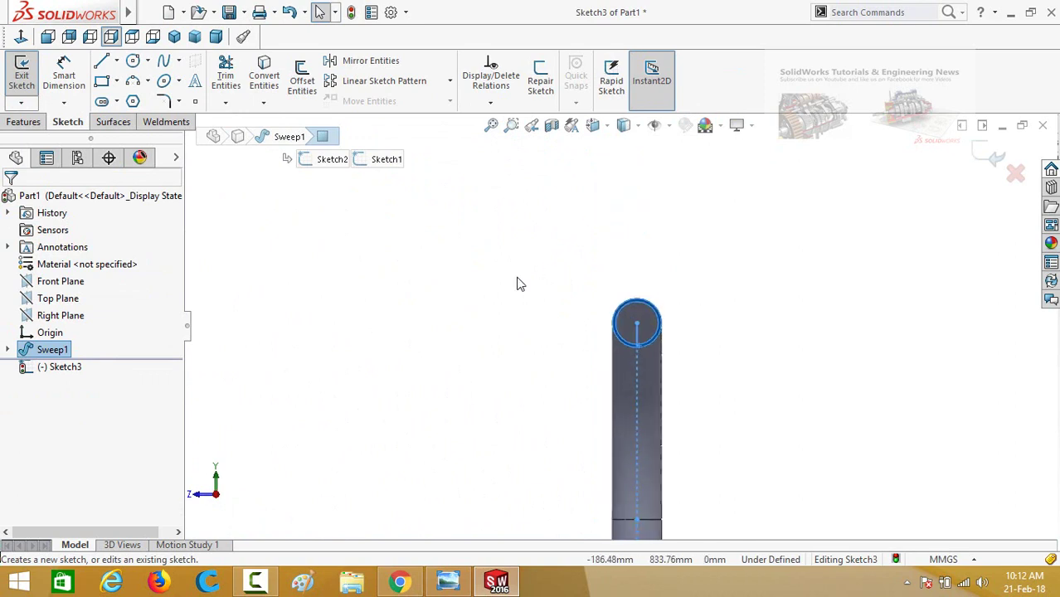
left_click(517, 278)
right_click_drag(518, 278, 597, 288)
scroll(600, 292, "down", 4)
left_click(675, 351)
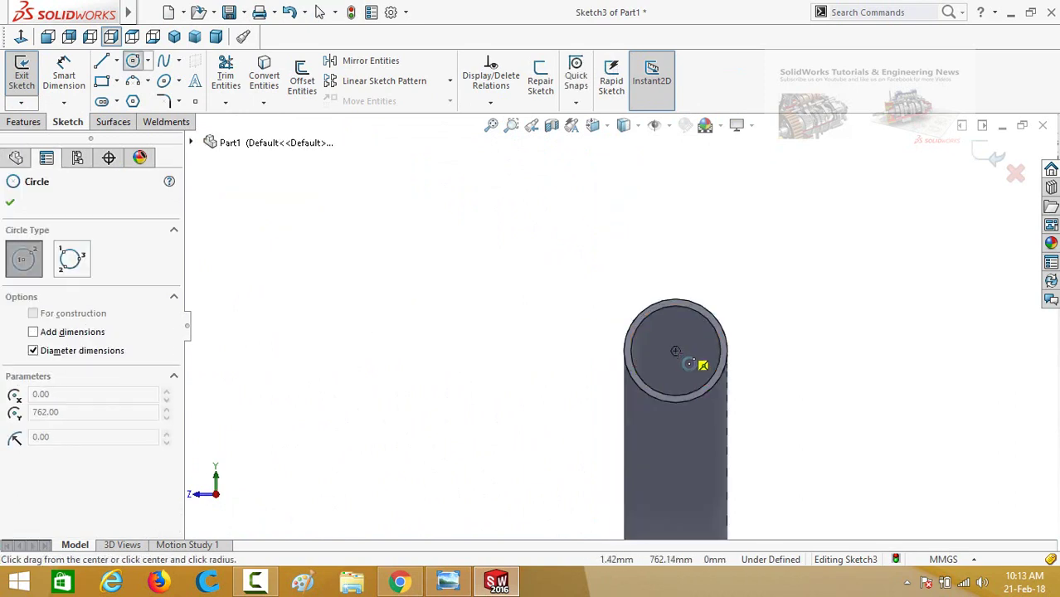
left_click(768, 415)
Dimension the diameter of the circle around the pipe end as 170 mm.
right_click_drag(852, 393, 792, 396)
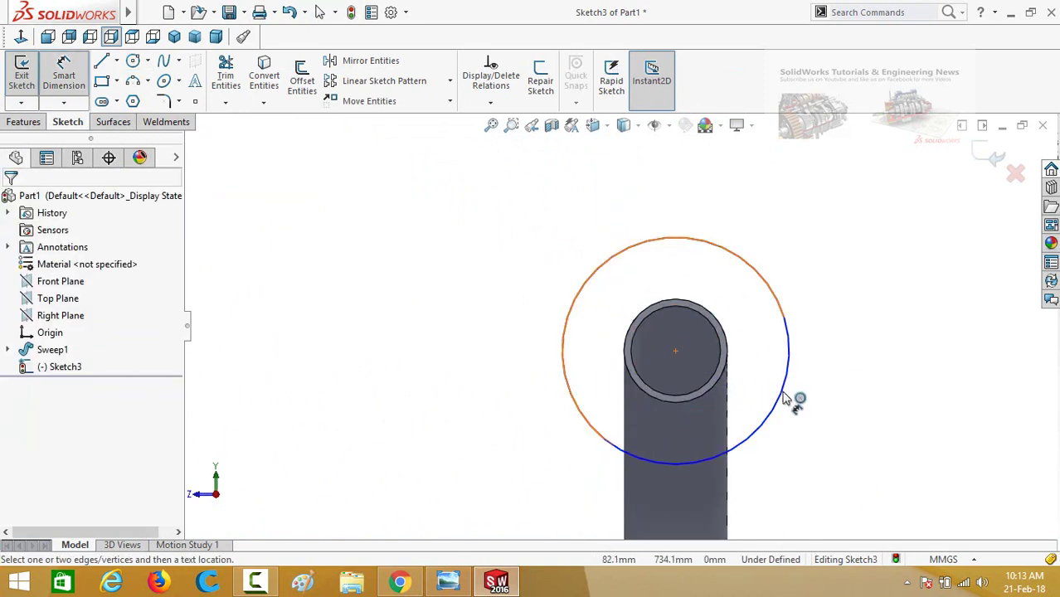
left_click(793, 396)
left_click(892, 428)
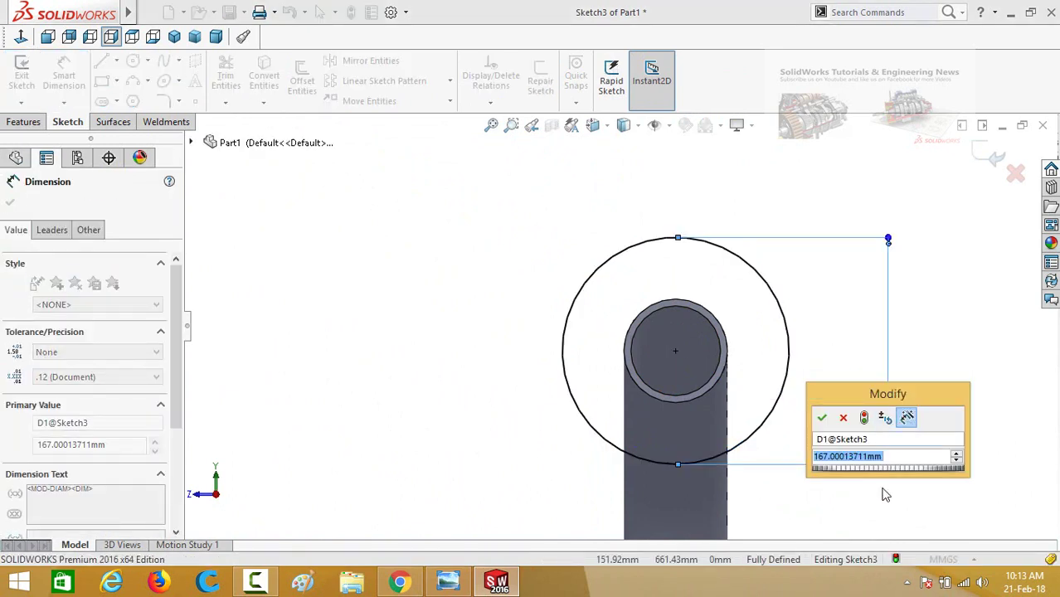
type("170")
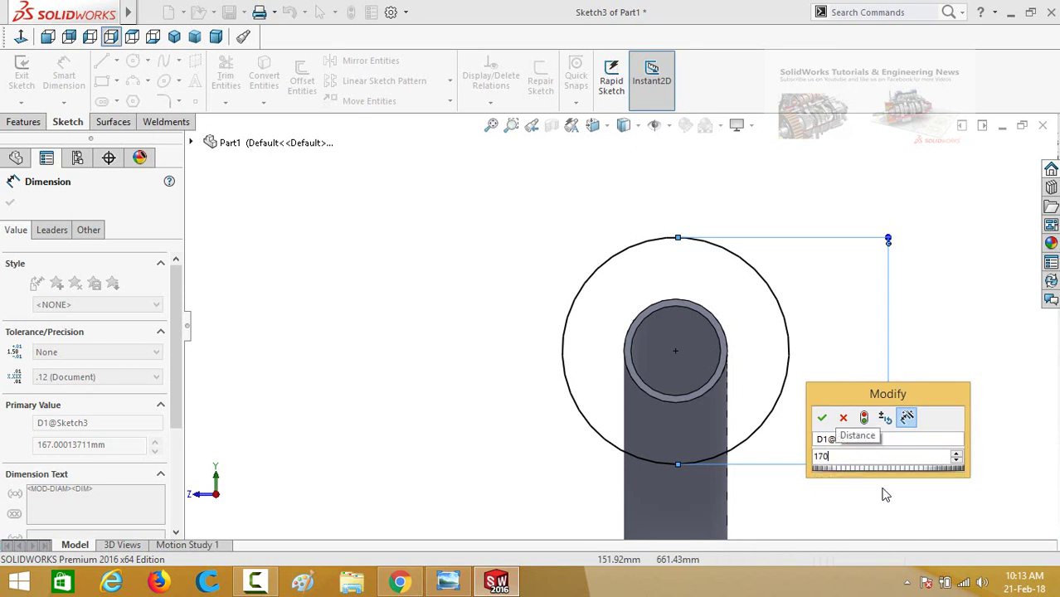
key("Return")
Extrude the 170 mm circle 10 mm outward from the pipe end to form the flange, merged with the pipe.
left_click(25, 122)
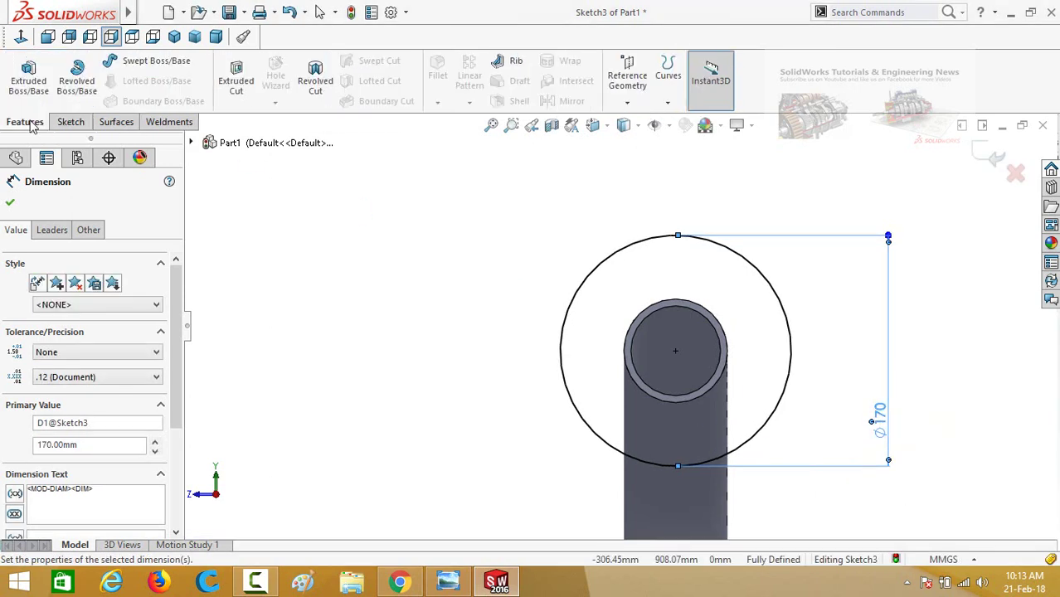
left_click(28, 75)
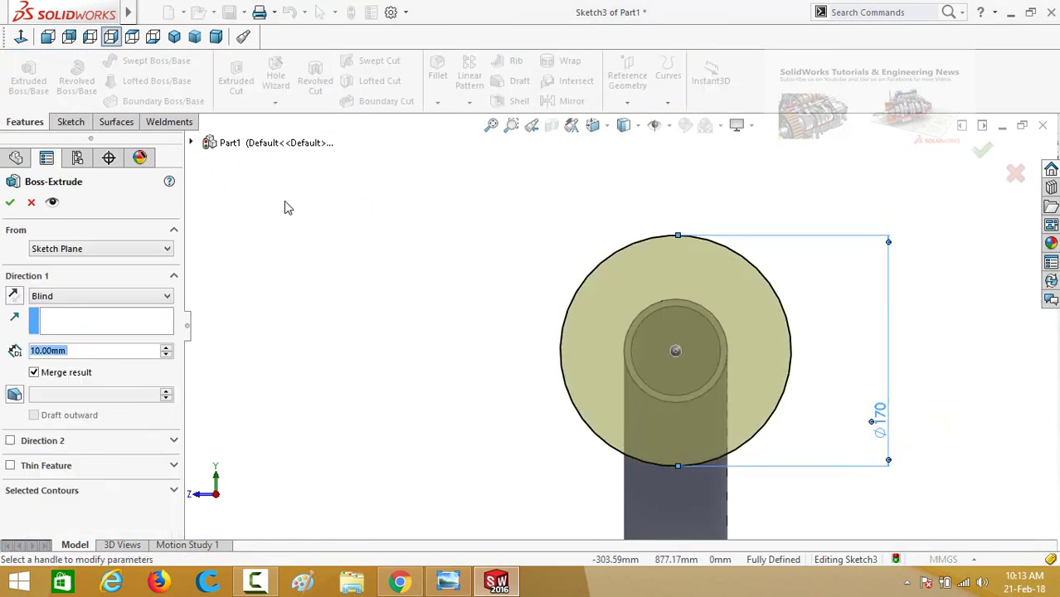
middle_click_drag(383, 298, 508, 300)
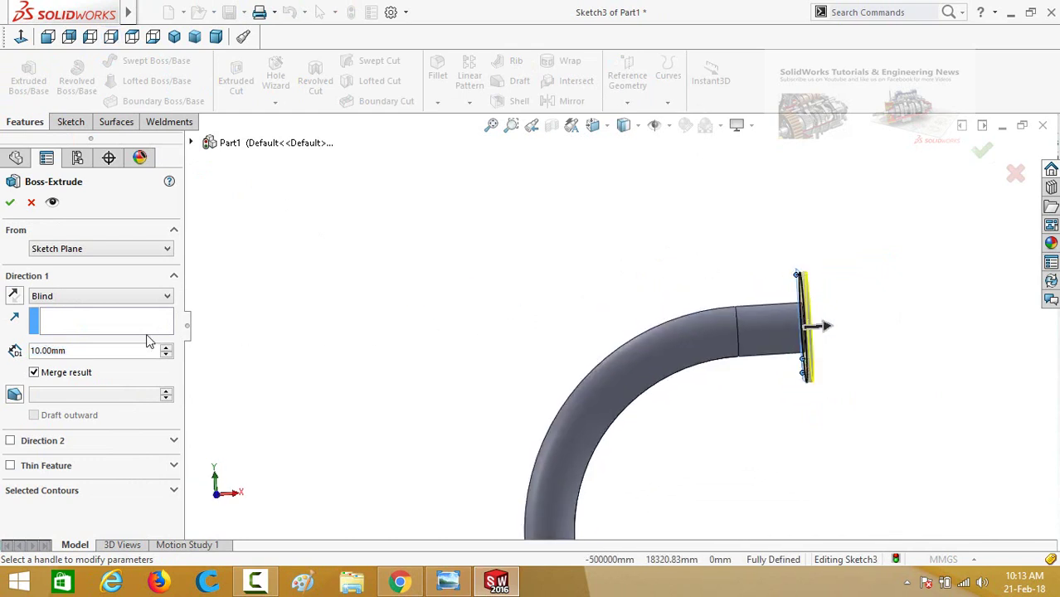
left_click(10, 202)
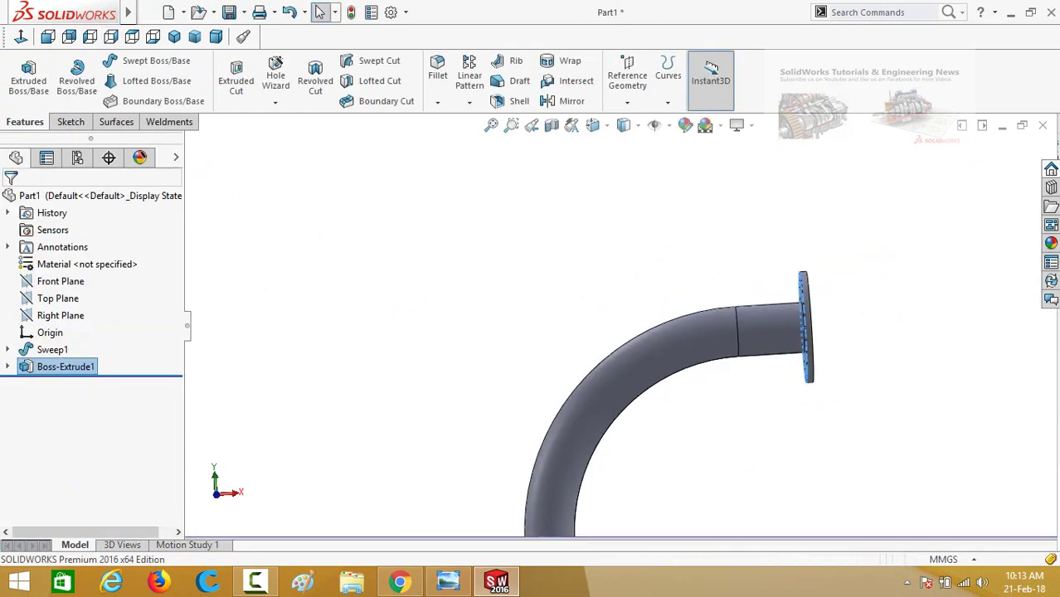
Save the flanged pipe part under the file name Pol.
scroll(568, 280, "up", 1)
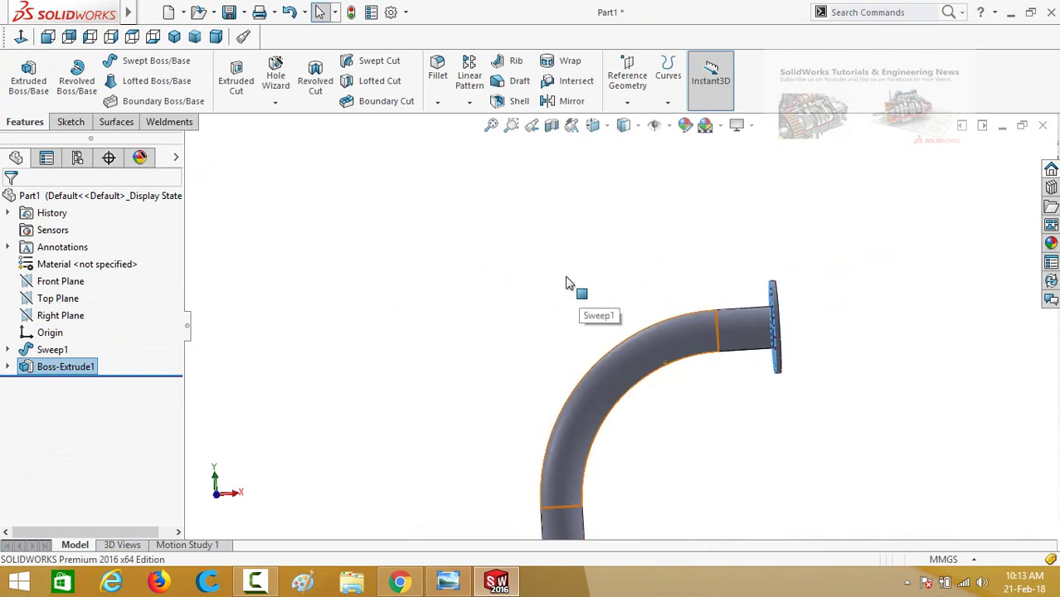
left_click(540, 314)
scroll(539, 315, "up", 5)
middle_click_drag(558, 290, 583, 327)
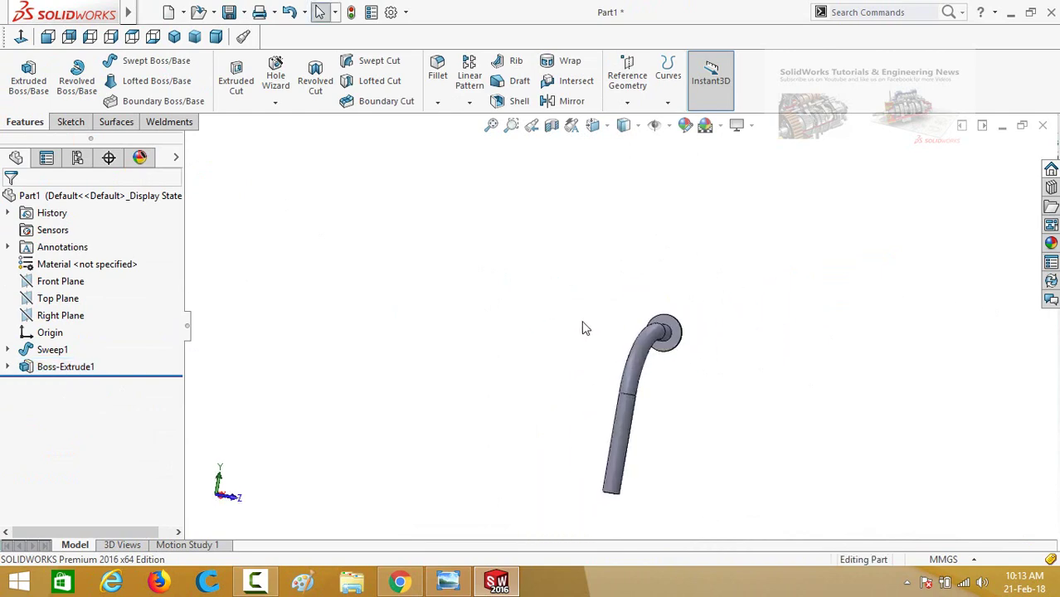
key("ctrl+s")
type("Pol")
key("Escape")
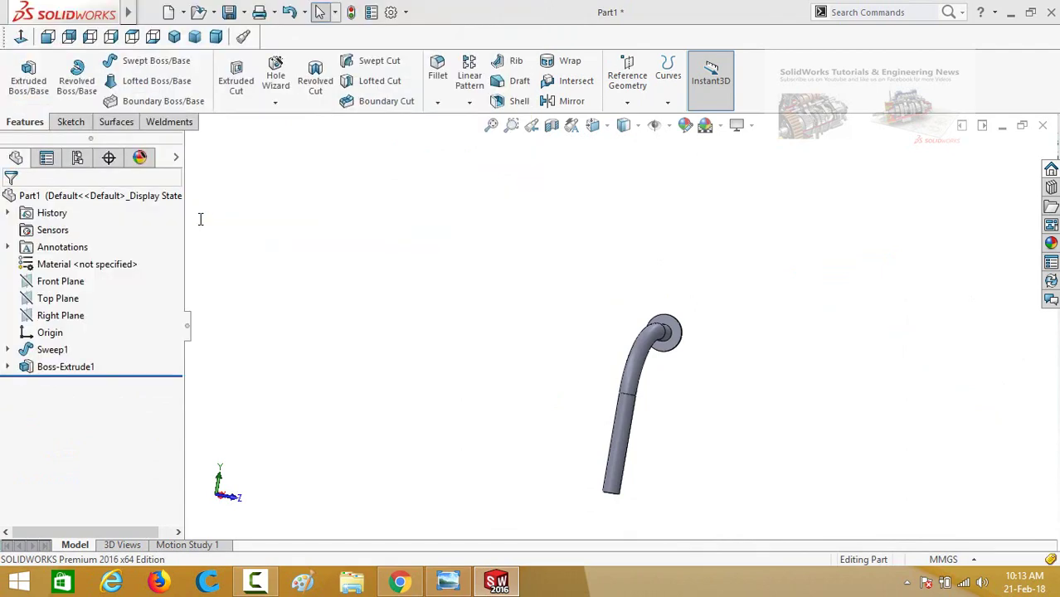
Create a new part document and start a sketch on the Front Plane.
key("ctrl+n")
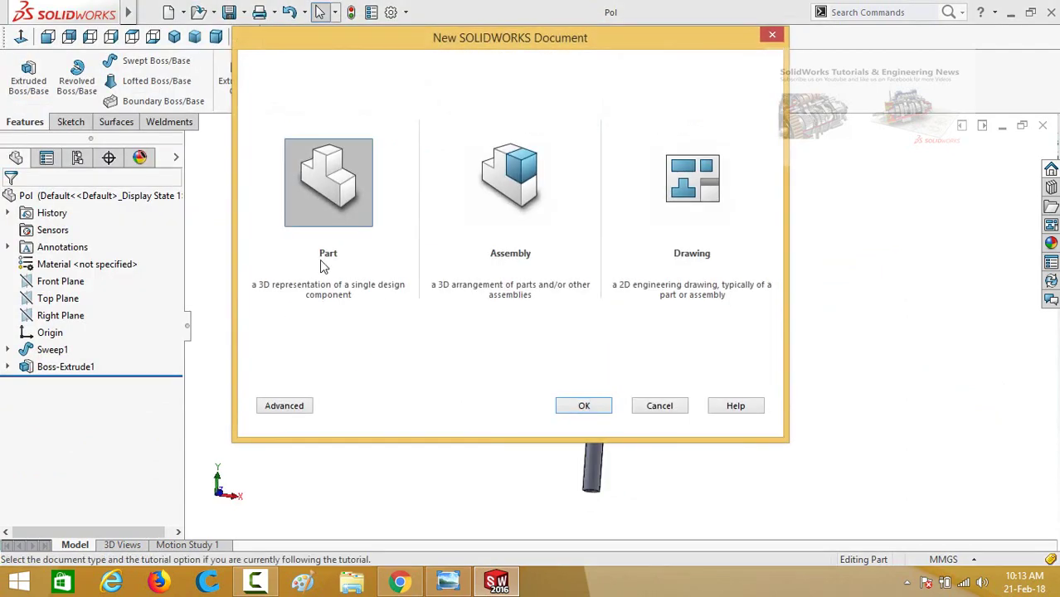
double_click(322, 206)
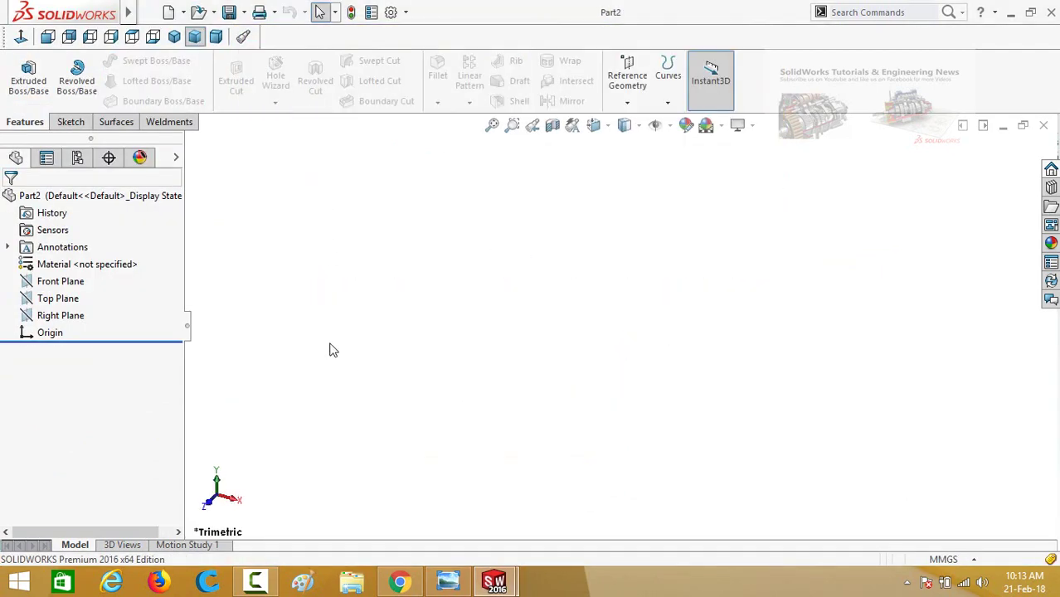
left_click(41, 282)
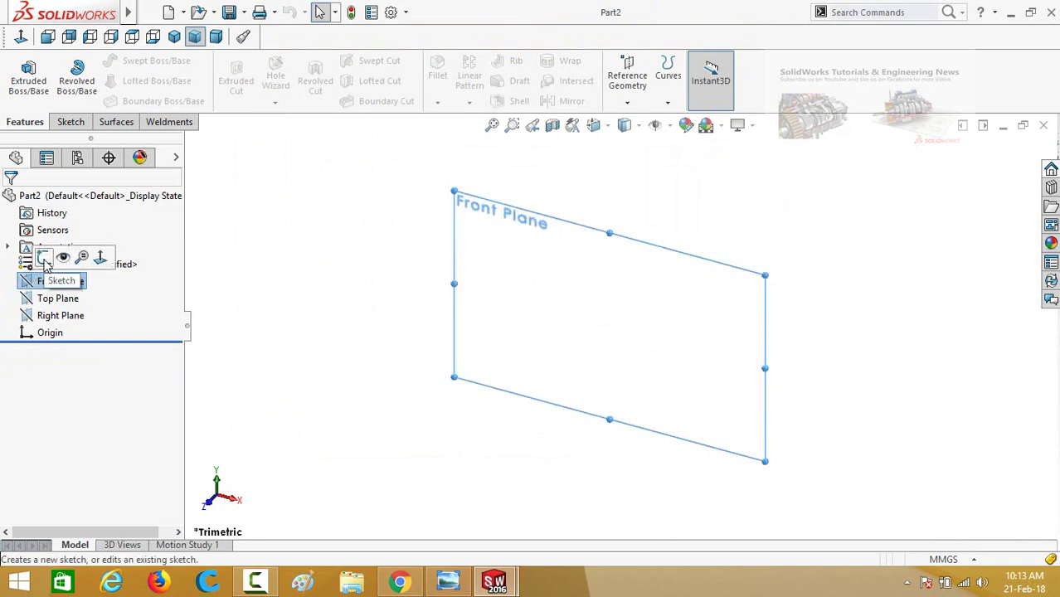
left_click(44, 259)
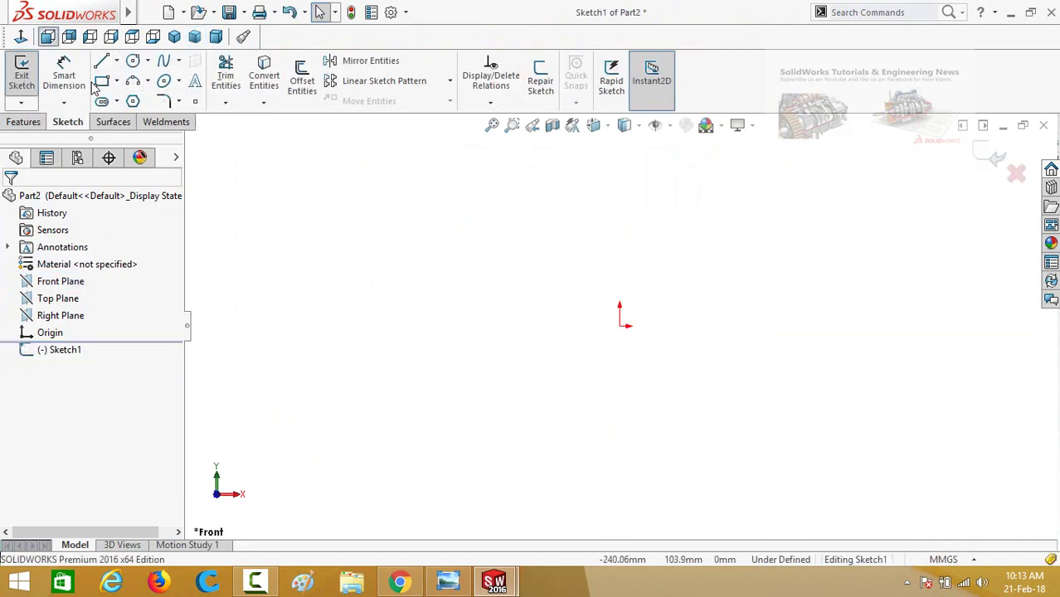
Sketch a corner rectangle about 102 mm wide, with its lower right corner at the origin.
left_click(101, 81)
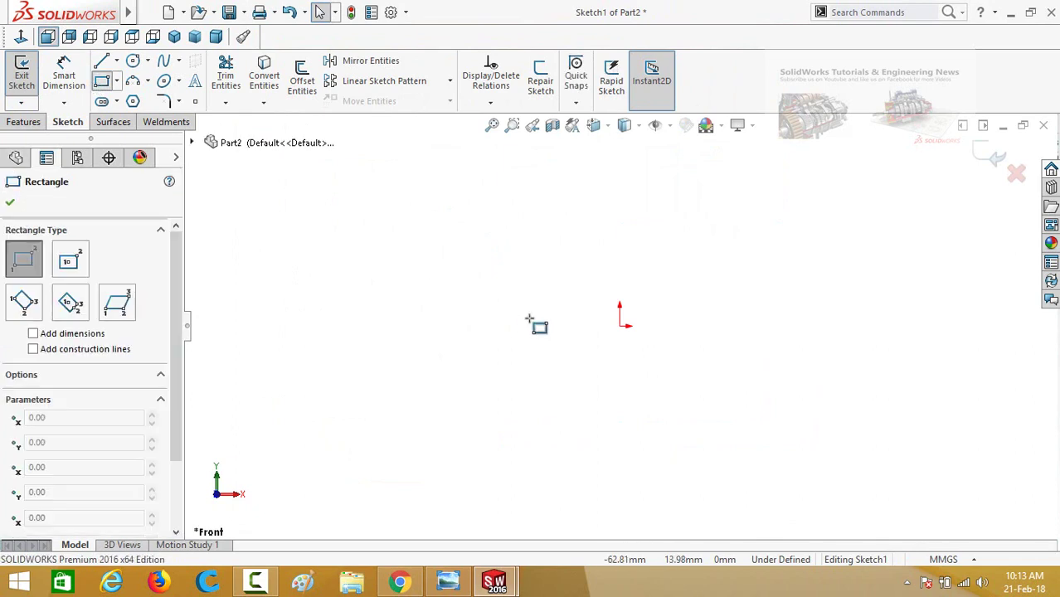
left_click(620, 326)
left_click(436, 256)
Dimension the rectangle as 12 in wide and 8 in high.
right_click_drag(536, 429, 527, 288)
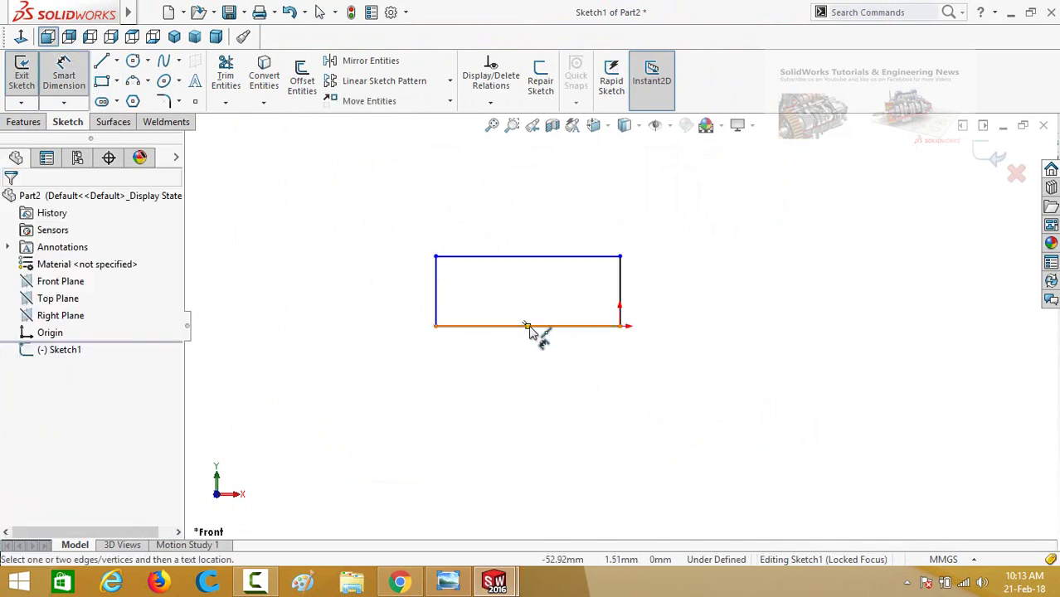
left_click(552, 331)
left_click(552, 403)
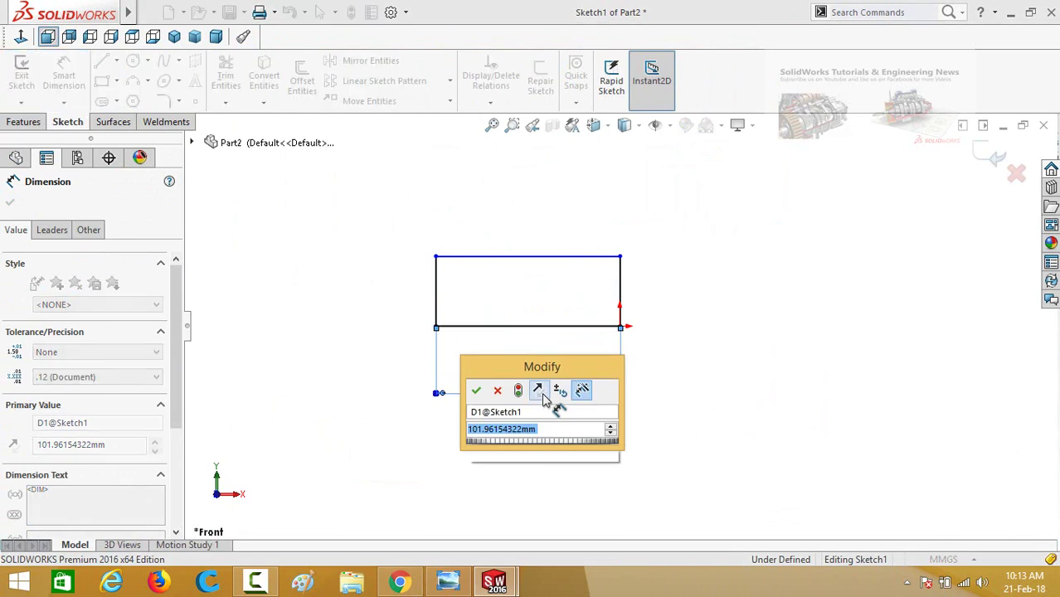
type("12in")
key("Return")
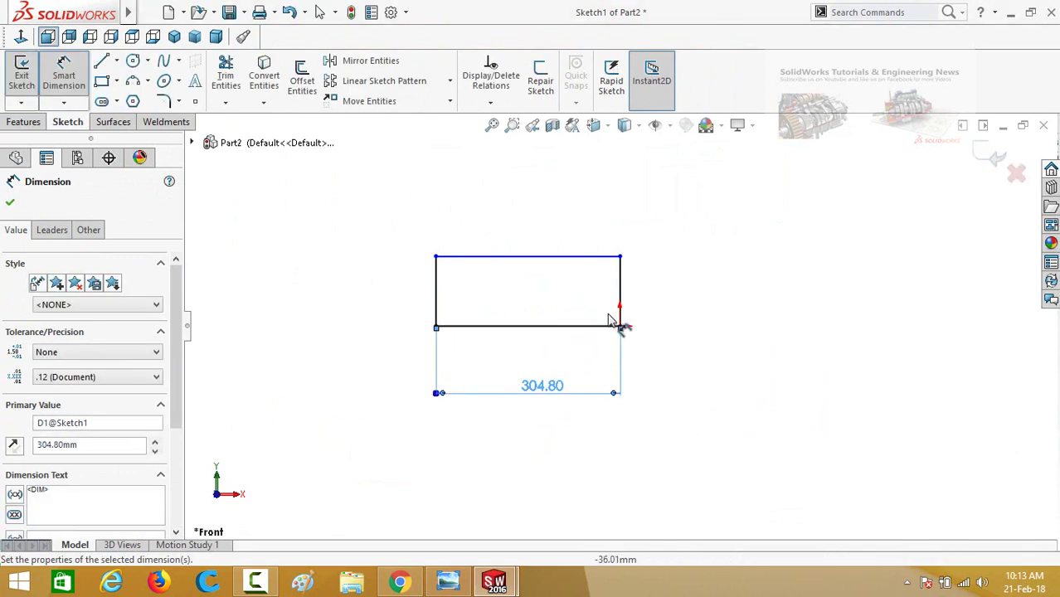
left_click(619, 305)
left_click(680, 401)
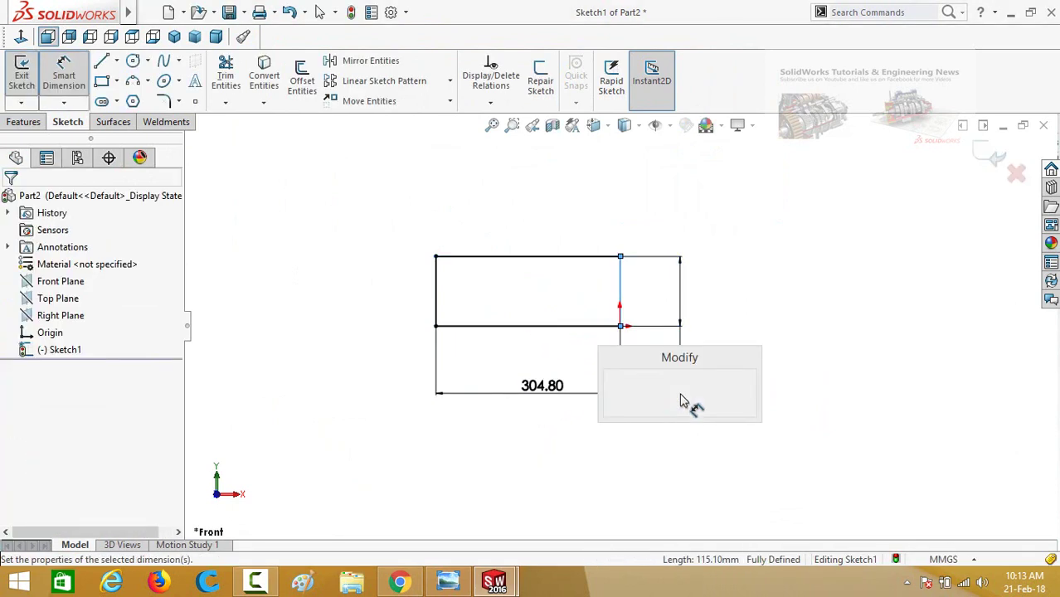
type("8in")
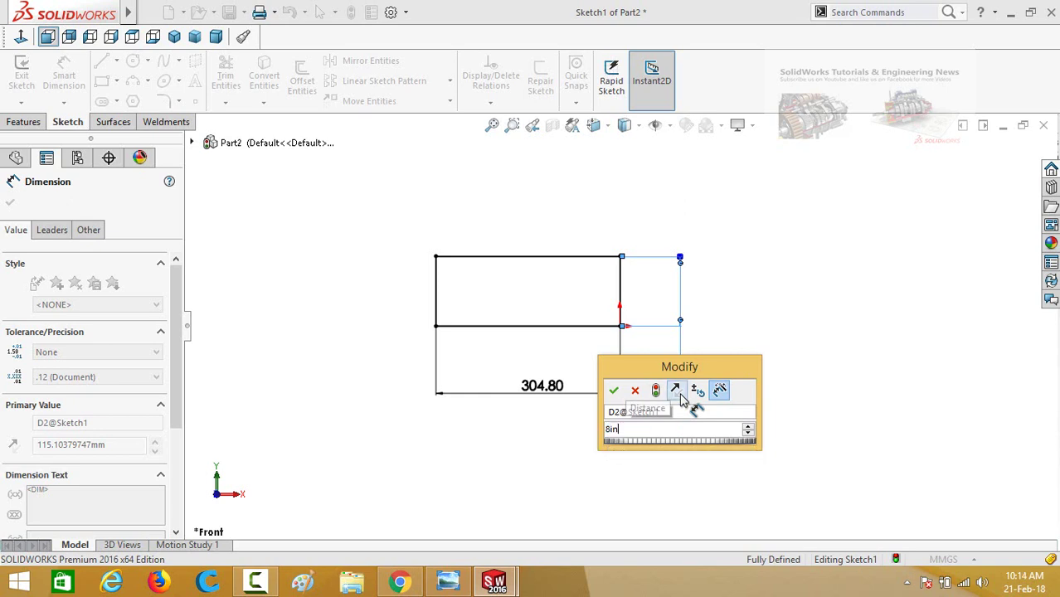
key("Return")
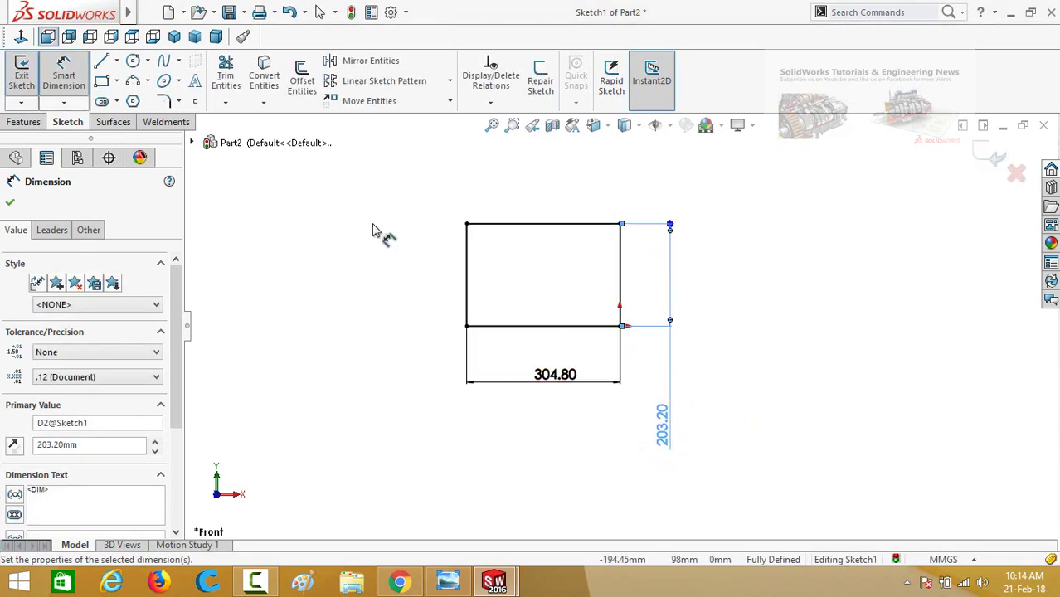
Sketch a circle about 78 mm in diameter inside the rectangle, near the middle of its left edge.
left_click(133, 61)
scroll(416, 286, "down", 2)
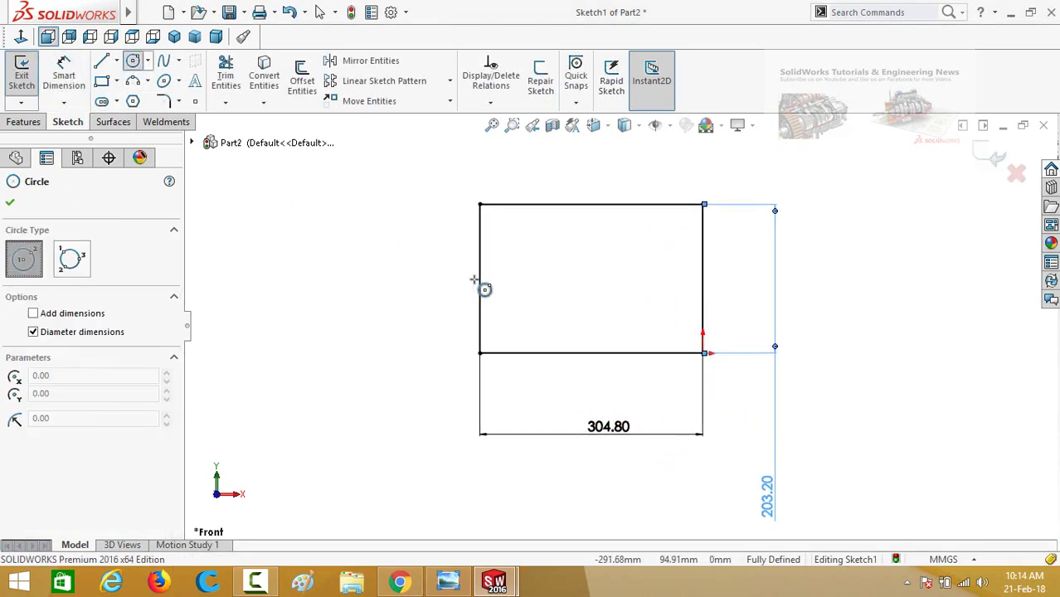
mouse_move(521, 280)
left_mouse_down()
mouse_move(542, 308)
mouse_move(541, 299)
left_mouse_up()
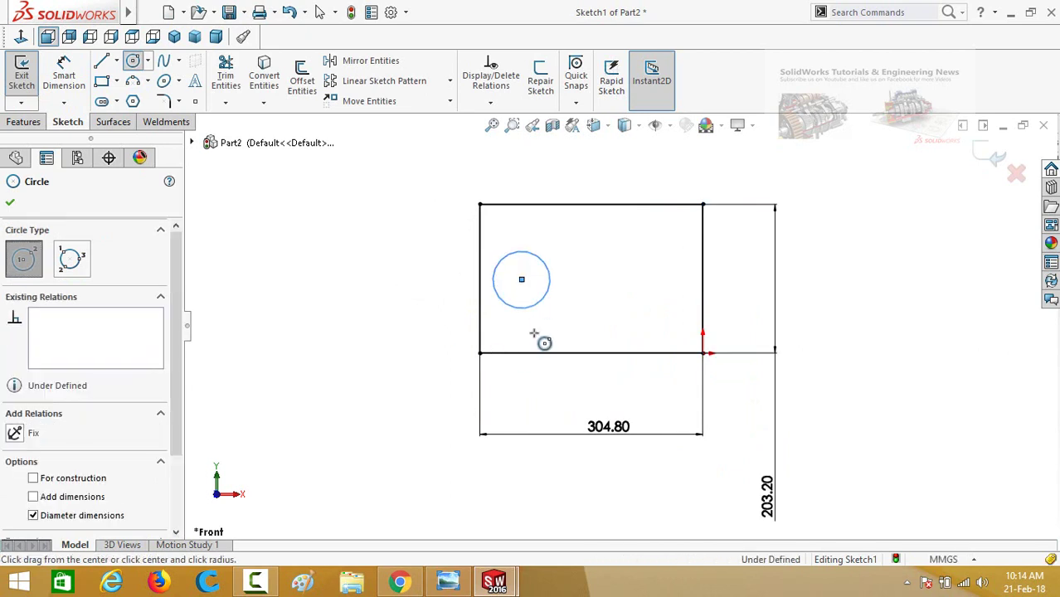
Dimension the circle's diameter as 3 in.
right_click_drag(414, 273, 413, 224)
left_click(524, 308)
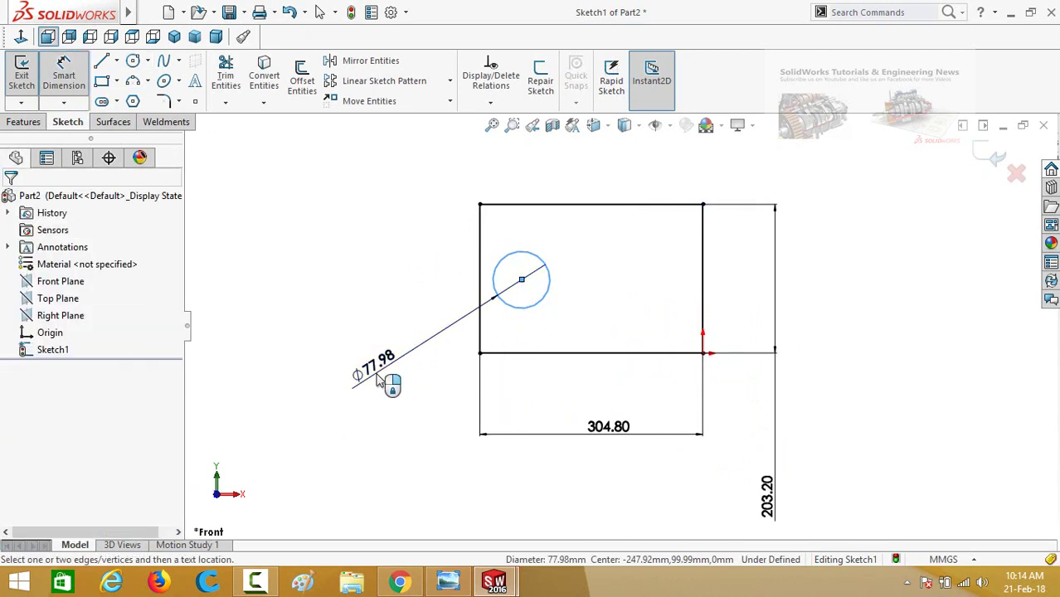
left_click(377, 376)
type("3in")
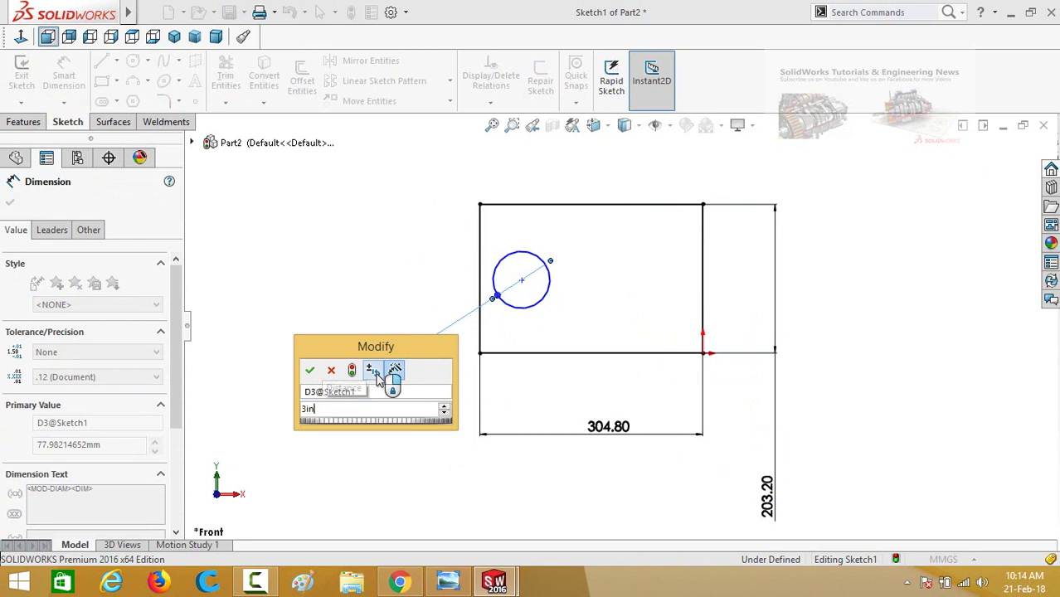
key("Return")
key("Escape")
Add a horizontal relation between the midpoint of the rectangle's left edge and the circle's center.
scroll(484, 299, "down", 2)
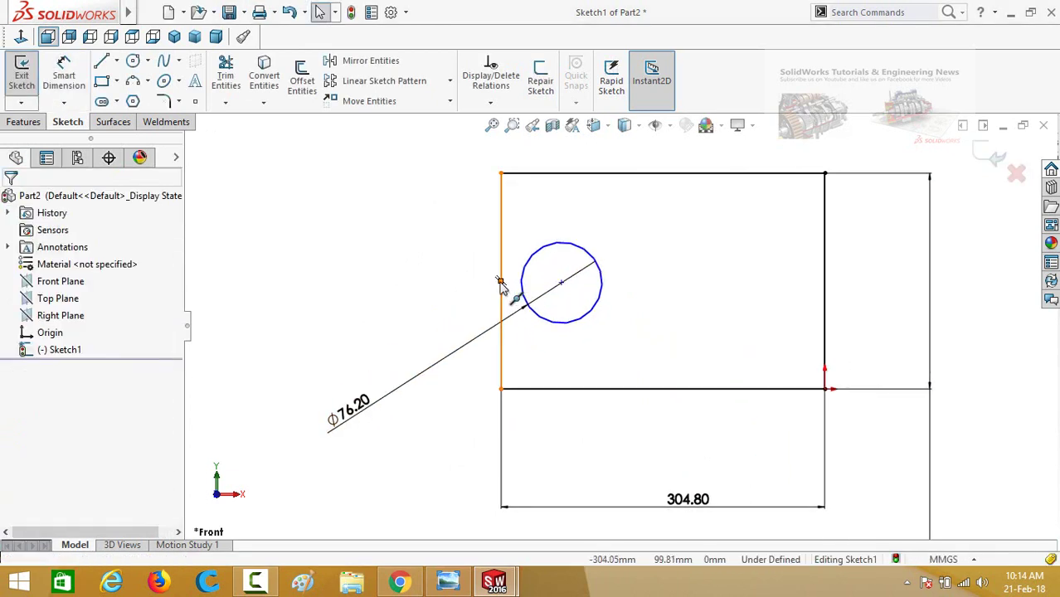
left_click(500, 282)
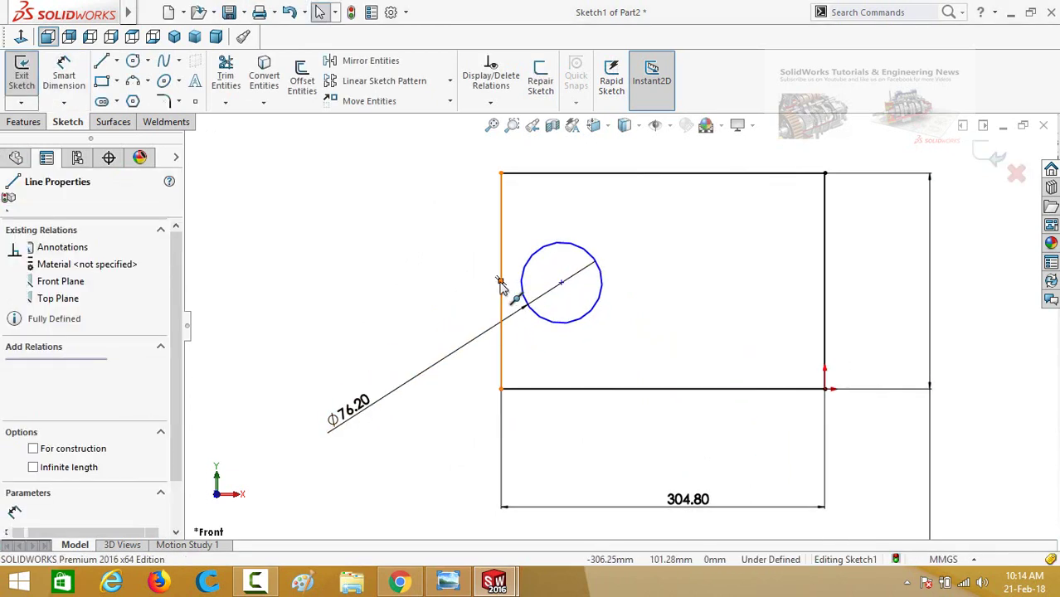
left_click(561, 284)
left_click(562, 284, "ctrl")
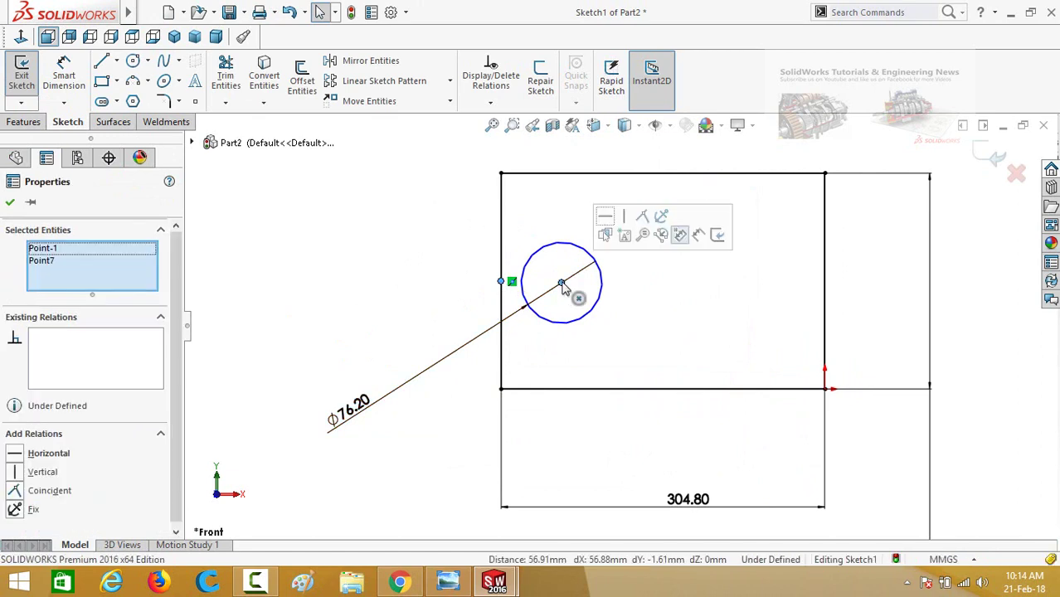
left_click(605, 222)
left_click(407, 274)
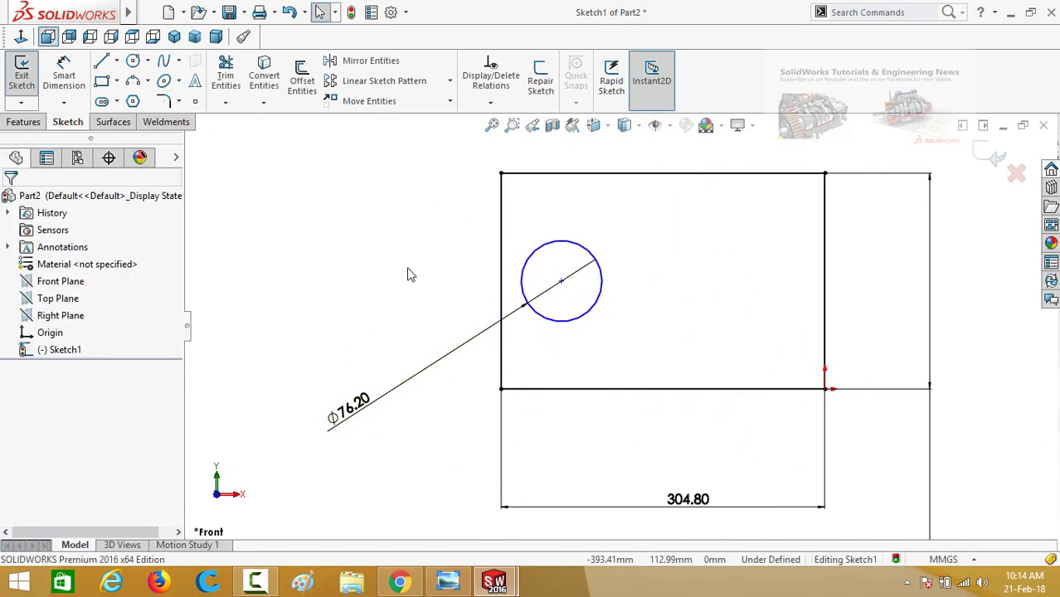
key("z")
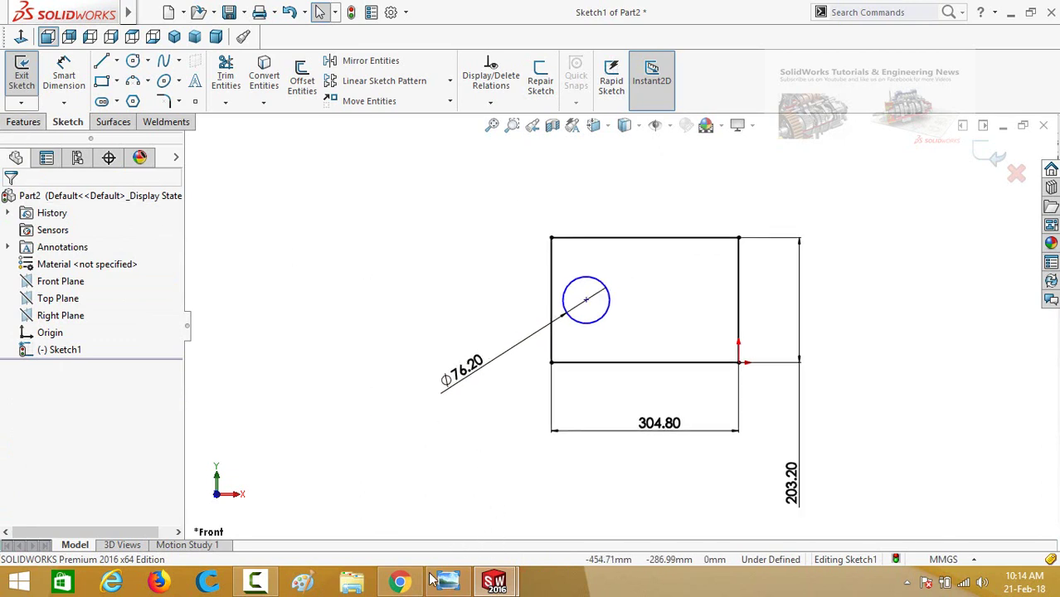
left_click(259, 581)
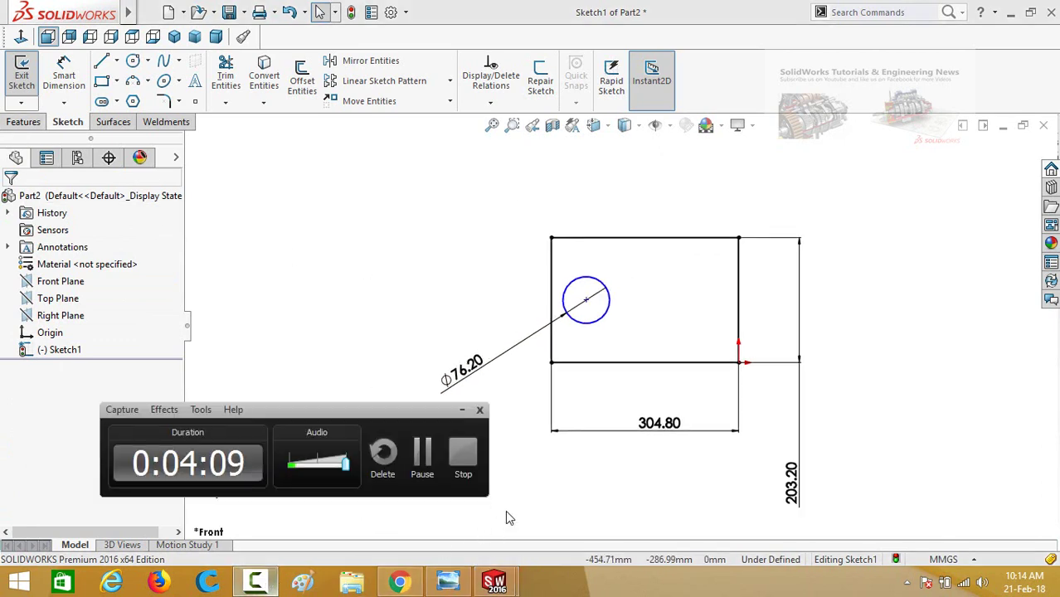
left_click(424, 459)
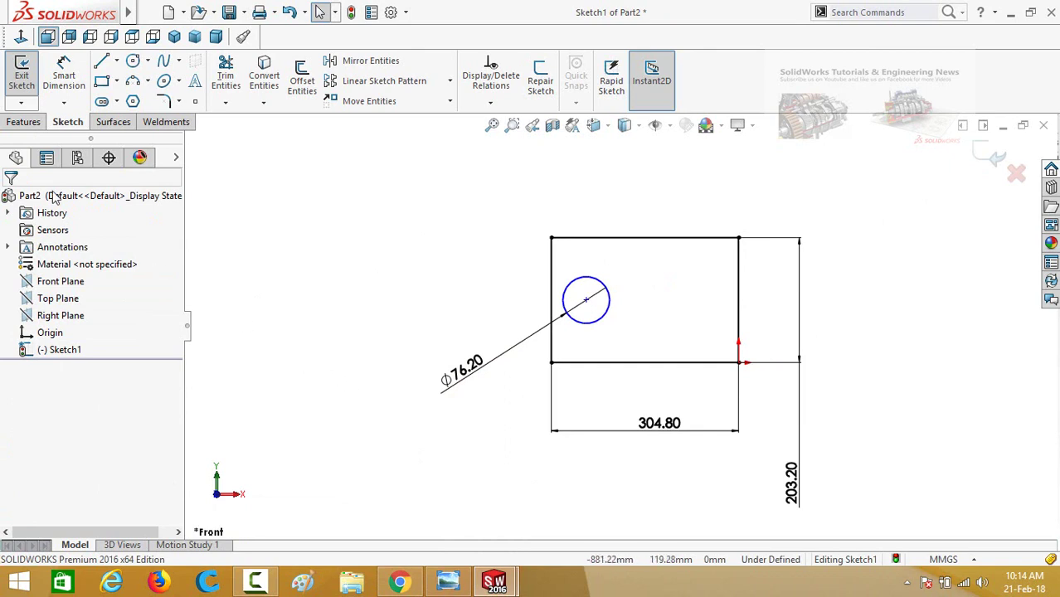
Extrude the rectangle-and-circle sketch with a blind depth of 2 in to form a plate with a hole.
left_click(14, 123)
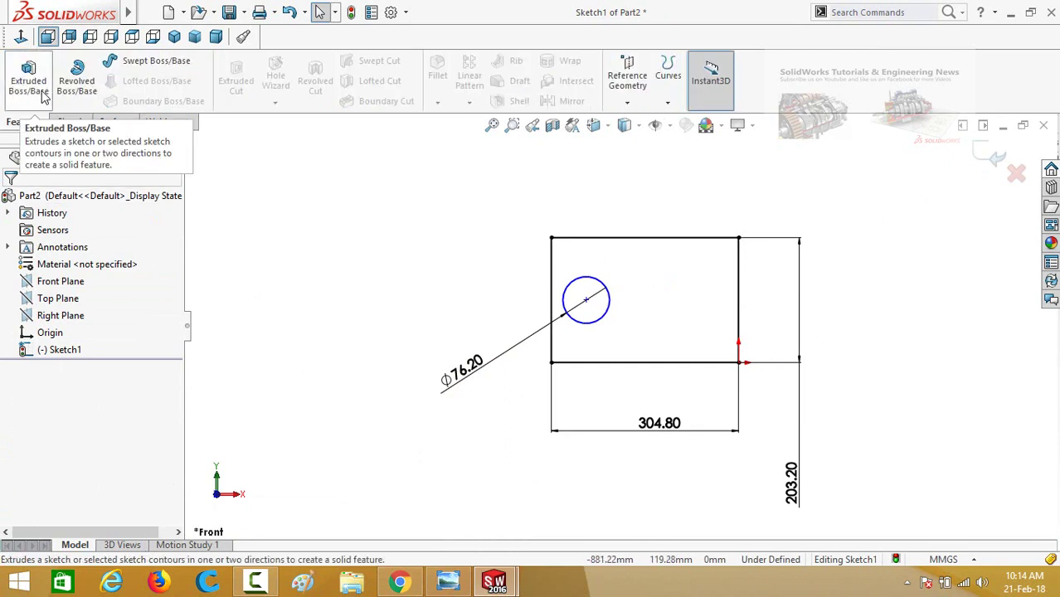
left_click(34, 81)
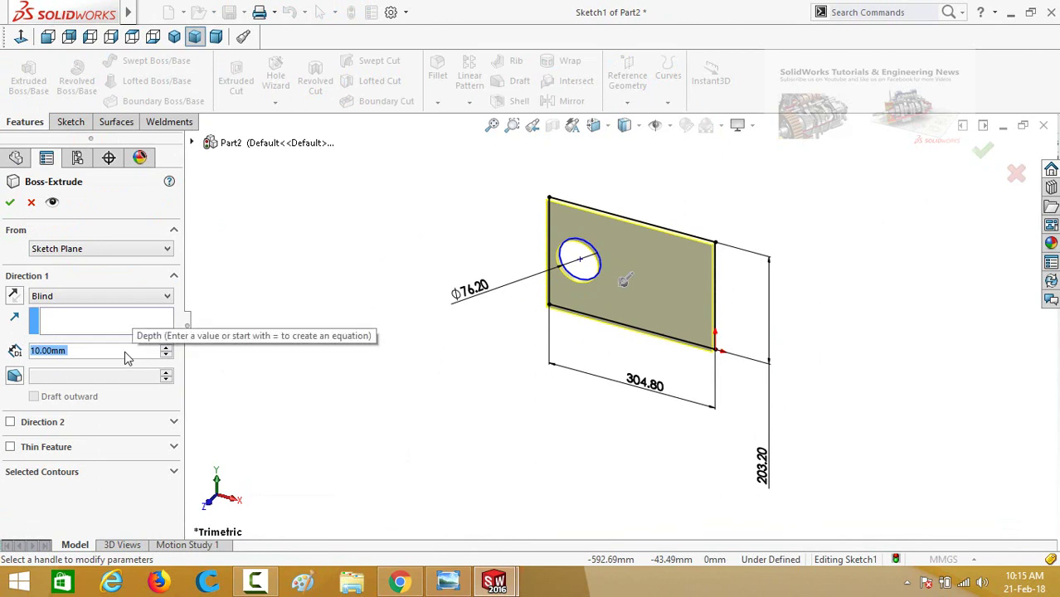
type("2in")
key("Return")
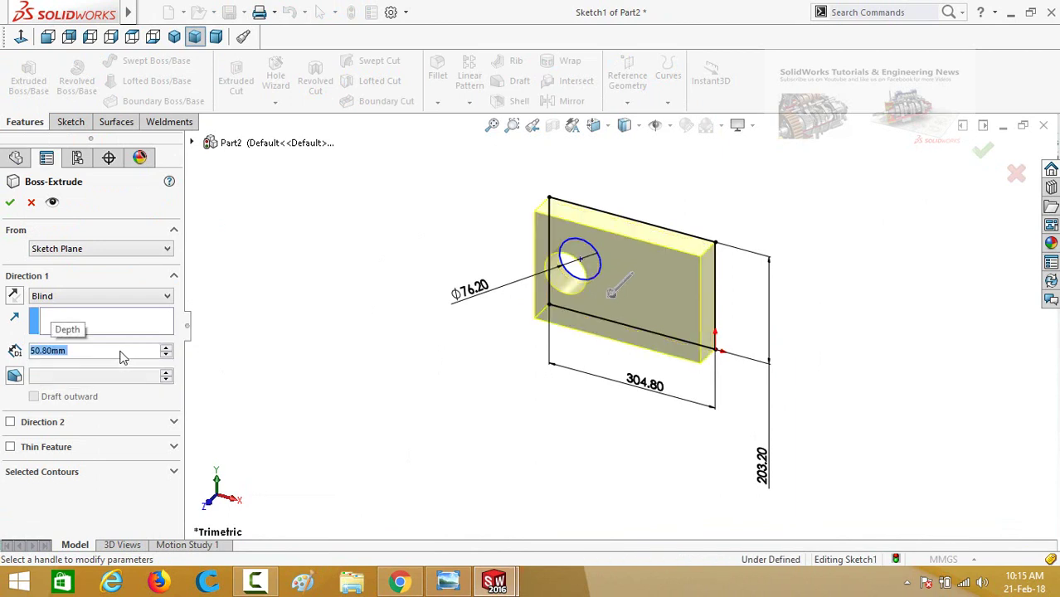
left_click(10, 203)
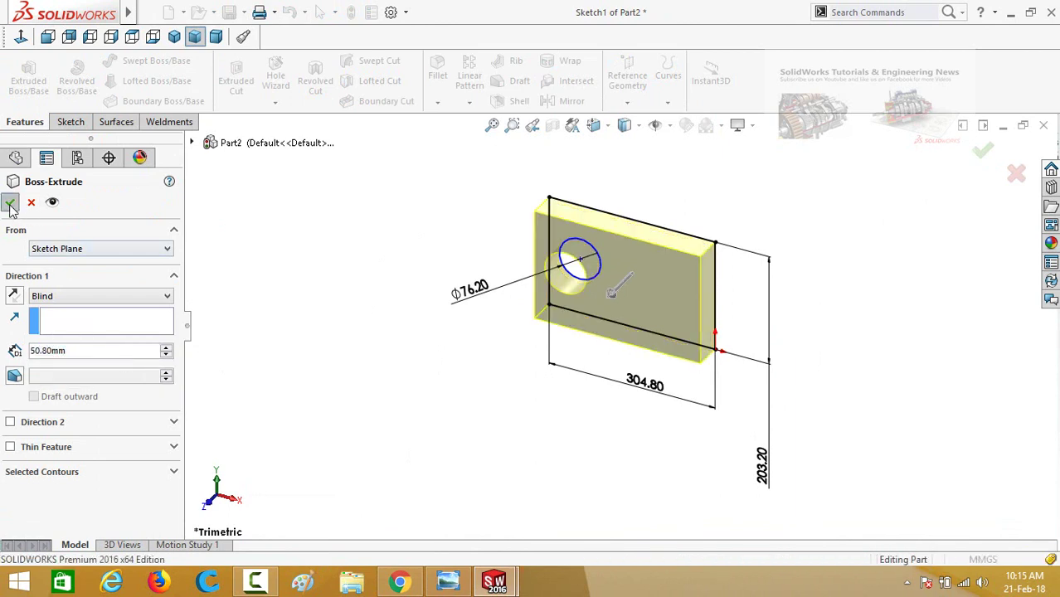
Sketch a corner rectangle about 68 mm by 39 mm on the plate's large face, between the hole and the plate's right edge.
middle_click_drag(395, 313, 574, 332)
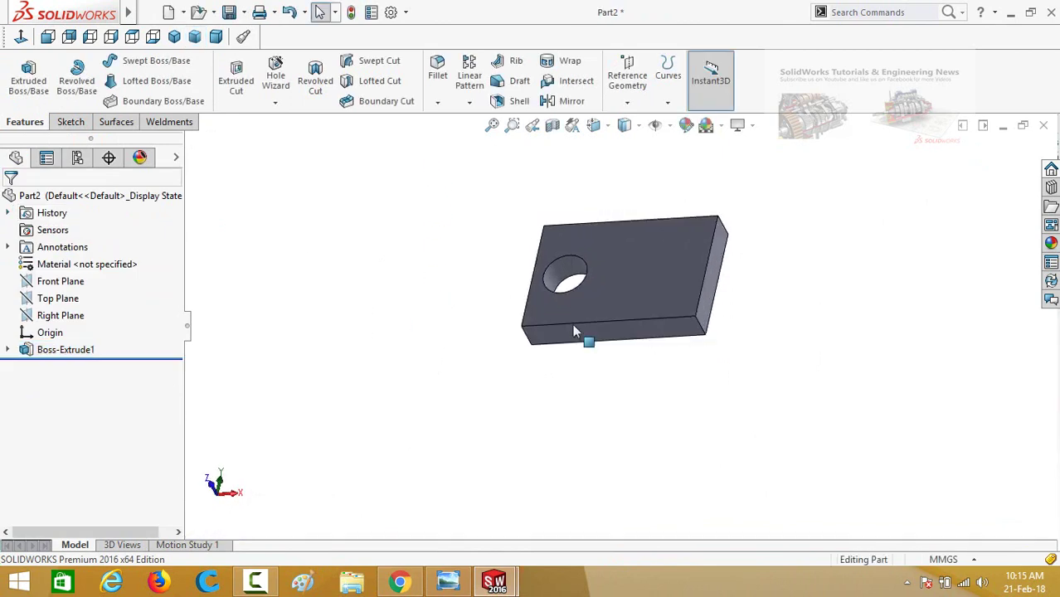
left_click(652, 292)
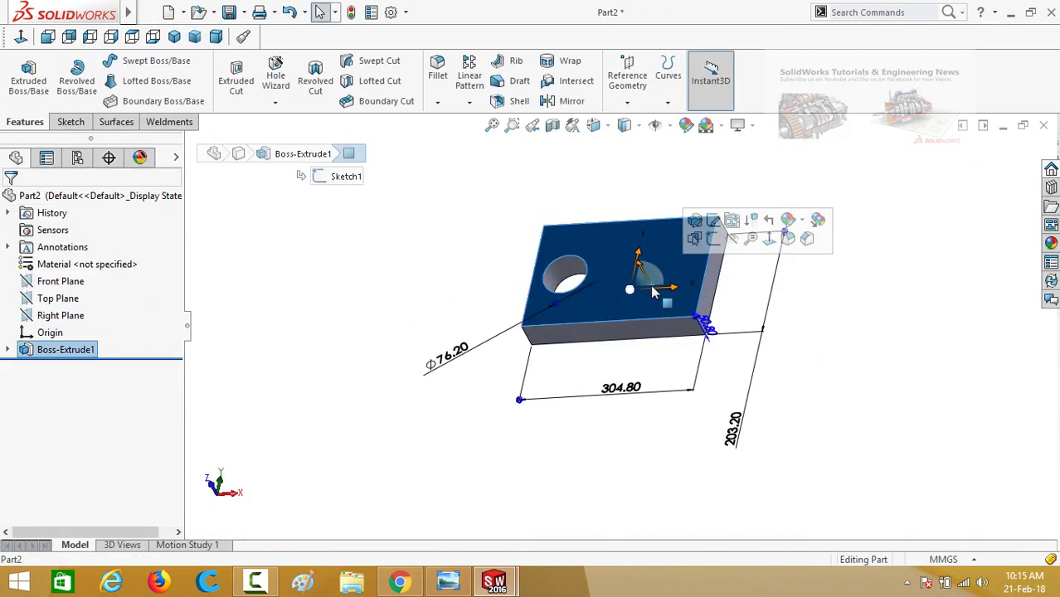
left_click(716, 239)
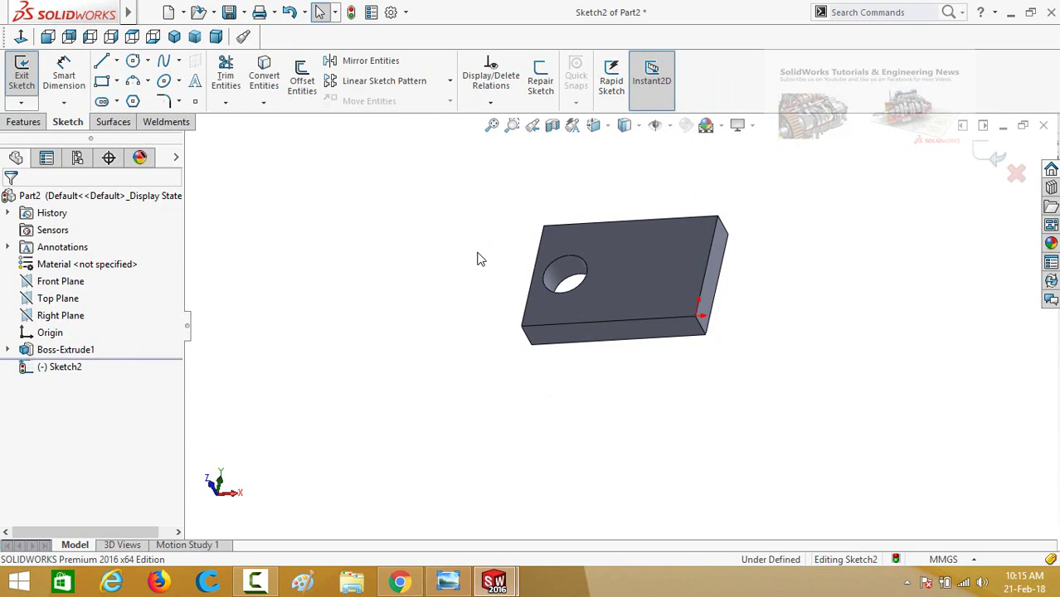
scroll(106, 80, "down", 1)
left_click(103, 81)
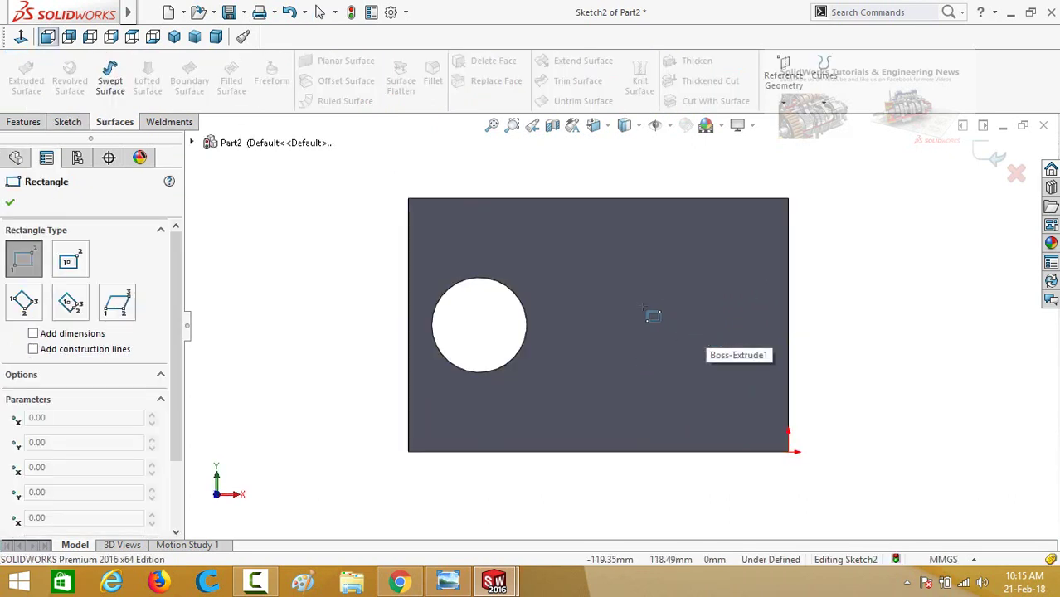
left_click(644, 307)
left_click(728, 355)
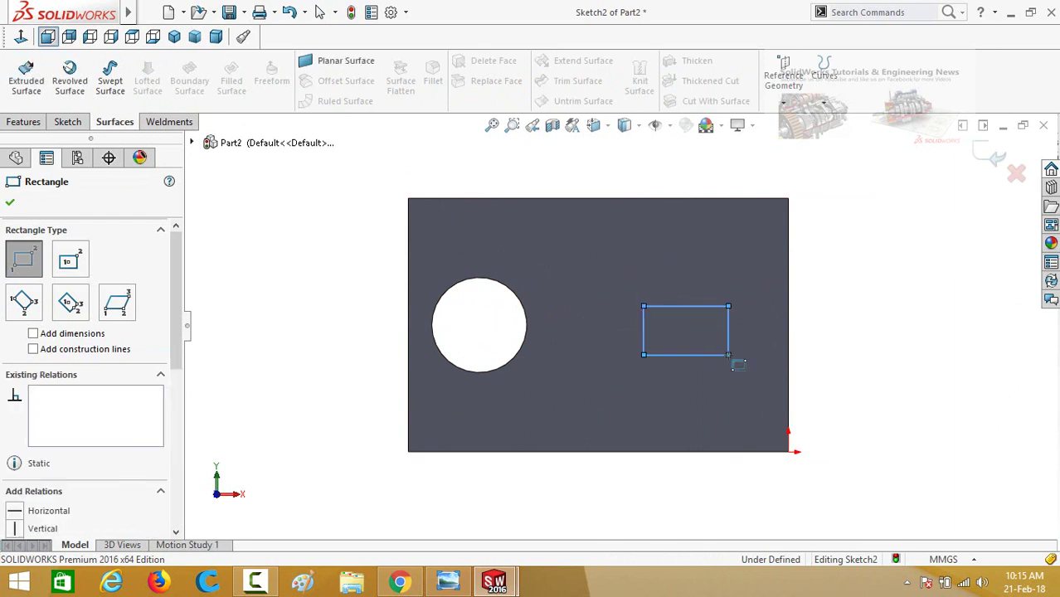
Dimension the rectangle as 10 mm high and 50 mm wide.
right_click_drag(879, 399, 876, 335)
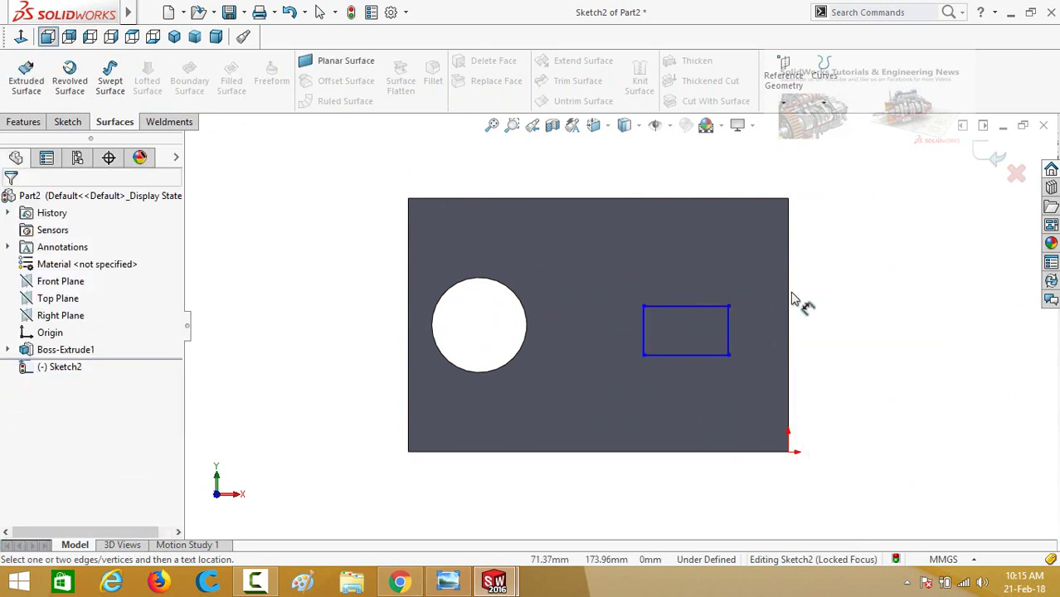
left_click(729, 344)
left_click(843, 422)
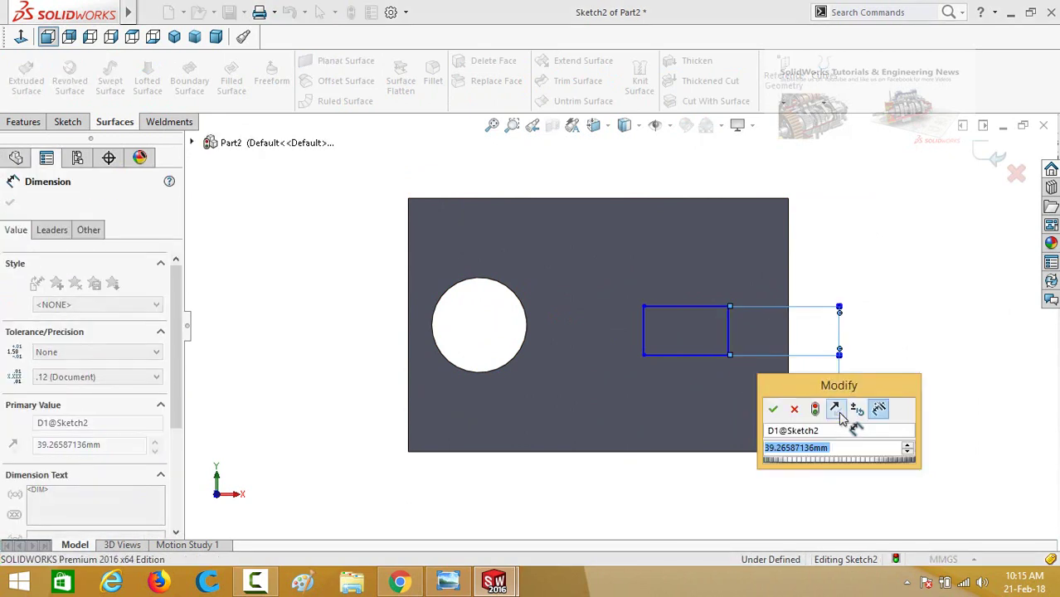
type("10")
key("Return")
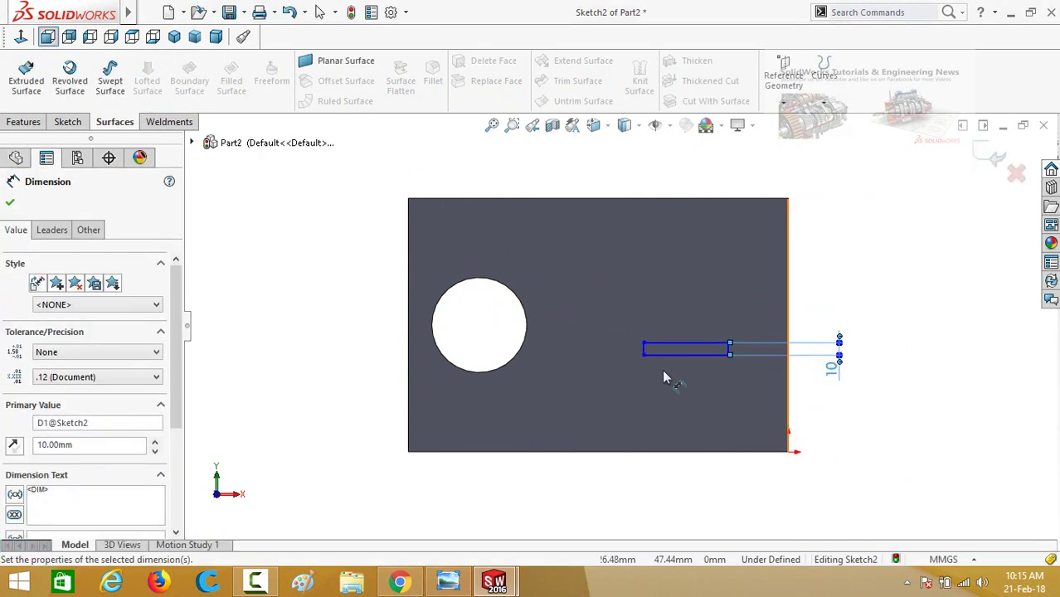
left_click(660, 355)
left_click(672, 412)
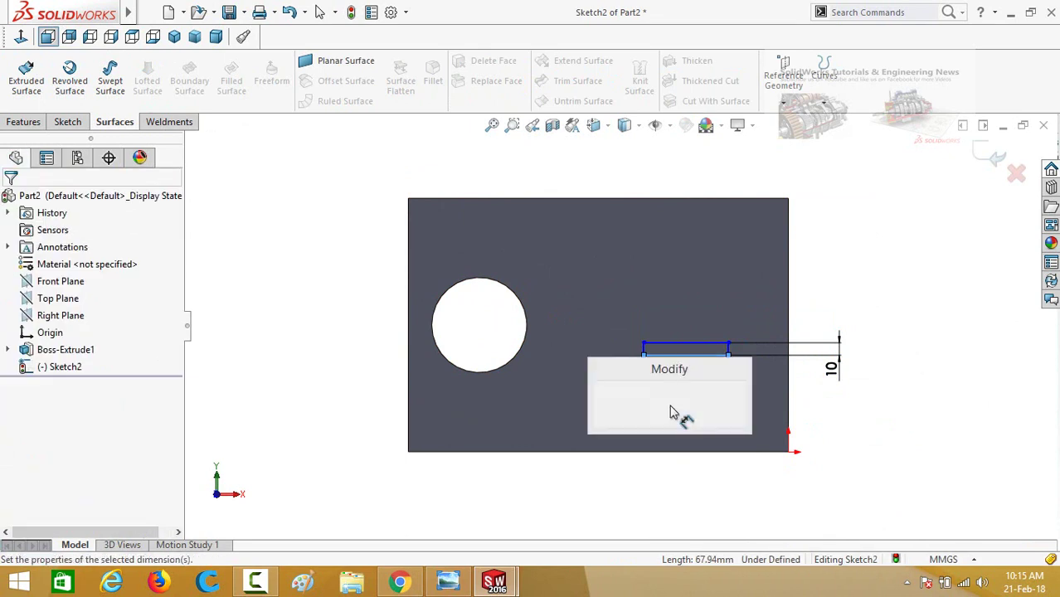
type("50")
key("Return")
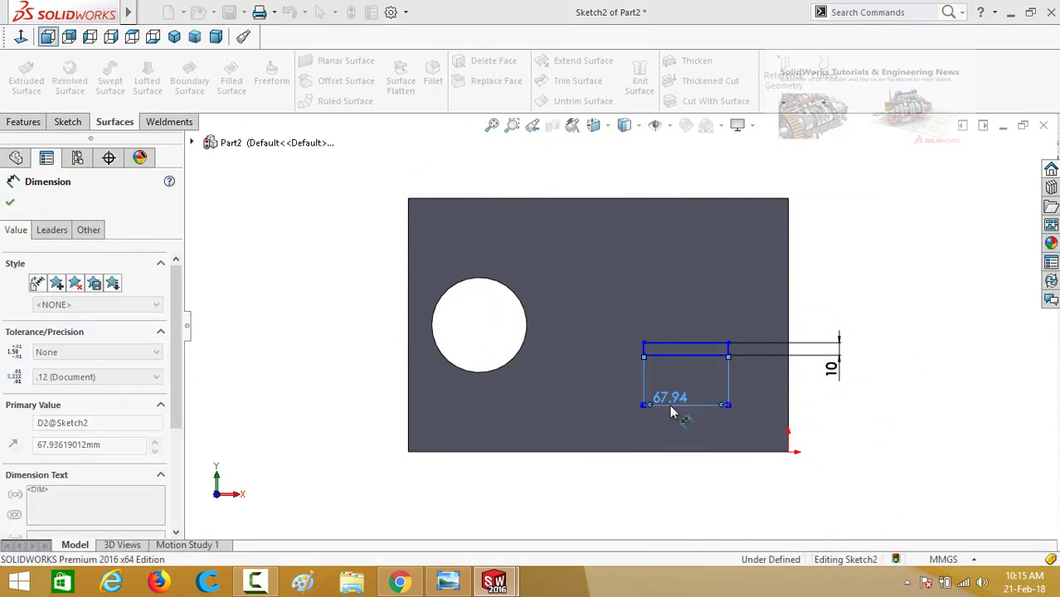
key("Escape")
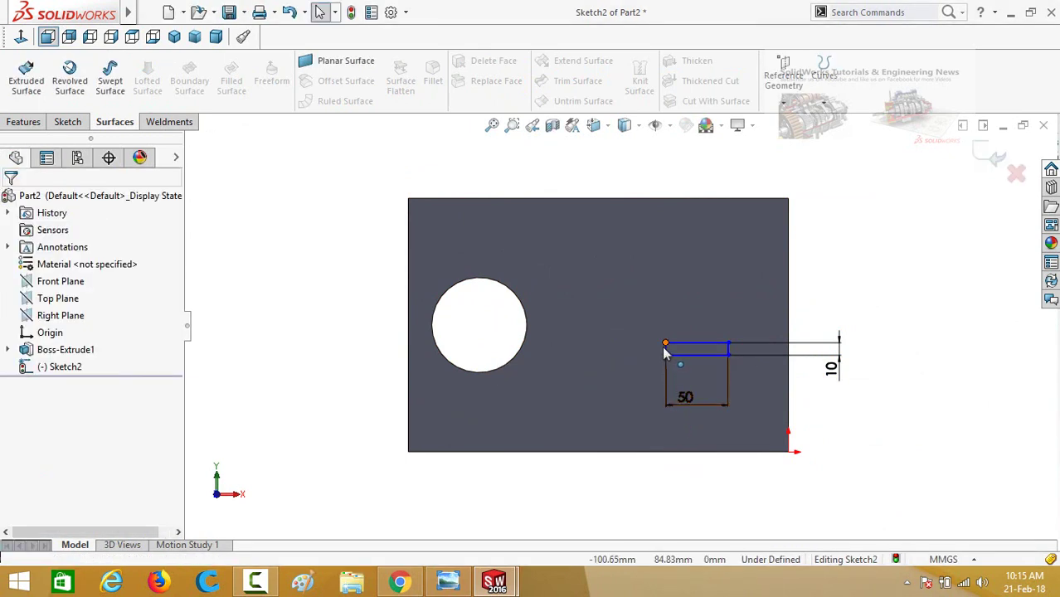
Add a horizontal relation between the midpoint of the rectangle's left edge and the midpoint of the plate's right edge.
scroll(666, 355, "down", 5)
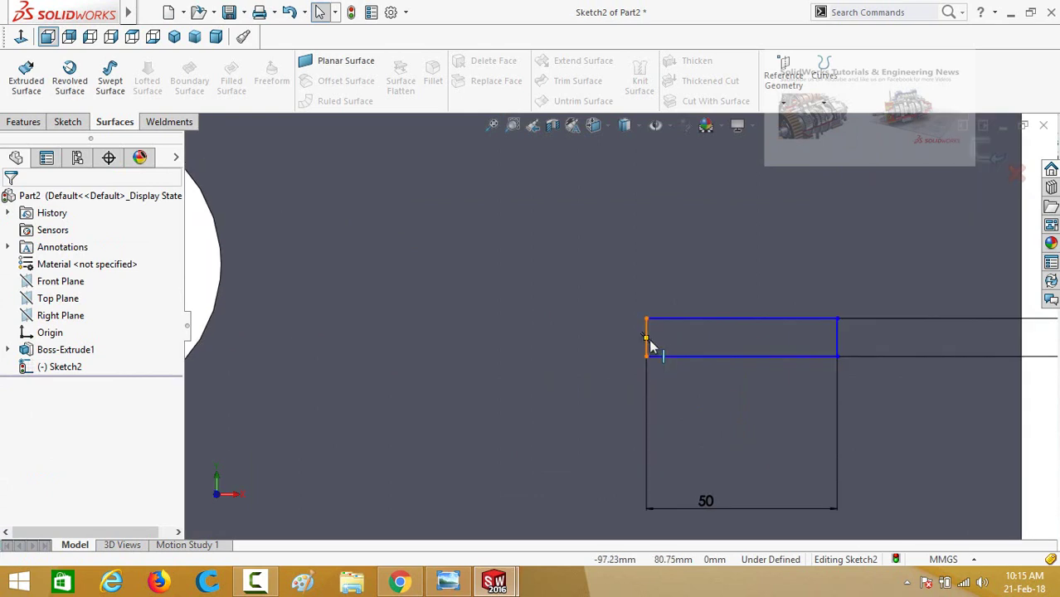
left_click(648, 343)
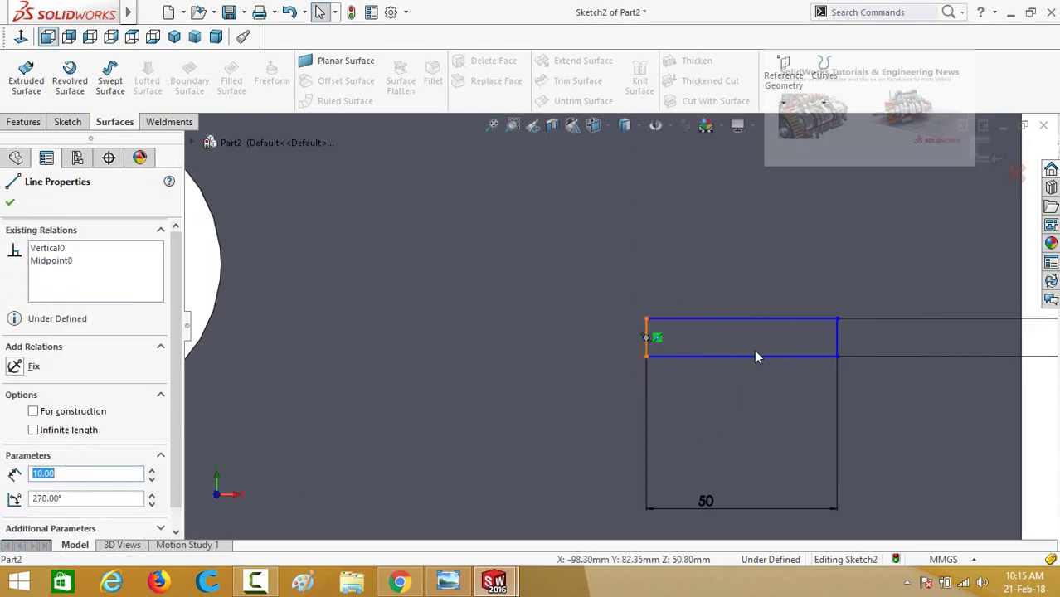
key("Escape")
left_click(1021, 264, "ctrl")
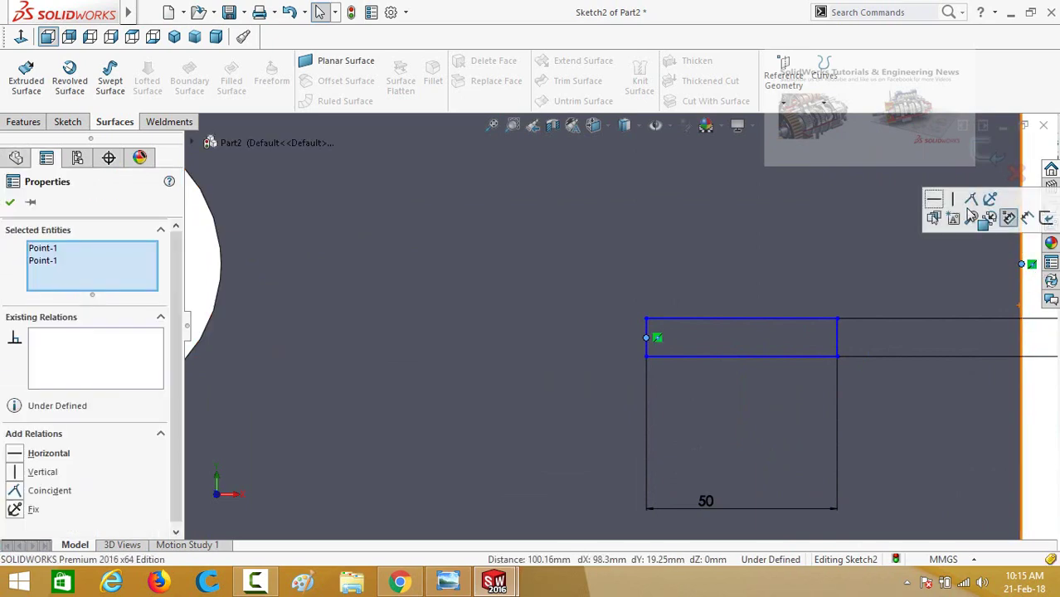
left_click(933, 202)
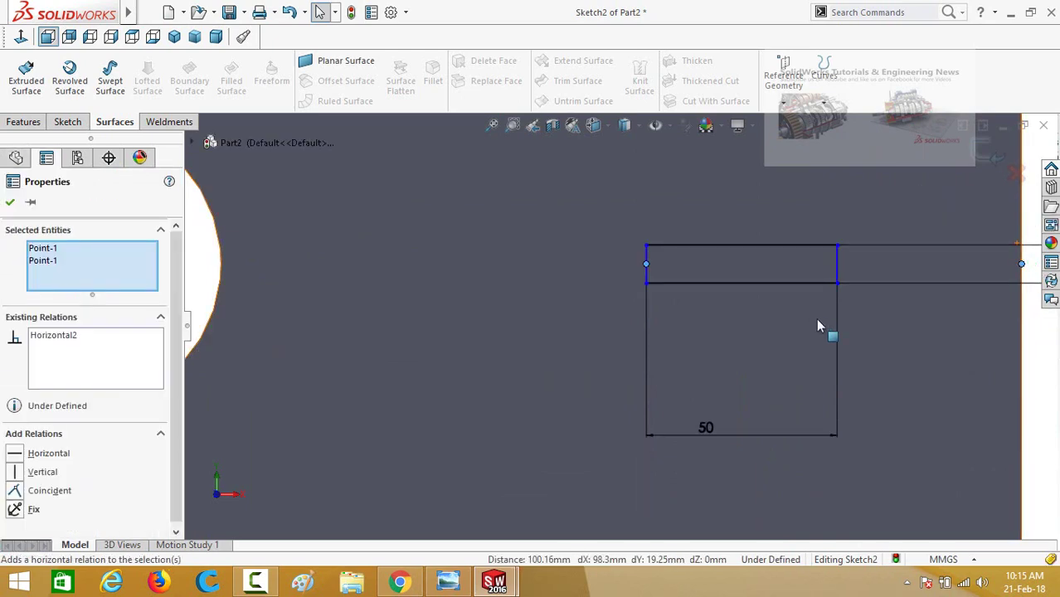
key("f")
left_click(846, 399)
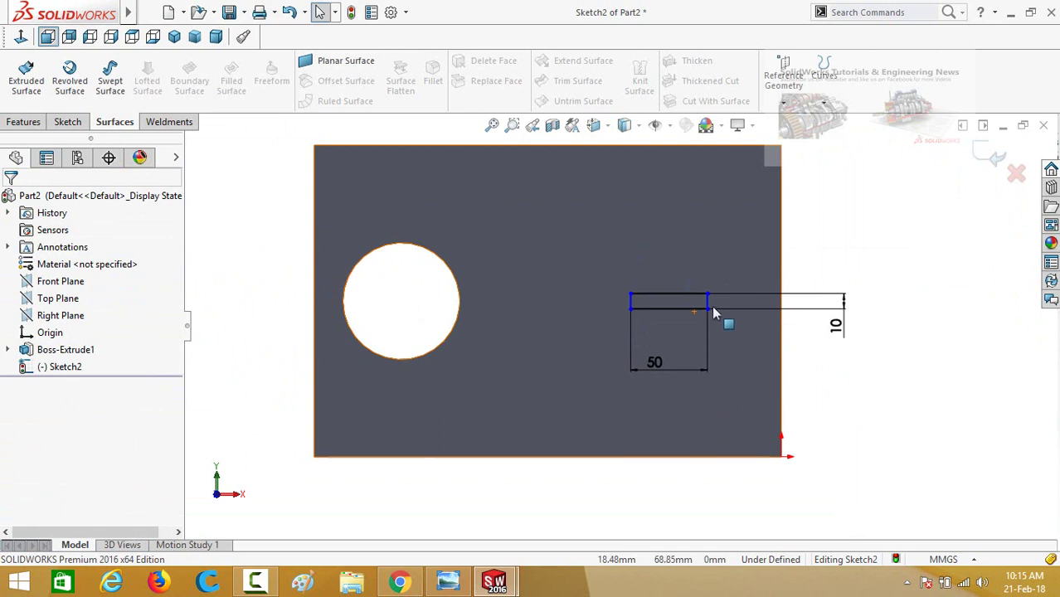
Dimension the horizontal distance from the hole's center to the midpoint of the rectangle's lower edge as 6 in.
right_click_drag(821, 362, 819, 351)
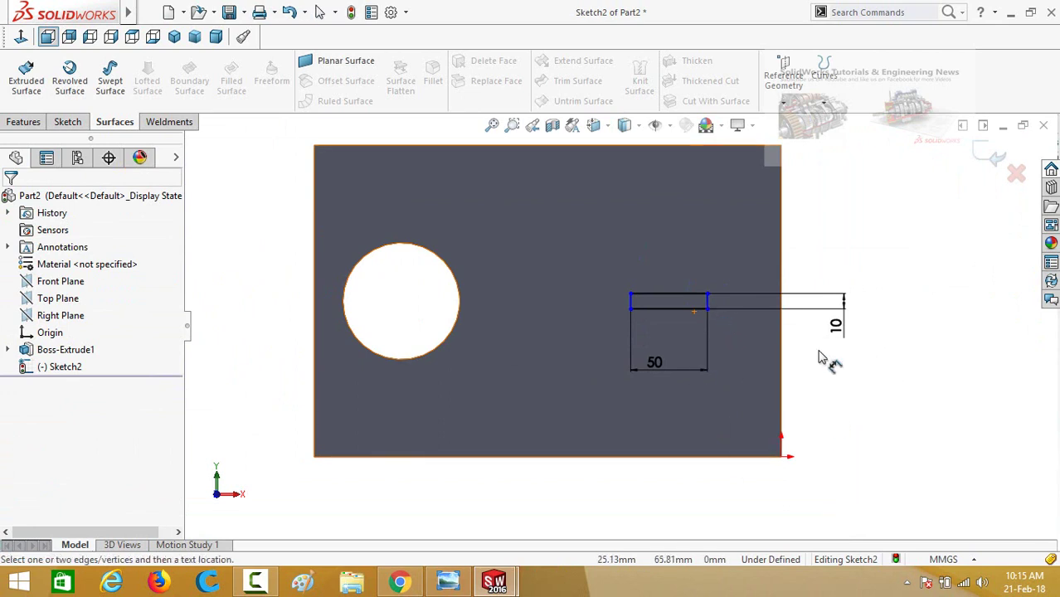
scroll(661, 321, "down", 3)
scroll(719, 355, "up", 4)
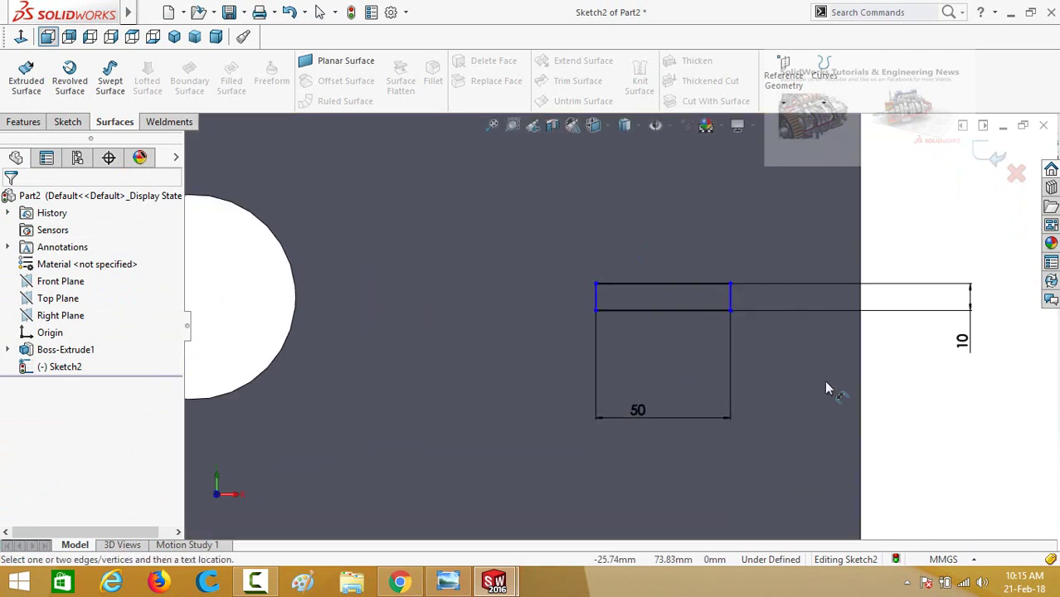
scroll(648, 322, "down", 2)
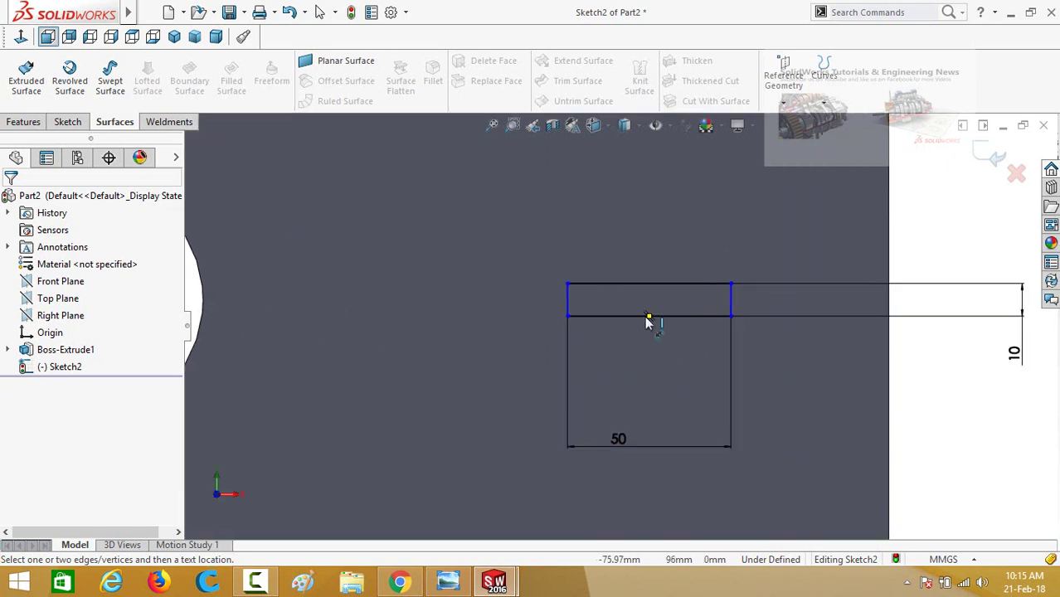
left_click(650, 317)
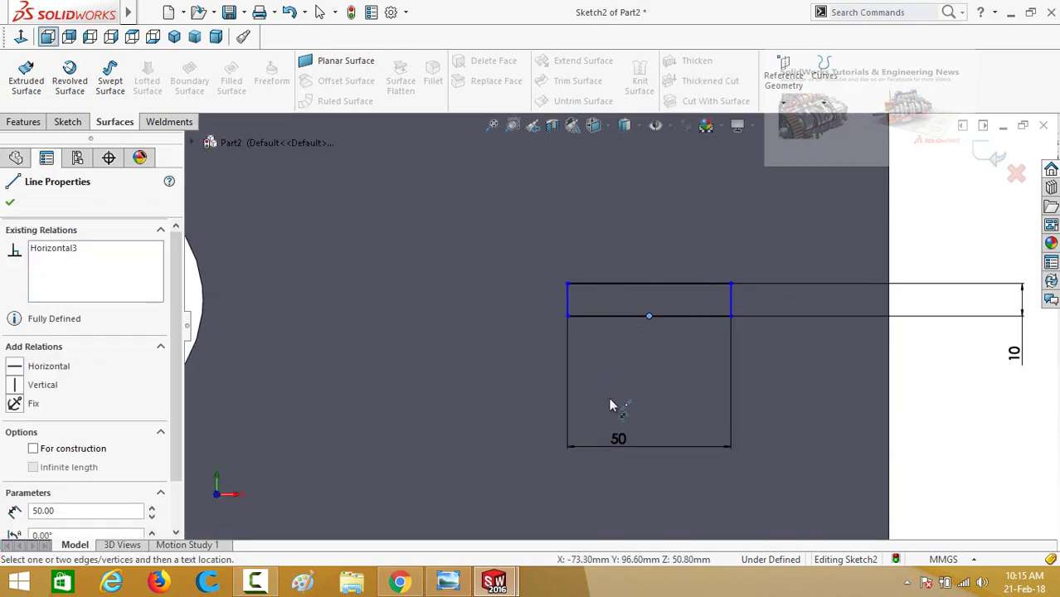
scroll(609, 401, "up", 3)
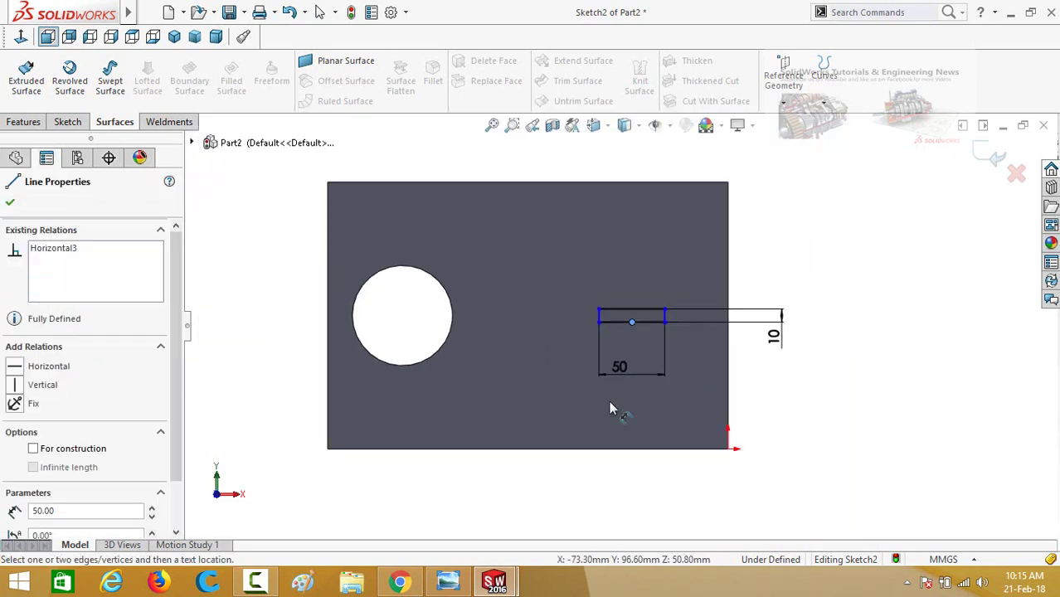
left_click(408, 374)
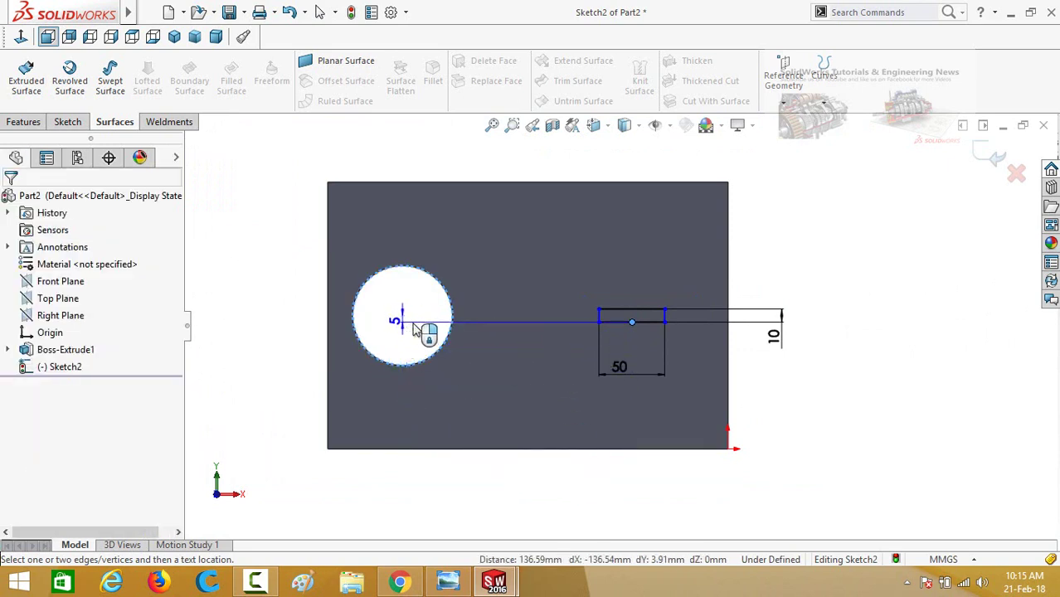
left_click(635, 330)
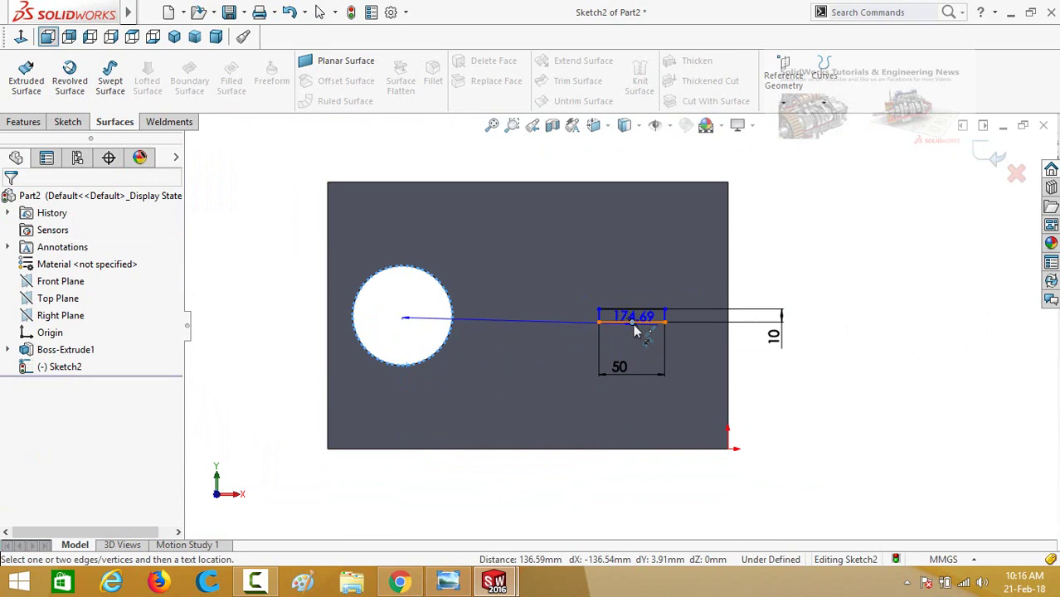
key("z")
left_click(548, 458)
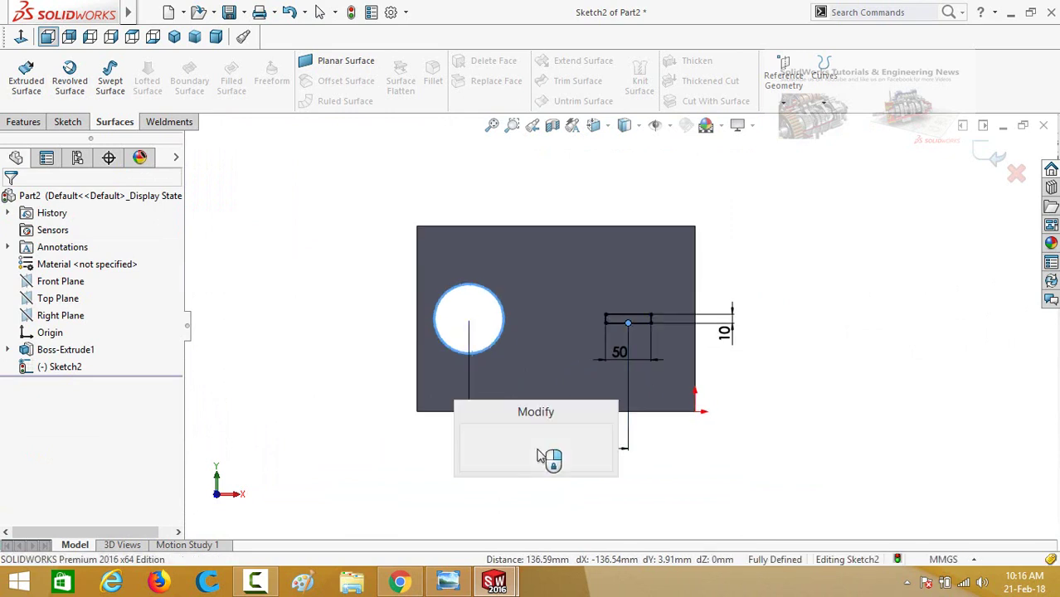
type("0")
key("BackSpace")
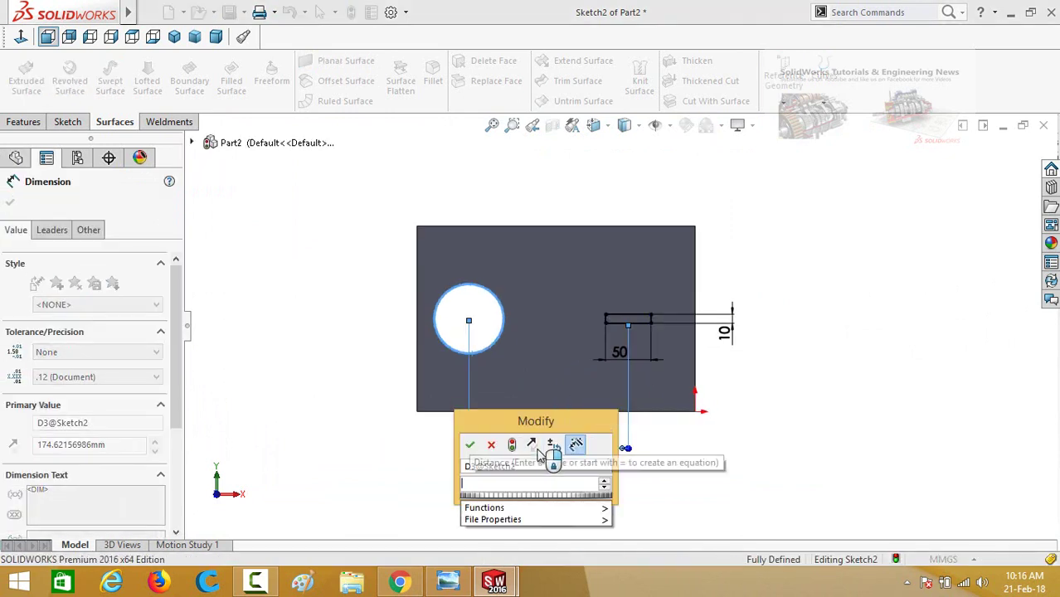
type("6in")
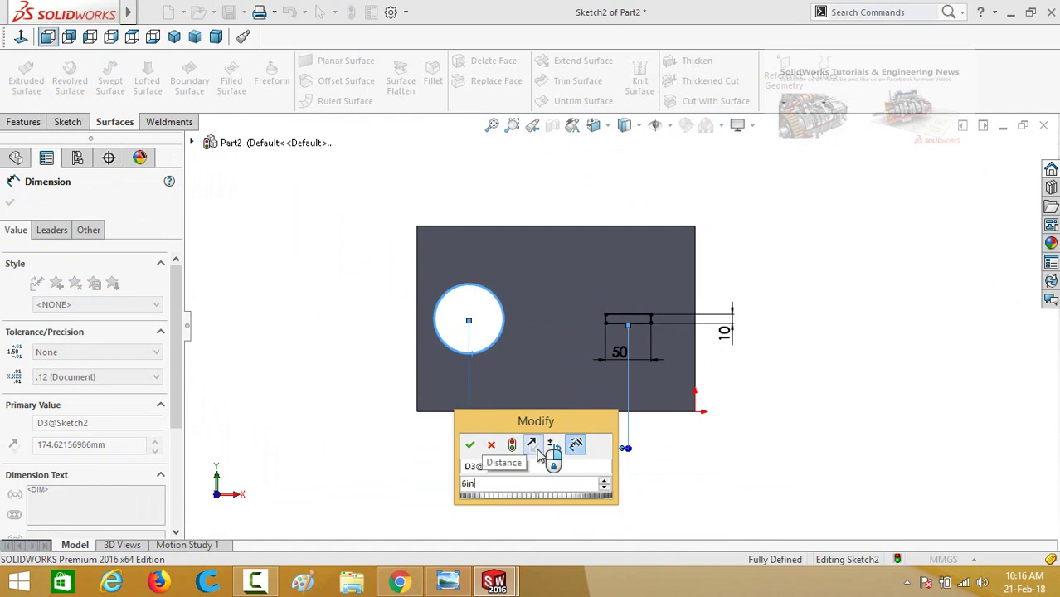
key("Return")
left_click(806, 317)
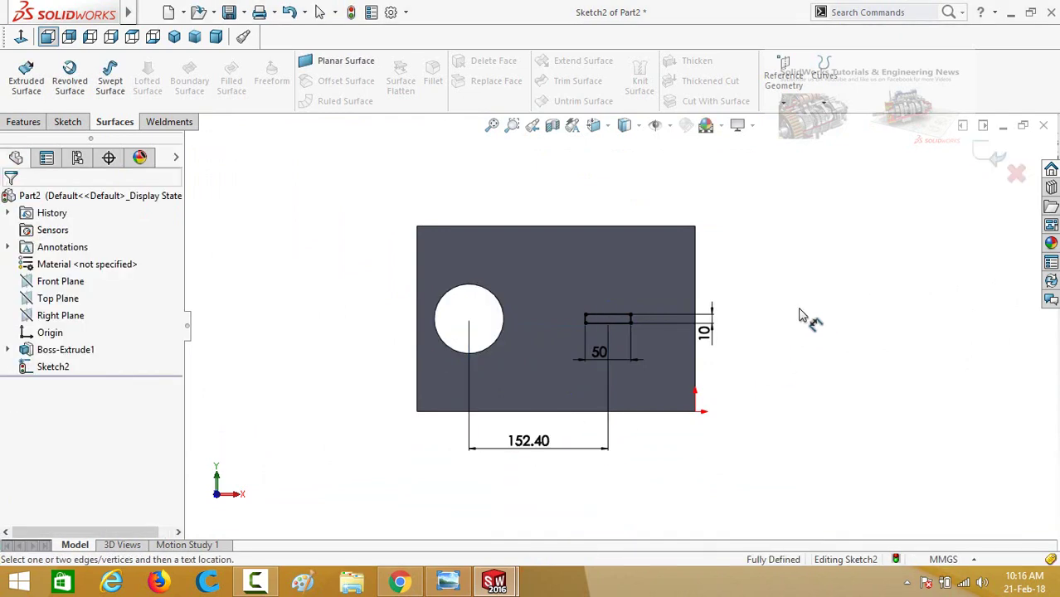
Extrude the small rectangle with a blind depth of 50 mm, merged with the plate, to form a tab.
left_click(14, 122)
left_click(27, 83)
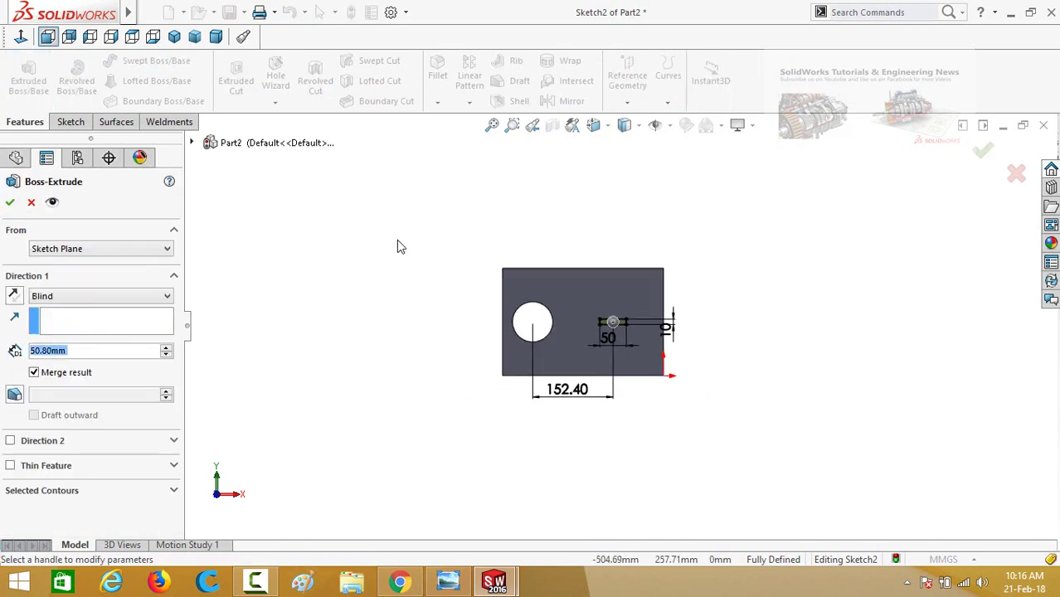
middle_click_drag(397, 244, 330, 433)
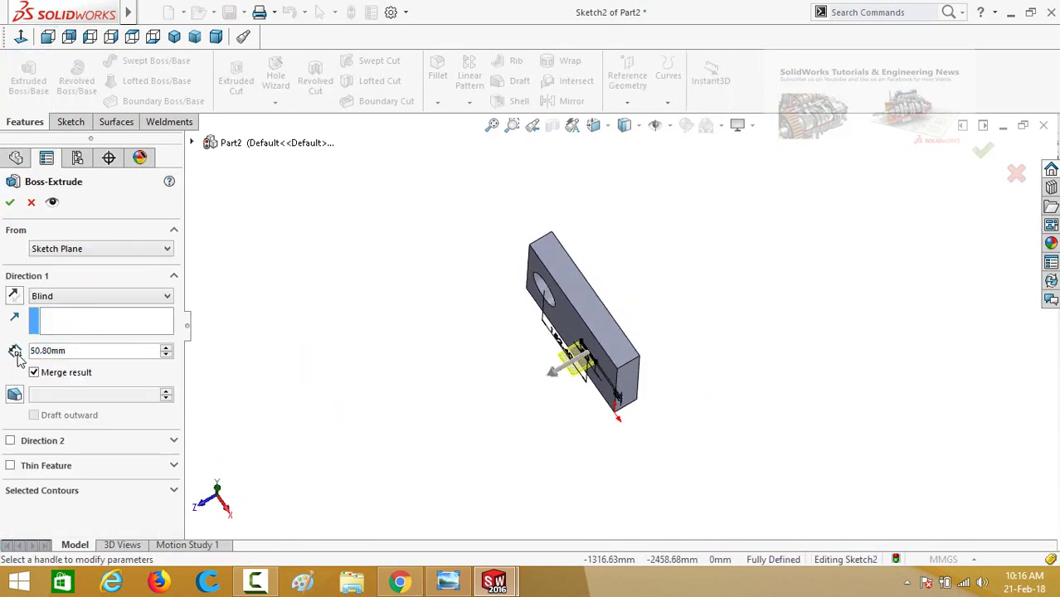
double_click(88, 350)
type("50")
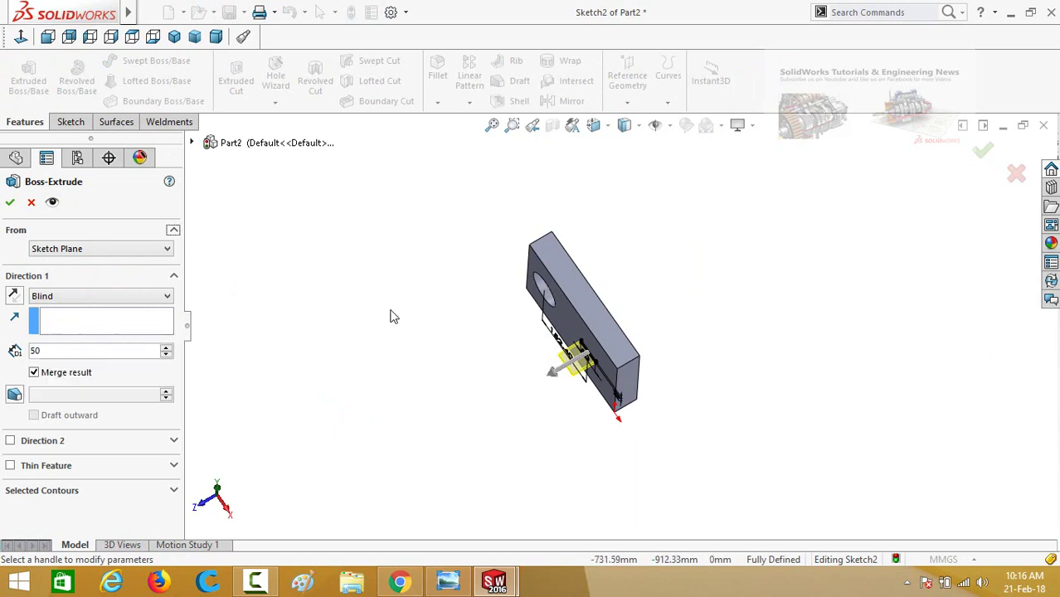
left_click(10, 206)
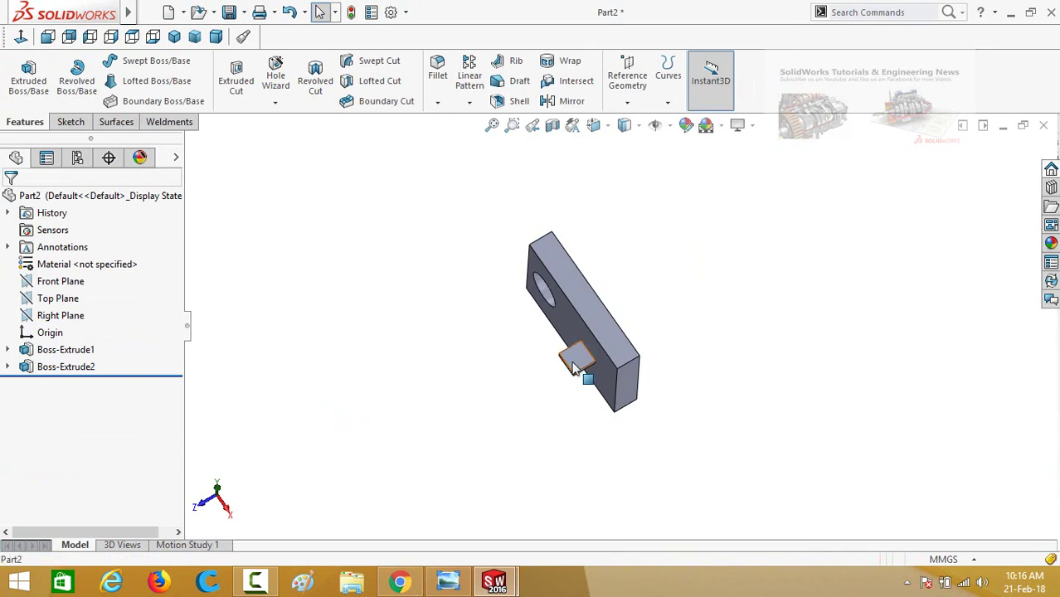
Sketch a circle about 24 mm in diameter near the middle of the tab's upper flat face.
left_click(572, 369)
left_click(643, 316)
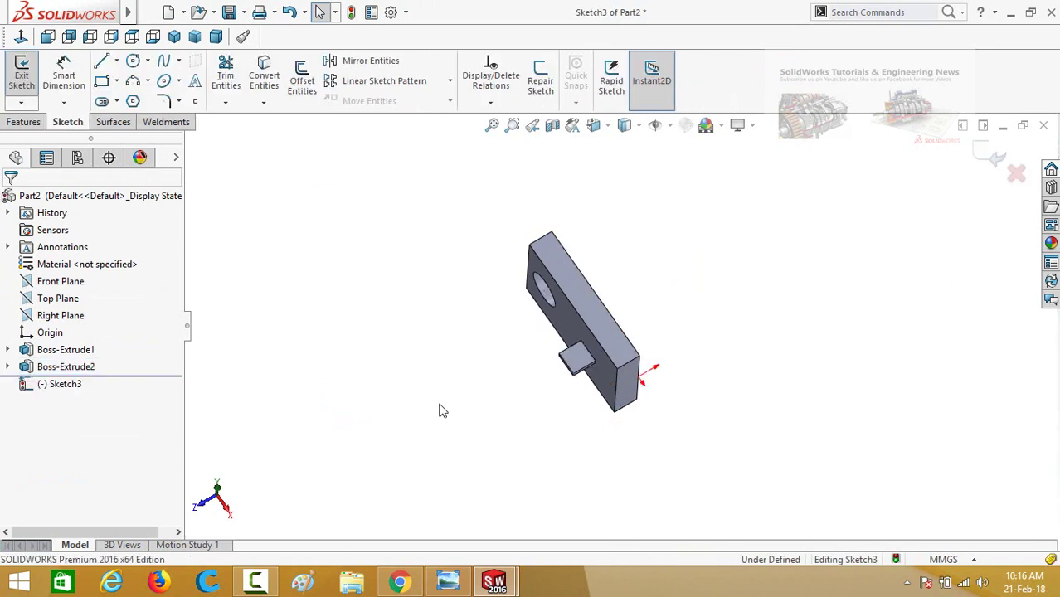
right_click_drag(442, 411, 531, 416)
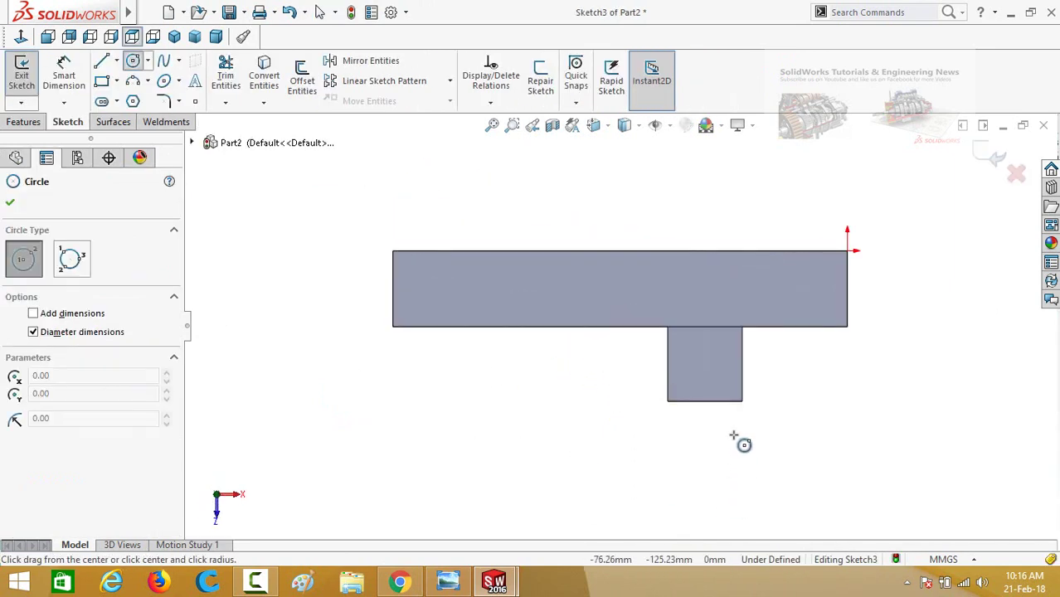
scroll(737, 438, "down", 2)
left_click(683, 339)
left_click(687, 366)
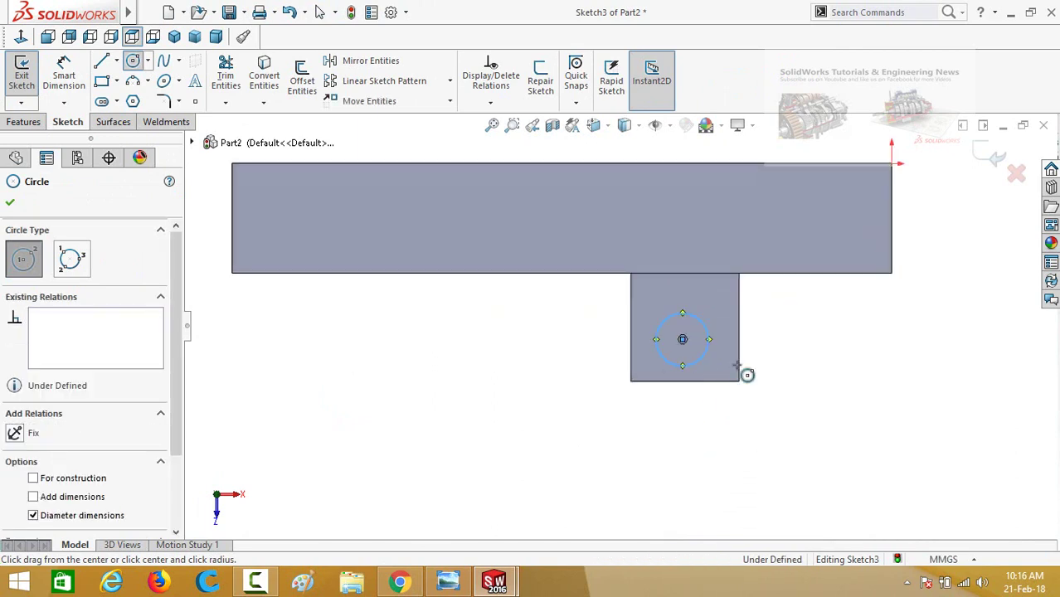
Dimension the circle on the tab's upper face with a diameter of 20 mm.
right_click_drag(747, 371, 746, 328)
left_click(696, 369)
left_click(824, 383)
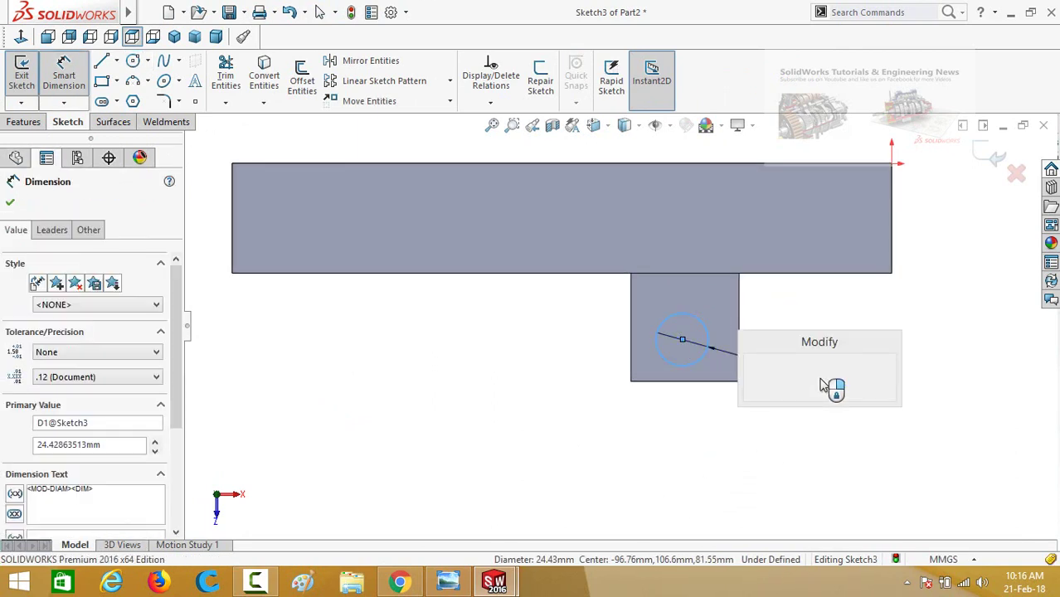
type("20")
key("Return")
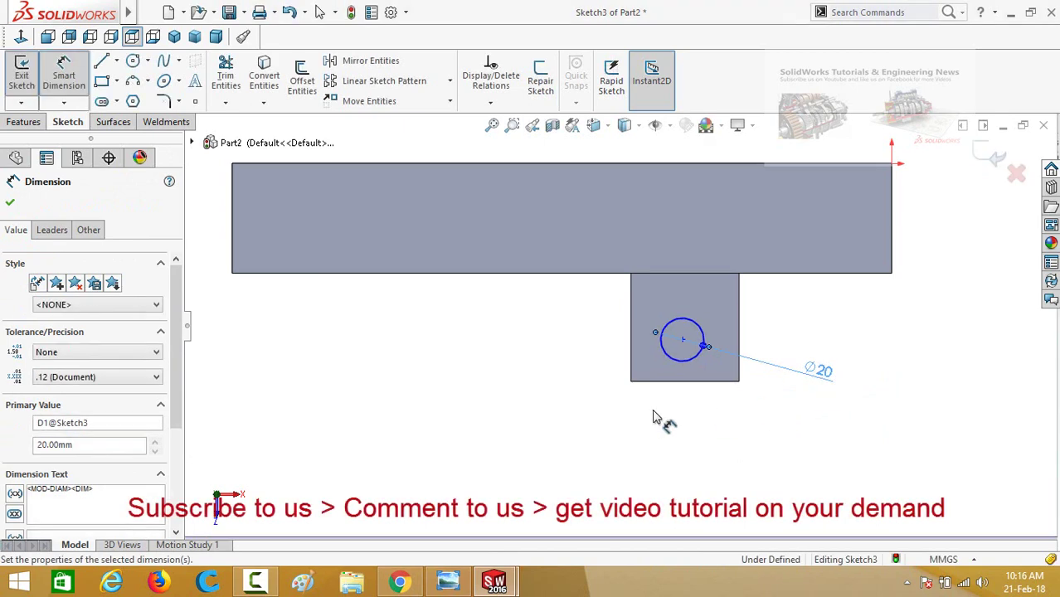
key("Escape")
Add a vertical relation between the circle's center and the midpoint of the tab's lower edge.
left_click(682, 341)
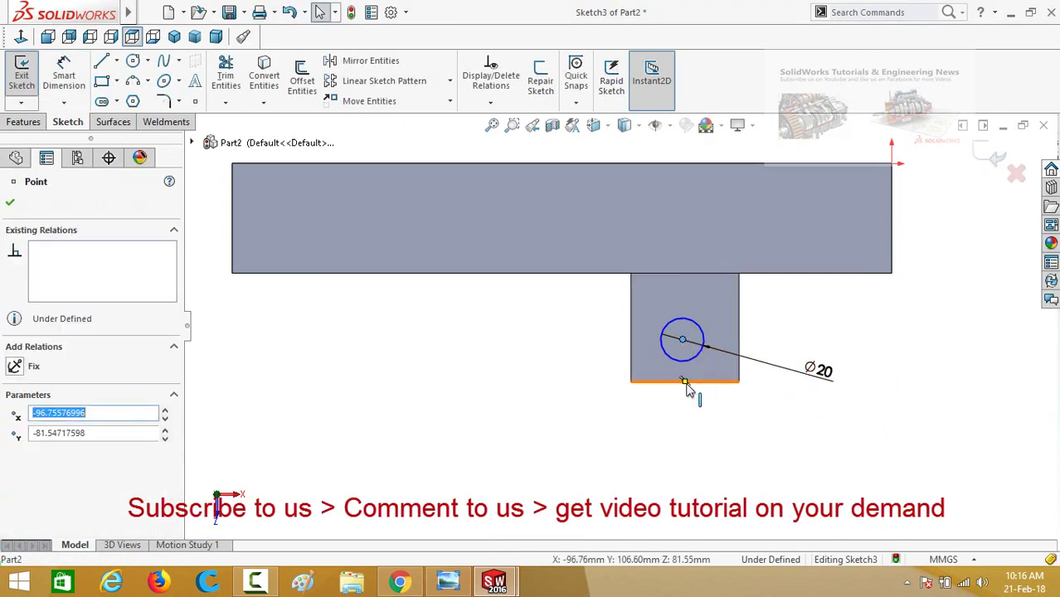
left_click(684, 381, "ctrl")
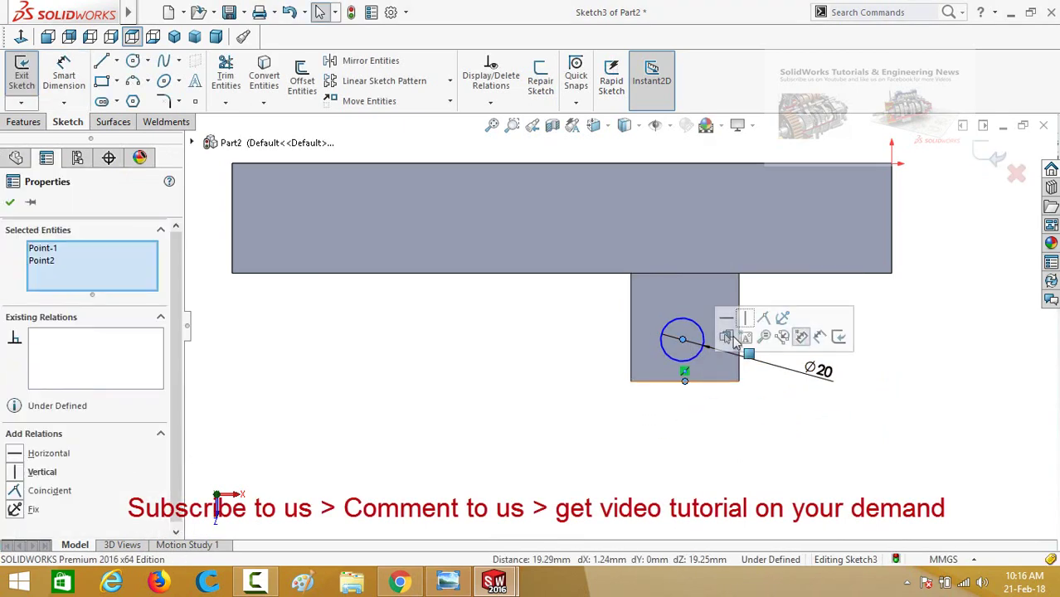
left_click(746, 322)
scroll(781, 422, "up", 4)
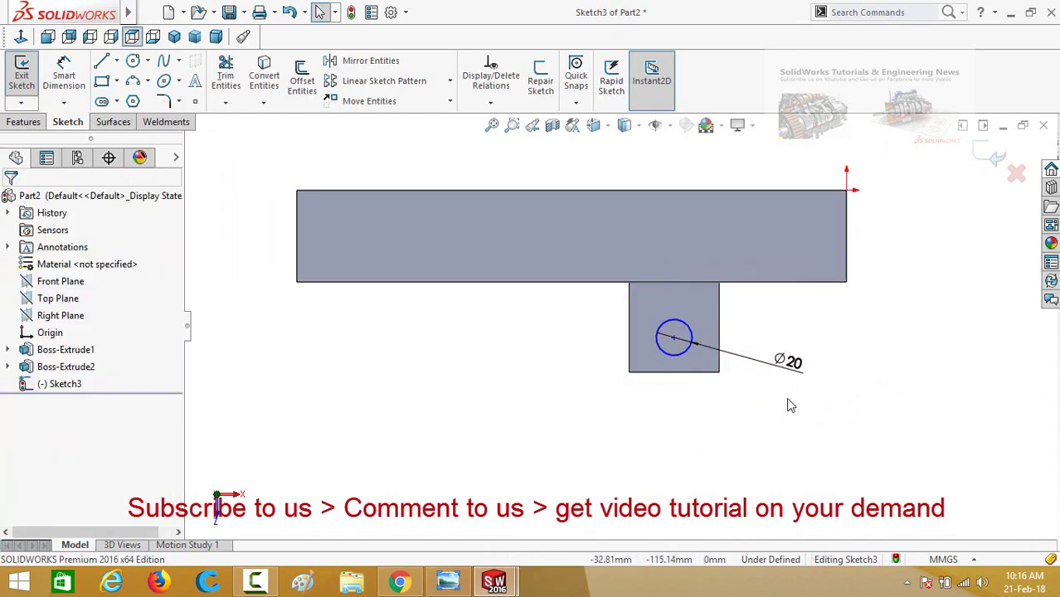
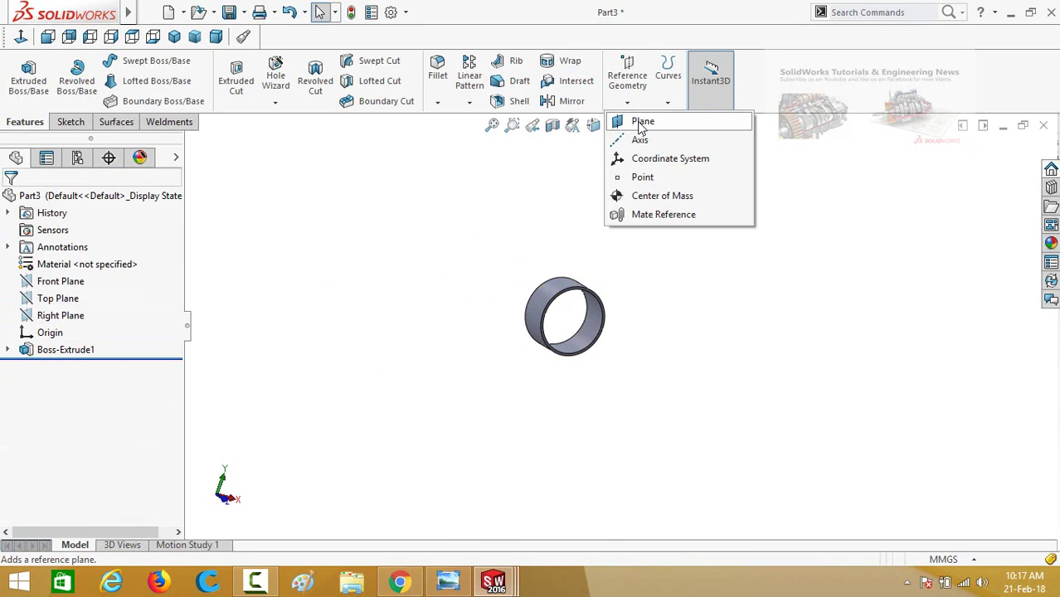
Create a reference plane offset 70 mm above the Top Plane of the ring part.
left_click(641, 122)
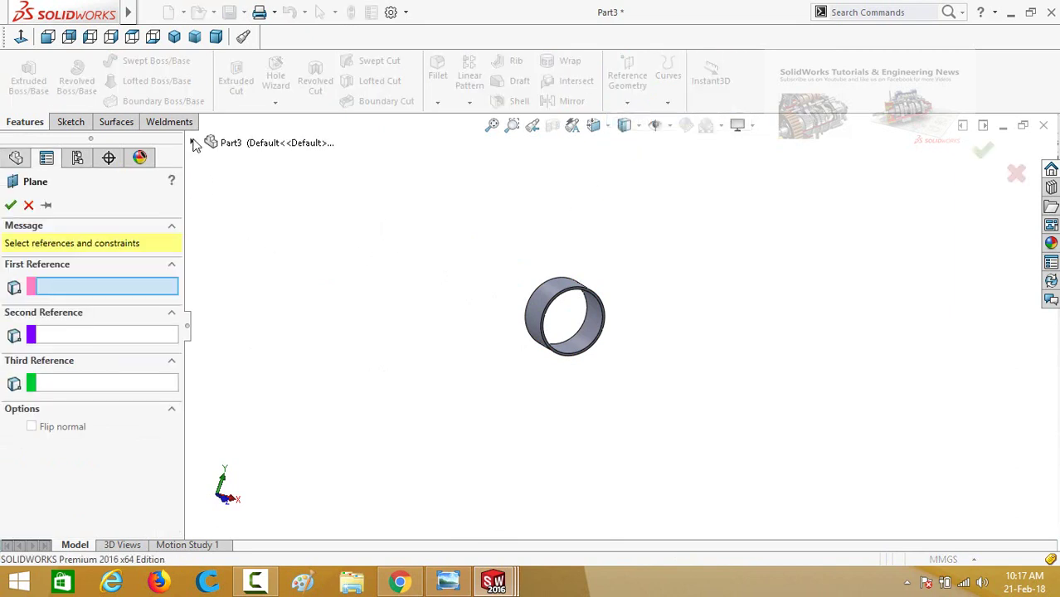
left_click(193, 144)
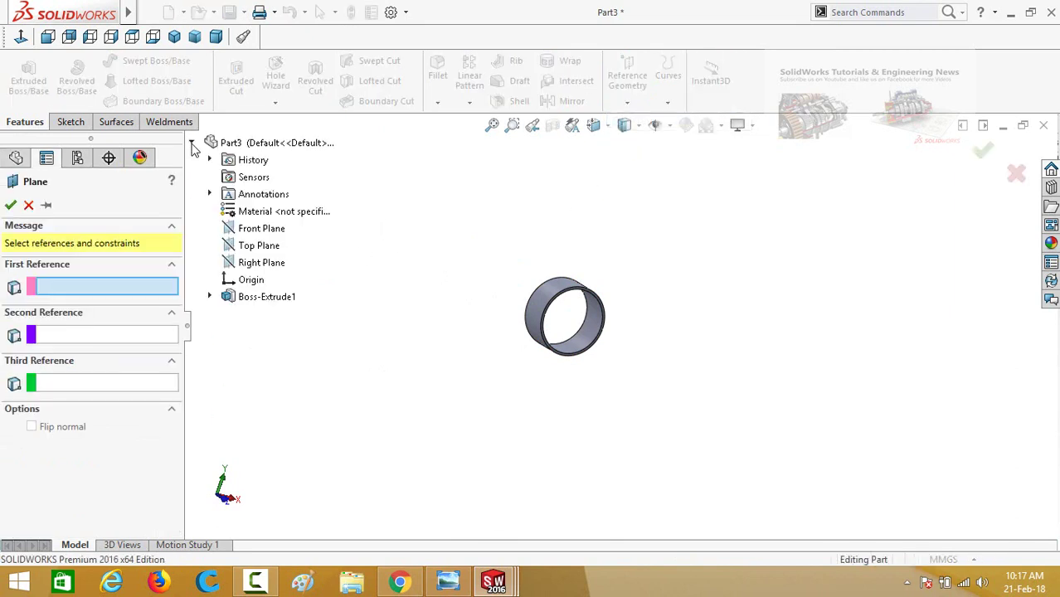
left_click(240, 247)
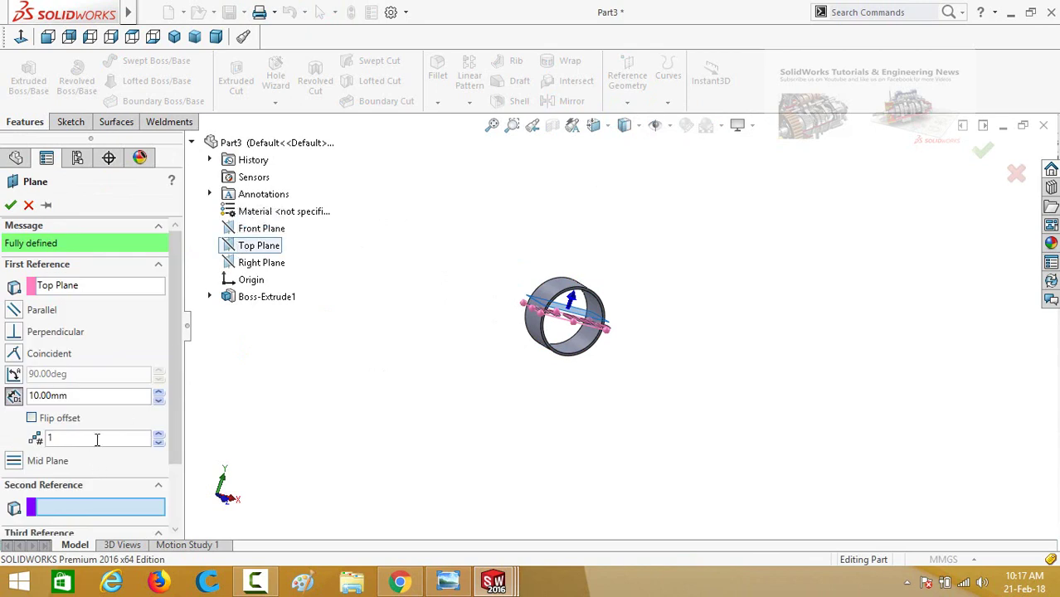
left_click_drag(173, 389, 173, 393)
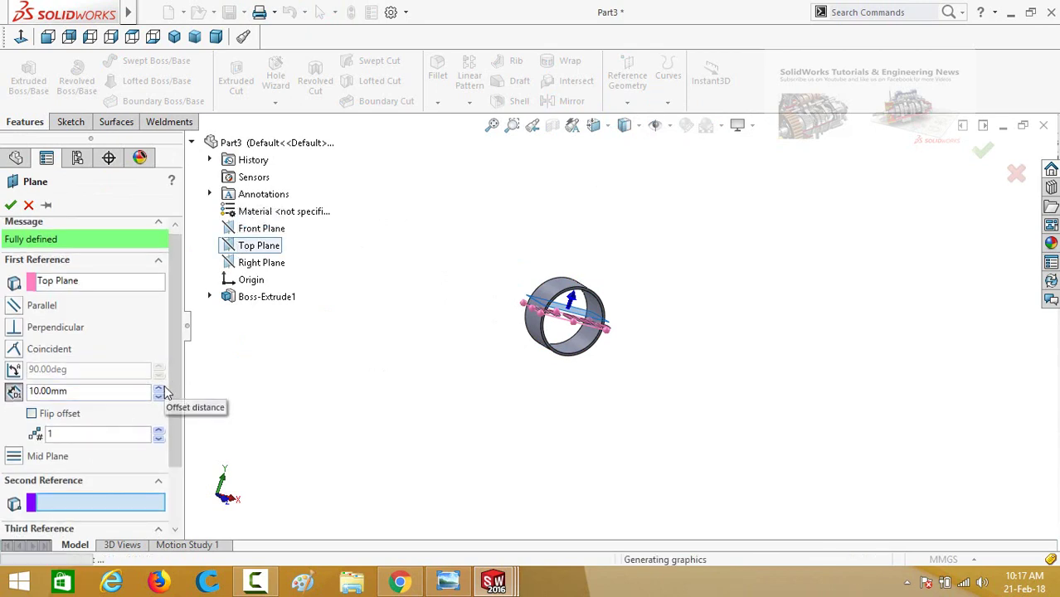
left_click(158, 388)
left_click(159, 387)
left_click(158, 388)
left_click(158, 388)
left_click(159, 387)
left_click(159, 388)
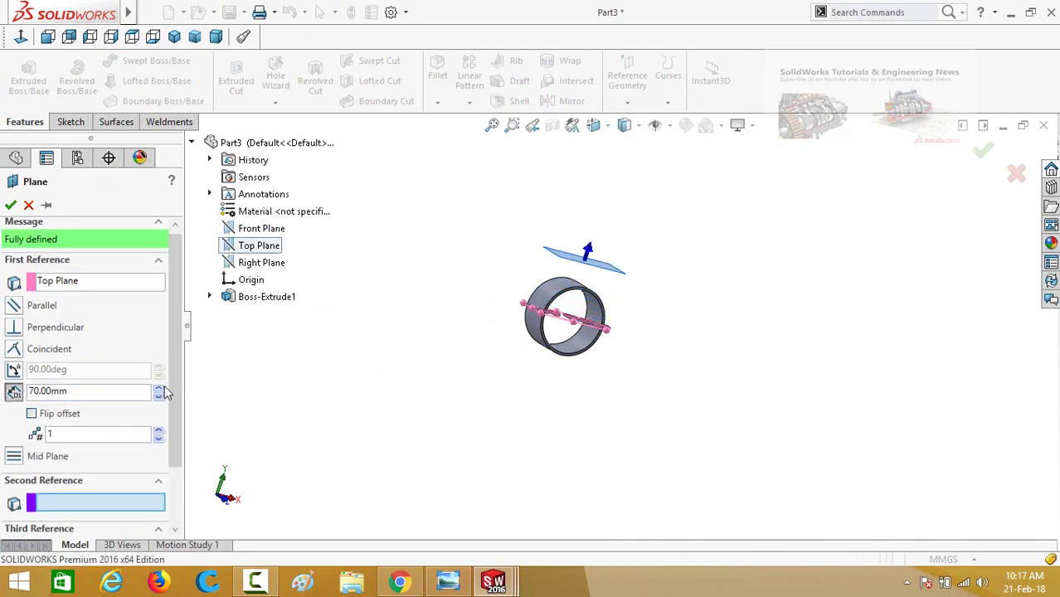
left_click(10, 206)
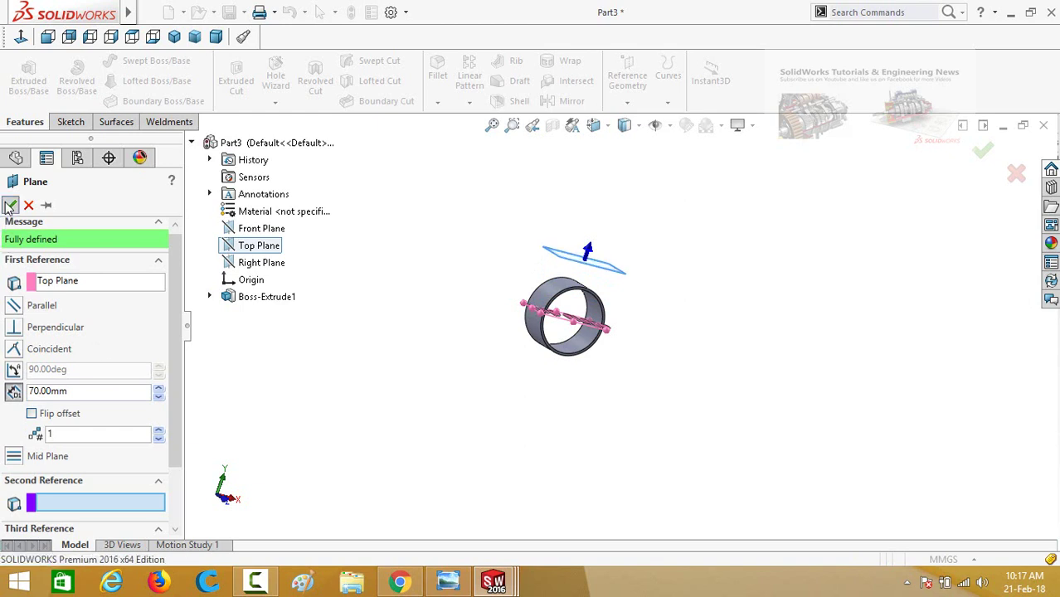
Start a sketch on the offset plane and draw a corner rectangle about 17 mm high over the ring's middle.
middle_click_drag(465, 299, 536, 269)
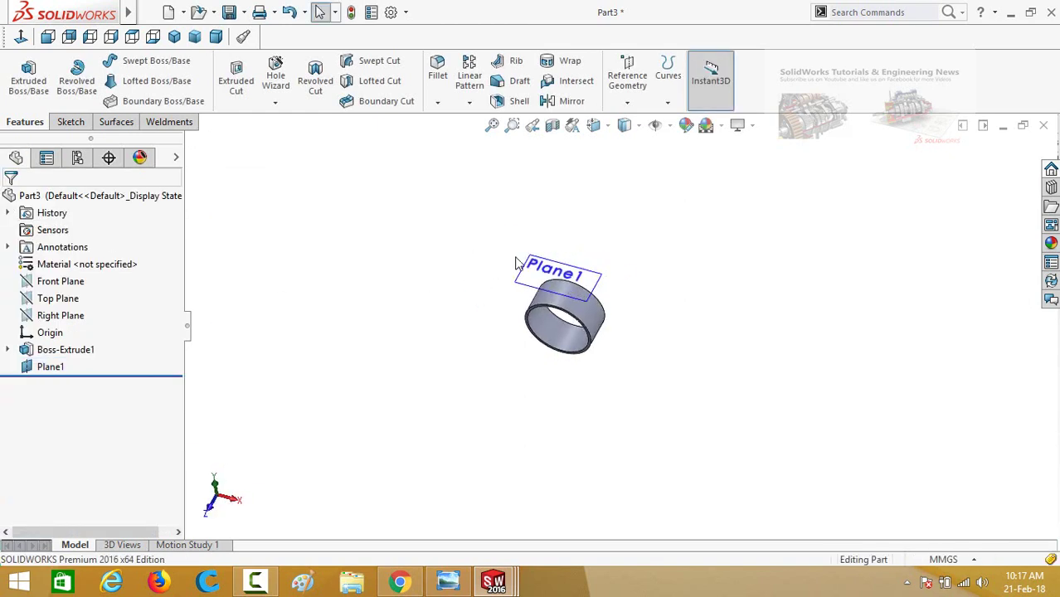
left_click(541, 267)
left_click(592, 222)
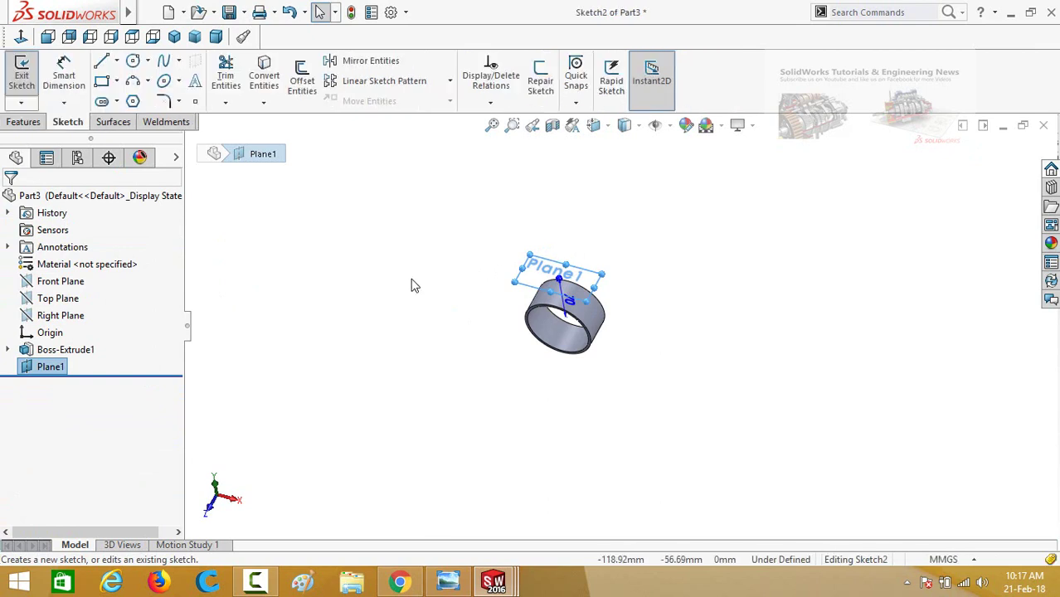
left_click(392, 427)
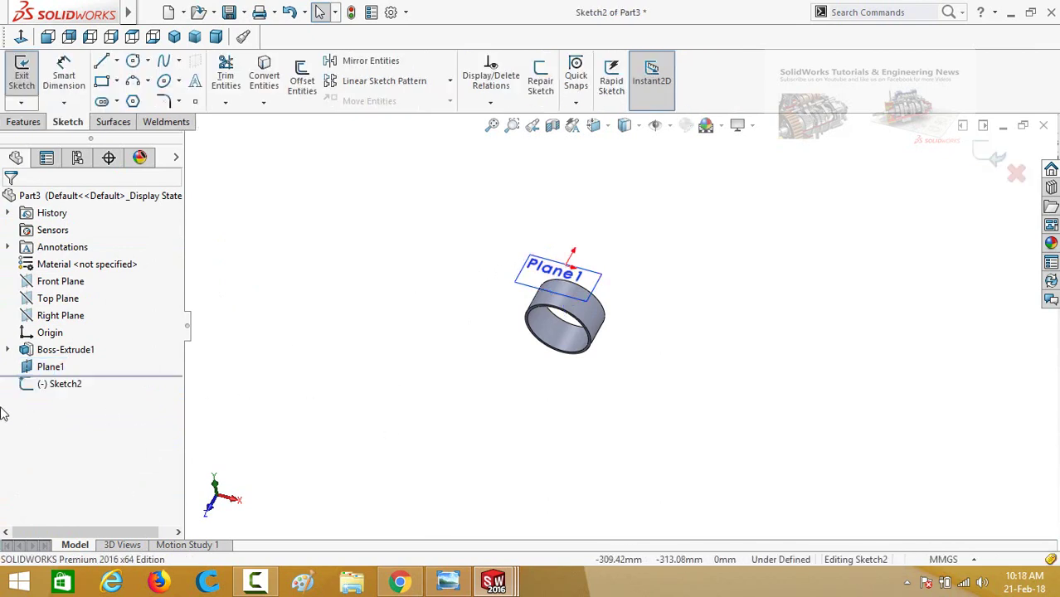
key("ctrl+8")
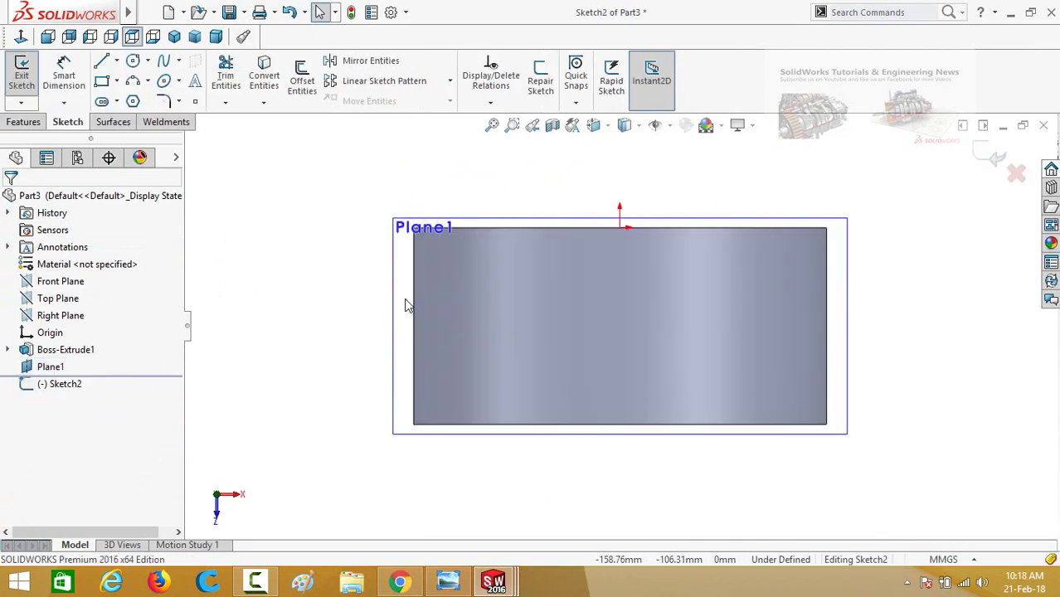
left_click(102, 80)
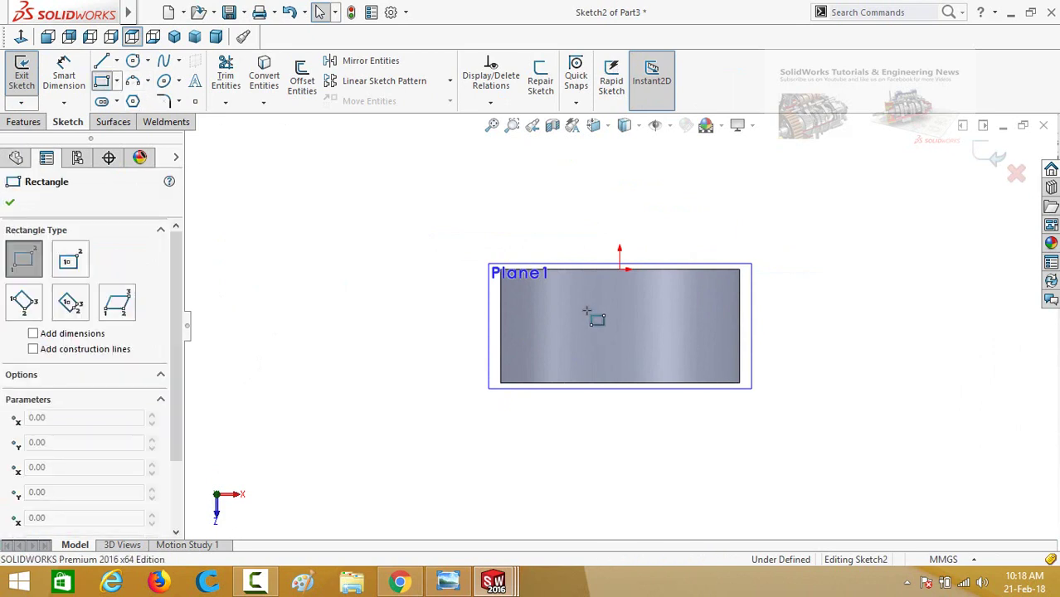
left_click_drag(538, 302, 670, 352)
key("Escape")
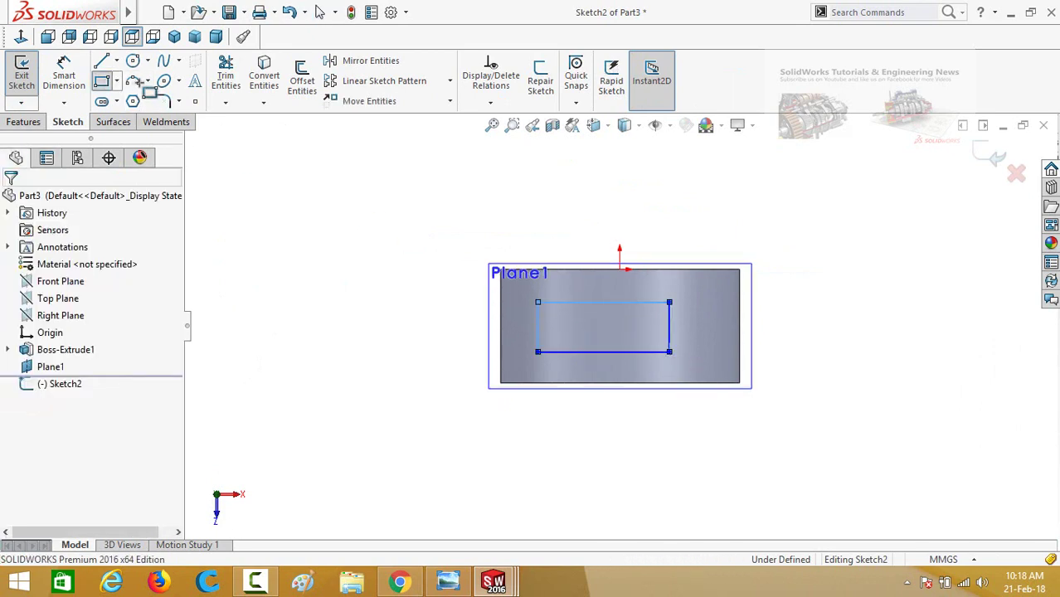
Draw a centerline about 25 mm long from the midpoint of the rectangle's right edge to the midpoint of the ring's right edge and make it horizontal.
left_click(116, 60)
left_click(135, 97)
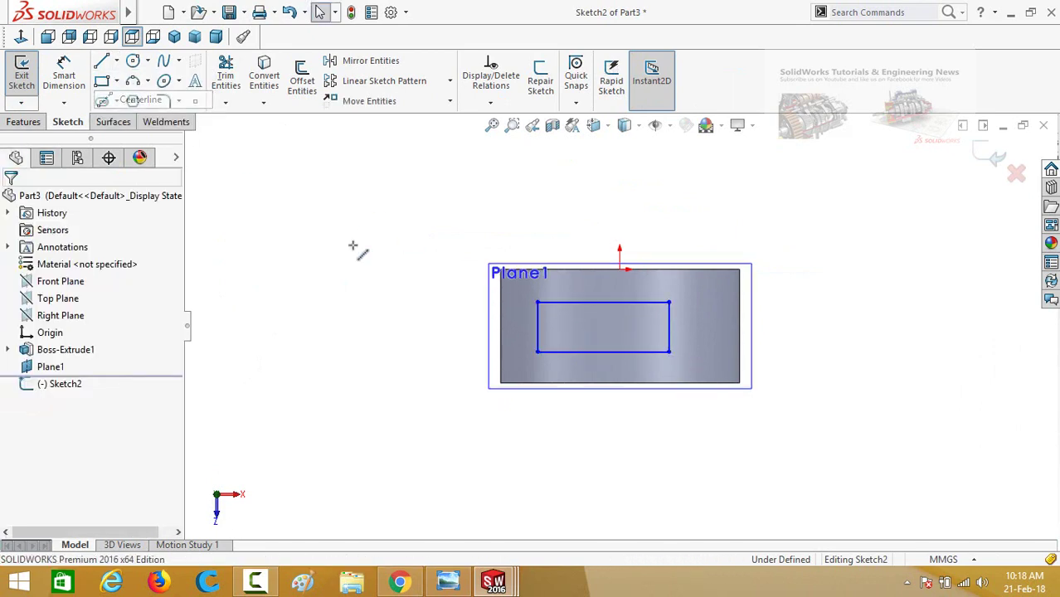
left_click(669, 327)
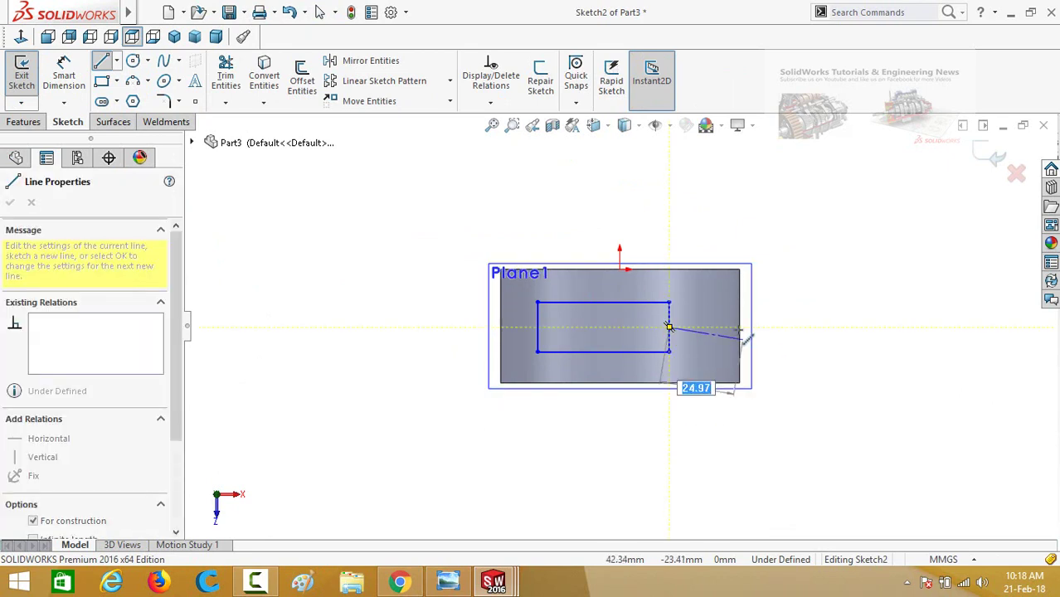
left_click(739, 327)
key("Escape")
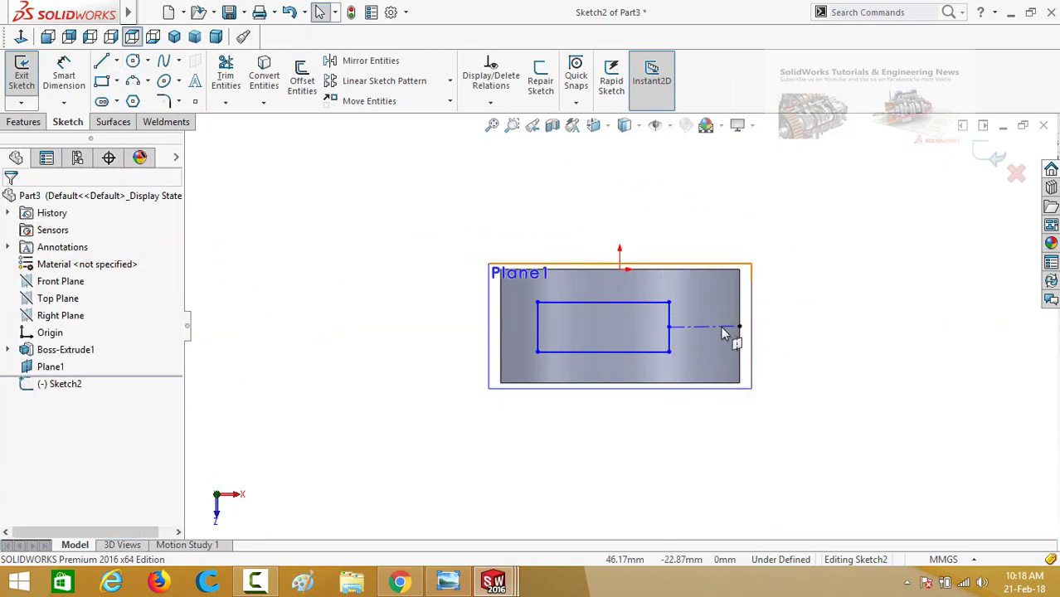
left_click(722, 328)
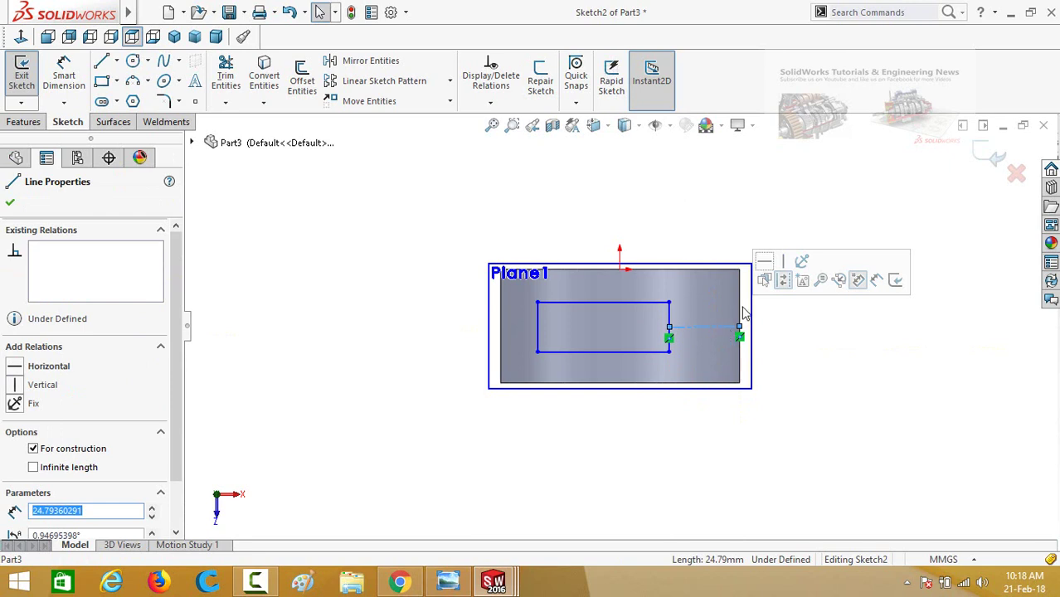
left_click(764, 266)
left_click(827, 363)
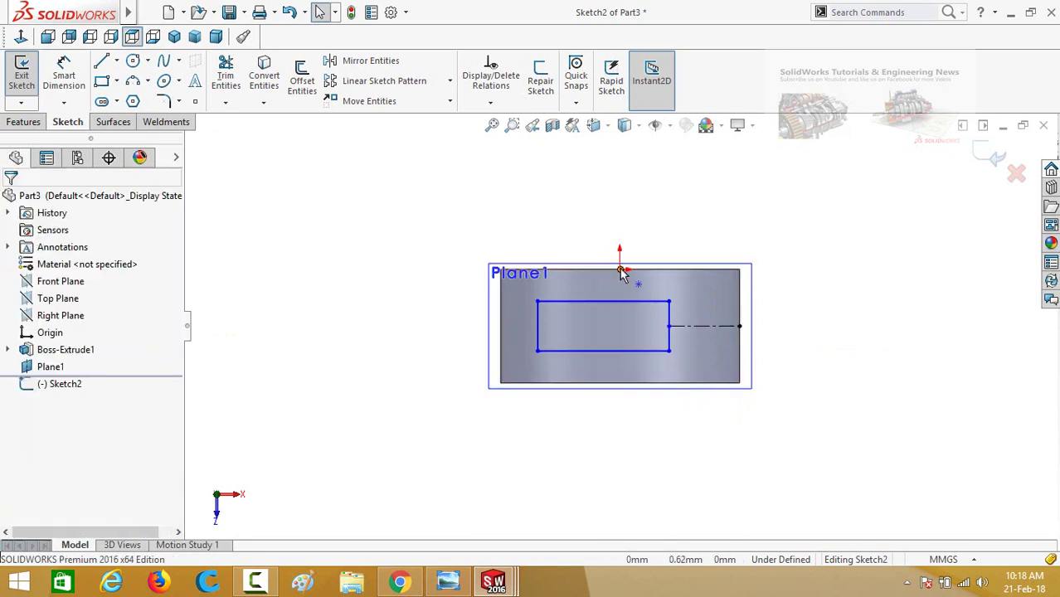
Add a vertical relation between the origin and the midpoint of the rectangle's upper edge.
left_click(622, 271)
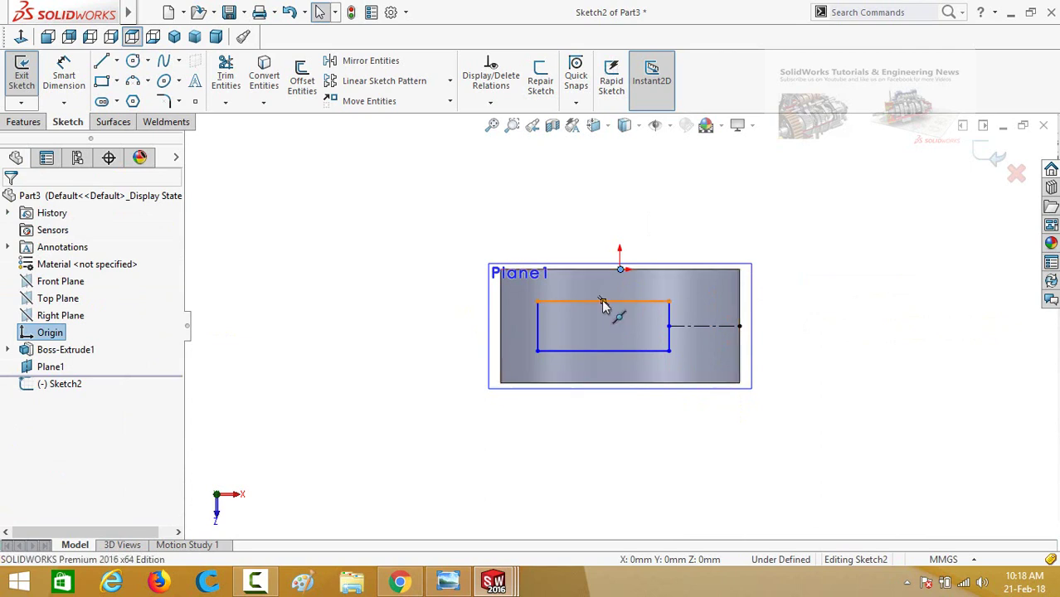
left_click(604, 303, "ctrl")
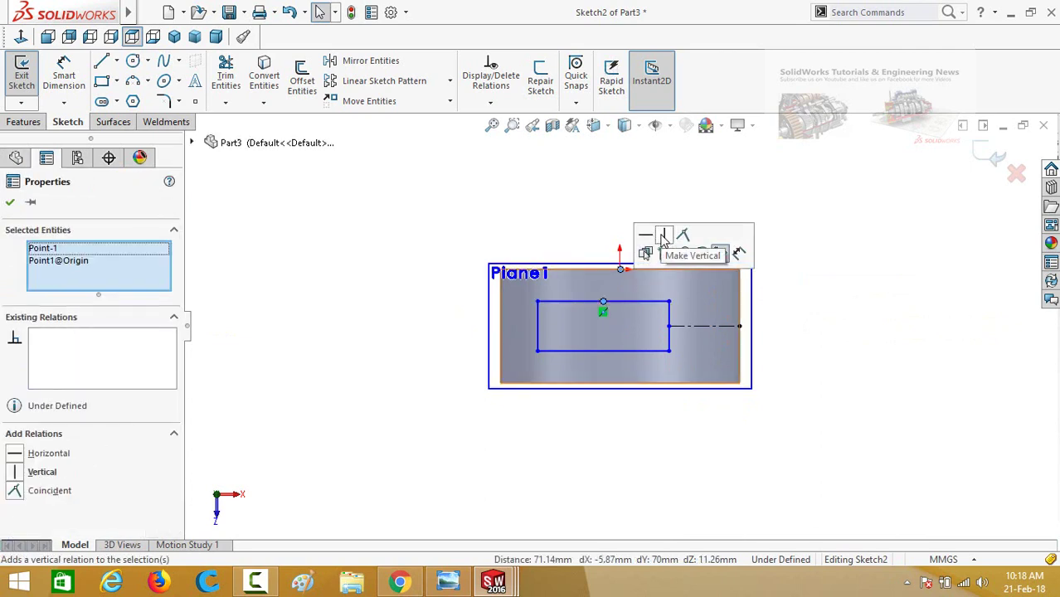
left_click(664, 238)
left_click(465, 232)
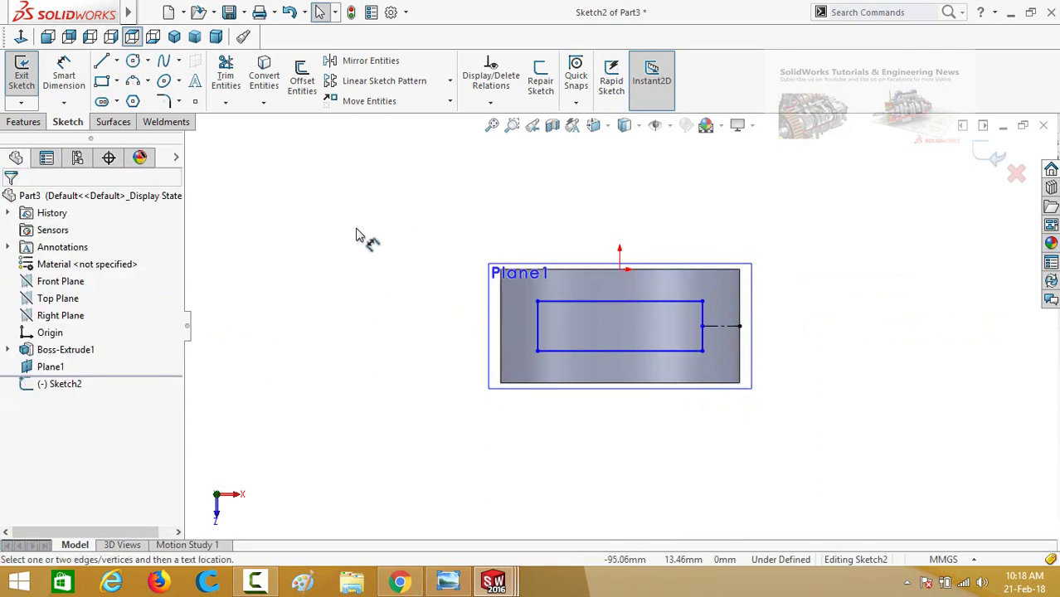
Dimension the rectangle as 10 mm high and 40 mm wide.
left_click(538, 328)
left_click(429, 449)
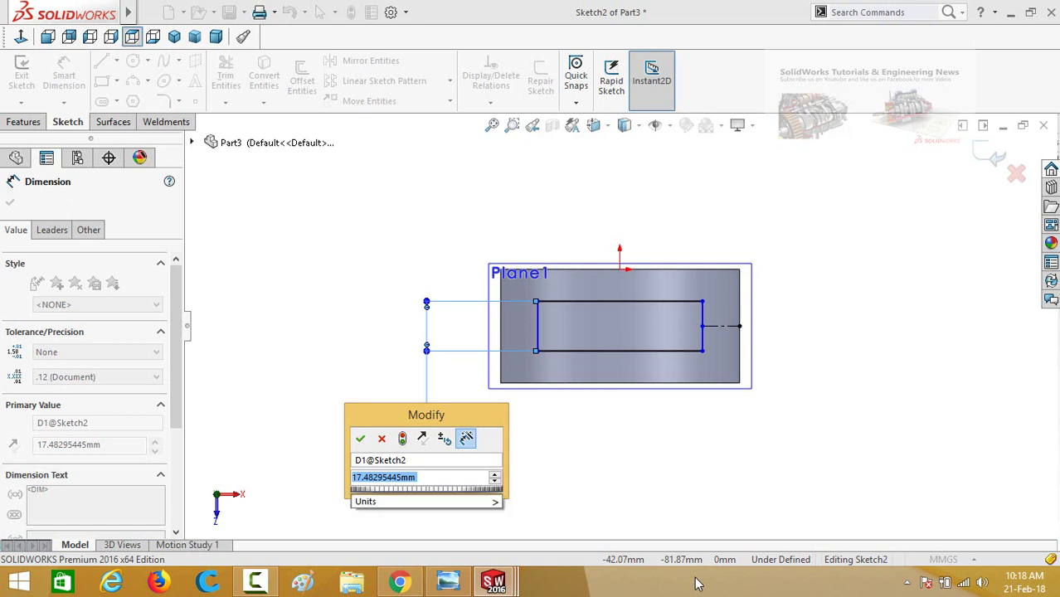
type("10")
key("Return")
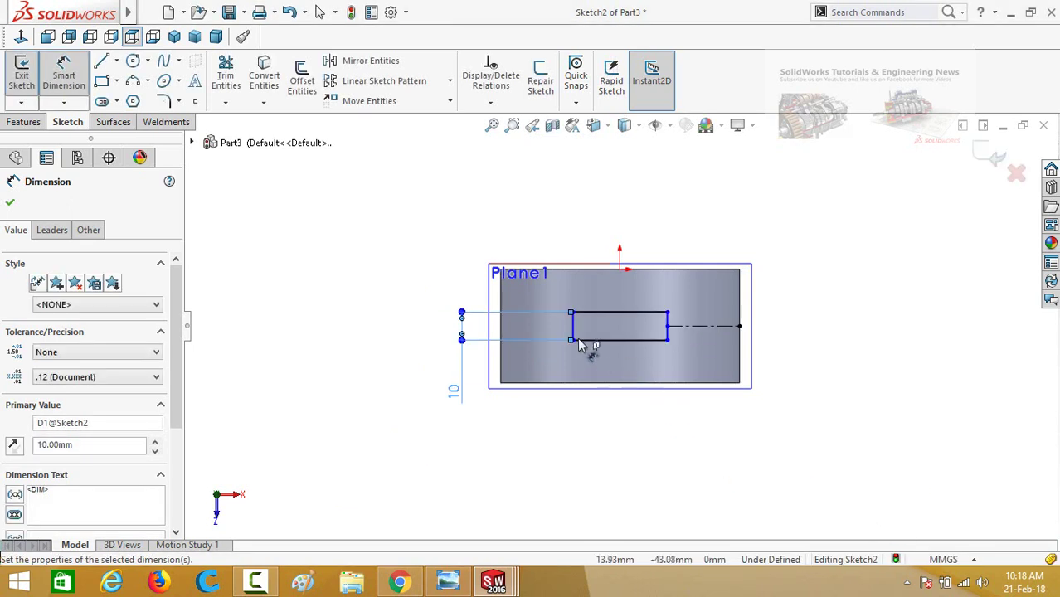
left_click(610, 341)
left_click(611, 465)
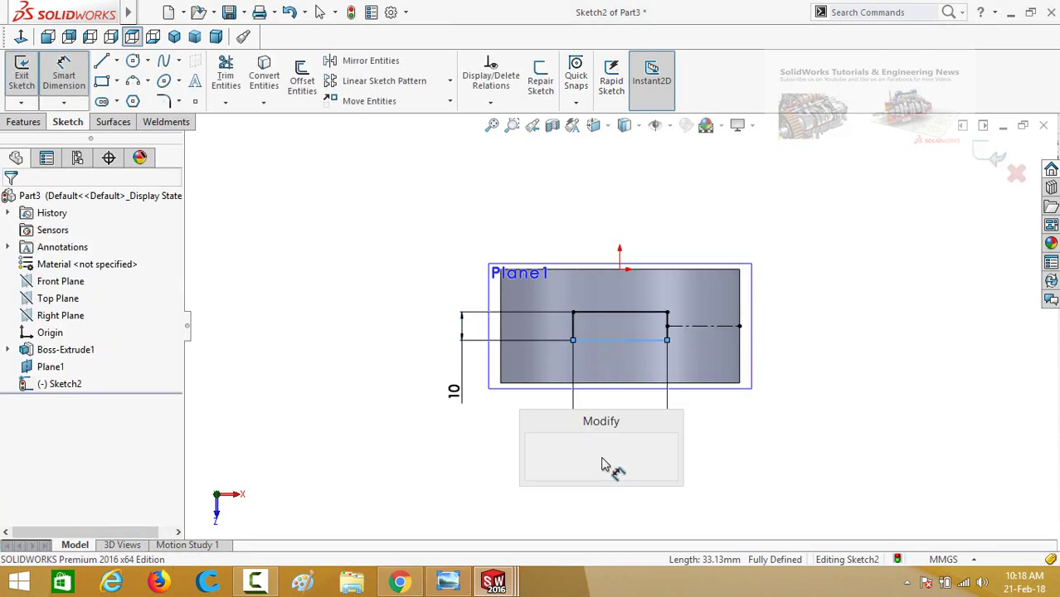
type("40")
key("Return")
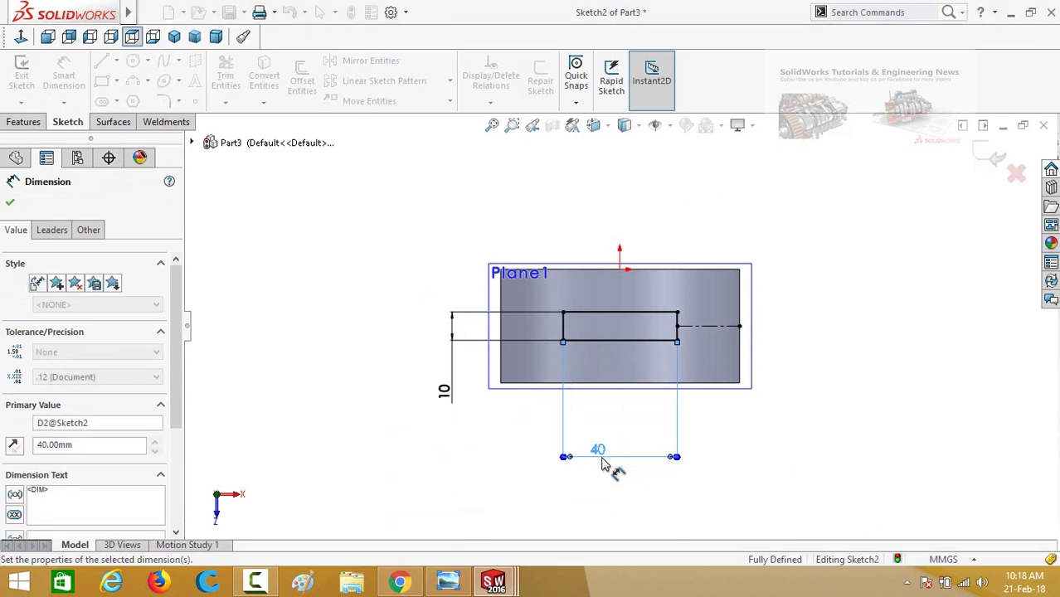
Extrude the rectangle up to the ring's outer cylindrical surface, merged with the ring.
left_click(23, 123)
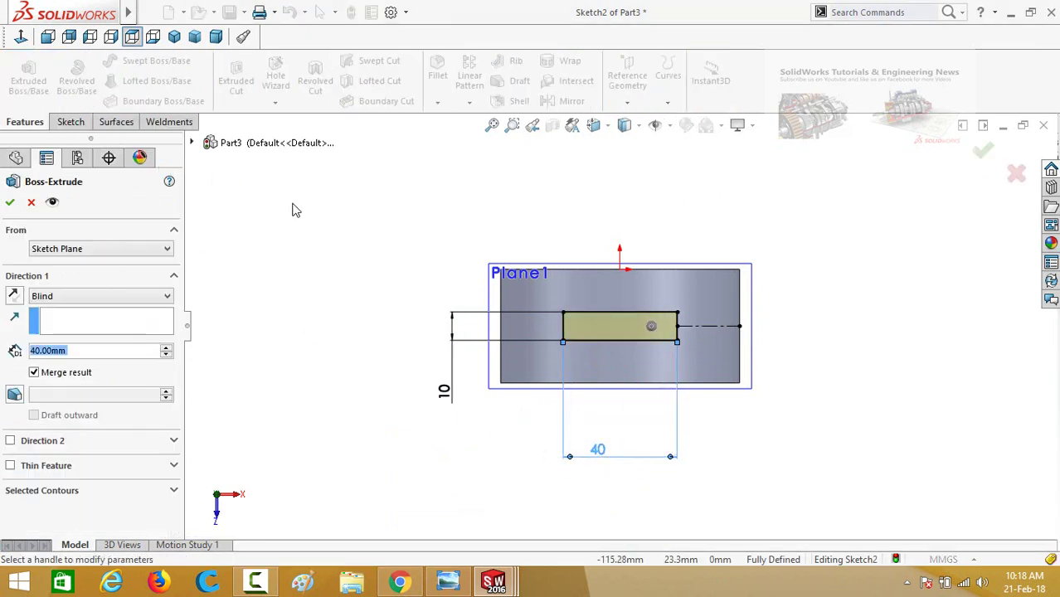
middle_click_drag(407, 415, 416, 237)
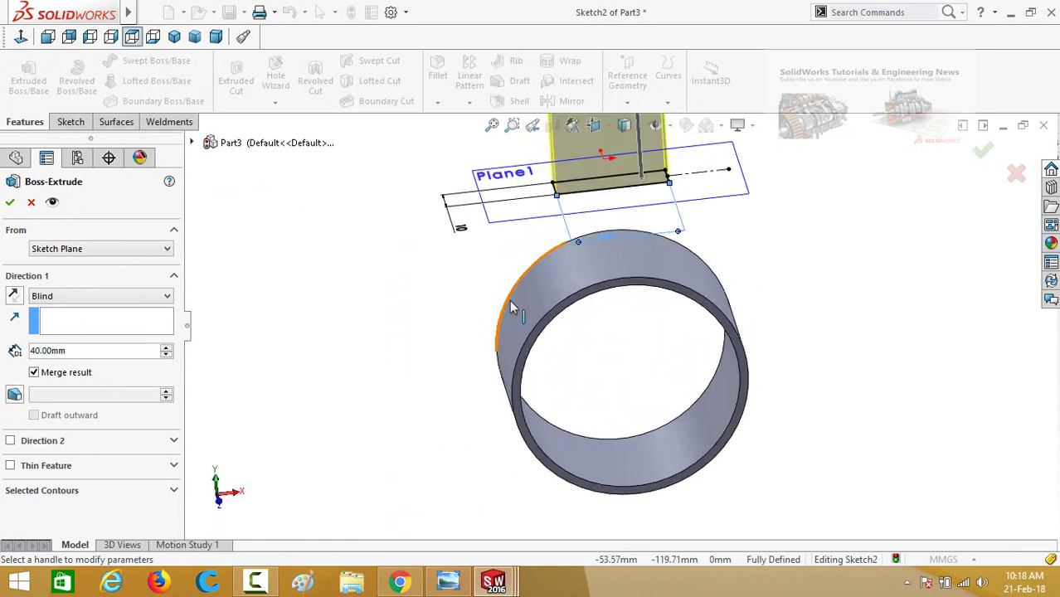
left_click(532, 297)
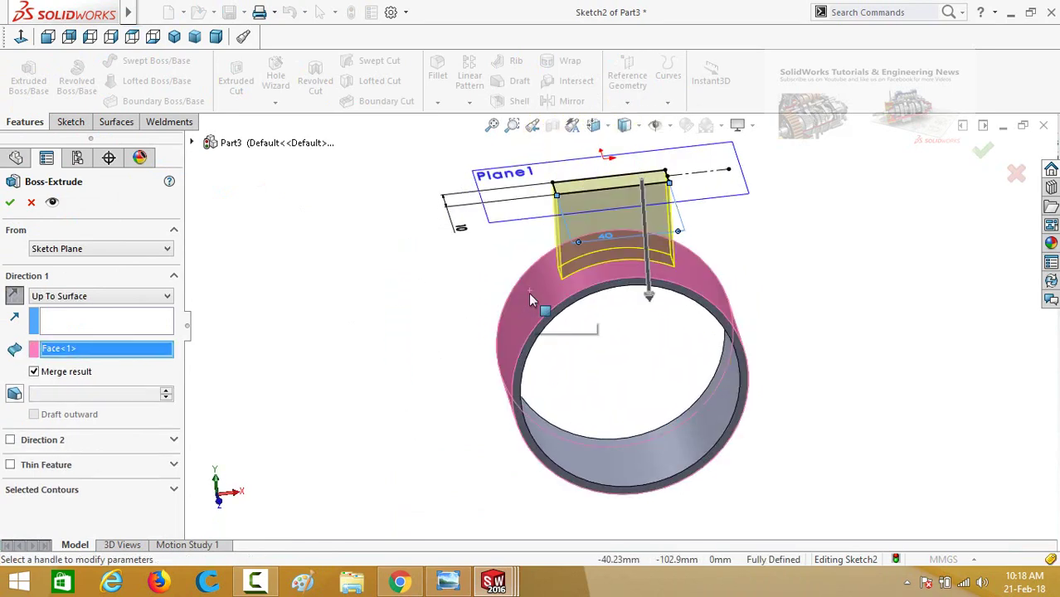
left_click(10, 203)
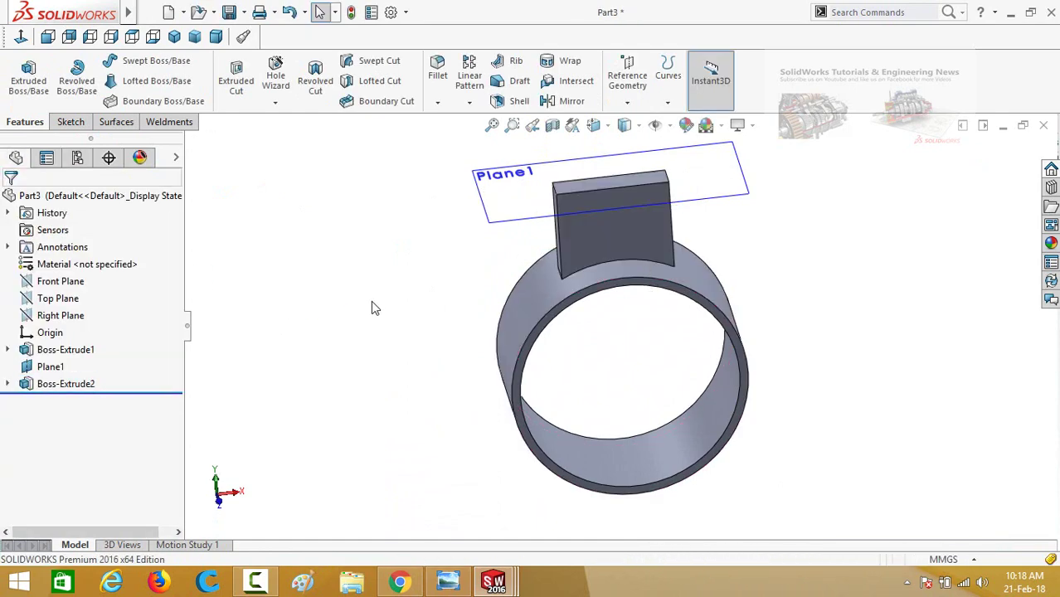
Hide Plane1 and sketch a circle about 8 mm in diameter on the tab's front face, about 60 mm above the origin.
left_click(489, 197)
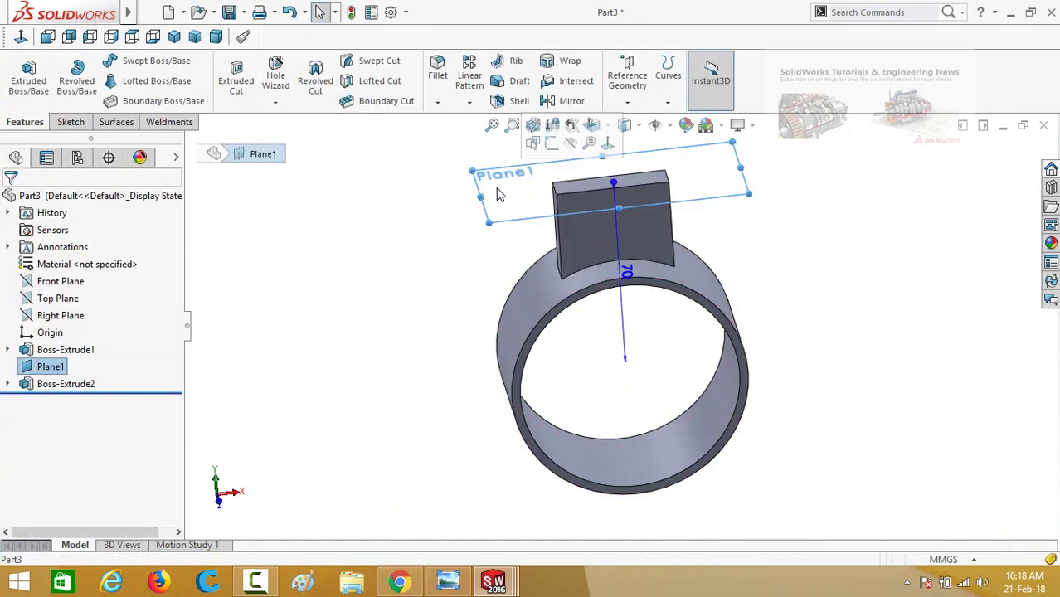
left_click(568, 150)
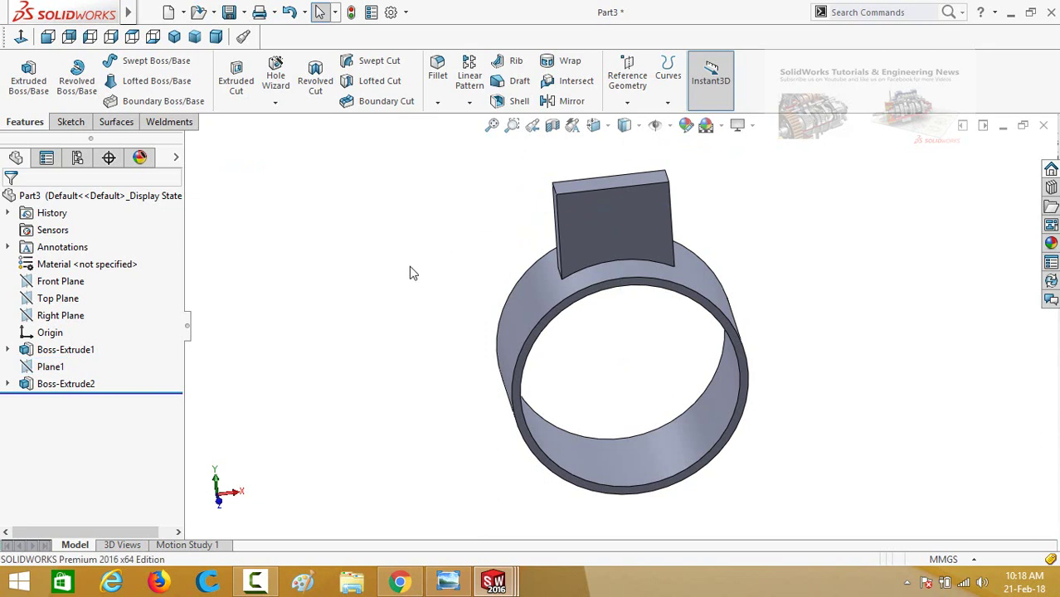
left_click(592, 224)
left_click(637, 171)
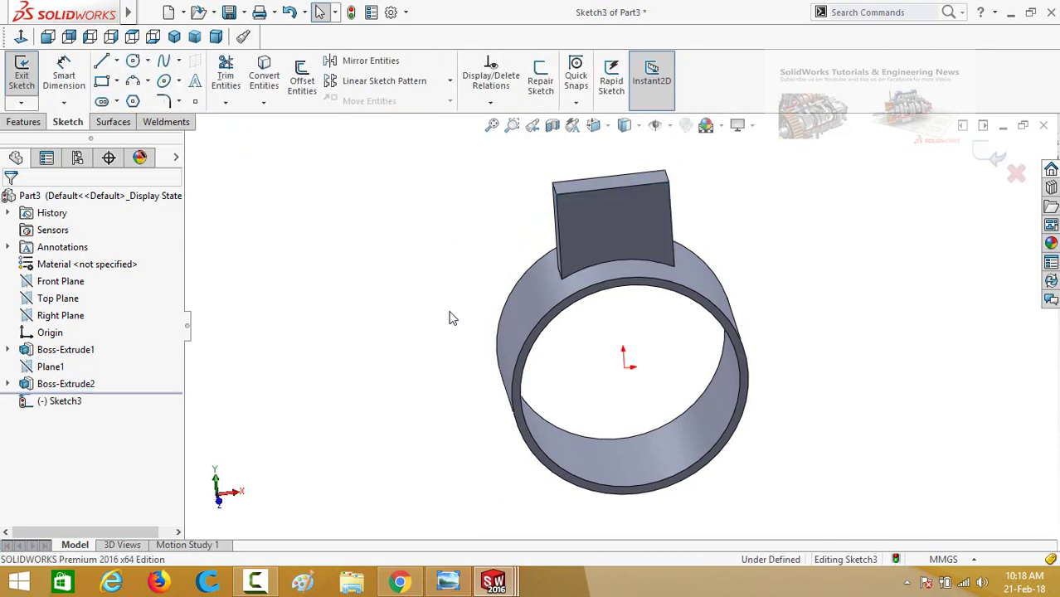
left_click(132, 61)
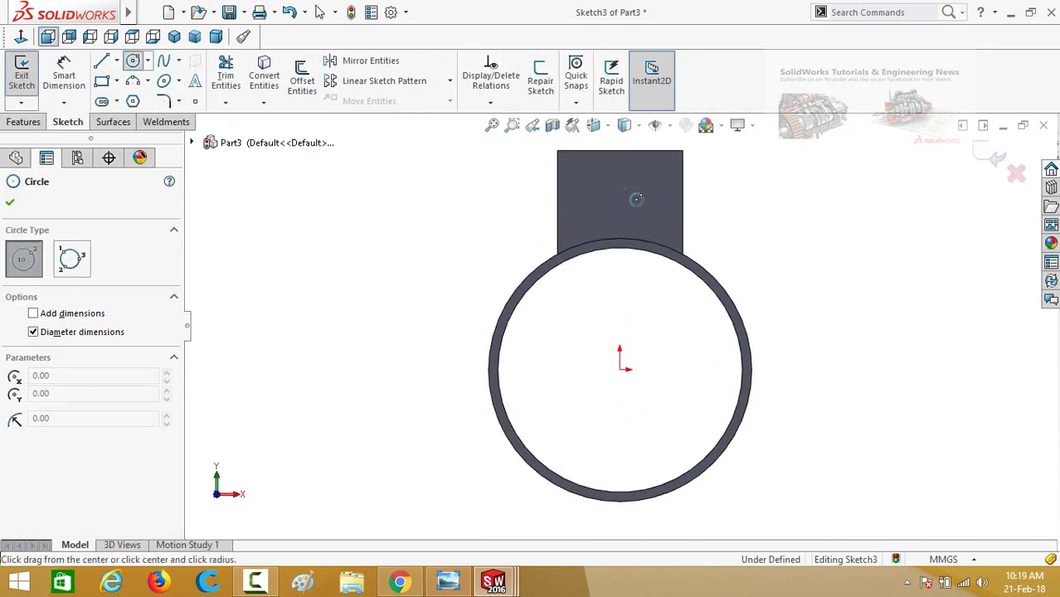
left_click_drag(620, 183, 630, 190)
key("Escape")
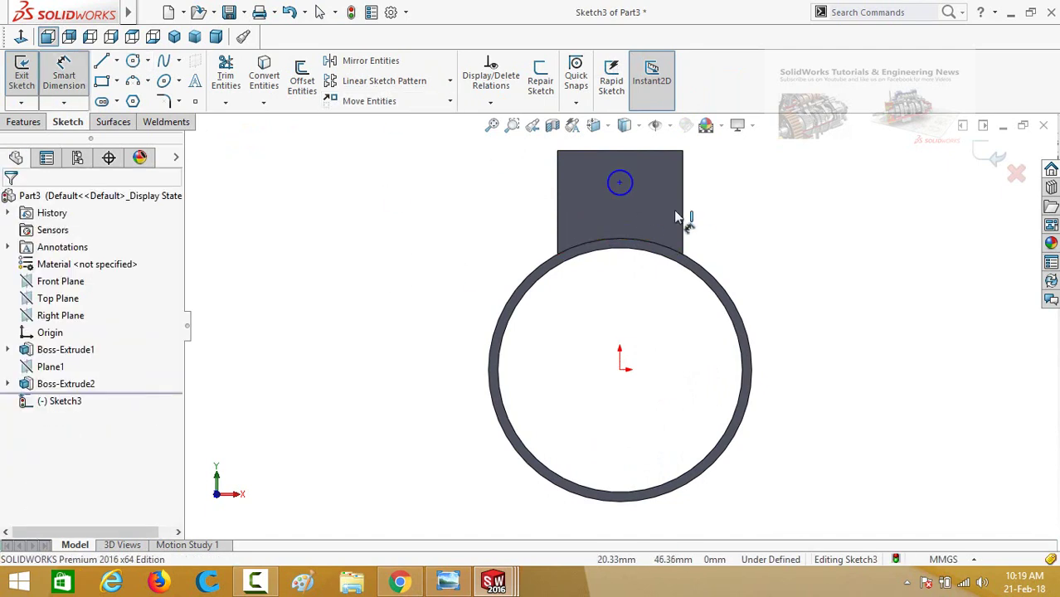
Dimension the diameter of the circle on the tab as 20 mm.
left_click(614, 197)
left_click(481, 244)
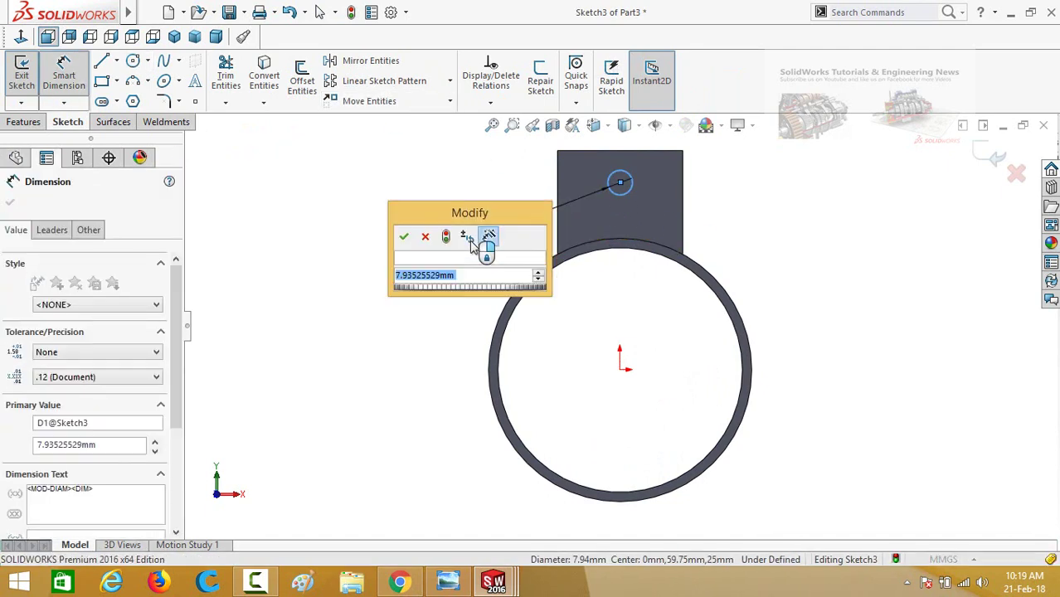
type("20")
key("Return")
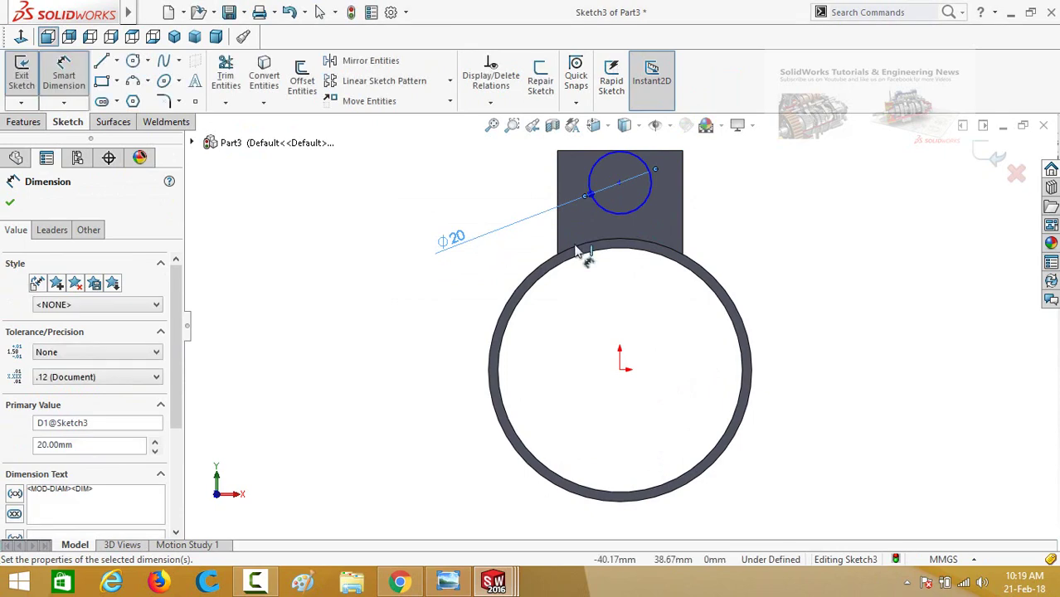
scroll(621, 217, "down", 2)
key("Escape")
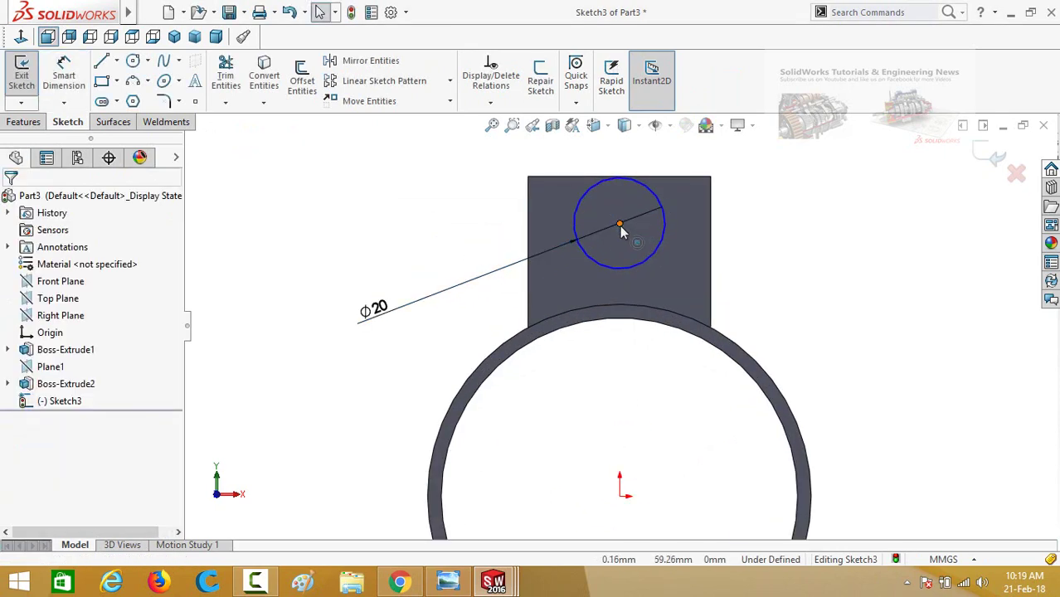
Make the circle's centre vertical with the origin and move the circle down to about 56.5 mm above the origin.
left_click(619, 226)
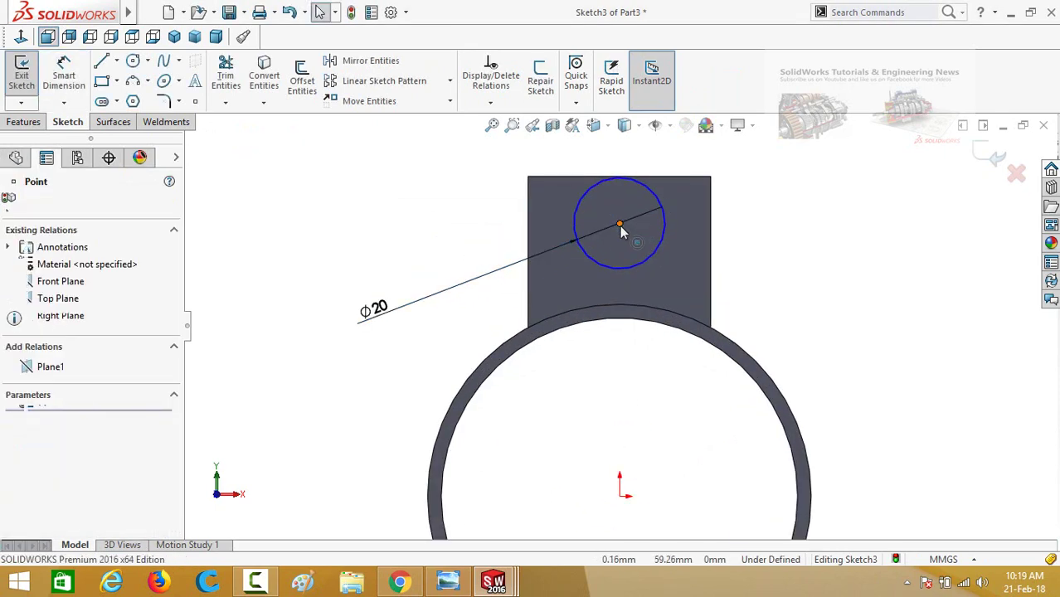
left_click(621, 497, "ctrl")
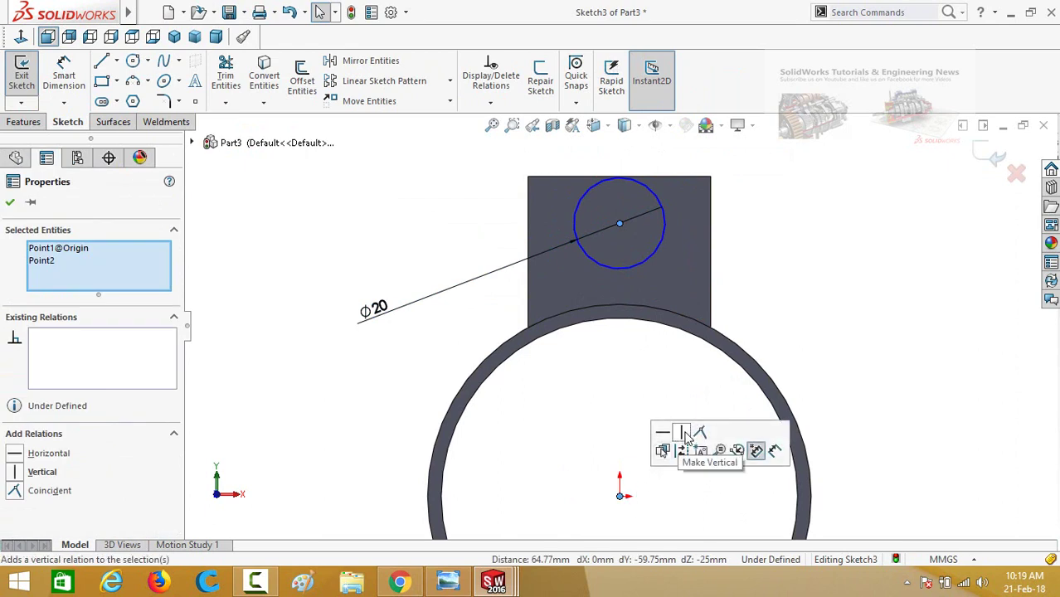
left_click(636, 391)
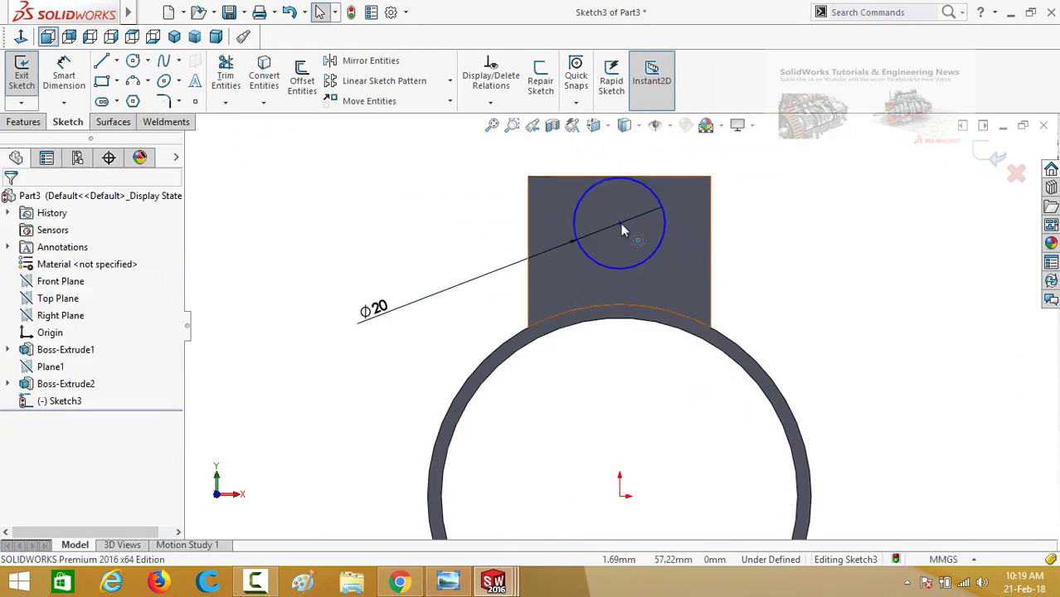
left_click_drag(620, 224, 620, 238)
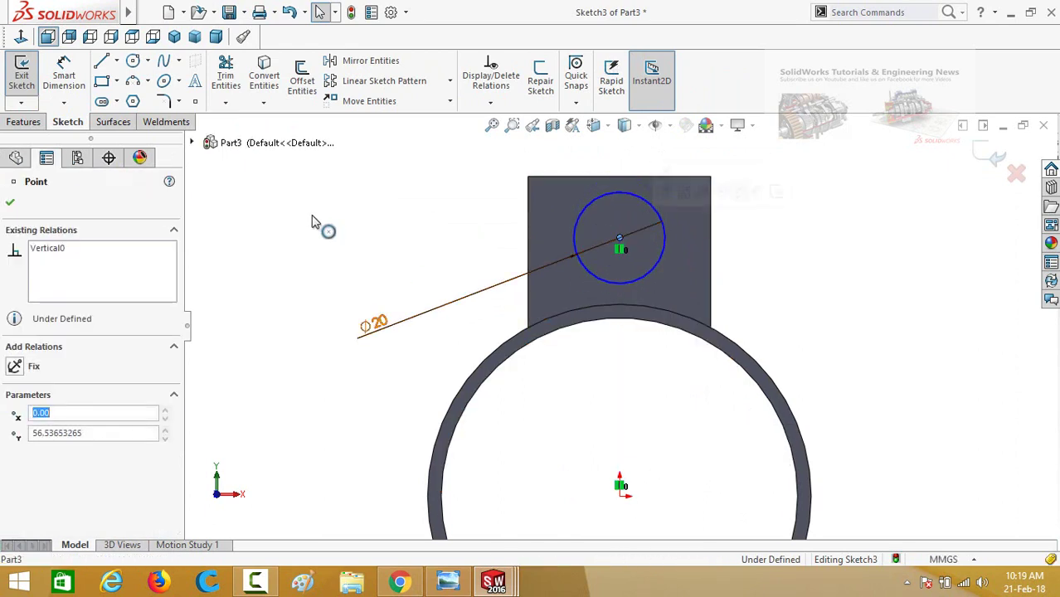
left_click(336, 239)
Cut the circle through the tab with a blind Extruded Cut 40 mm deep.
left_click(25, 121)
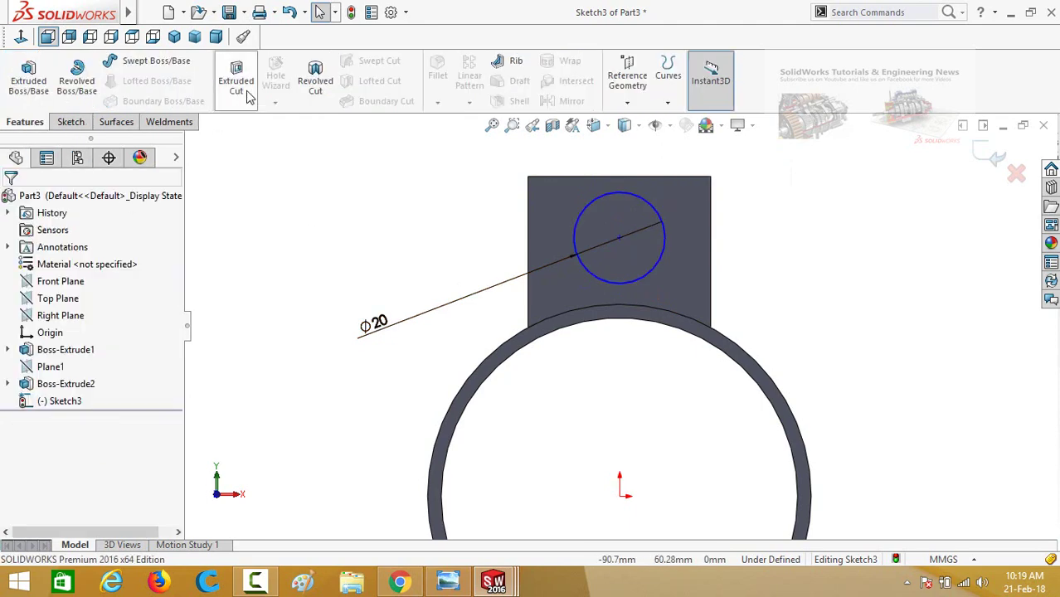
left_click(236, 83)
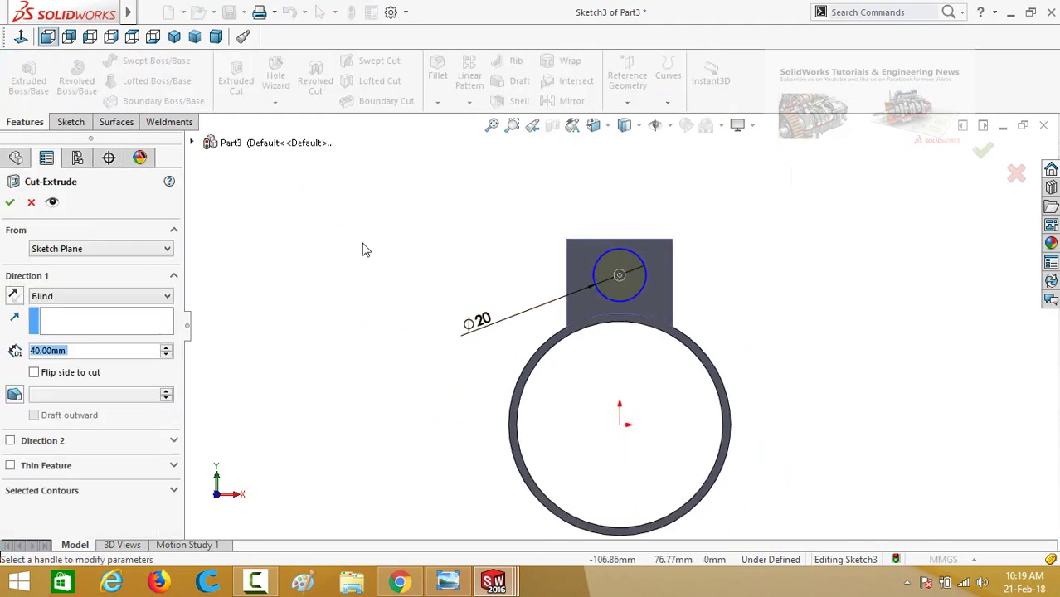
left_click(11, 203)
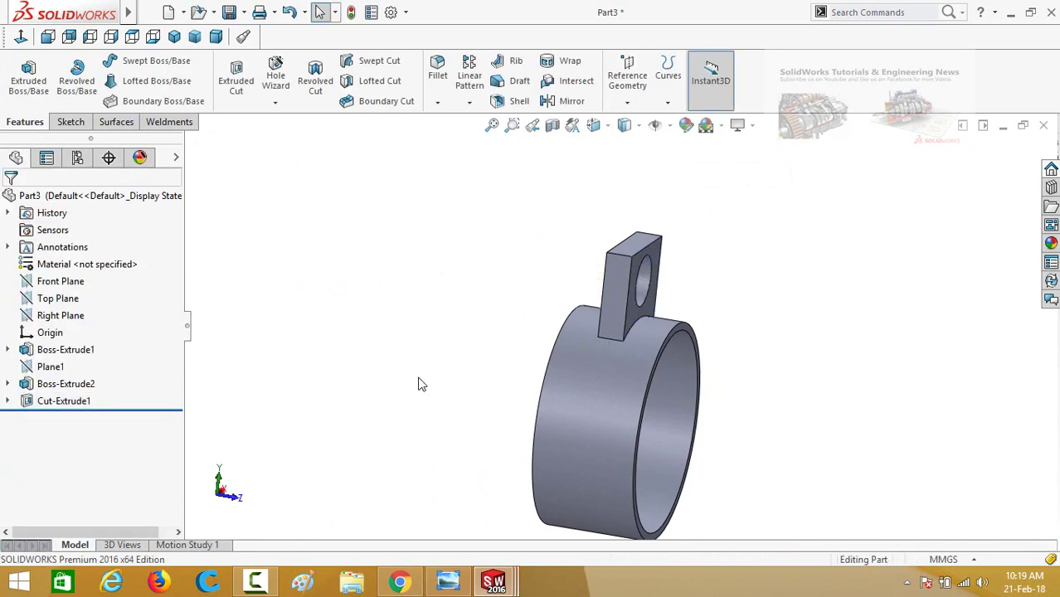
Save the part as Ring.
key("ctrl+s")
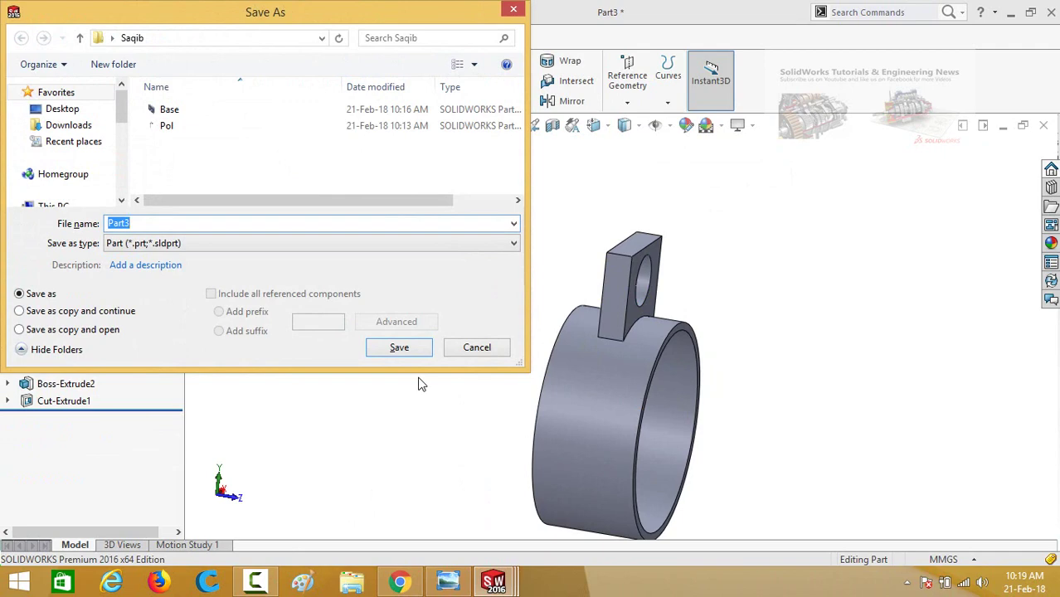
type("Ring")
key("Return")
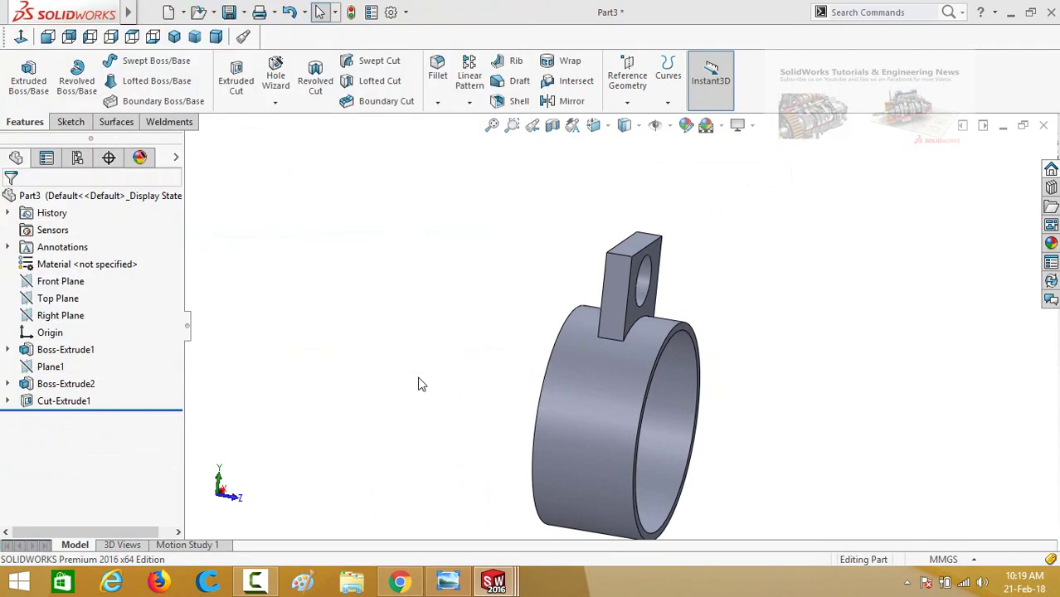
Create a new assembly and place the Base part in it as the first component.
middle_click_drag(428, 322, 465, 319)
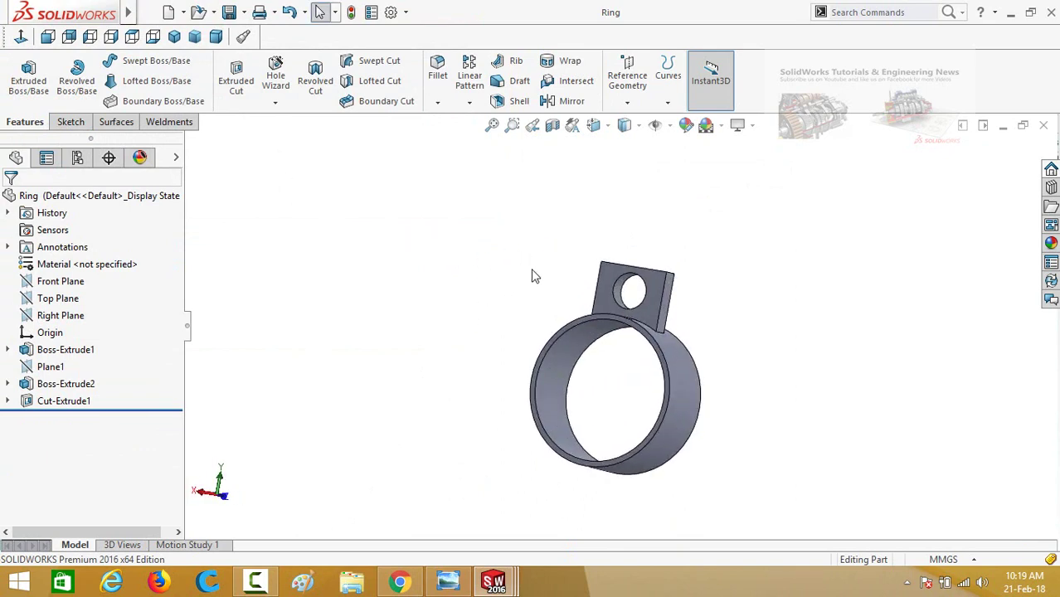
middle_click_drag(535, 276, 379, 271)
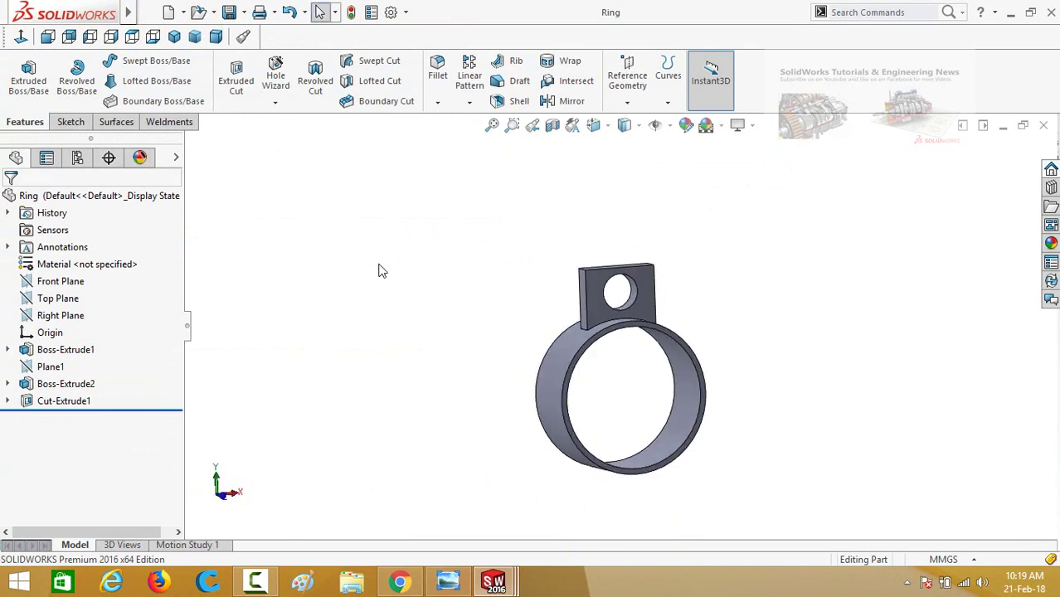
key("ctrl+n")
double_click(510, 179)
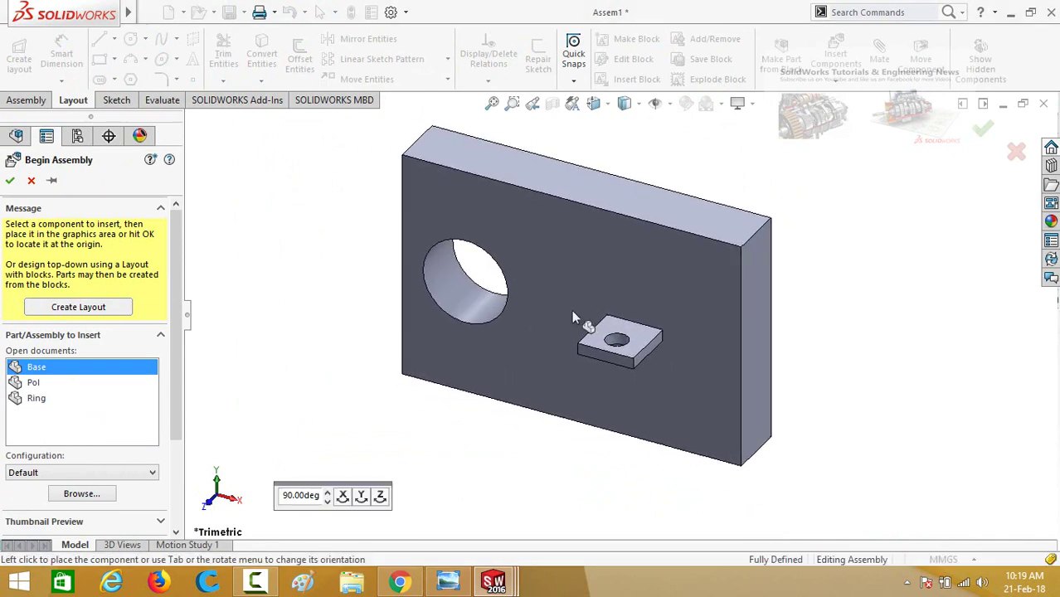
left_click(394, 349)
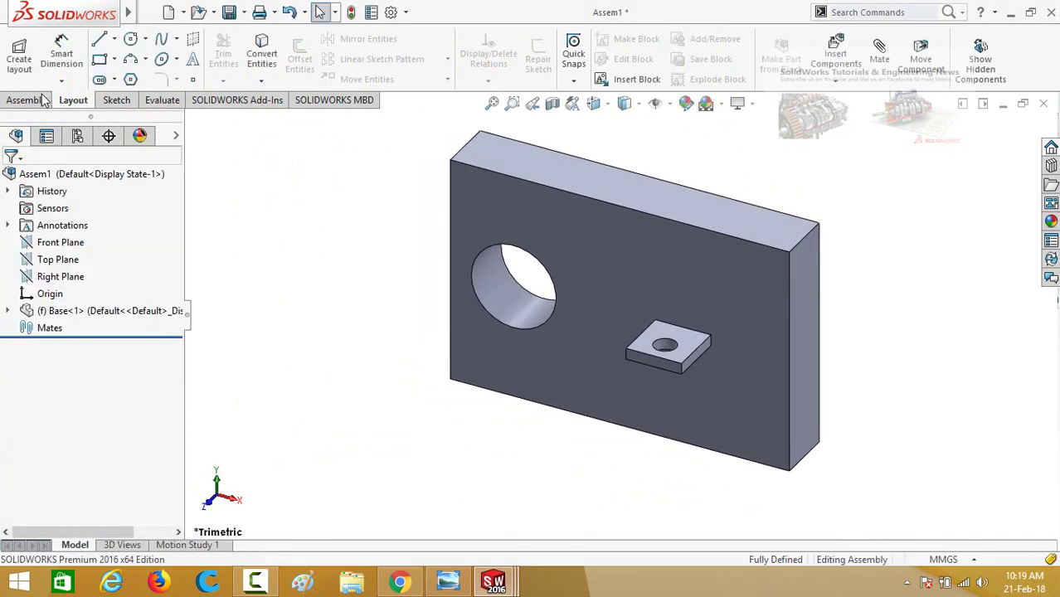
Insert the Pol part into the assembly beside the base plate.
left_click(41, 100)
left_click(87, 53)
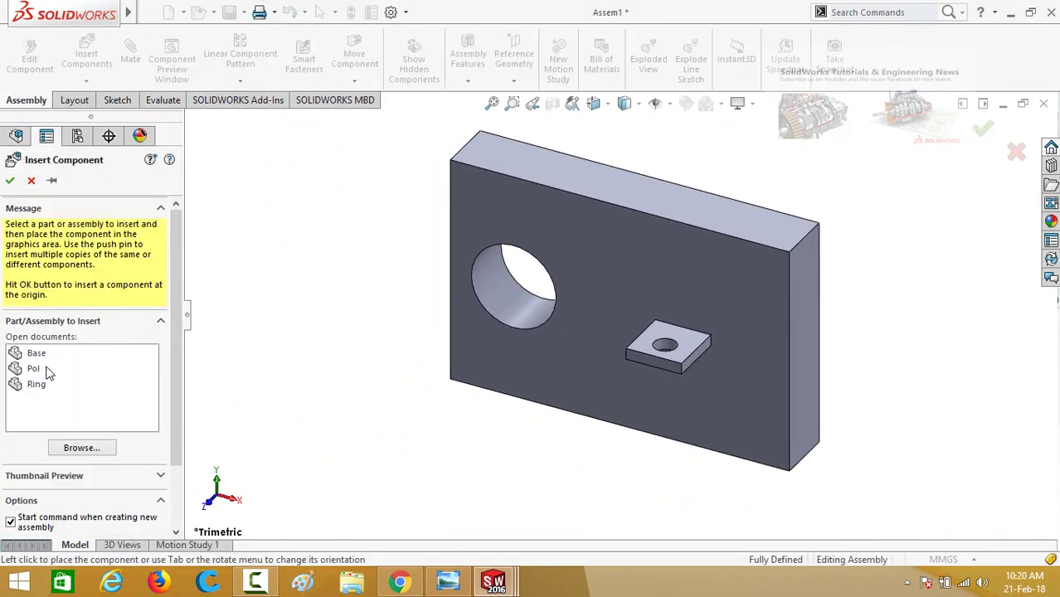
left_click(95, 368)
left_click(428, 288)
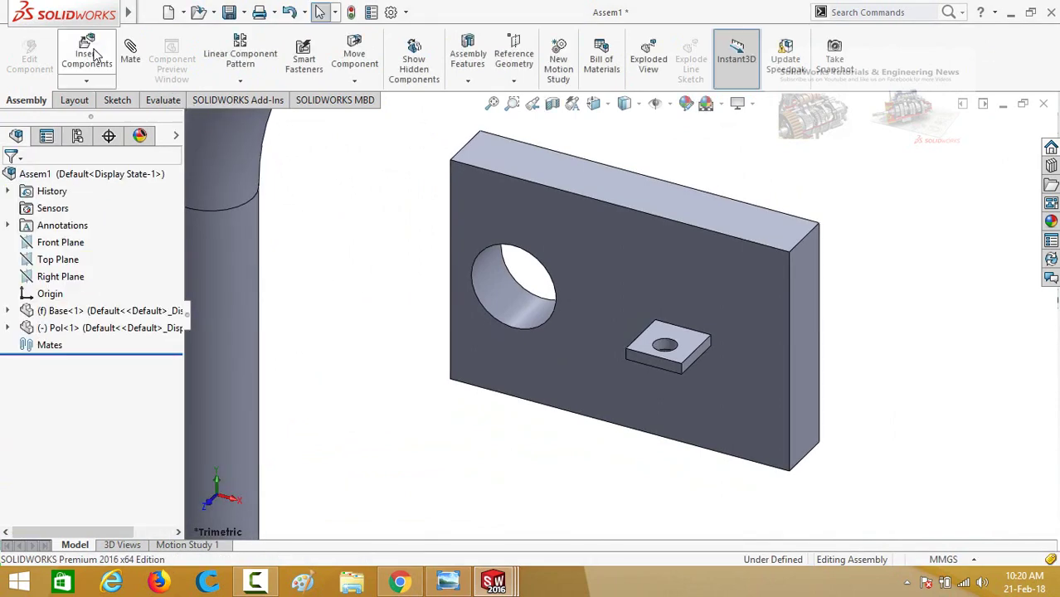
Insert the Ring part between the bent pipe and the base plate.
left_click(93, 54)
left_click(26, 386)
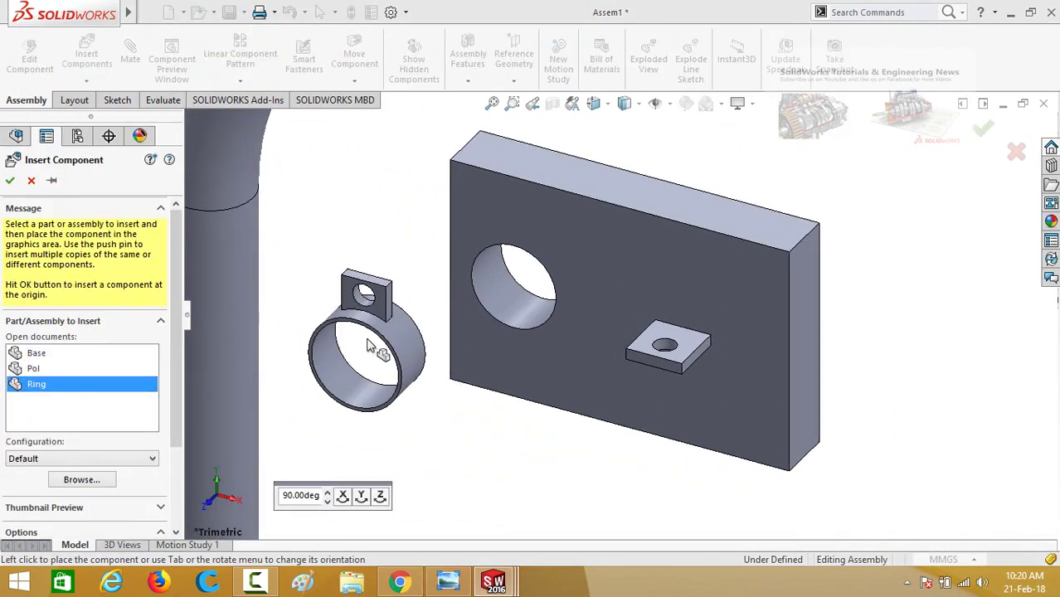
left_click(401, 338)
scroll(497, 353, "up", 3)
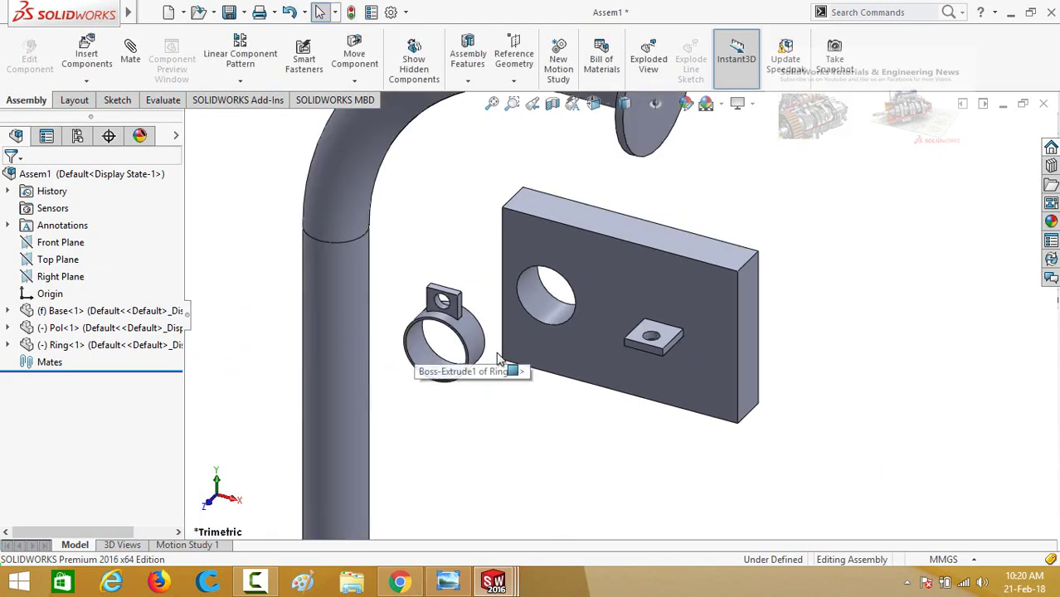
scroll(497, 359, "up", 3)
Mate the pipe's straight outer cylinder concentric with the base plate's large hole, with rotation locked.
left_click(570, 314)
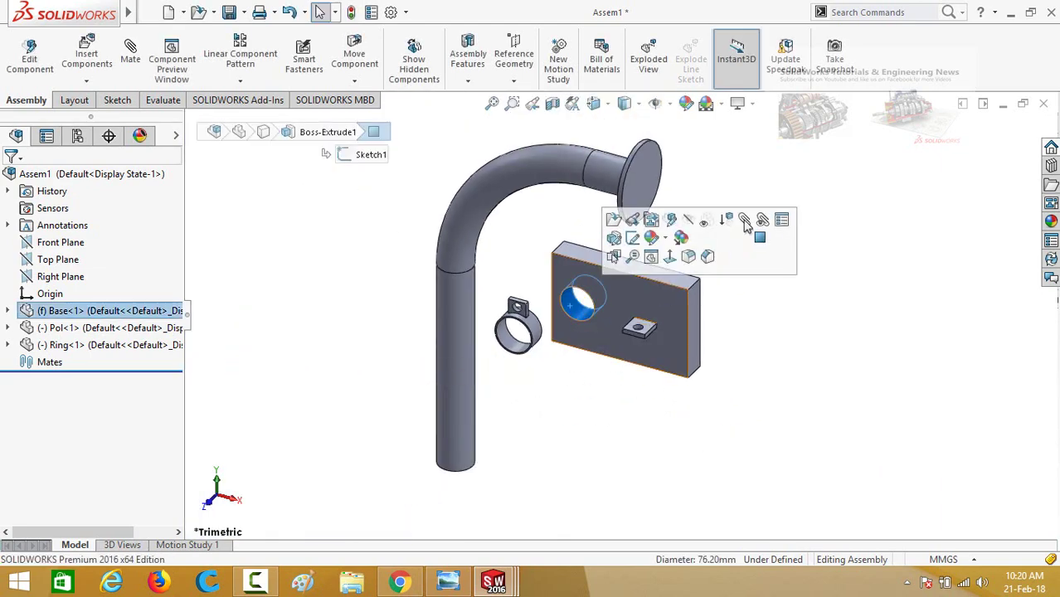
left_click(467, 450)
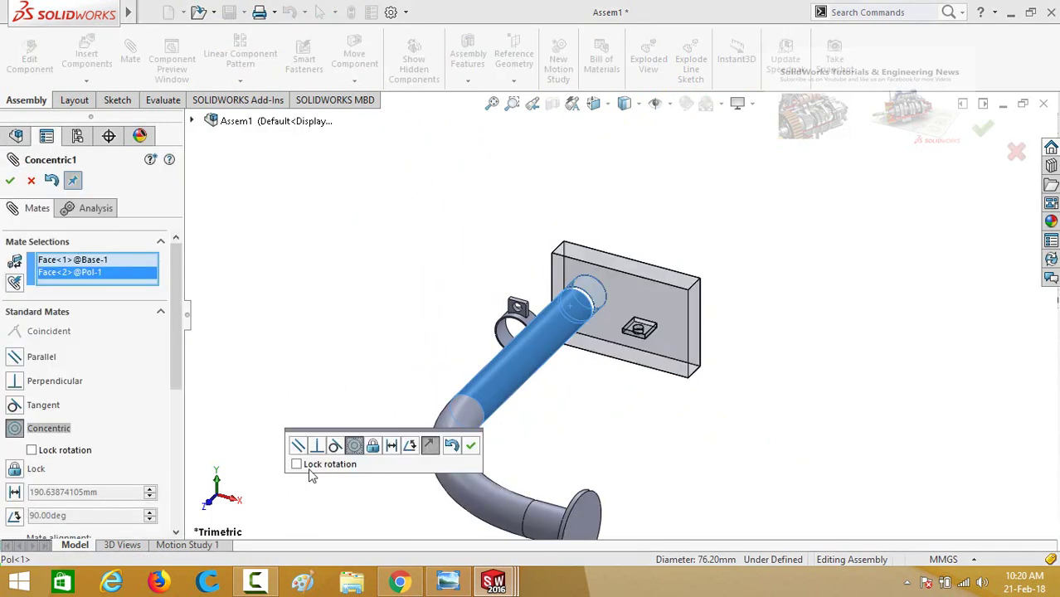
left_click(301, 466)
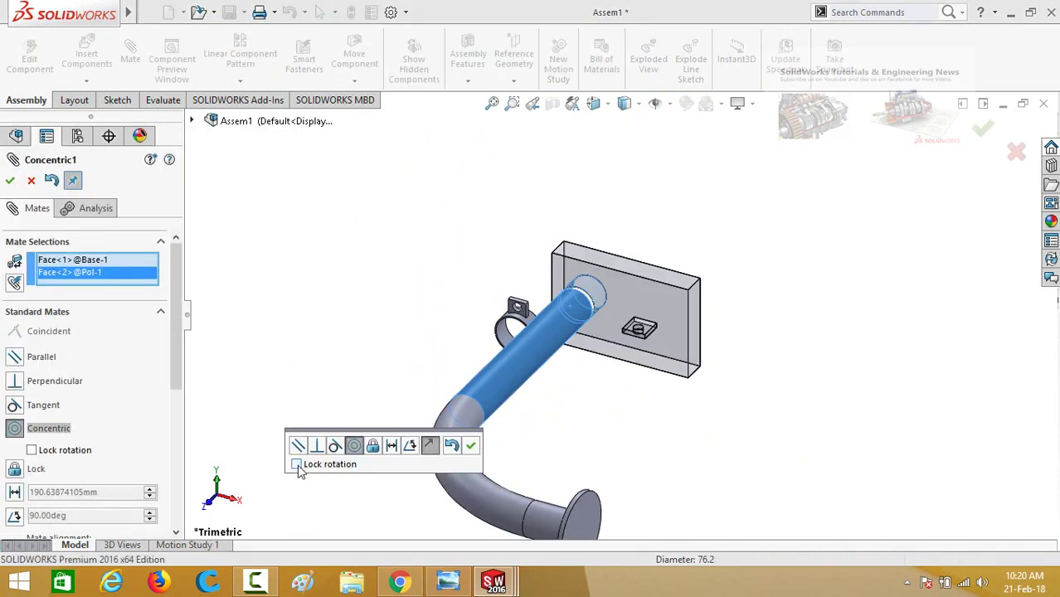
left_click(472, 448)
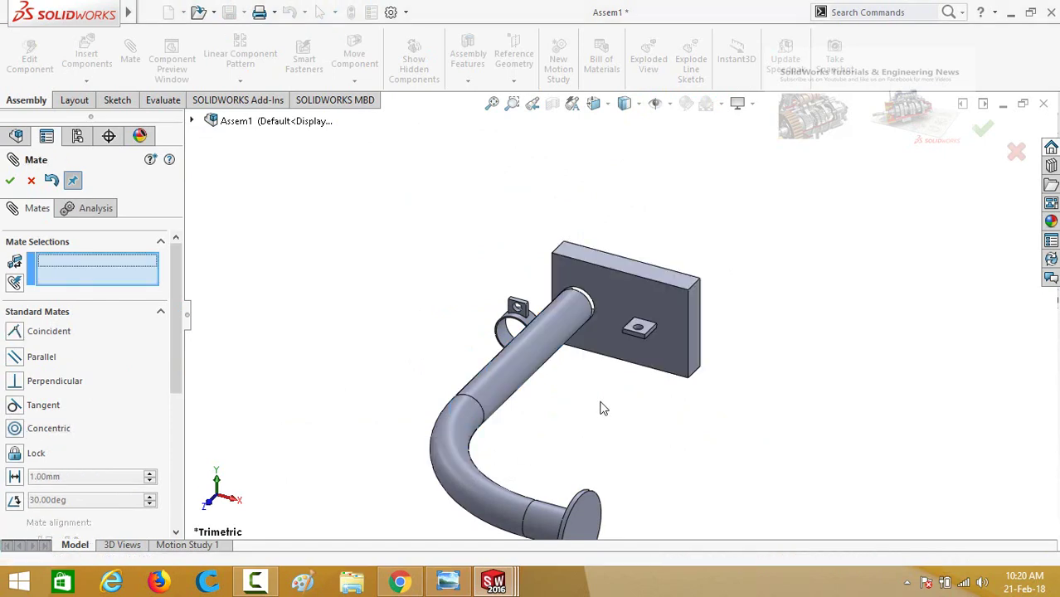
Add a coincident mate between the base plate's tab-side face and the pipe's open annular end face.
middle_click_drag(603, 408, 646, 373)
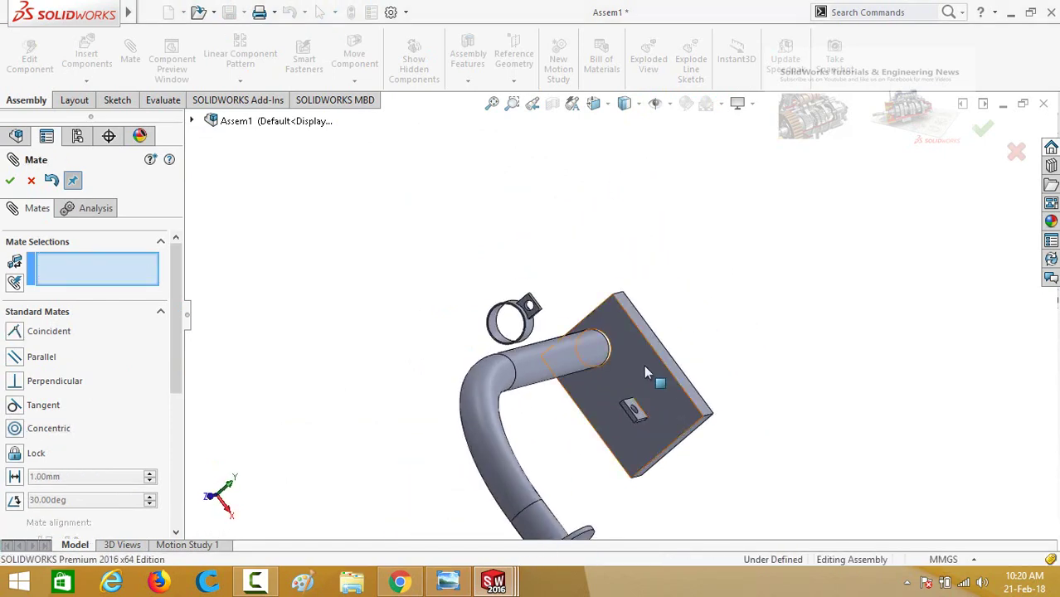
left_click(645, 373)
middle_click_drag(717, 298, 642, 357)
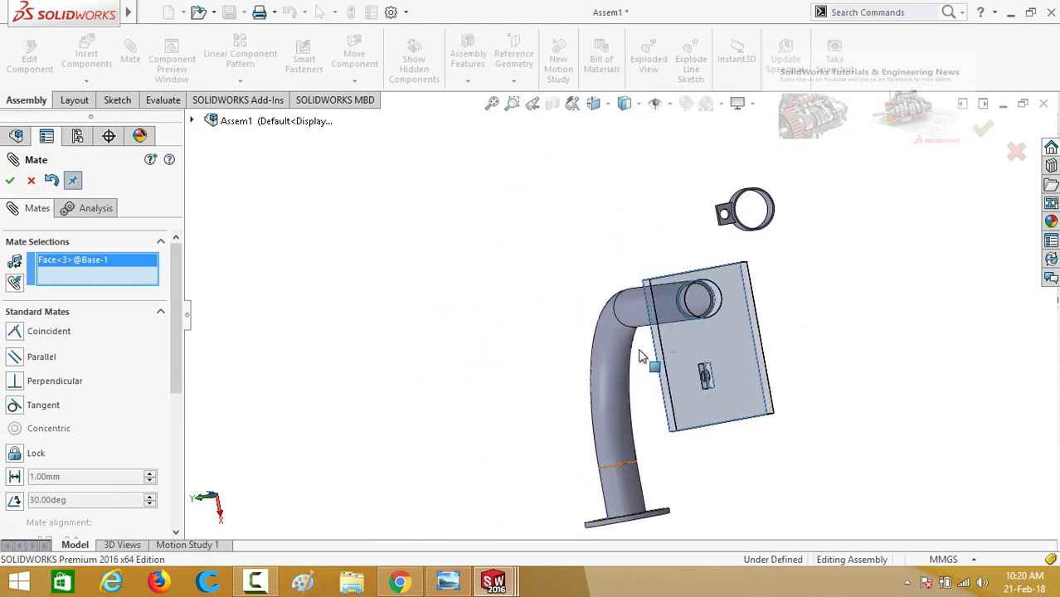
scroll(656, 340, "down", 5)
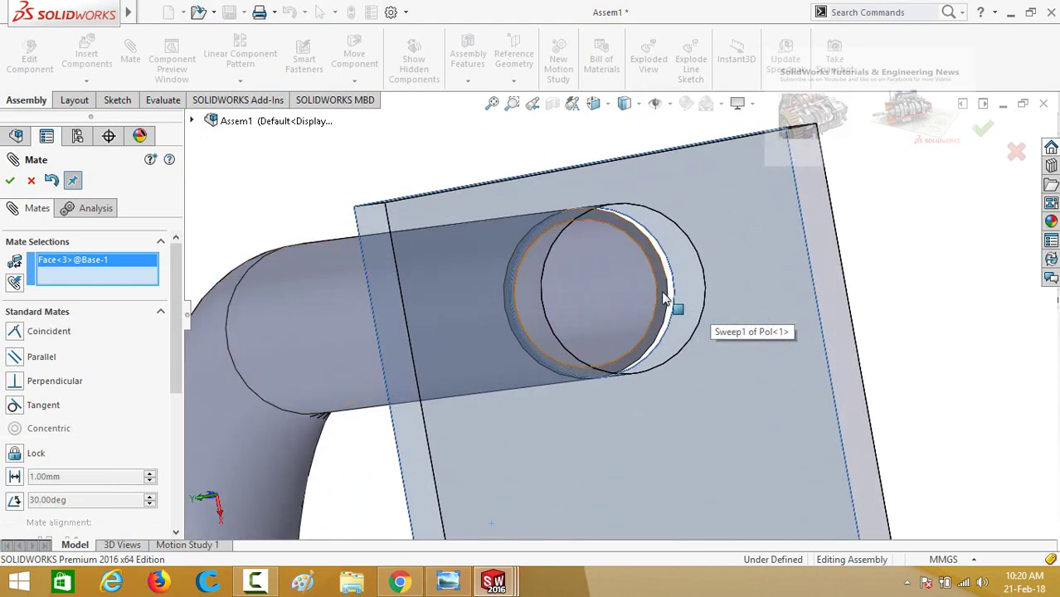
left_click(663, 298)
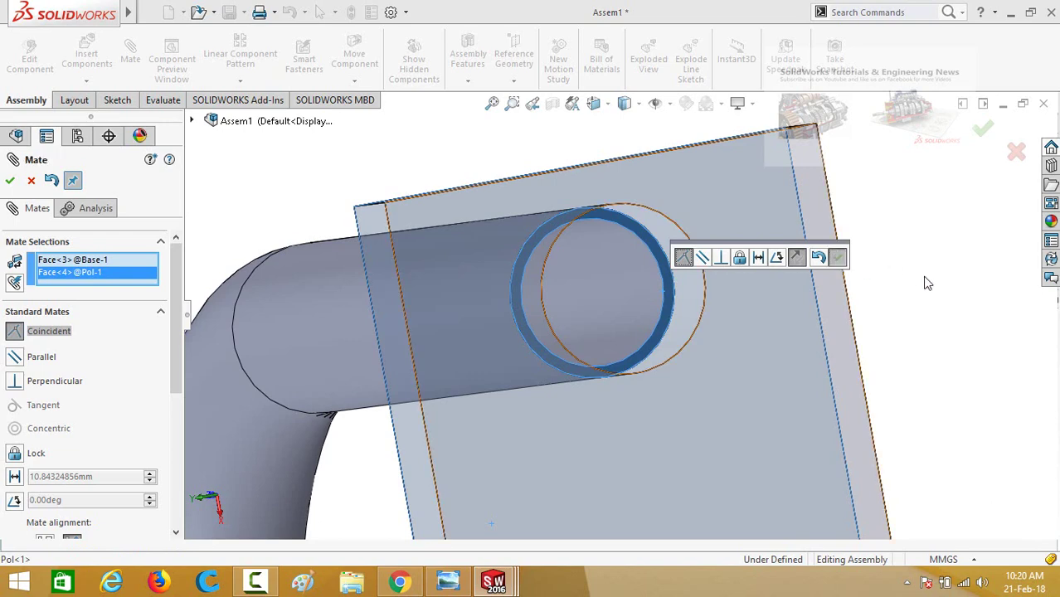
scroll(885, 258, "up", 2)
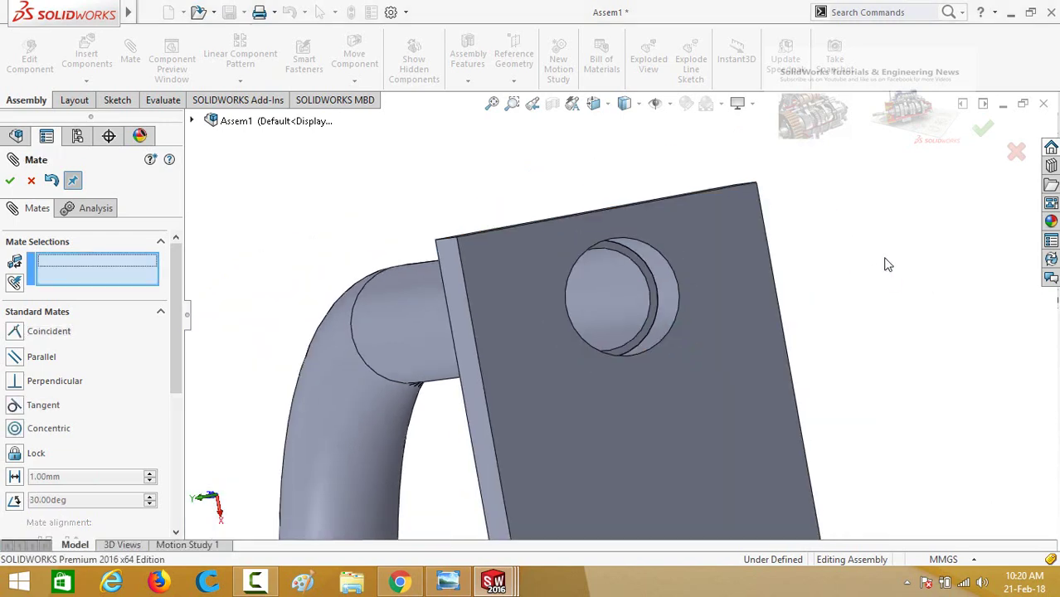
scroll(829, 261, "up", 3)
middle_click_drag(525, 265, 733, 428)
left_click(10, 180)
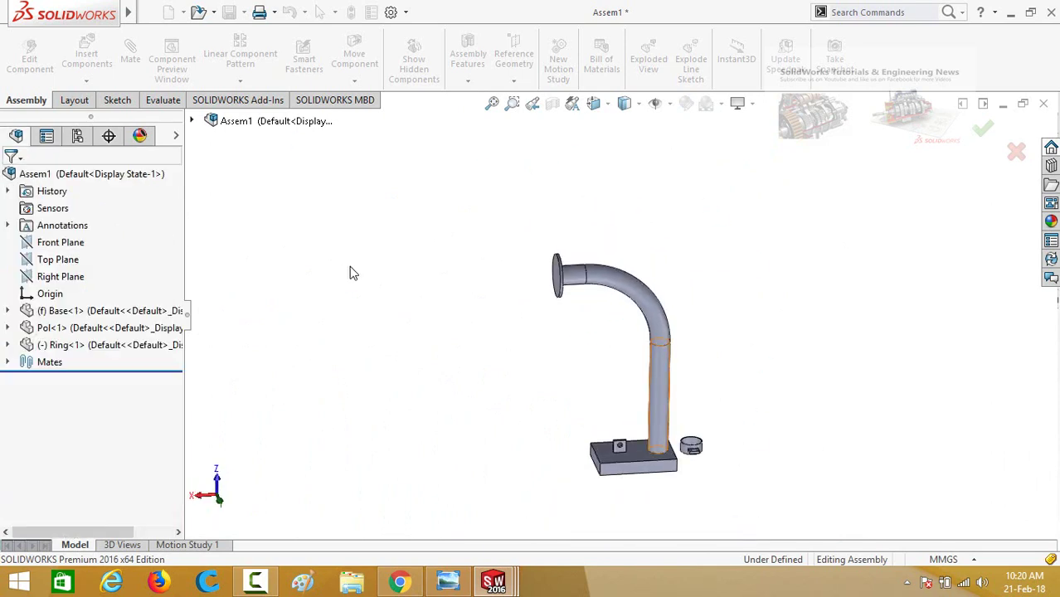
scroll(639, 421, "down", 2)
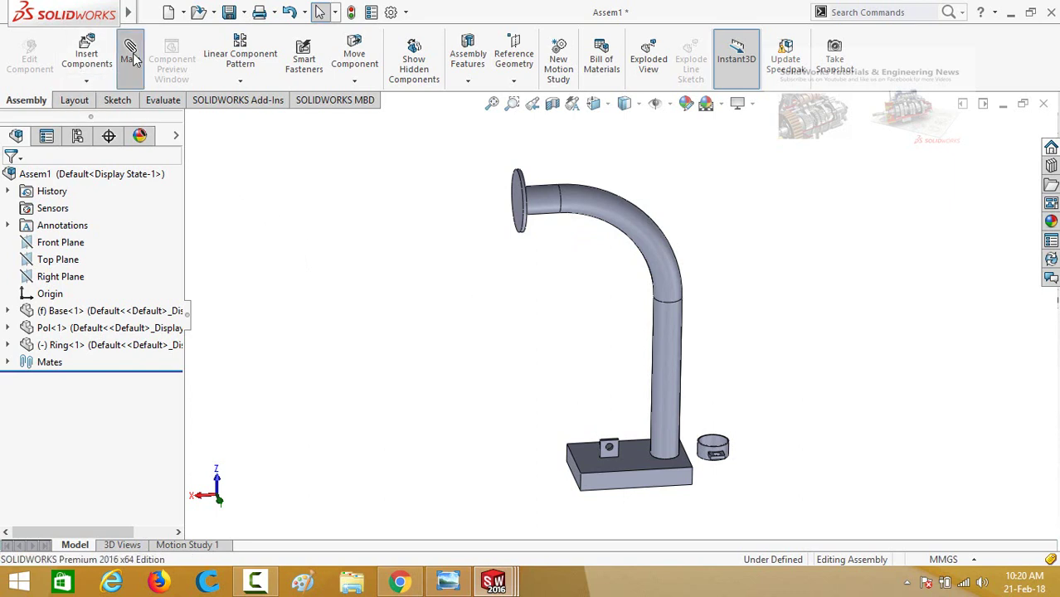
left_click_drag(177, 276, 176, 323)
scroll(25, 383, "down", 2)
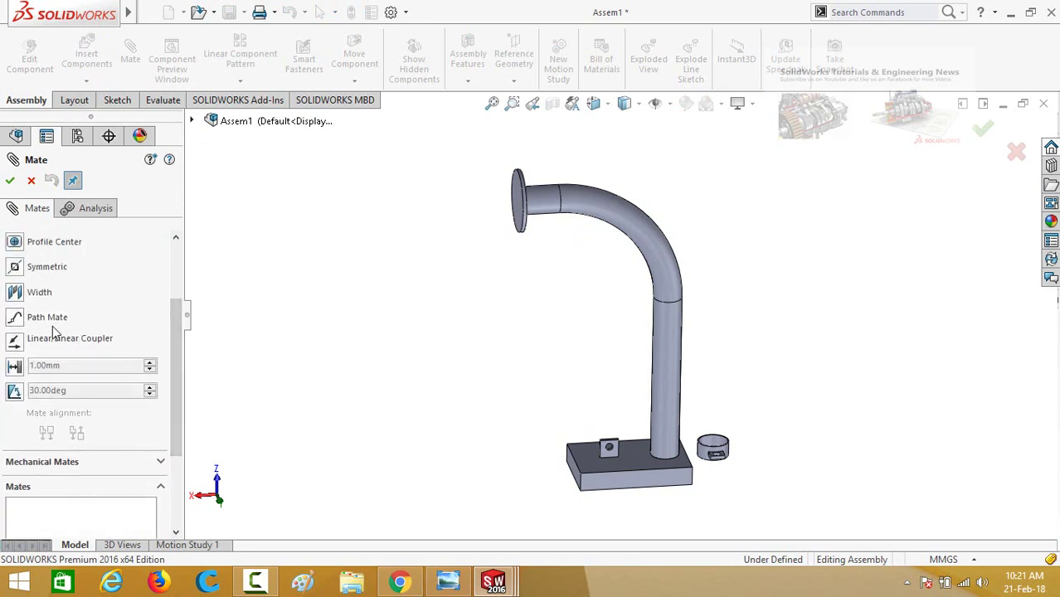
left_click(15, 321)
left_click_drag(175, 355, 178, 286)
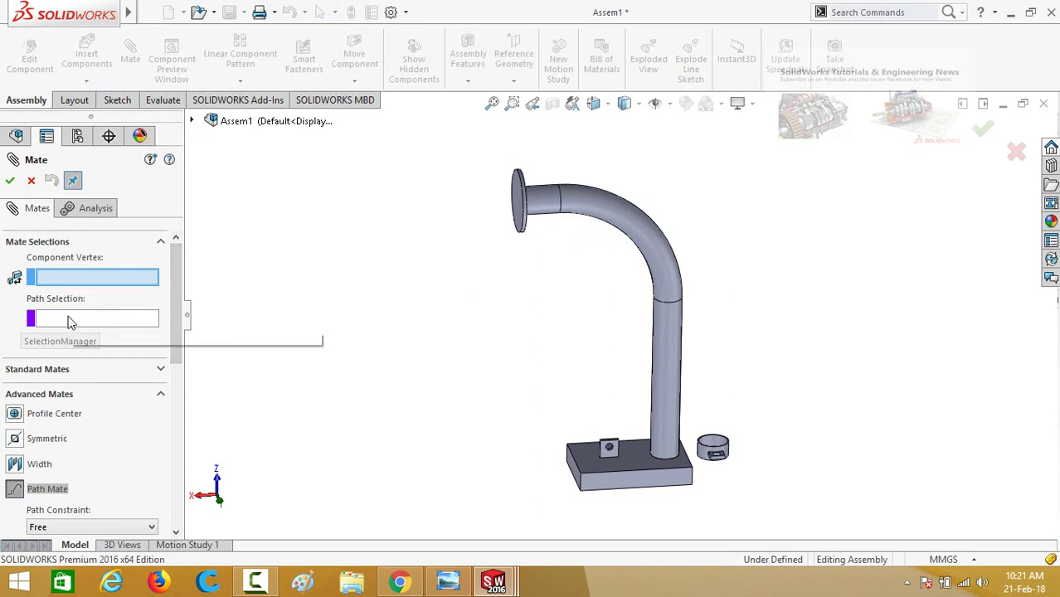
left_click(31, 182)
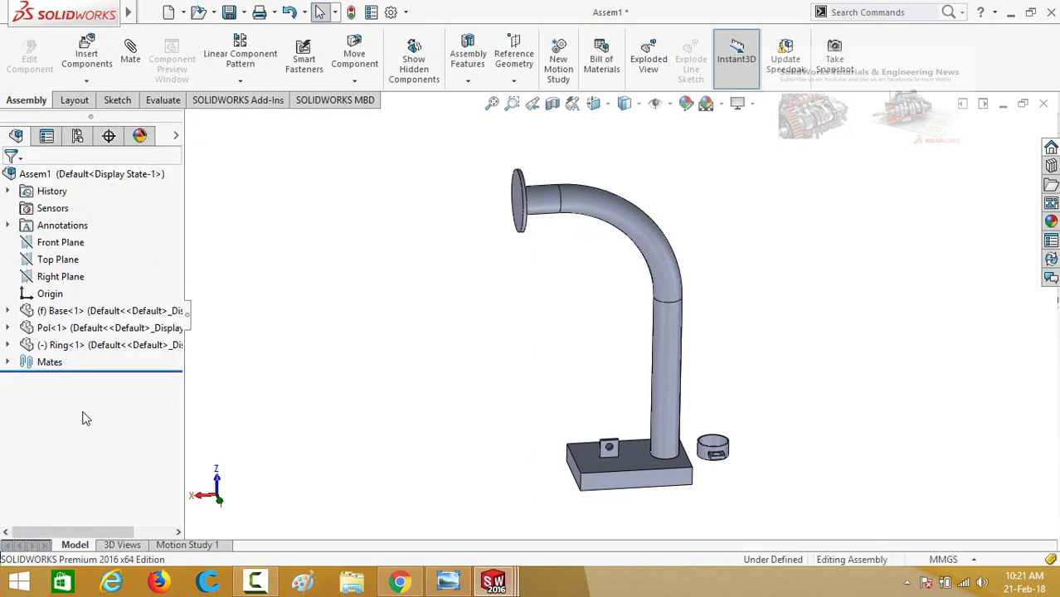
Expand the Pol component and its Sweep1 feature in the design tree to reach the sweep's sketches.
left_click(10, 328)
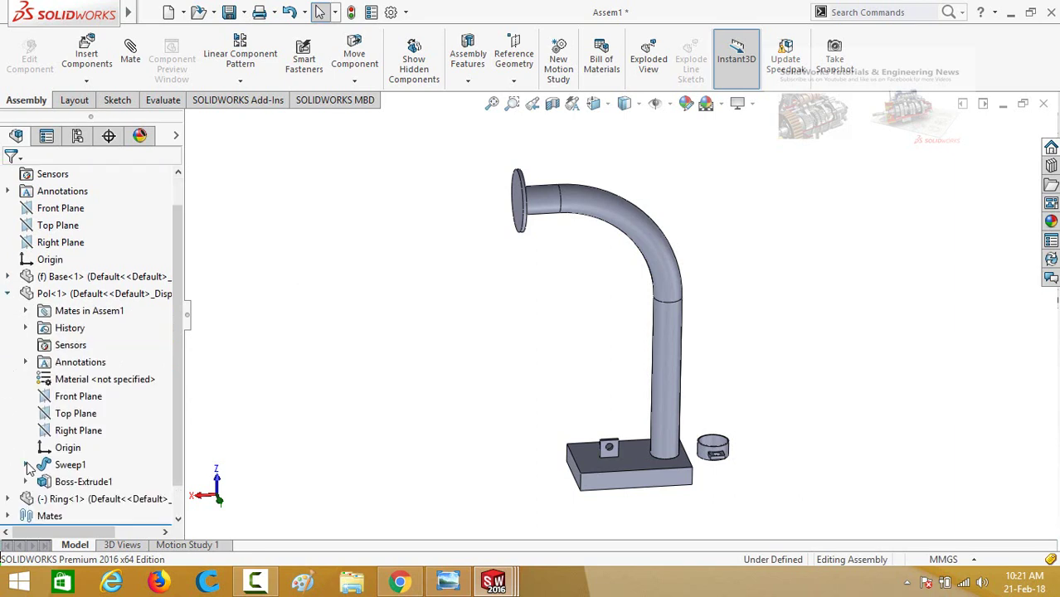
left_click(26, 465)
scroll(74, 481, "down", 2)
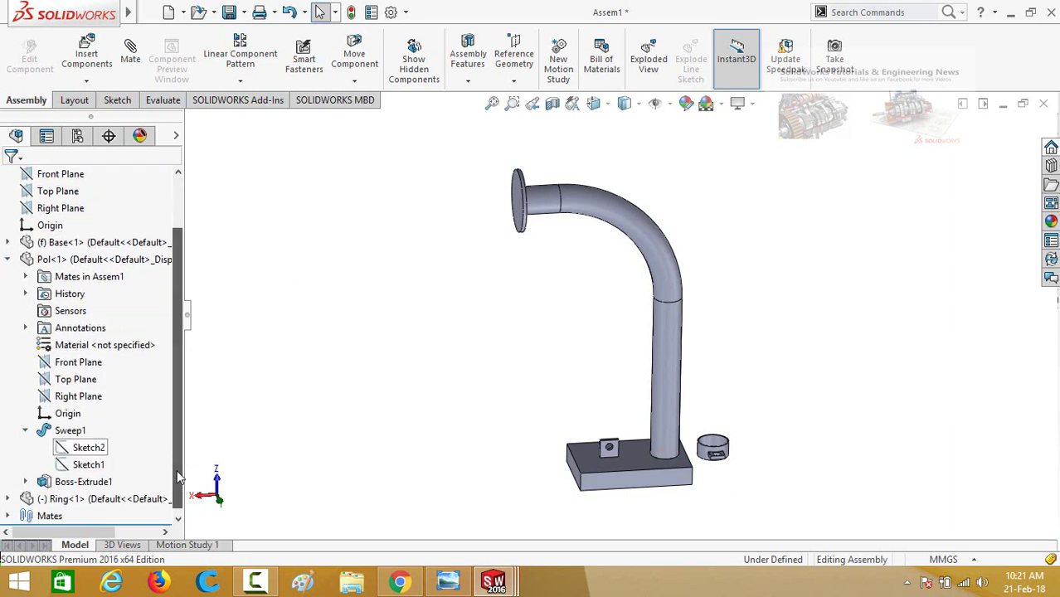
Show the Pol component's Sweep1 path sketch, Sketch1, in the assembly.
left_click(87, 466)
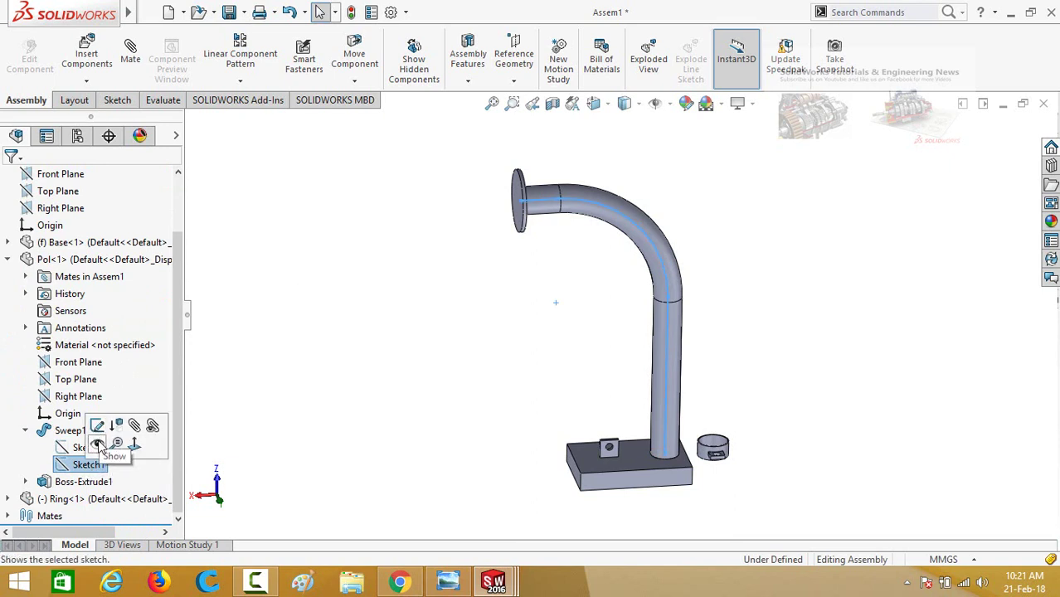
left_click(92, 448)
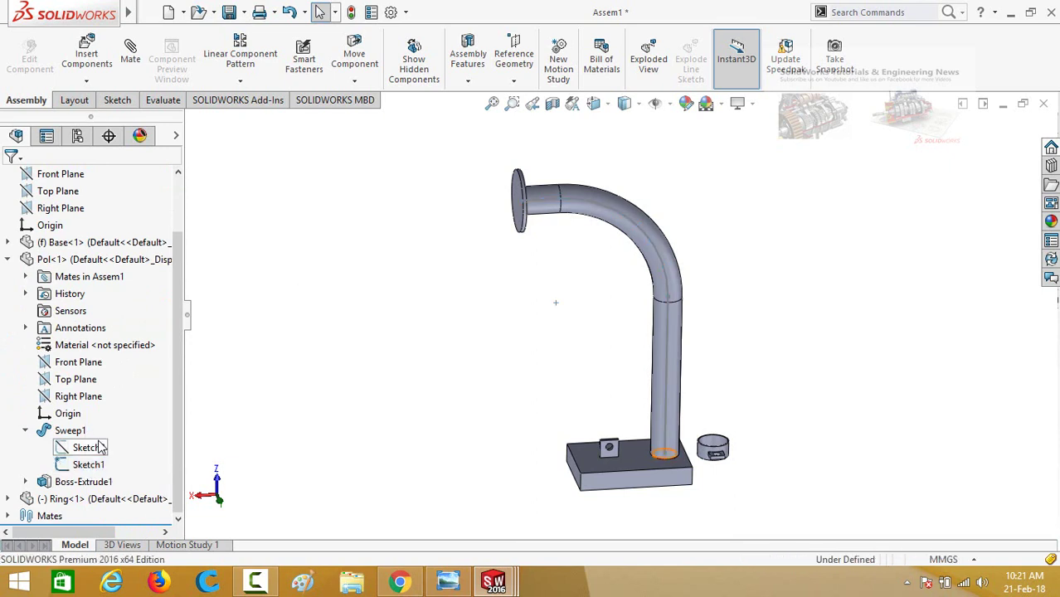
left_click(664, 365)
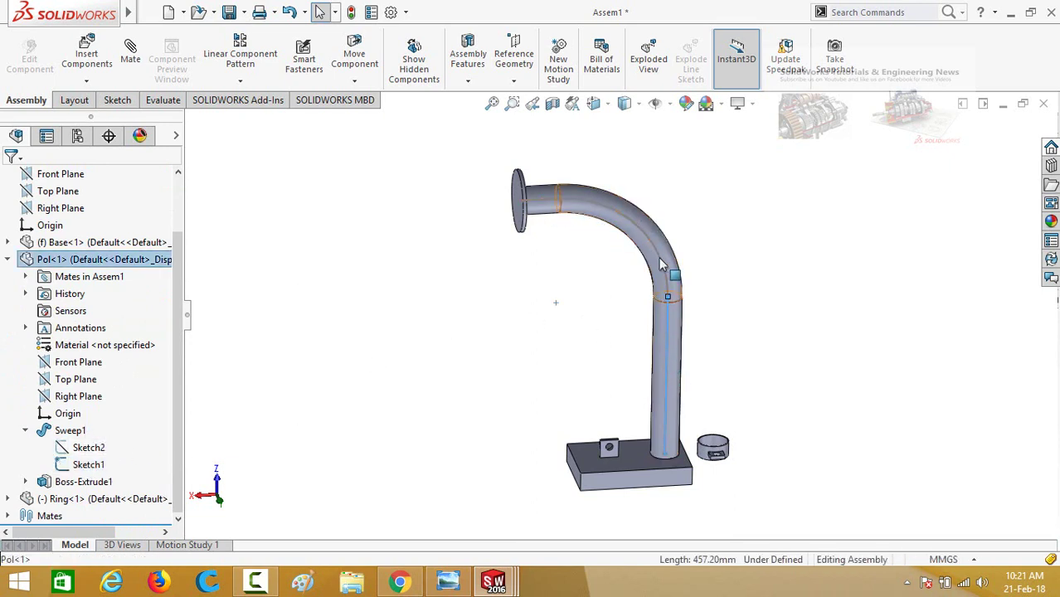
left_click(753, 448)
Open the Ring component from the assembly as a separate part for editing.
scroll(744, 463, "down", 2)
scroll(730, 448, "down", 3)
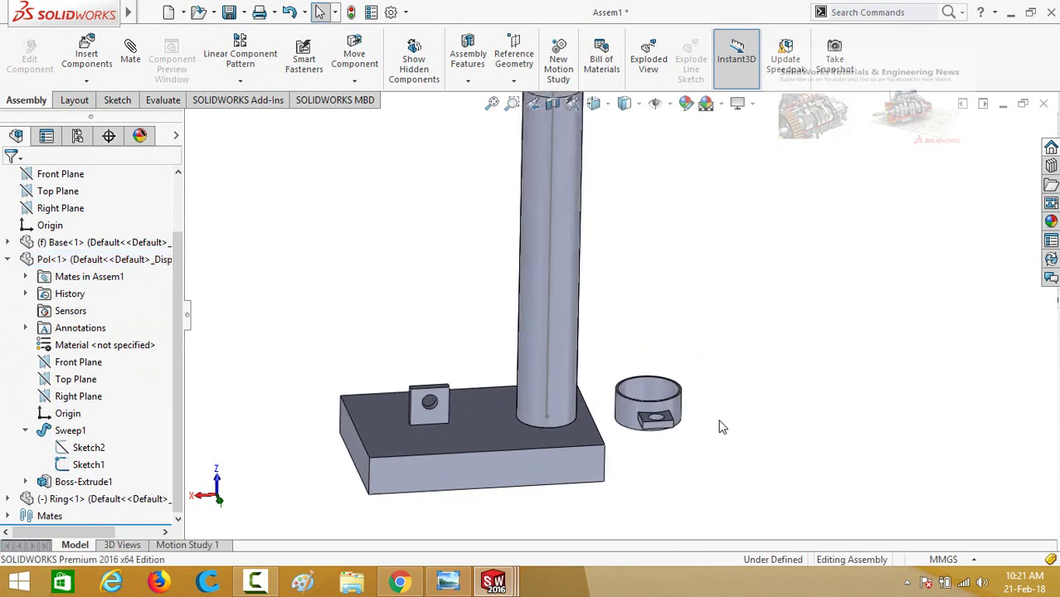
left_click(635, 388)
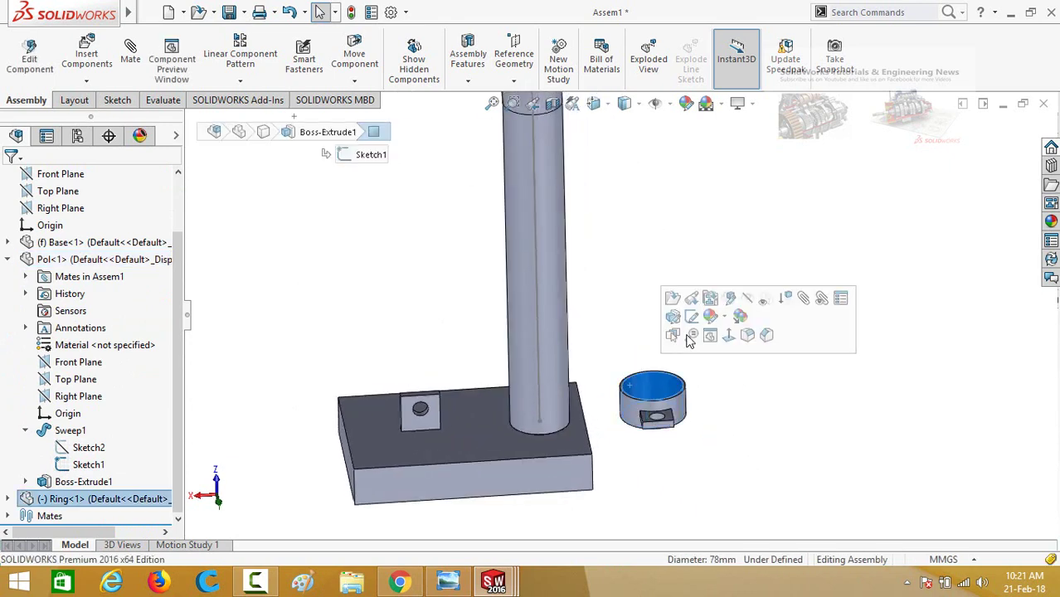
left_click(692, 335)
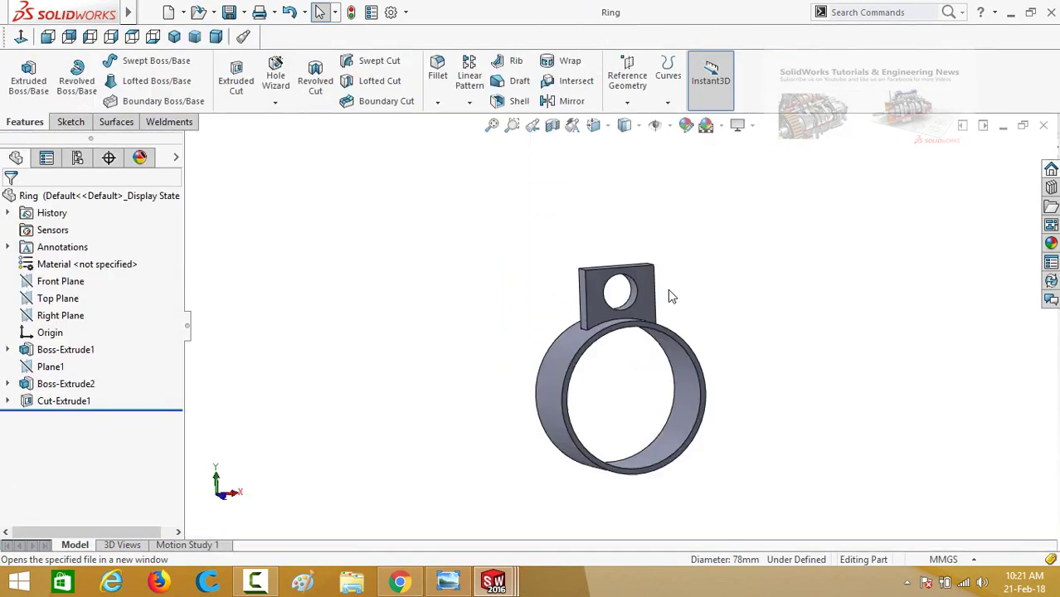
Create a reference axis through the ring's outer cylindrical face.
middle_click_drag(721, 319, 672, 141)
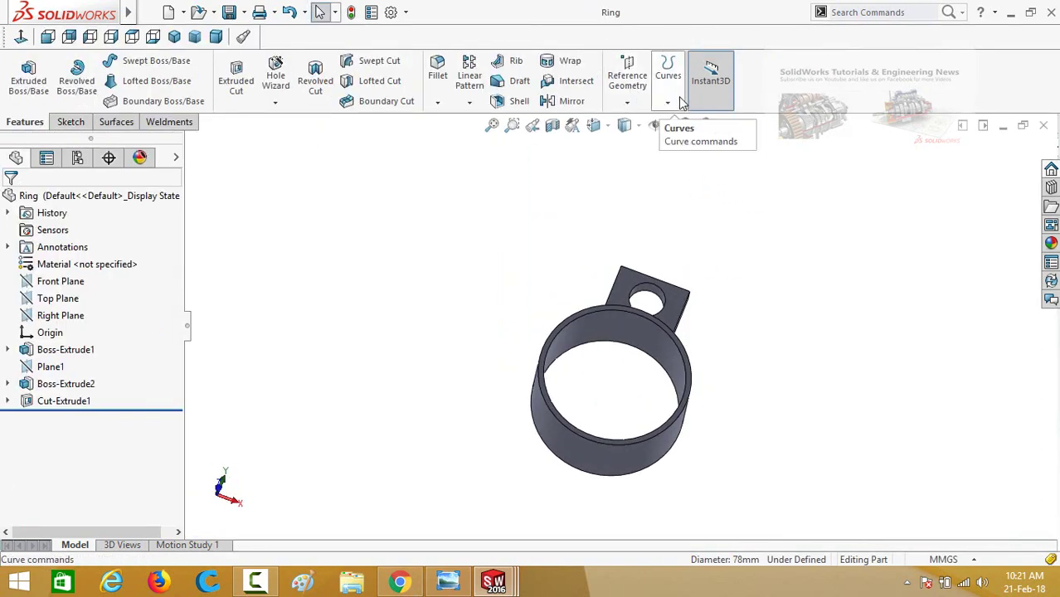
left_click(636, 83)
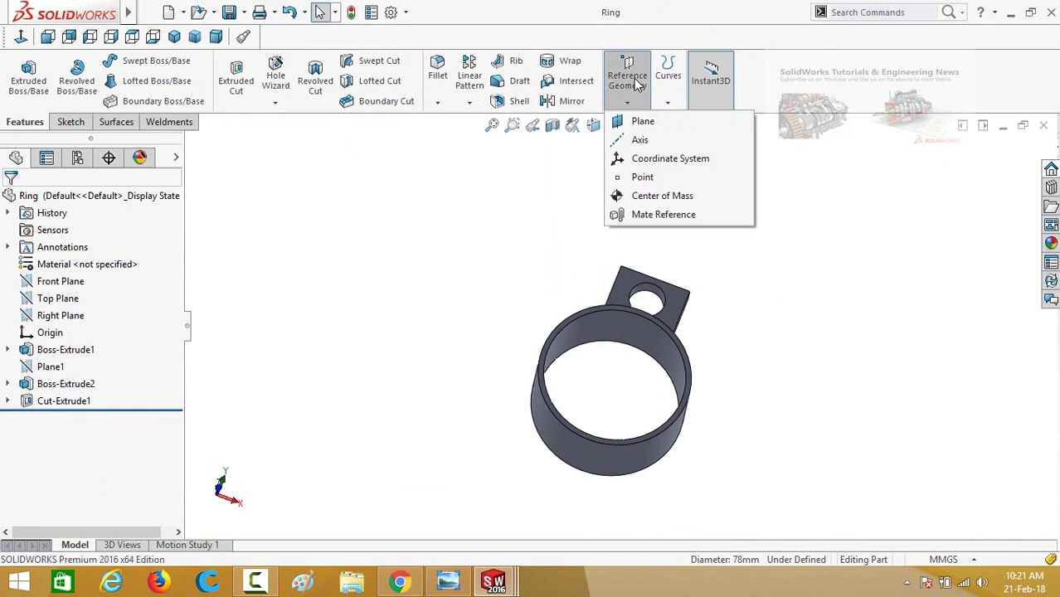
left_click(641, 139)
middle_click_drag(430, 323, 521, 402)
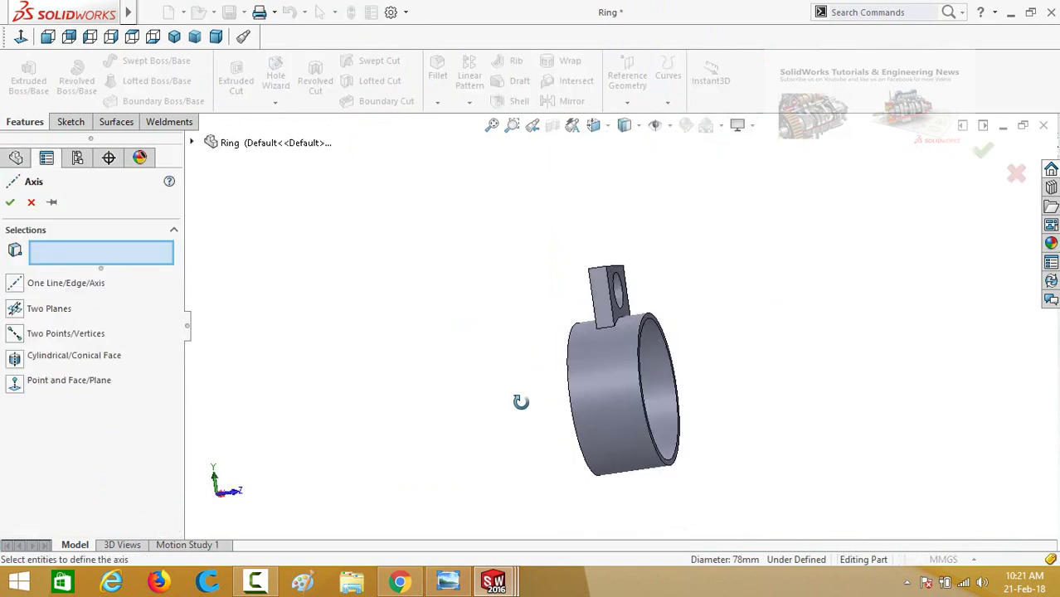
left_click(597, 405)
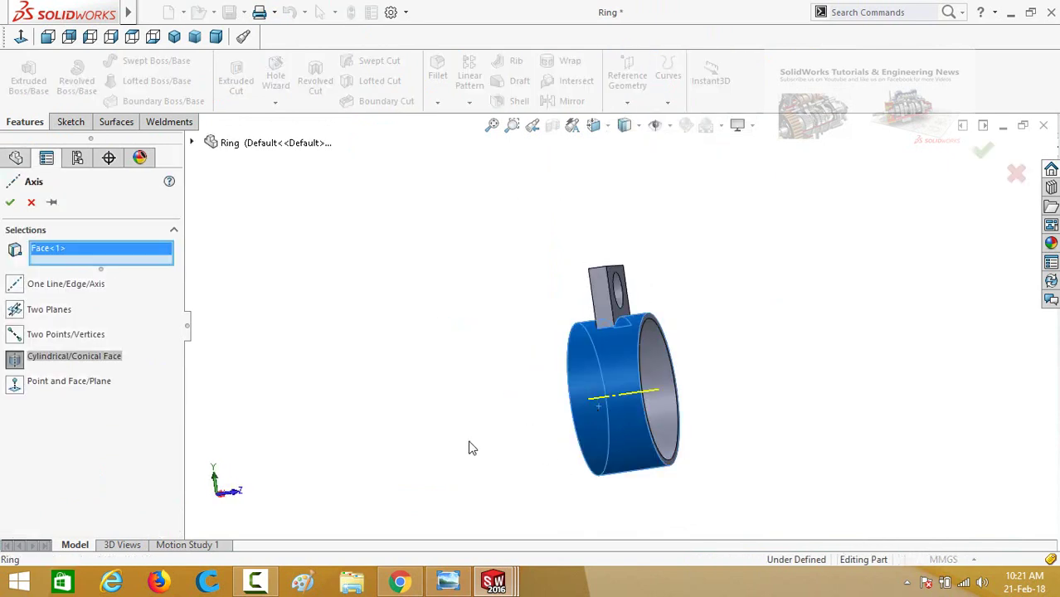
left_click(10, 202)
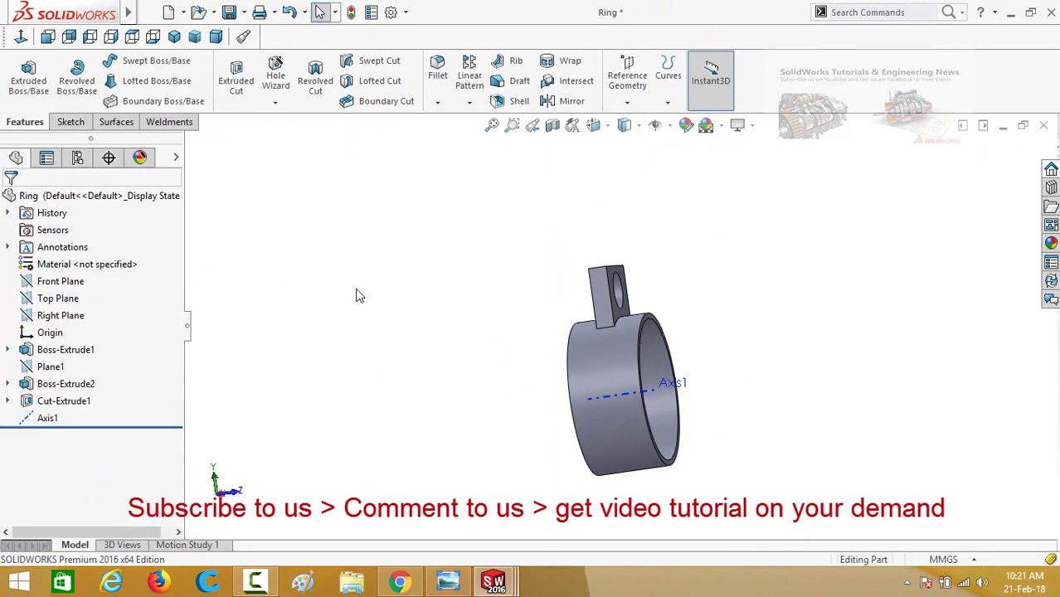
Start a 3D sketch and place two points on the ring's axis, one at the origin and one about 34.81 mm along it.
middle_click_drag(357, 296, 465, 299)
left_click(56, 124)
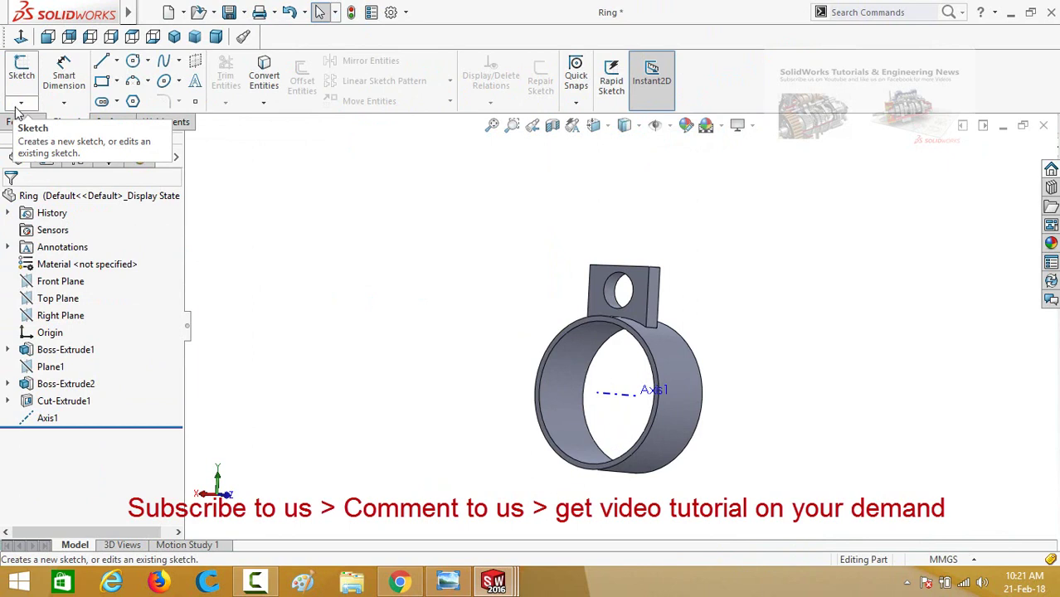
left_click(20, 104)
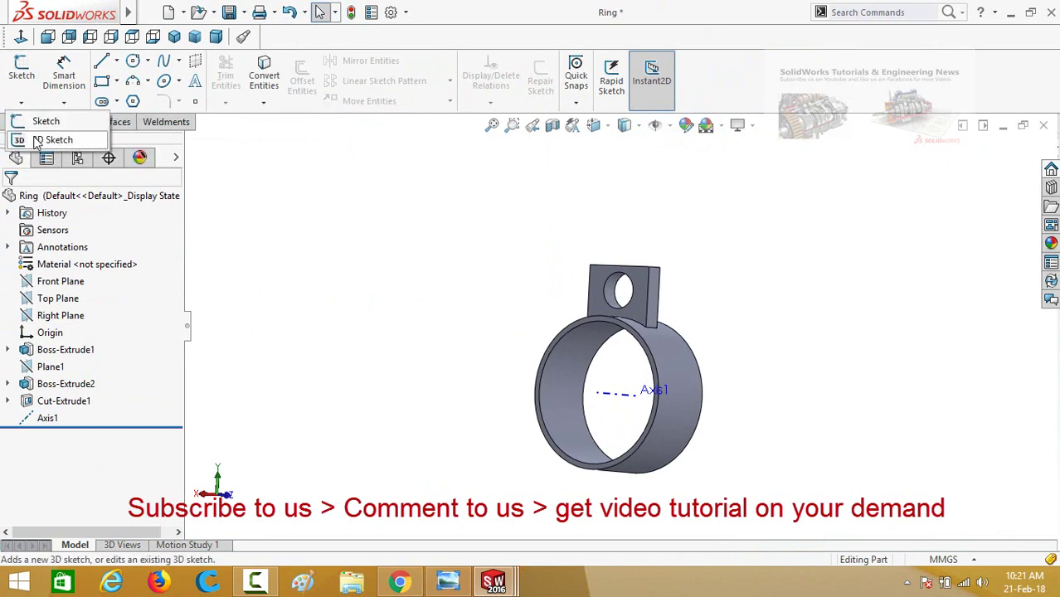
left_click(35, 137)
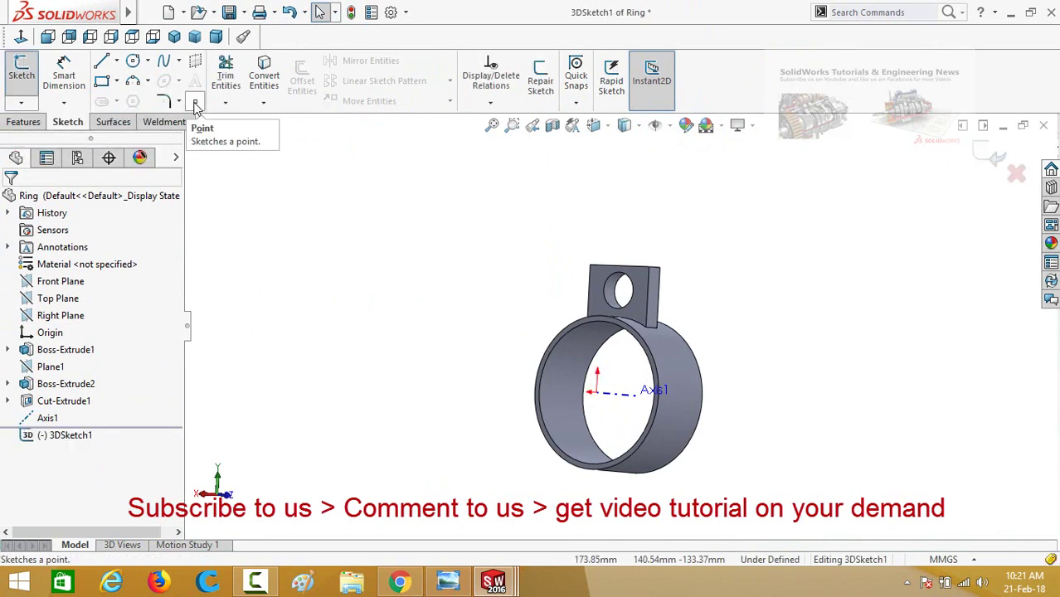
left_click(196, 102)
middle_click_drag(470, 406, 822, 448)
scroll(598, 415, "down", 5)
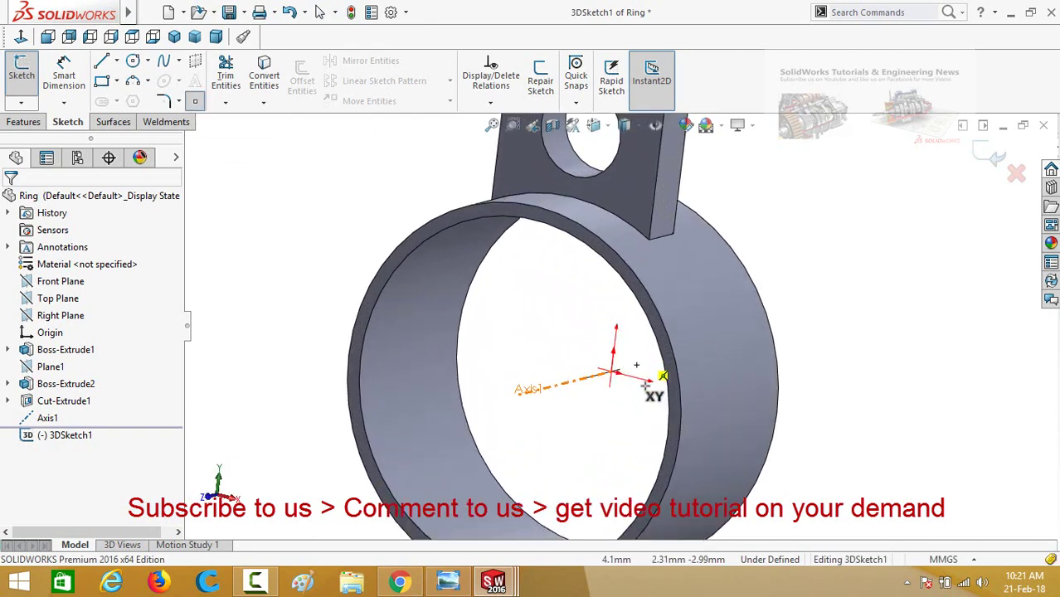
left_click(604, 367)
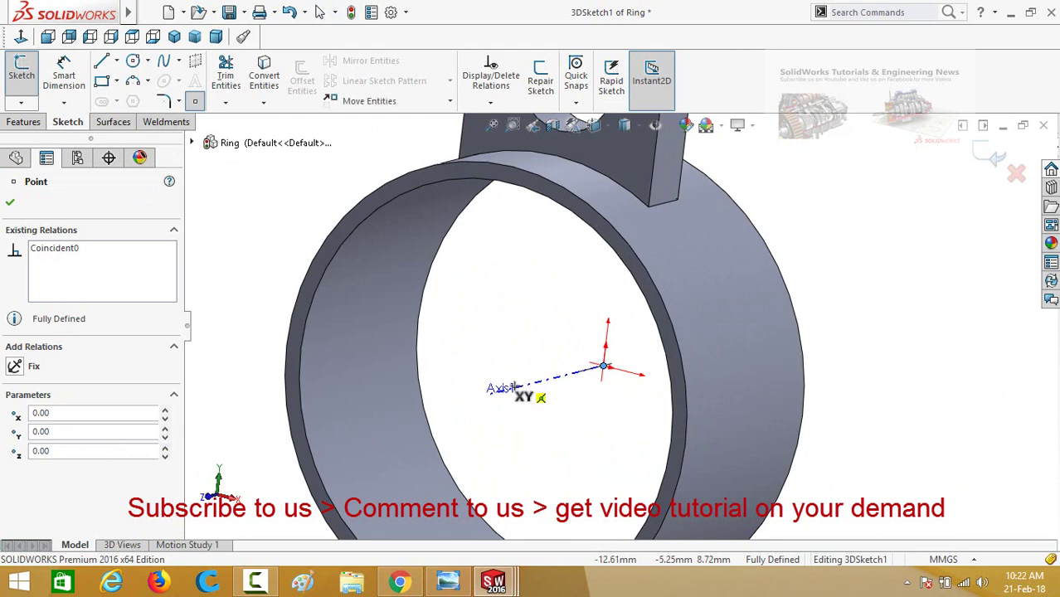
scroll(514, 389, "down", 3)
left_click(514, 380)
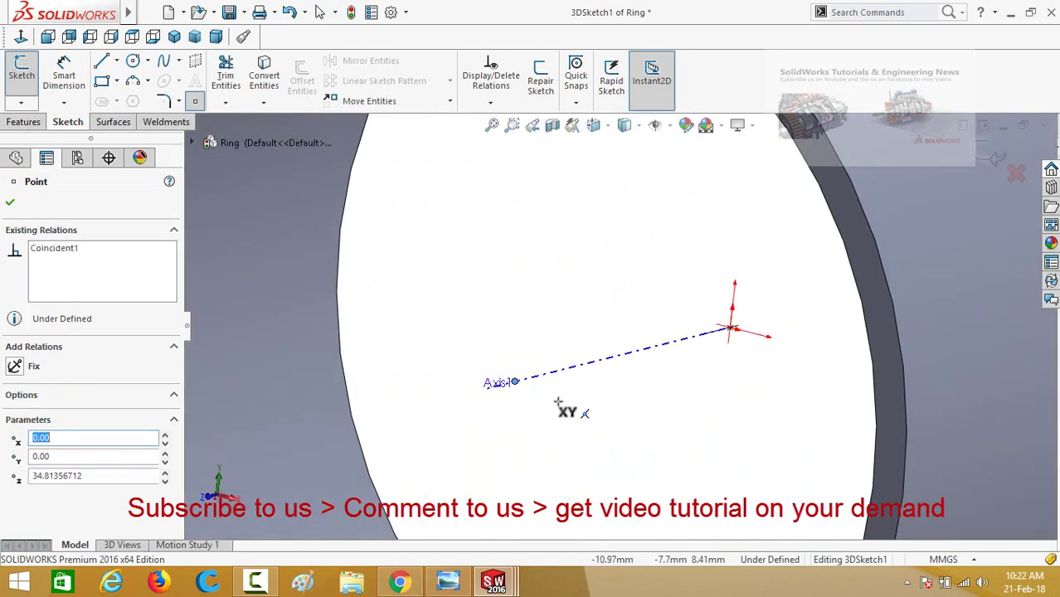
Dimension the distance between the two axis points as 40 mm and finish the 3D sketch.
scroll(561, 401, "up", 3)
right_click_drag(613, 385, 608, 355)
scroll(679, 344, "down", 2)
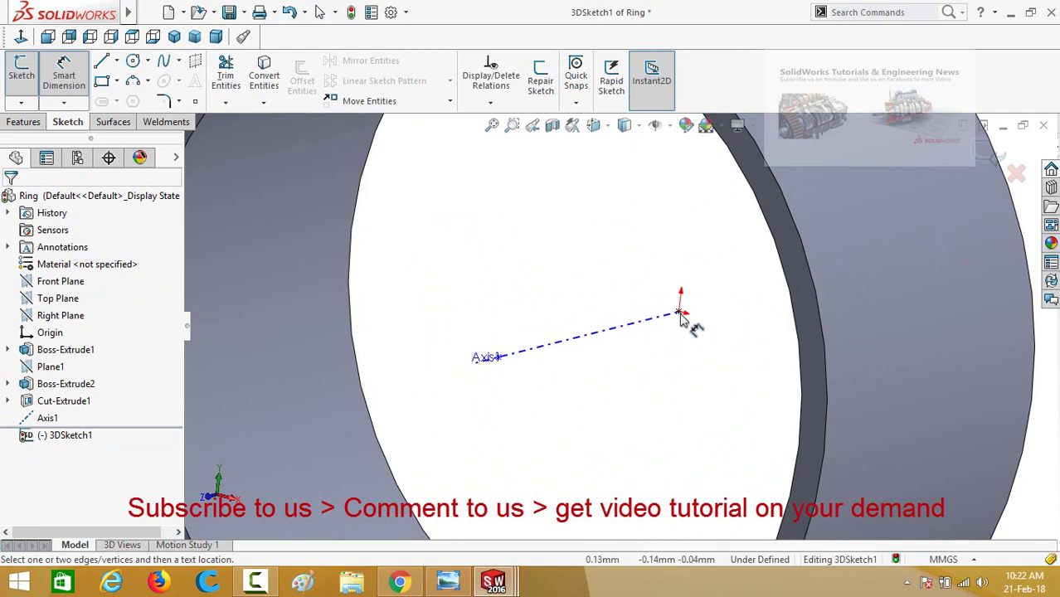
left_click(679, 314)
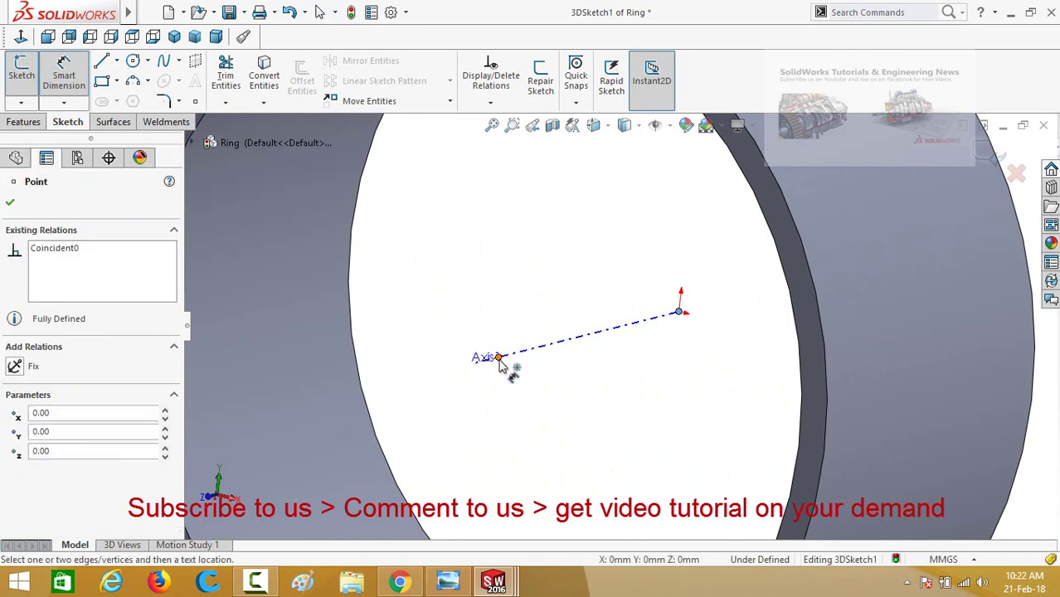
left_click(498, 357)
left_click(589, 444)
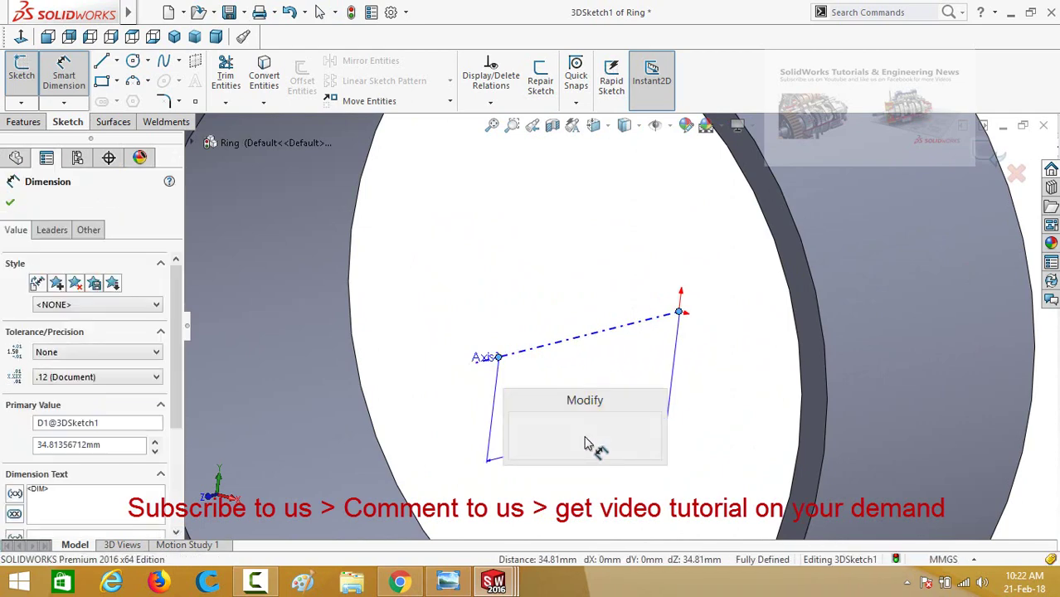
type("40")
key("Return")
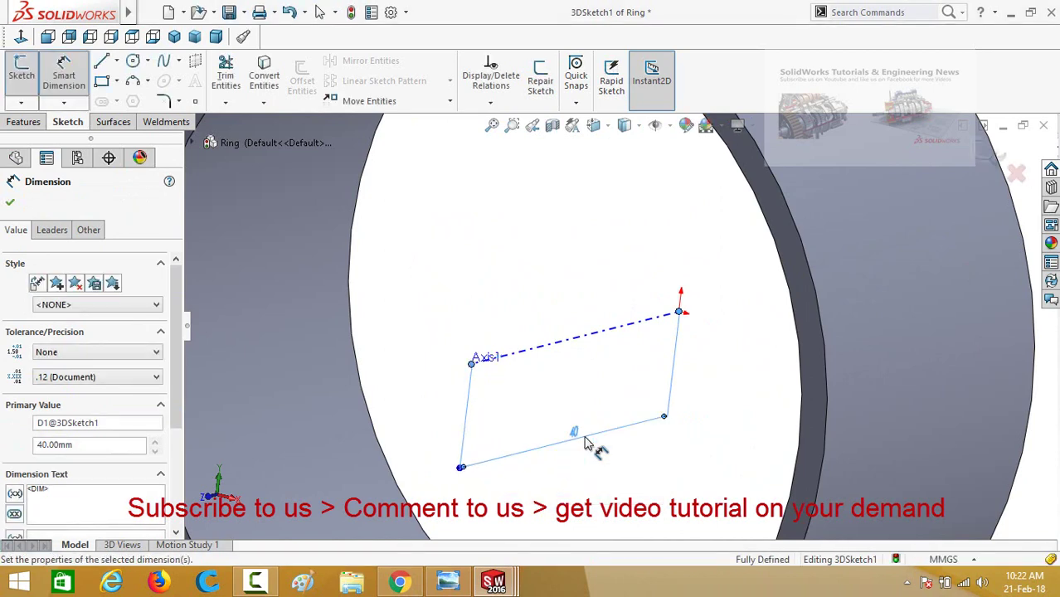
scroll(586, 417, "up", 5)
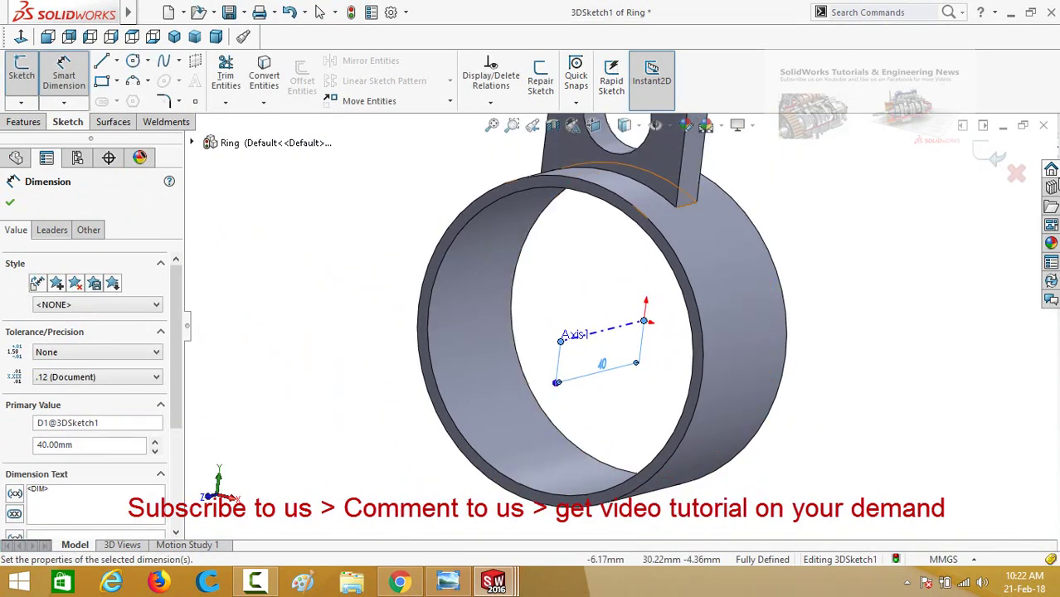
left_click(987, 158)
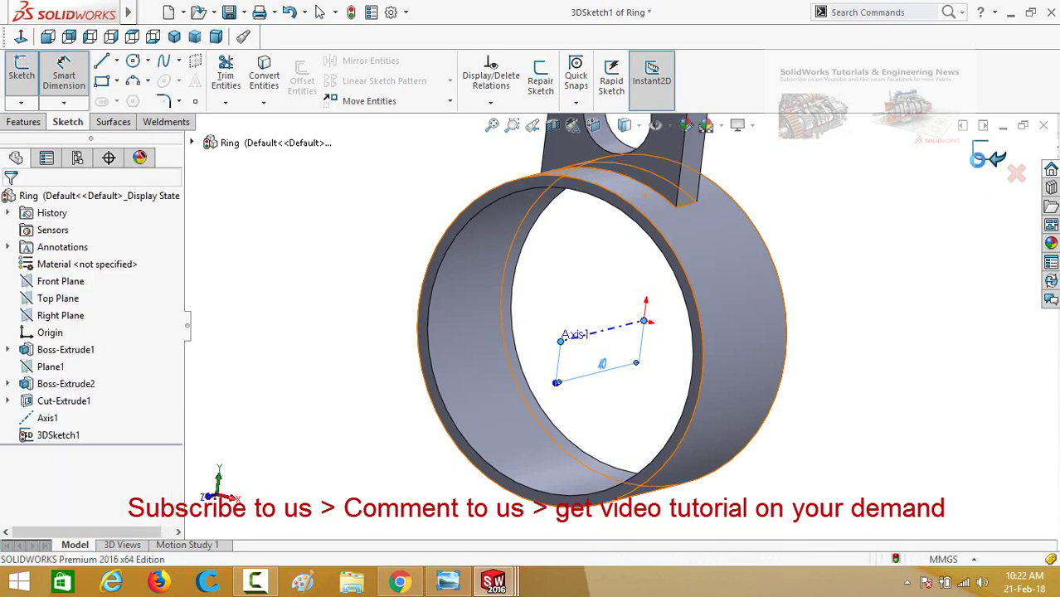
left_click(887, 289)
Inspect the ring's axis and its two points, and return to the Assem1 assembly.
middle_click_drag(783, 286, 689, 286)
scroll(926, 345, "down", 1)
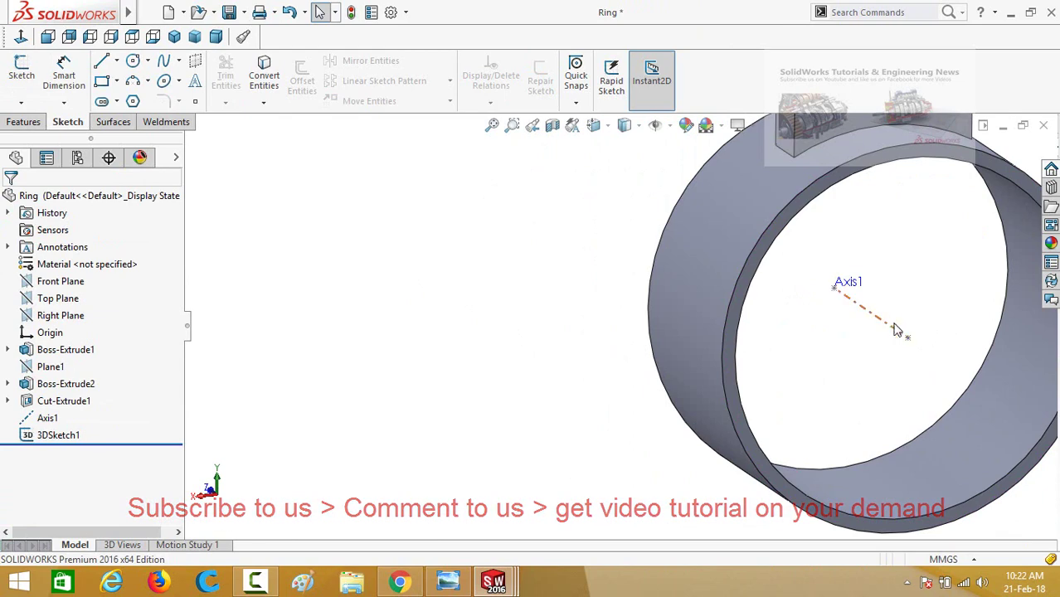
scroll(833, 362, "up", 4)
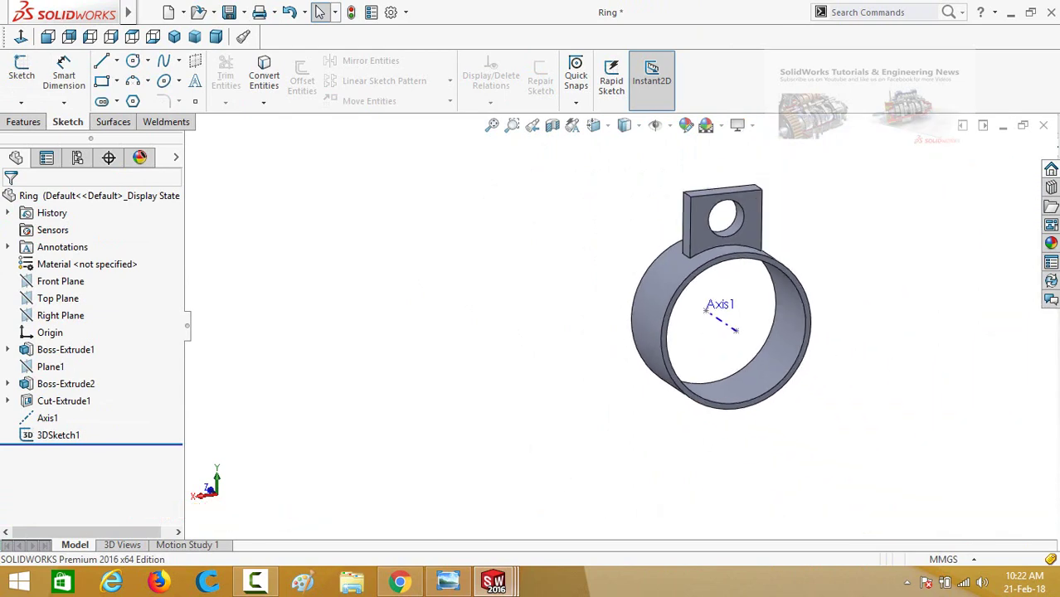
mouse_move(495, 581)
left_click(721, 550)
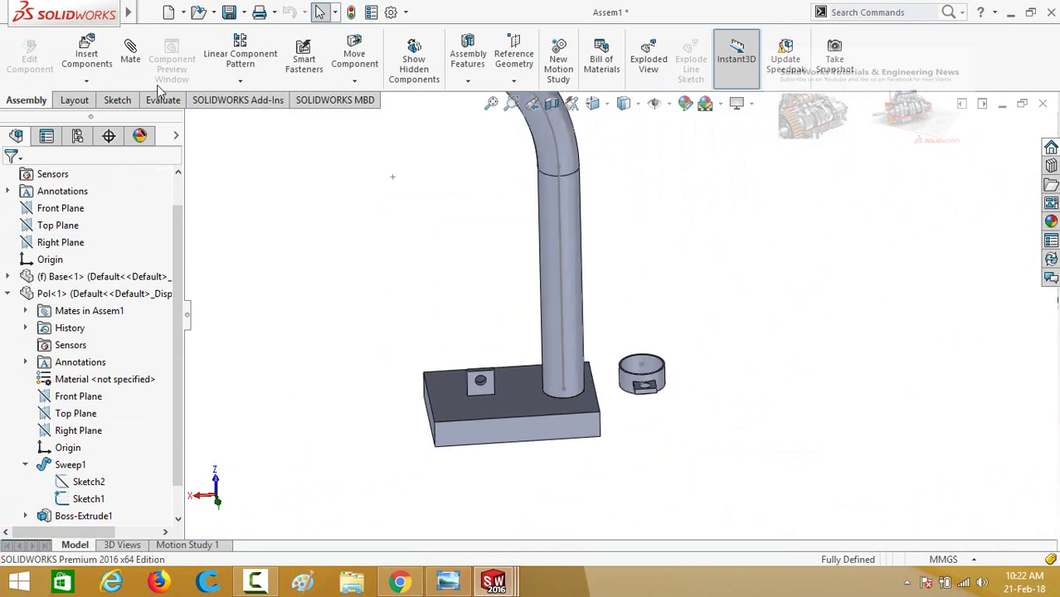
Begin a Path Mate with the upper 3D sketch point at the ring's centre as the component vertex.
left_click(138, 61)
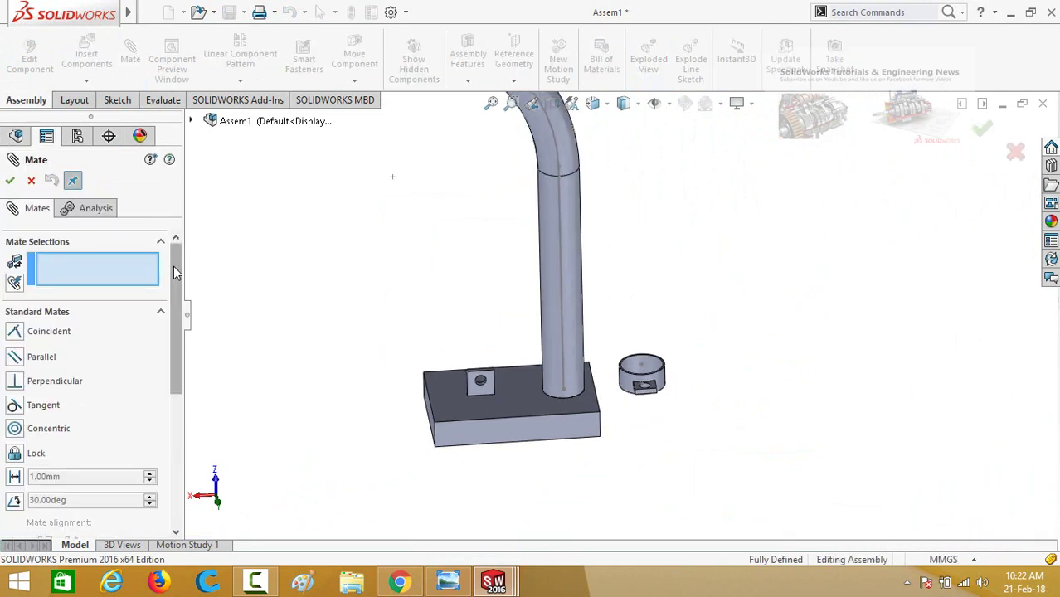
mouse_move(174, 282)
left_mouse_down()
mouse_move(174, 396)
mouse_move(177, 303)
left_mouse_up()
left_click(37, 361)
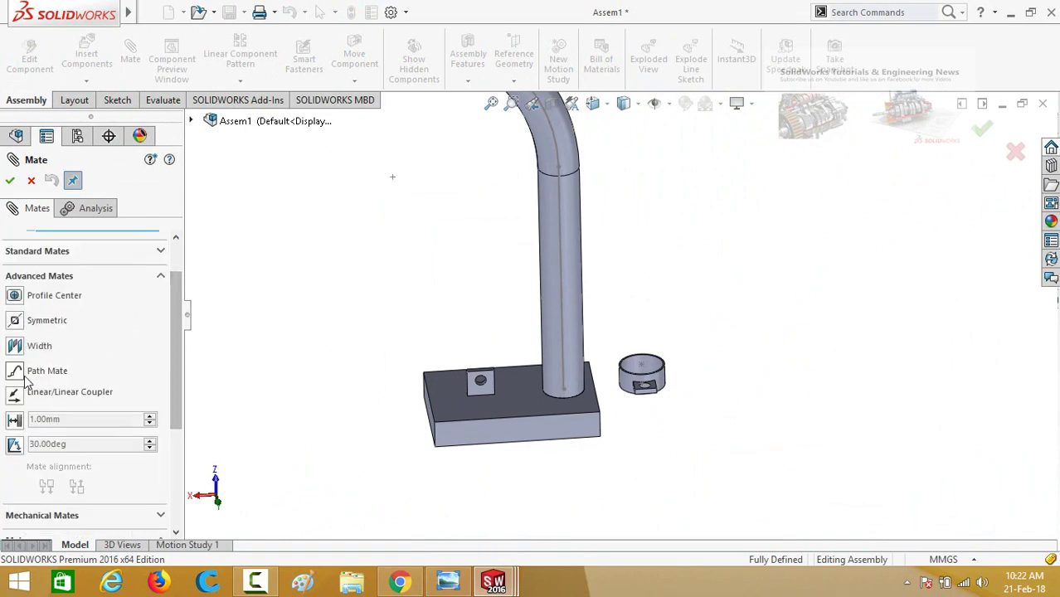
left_click(15, 383)
left_click_drag(175, 348, 176, 327)
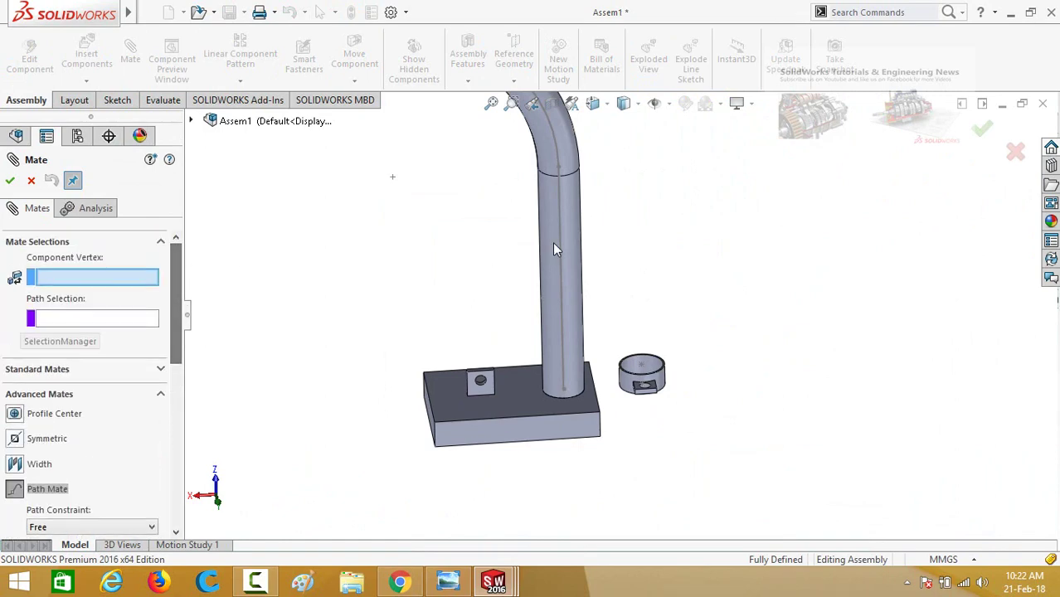
scroll(653, 323, "down", 5)
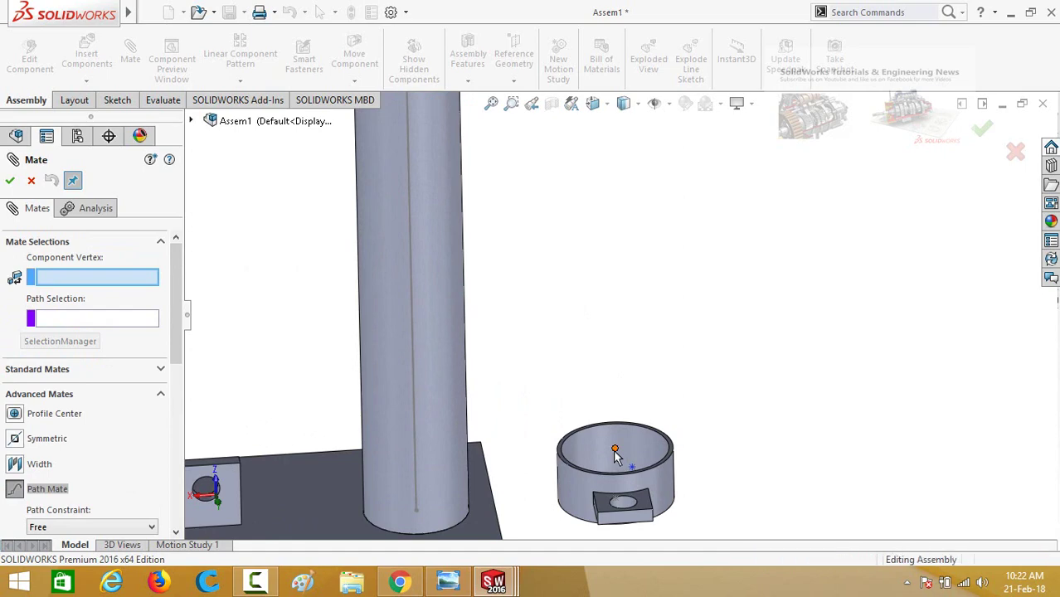
left_click(614, 450)
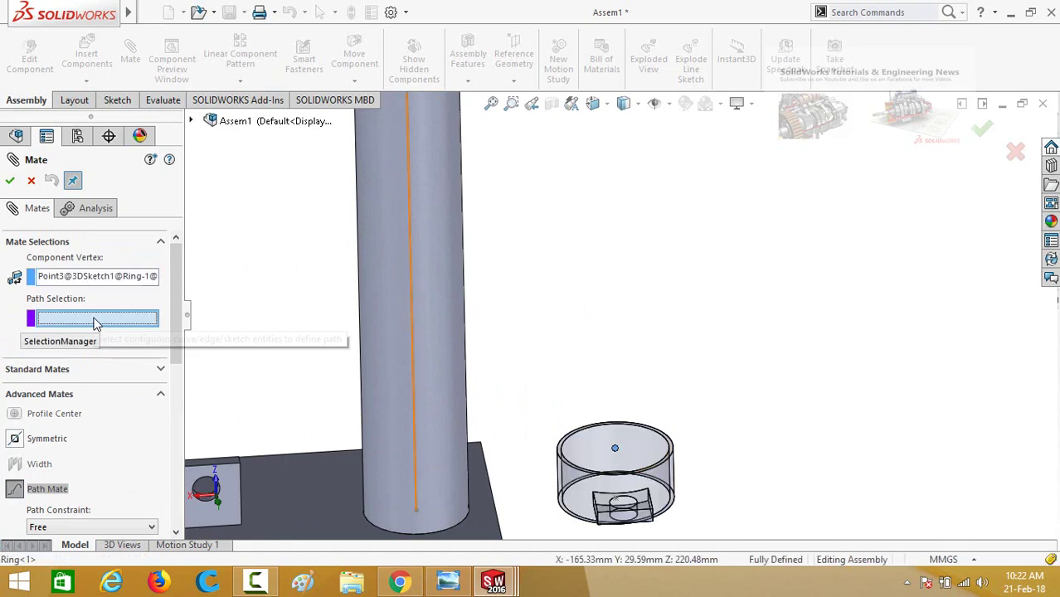
Complete the ring's Path Mate using the pole's whole centreline as an open-loop path, and close the Mate command.
scroll(258, 311, "up", 3)
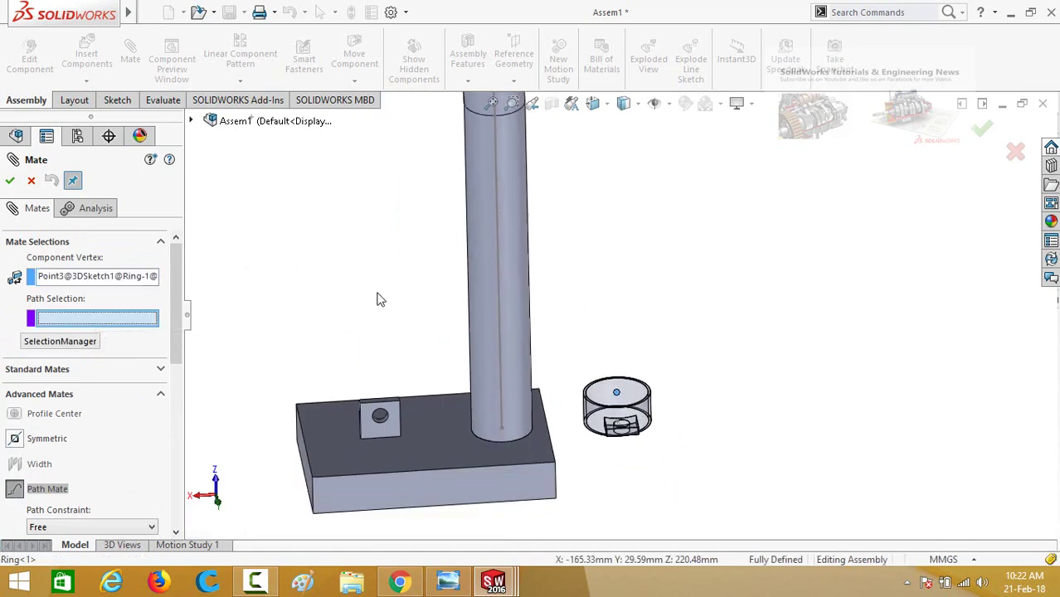
left_click(44, 343)
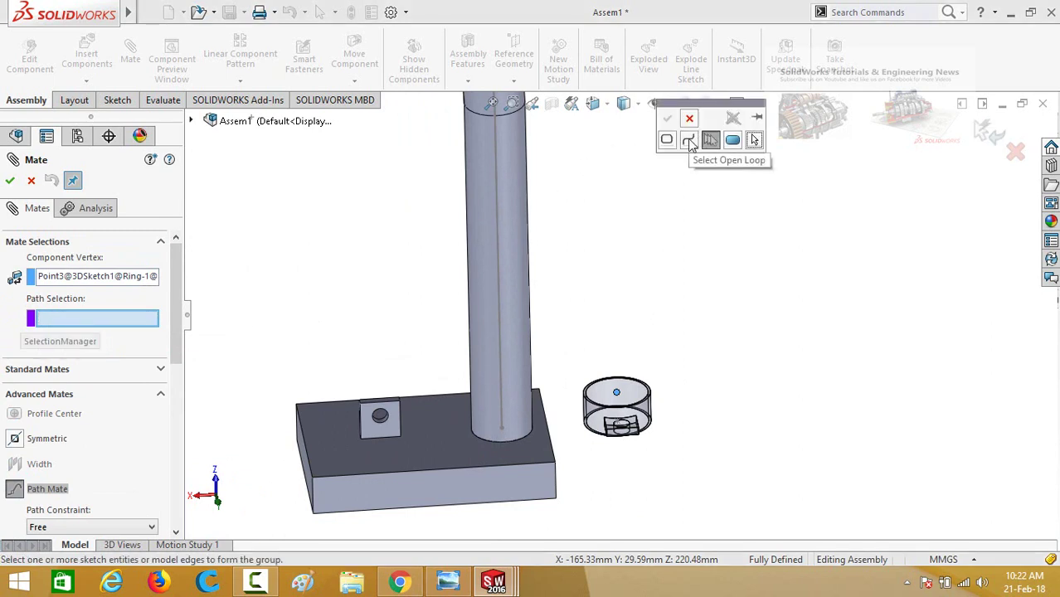
left_click(689, 140)
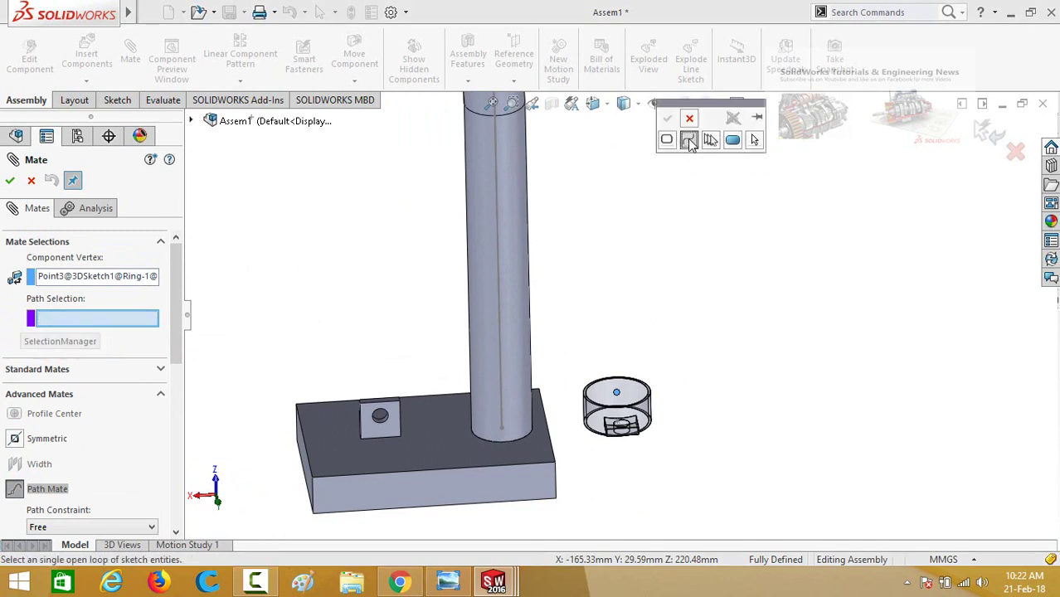
left_click(499, 264)
scroll(572, 262, "up", 3)
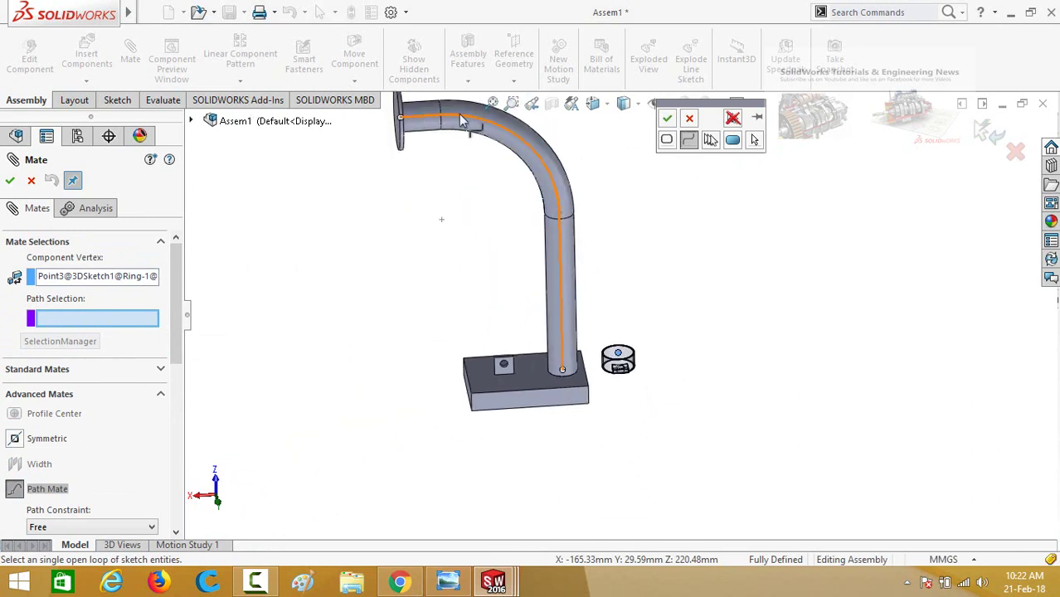
left_click(668, 121)
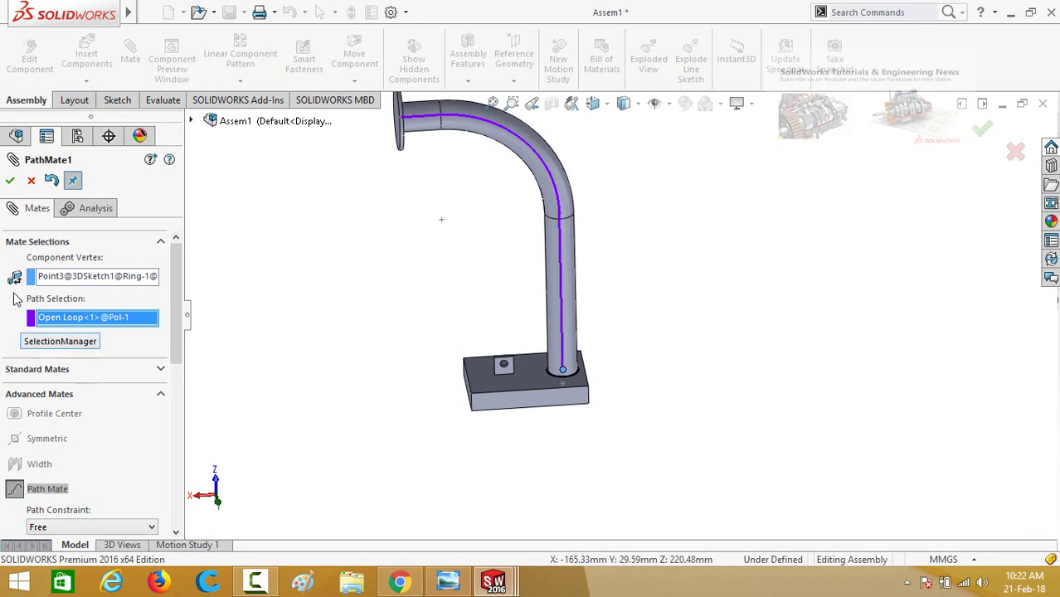
left_click(9, 181)
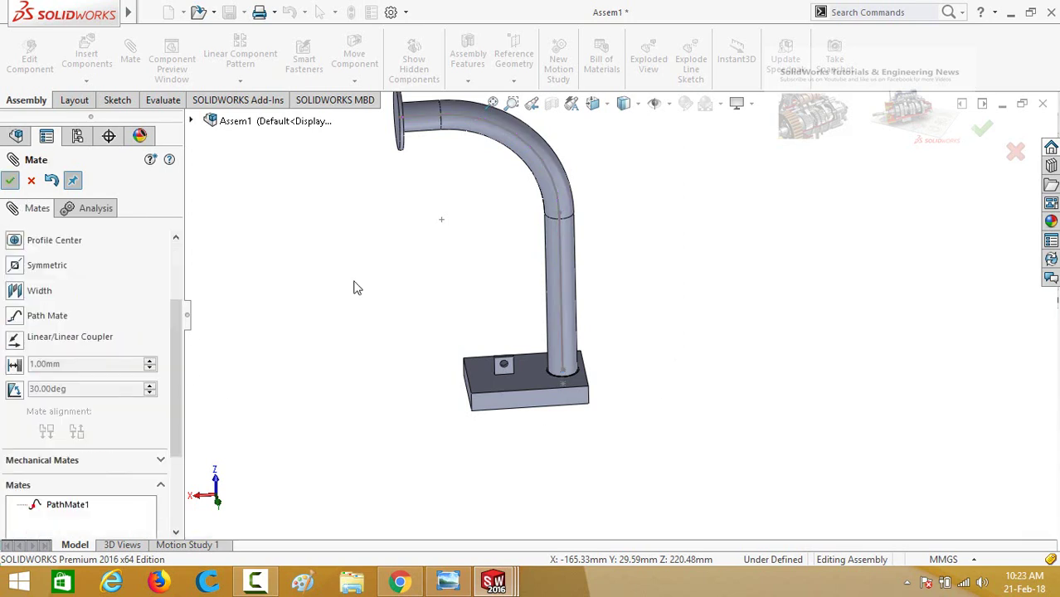
key("Escape")
Hide the base component to expose the ring at the pole's lower end.
middle_click_drag(629, 326, 575, 412)
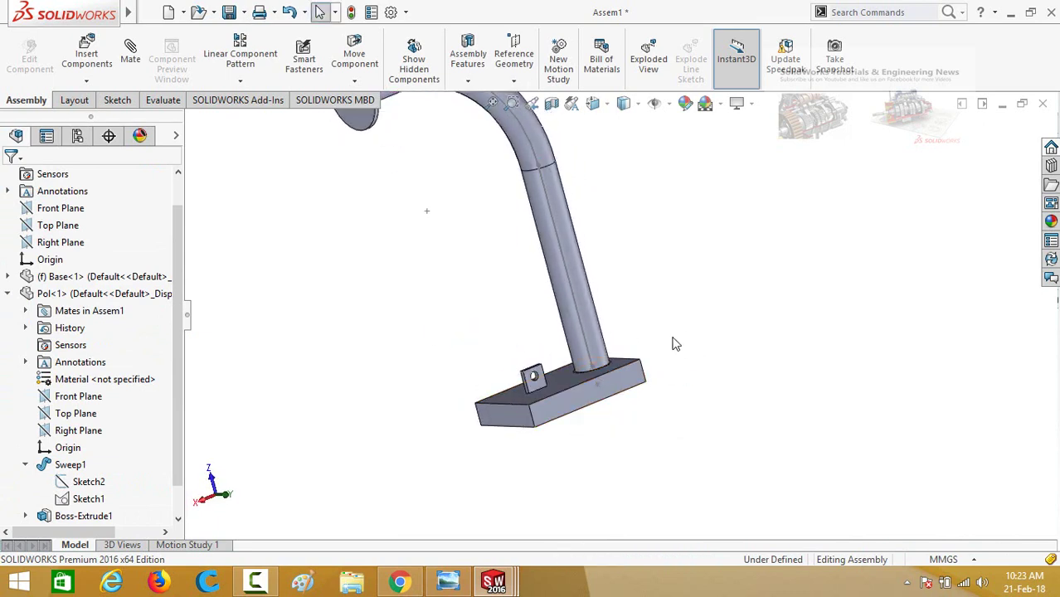
scroll(677, 342, "down", 2)
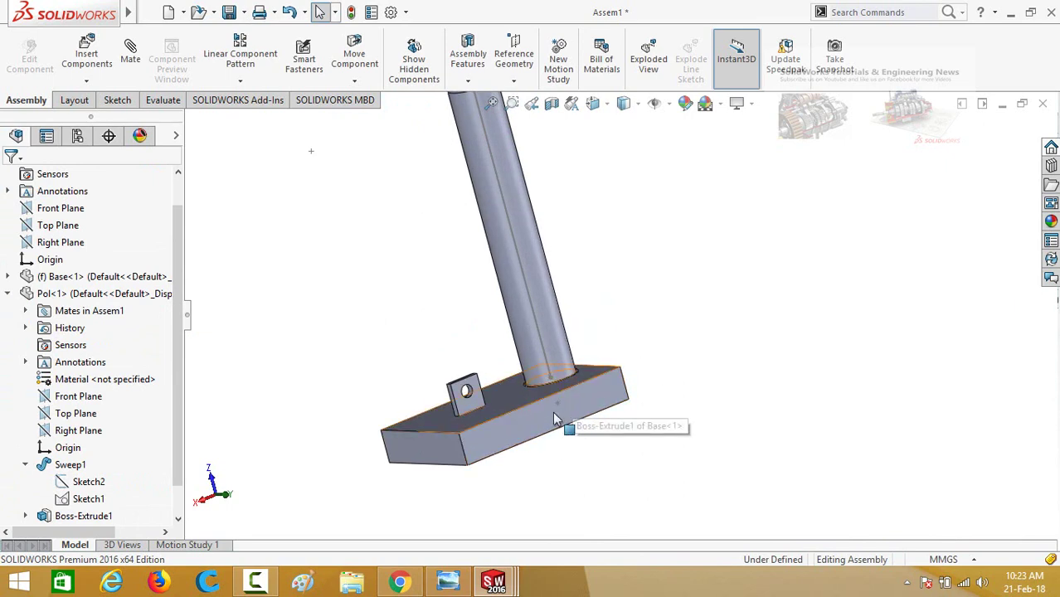
left_click(535, 436)
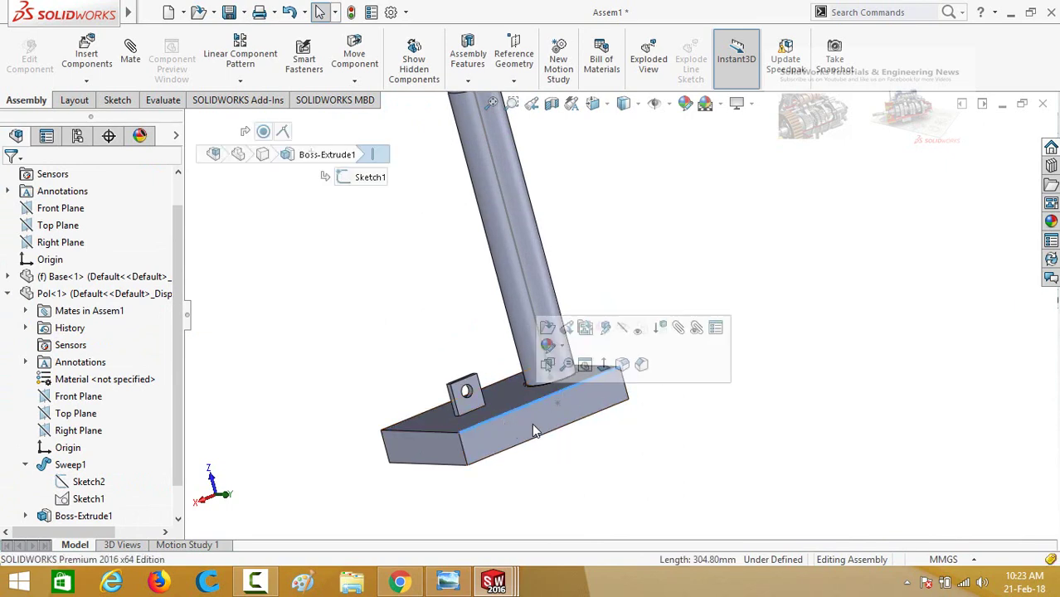
left_click(726, 388)
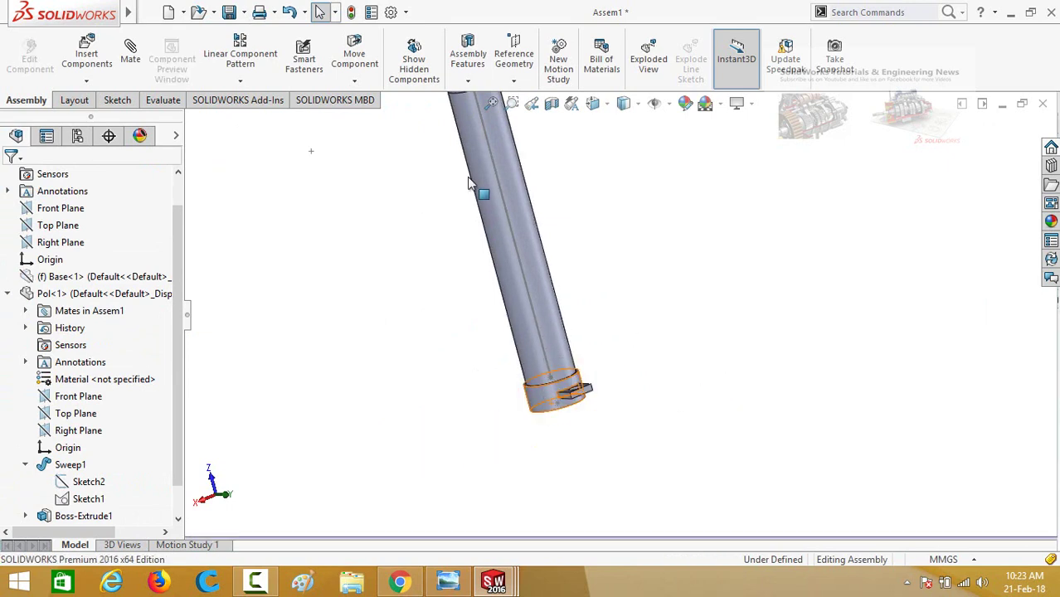
Move the ring up along the straight part of the pole and show the base component again.
left_click_drag(469, 179, 410, 389)
left_click(410, 389)
left_click_drag(540, 394, 427, 162)
left_click(307, 323)
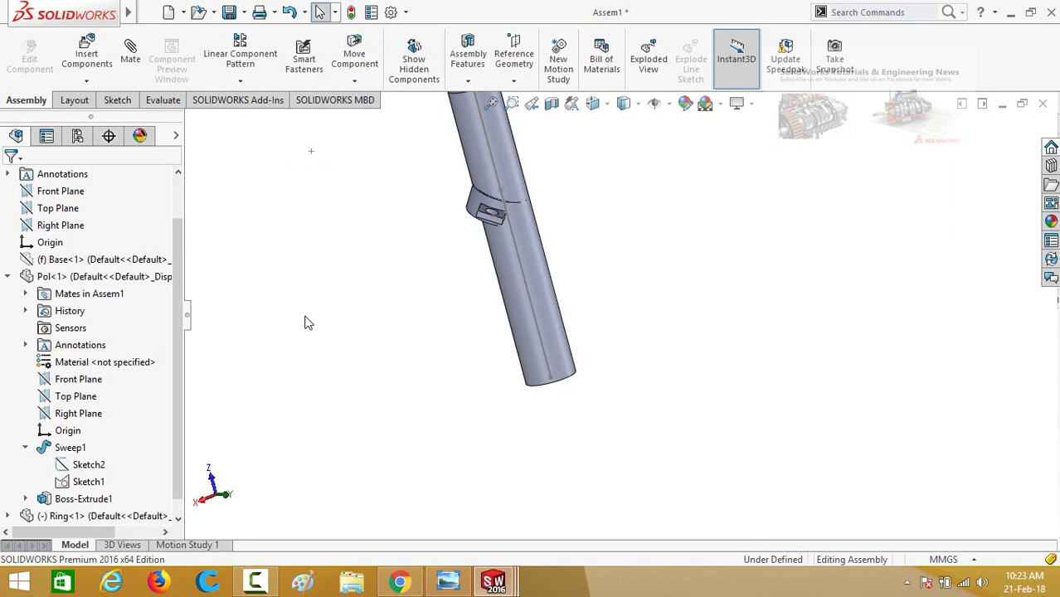
left_click(27, 259)
left_click(113, 220)
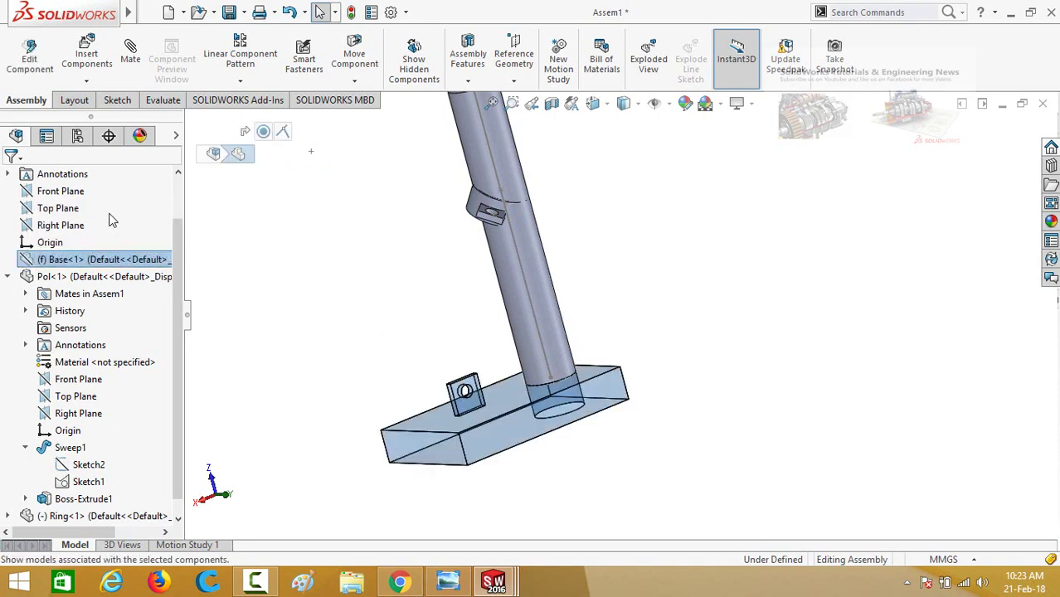
left_click(404, 306)
Move and tilt the ring on the pole to test its remaining freedom with one Path Mate.
middle_click_drag(407, 301, 468, 202)
left_click_drag(478, 195, 415, 208)
middle_click_drag(414, 207, 523, 262)
scroll(523, 262, "down", 2)
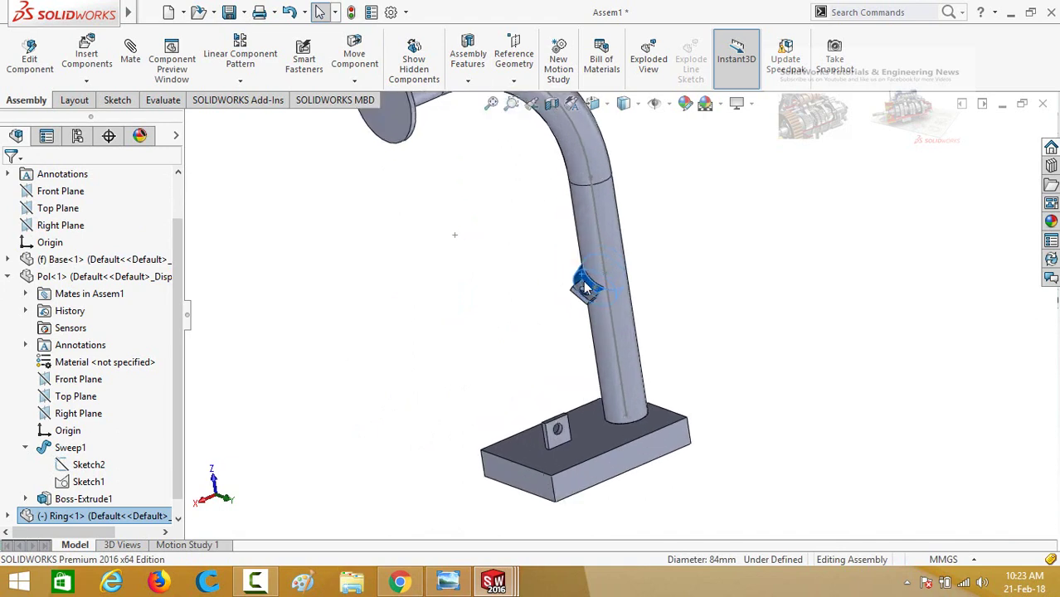
left_click_drag(582, 285, 535, 310)
scroll(559, 305, "down", 3)
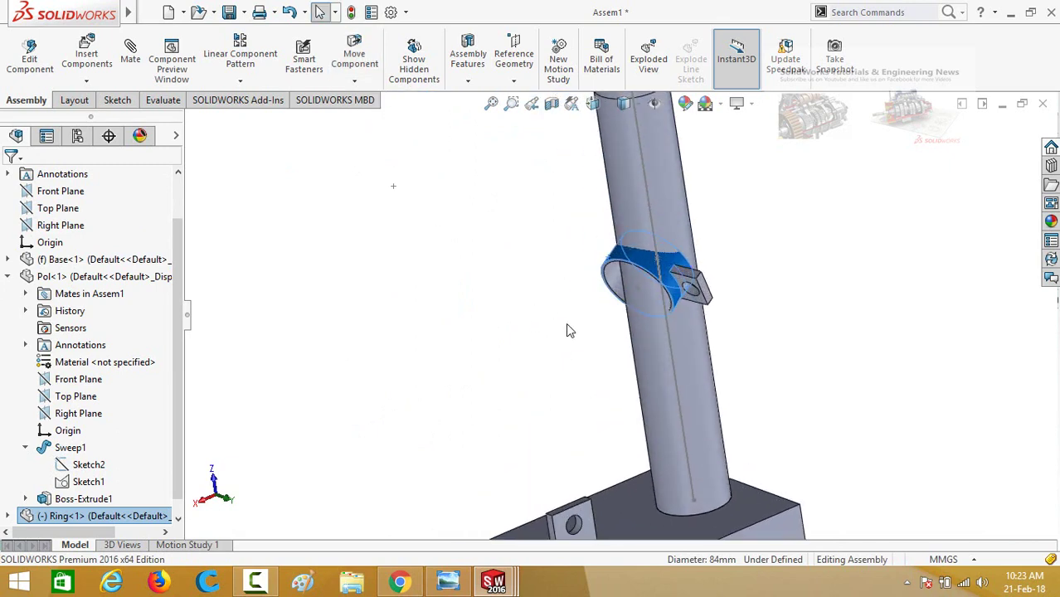
mouse_move(570, 331)
middle_mouse_down()
mouse_move(575, 316)
mouse_move(554, 322)
middle_mouse_up()
left_click(554, 322)
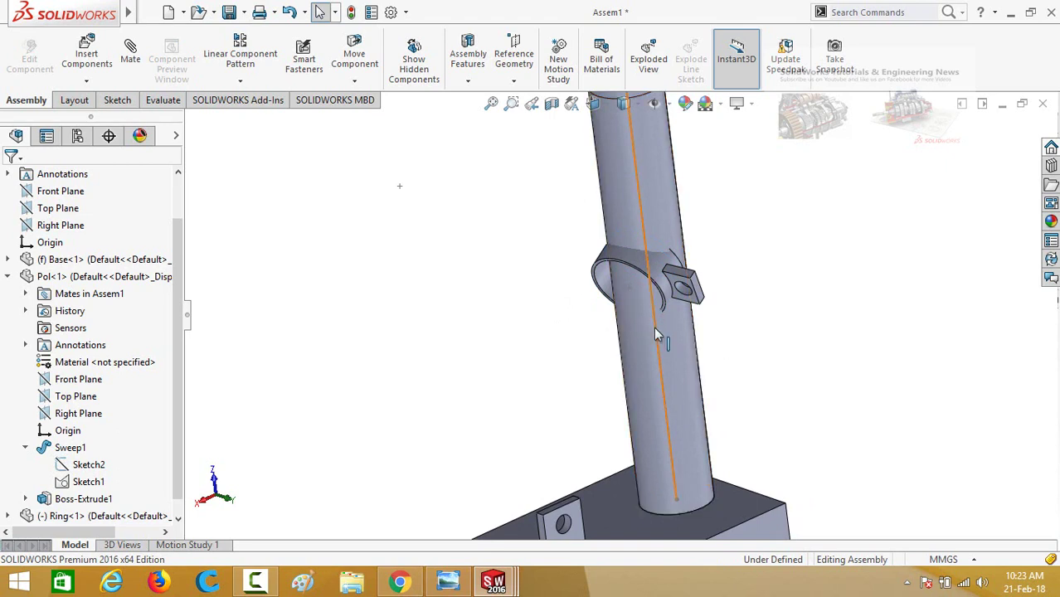
Begin a second Path Mate with the ring's other 3D sketch point as the component vertex.
left_click(130, 56)
scroll(171, 330, "down", 8)
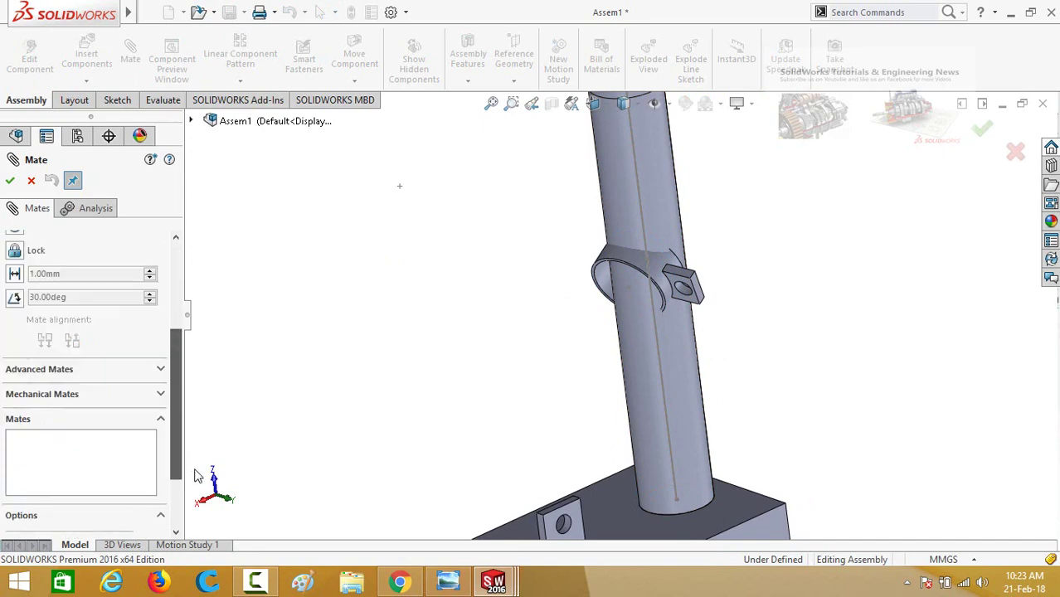
left_click(39, 304)
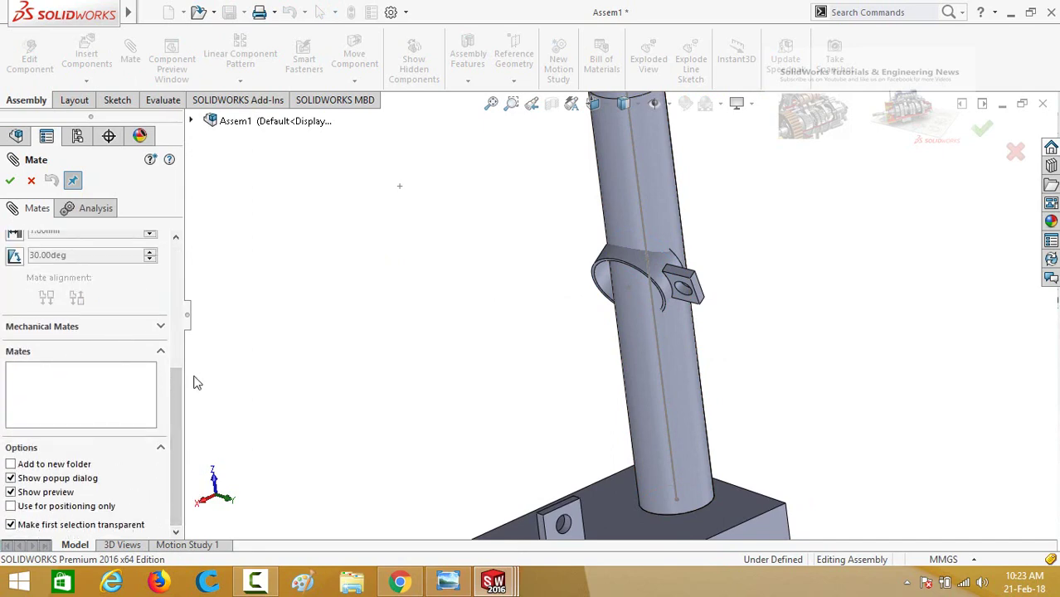
scroll(182, 317, "up", 3)
left_click(37, 353)
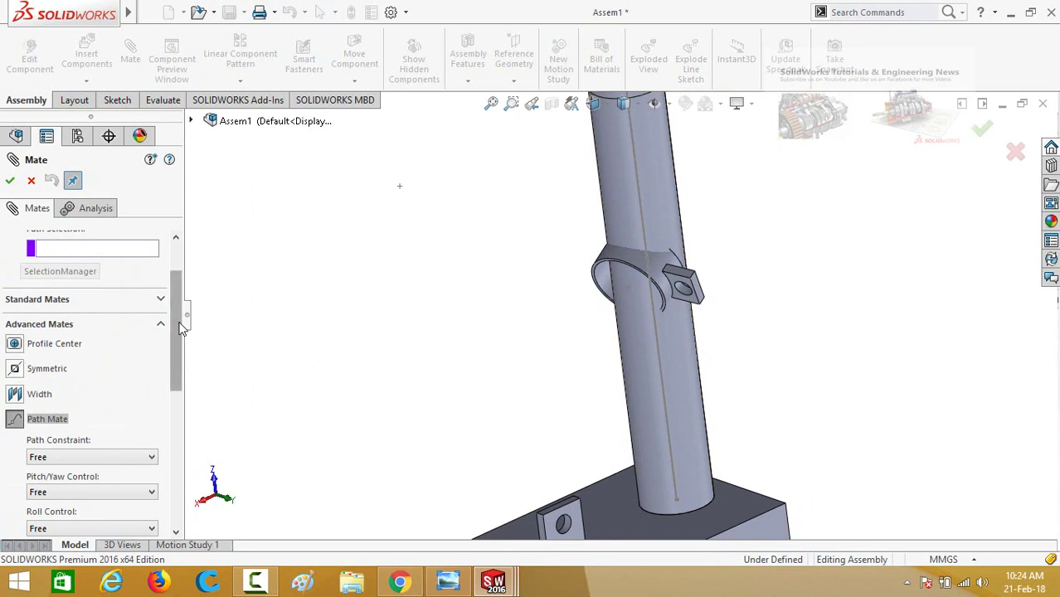
left_click_drag(179, 327, 180, 297)
scroll(695, 294, "down", 1)
scroll(659, 296, "down", 1)
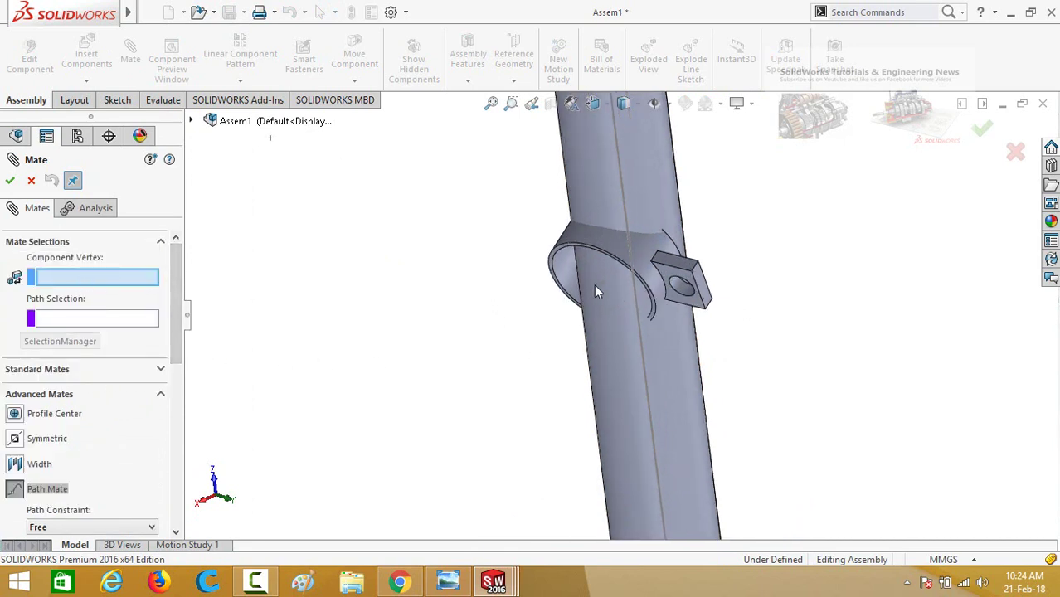
left_click(602, 285)
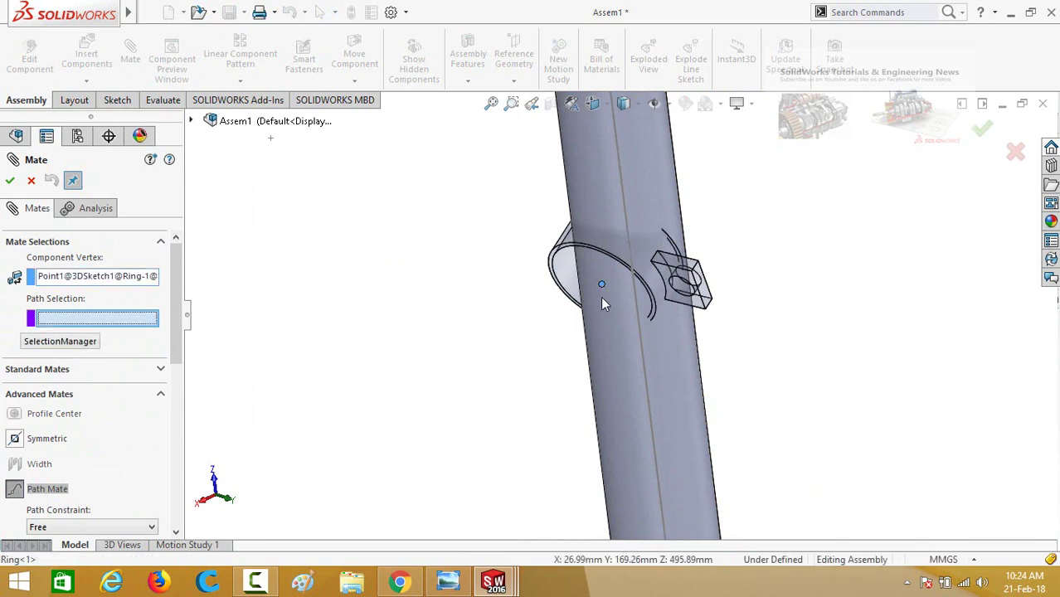
Use the pole's centreline as the open-loop path for the second Path Mate and finish the mate.
left_click(50, 344)
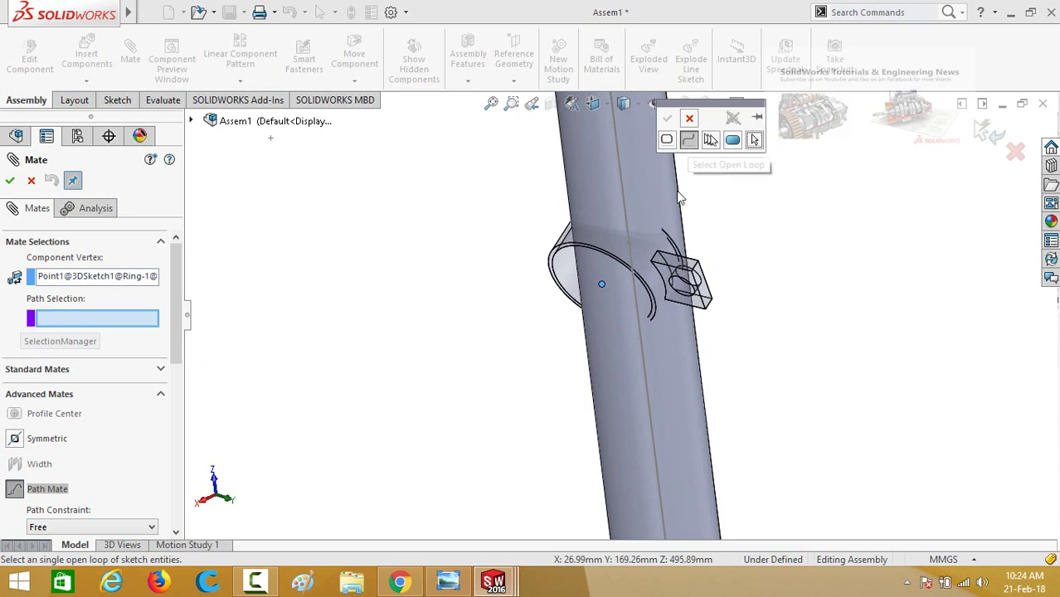
left_click(639, 322)
scroll(380, 322, "up", 4)
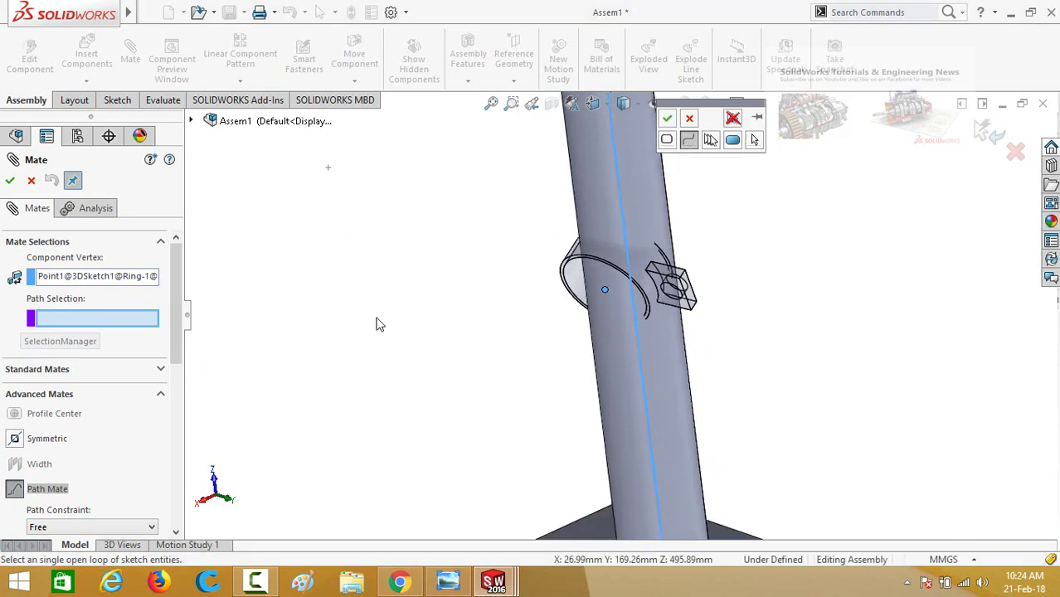
left_click(667, 119)
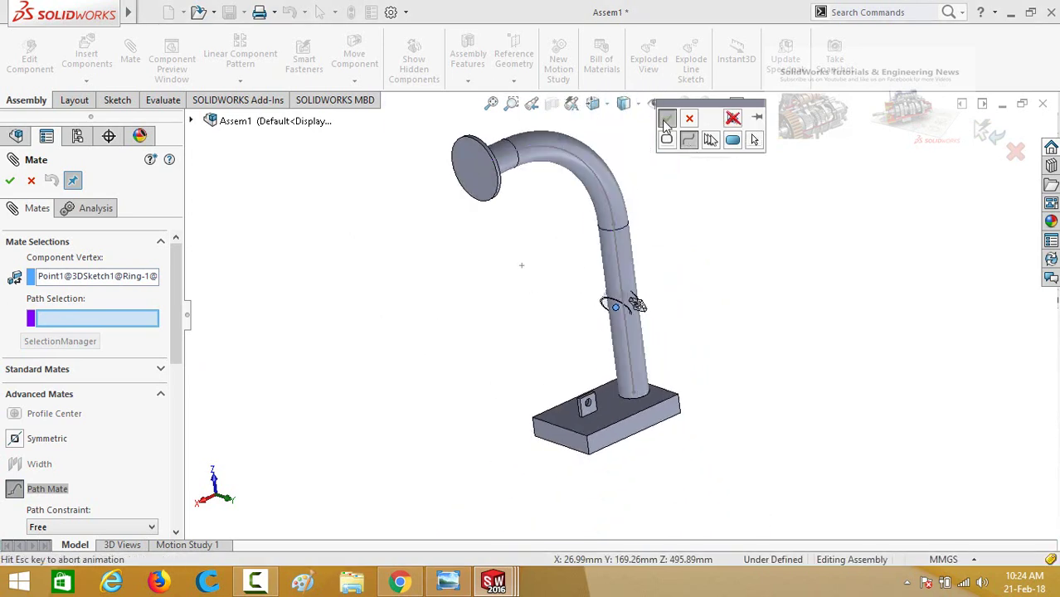
left_click(11, 183)
left_click(9, 182)
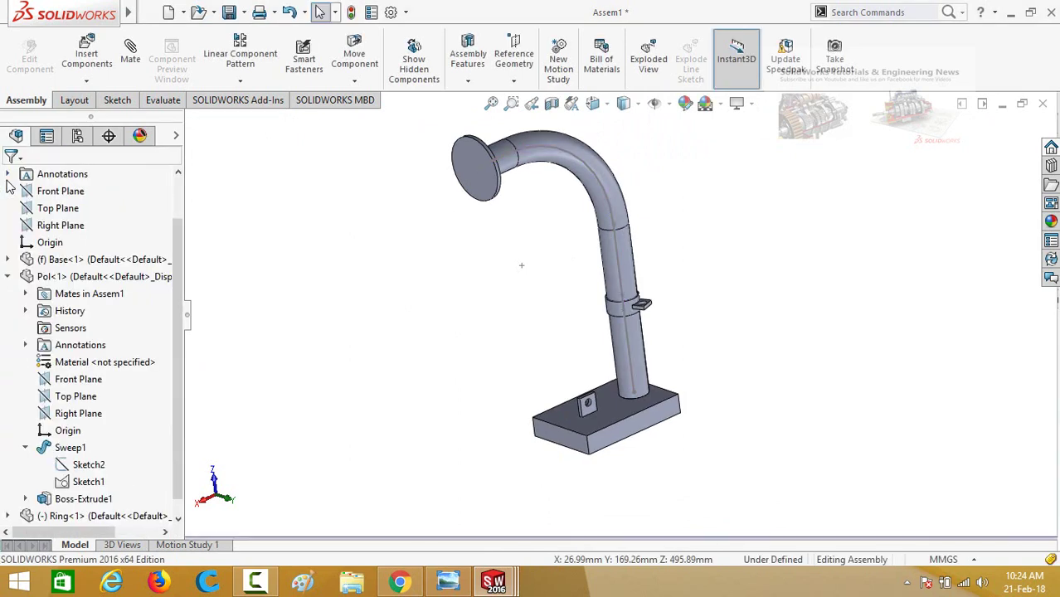
Test the ring's travel by moving it around the pole's bend and back down to the base.
scroll(547, 328, "down", 2)
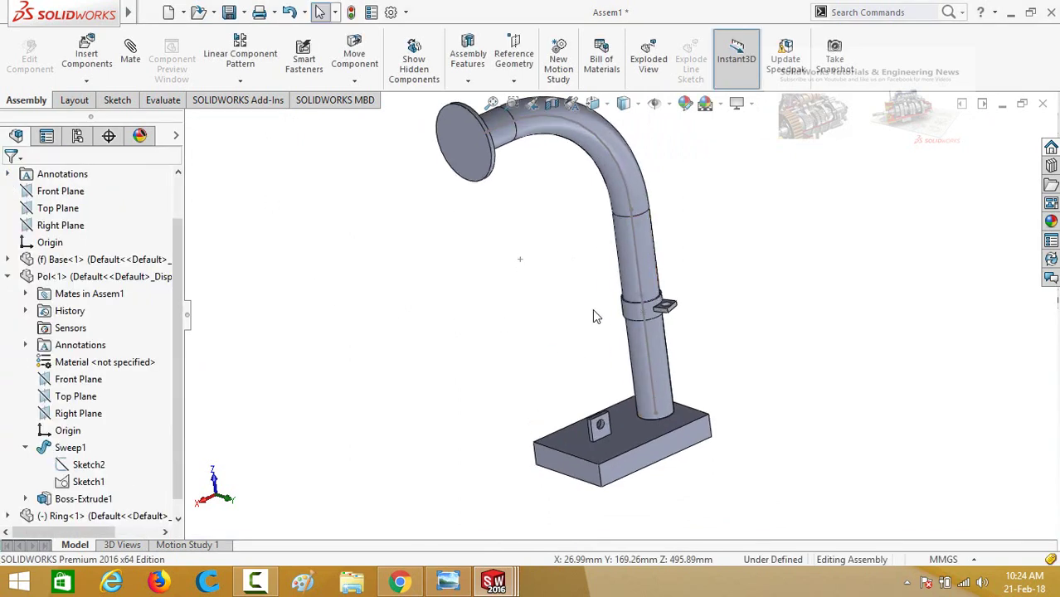
left_click_drag(639, 325, 473, 192)
left_click(595, 224)
scroll(595, 223, "up", 2)
mouse_move(568, 226)
middle_mouse_down()
mouse_move(518, 294)
mouse_move(574, 238)
middle_mouse_up()
scroll(567, 223, "down", 3)
left_click_drag(539, 207, 770, 437)
scroll(771, 437, "up", 2)
left_click_drag(710, 488, 780, 508)
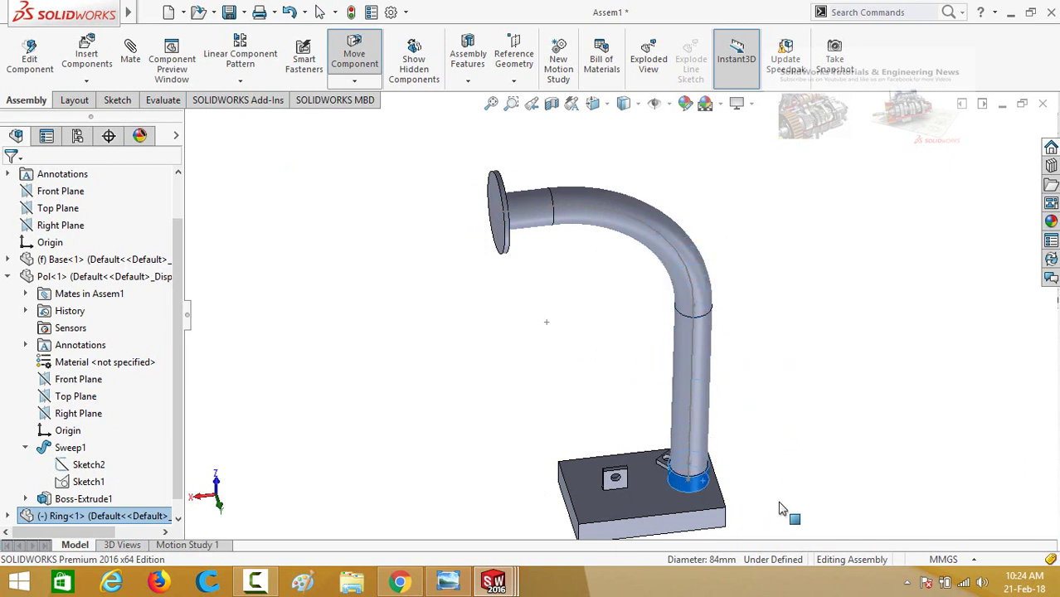
Position the ring slightly above the base plate and turn its lug towards the side of the plate's lug.
left_click_drag(799, 445, 736, 443)
scroll(756, 445, "down", 3)
scroll(755, 448, "up", 3)
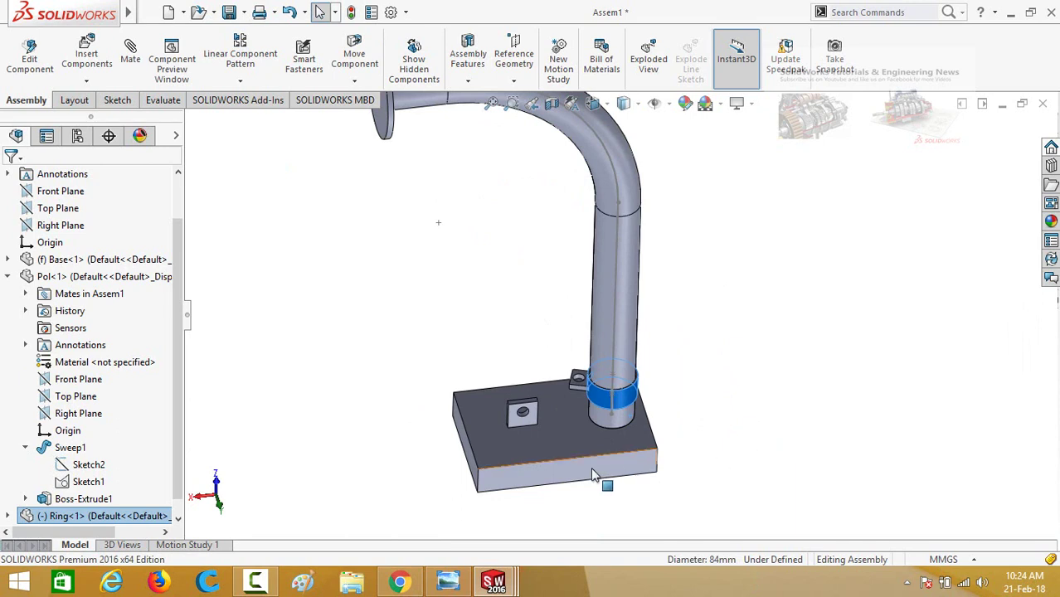
scroll(593, 476, "down", 1)
scroll(560, 292, "down", 1)
scroll(554, 345, "down", 1)
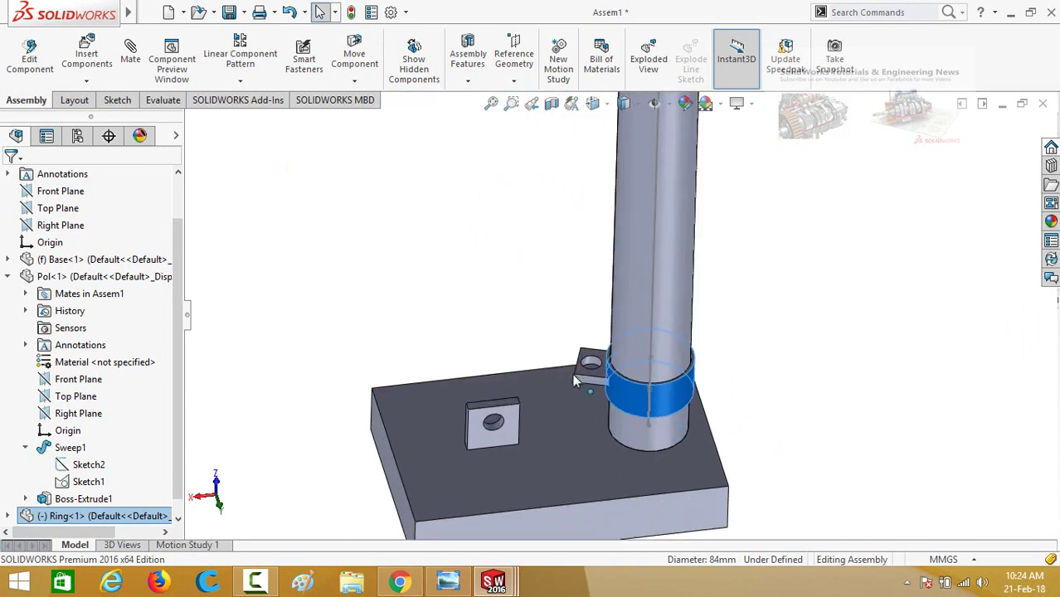
left_click_drag(583, 368, 597, 410)
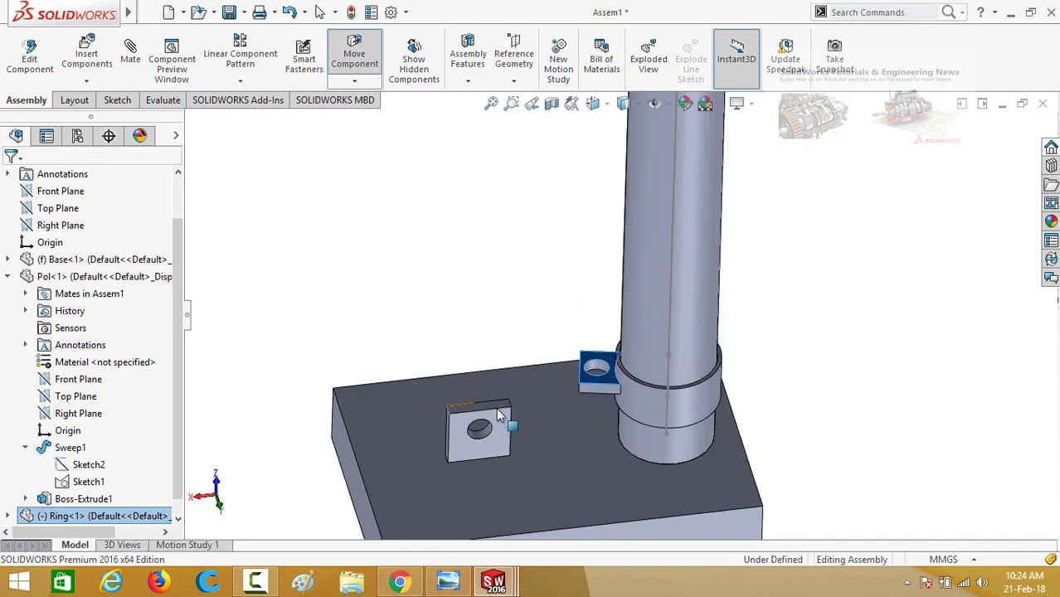
left_click(540, 337)
mouse_move(540, 338)
middle_mouse_down()
mouse_move(547, 254)
mouse_move(543, 321)
middle_mouse_up()
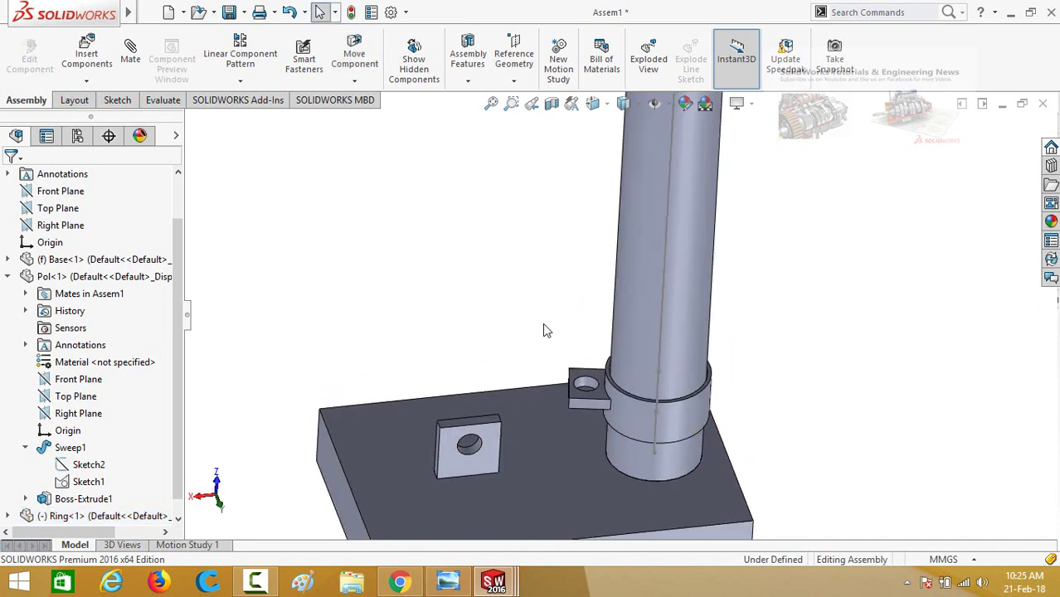
Add a Parallel mate between the short top edge of the base plate's lug and the end face of the ring's lug.
left_click(500, 419)
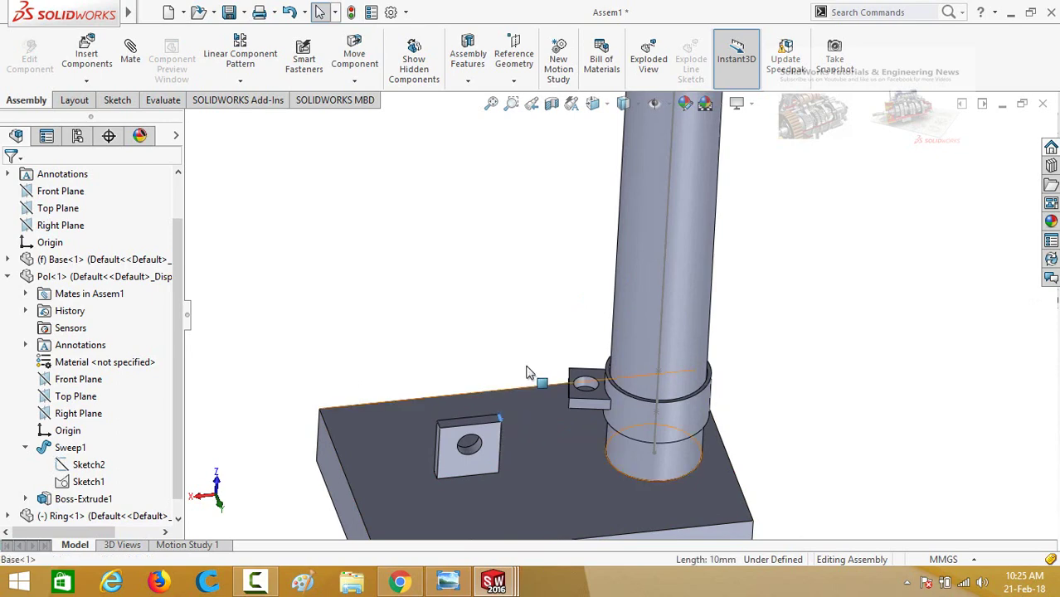
scroll(531, 373, "down", 2)
middle_click_drag(549, 372, 537, 431)
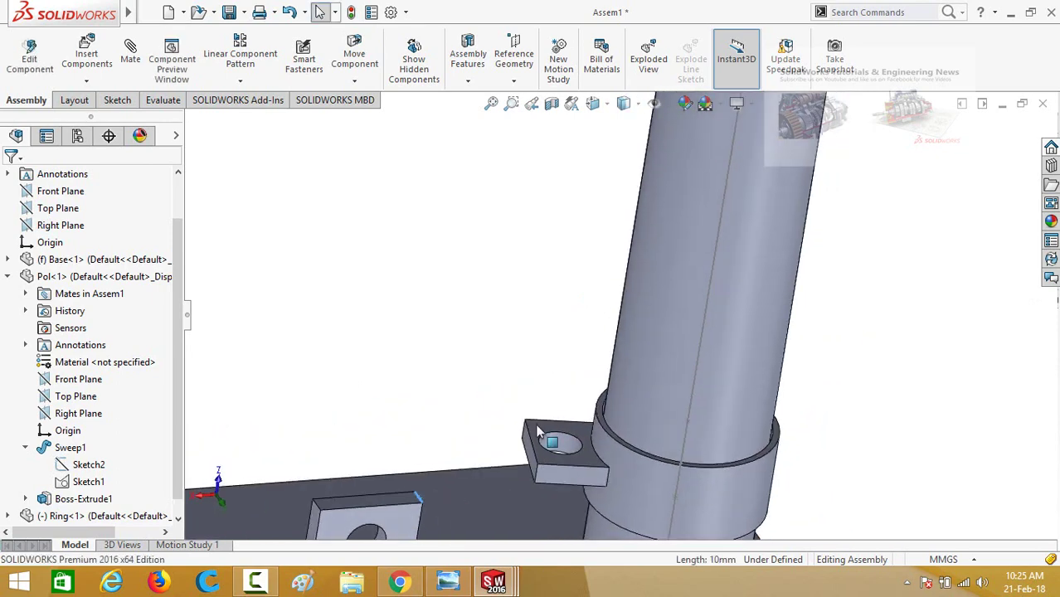
left_click(527, 450)
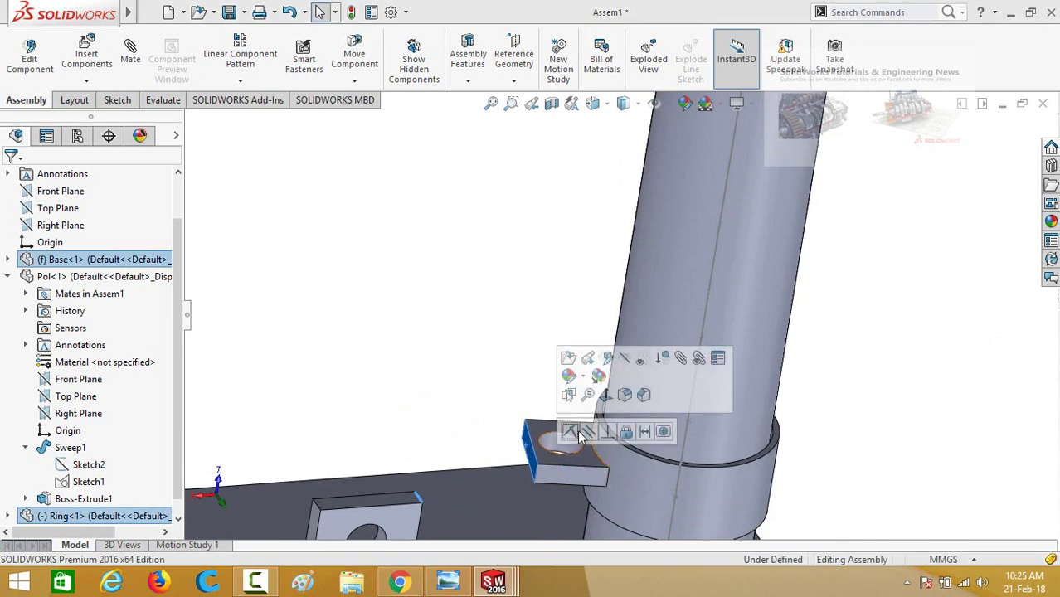
left_click(590, 433)
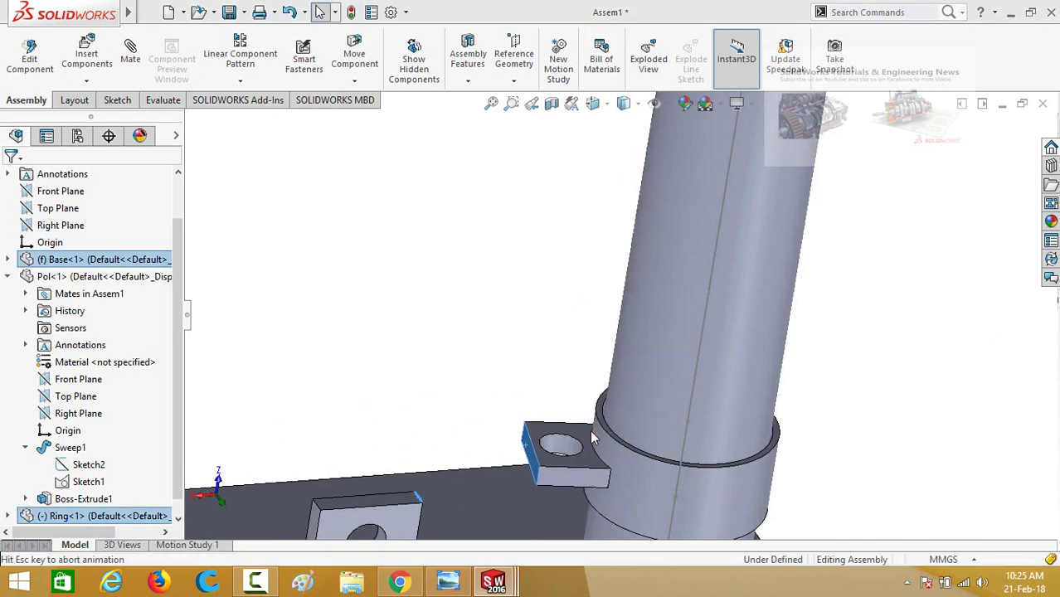
scroll(506, 339, "down", 3)
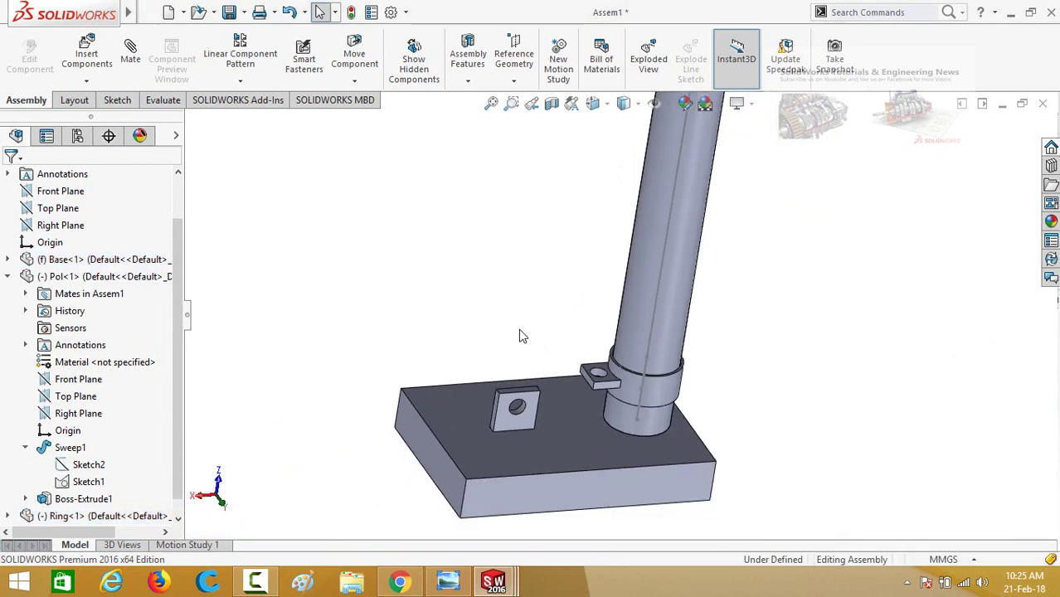
Slide the ring up the pole and around its bend, leaving it on the straight end beside the flange.
left_click_drag(634, 395, 638, 160)
scroll(578, 261, "down", 3)
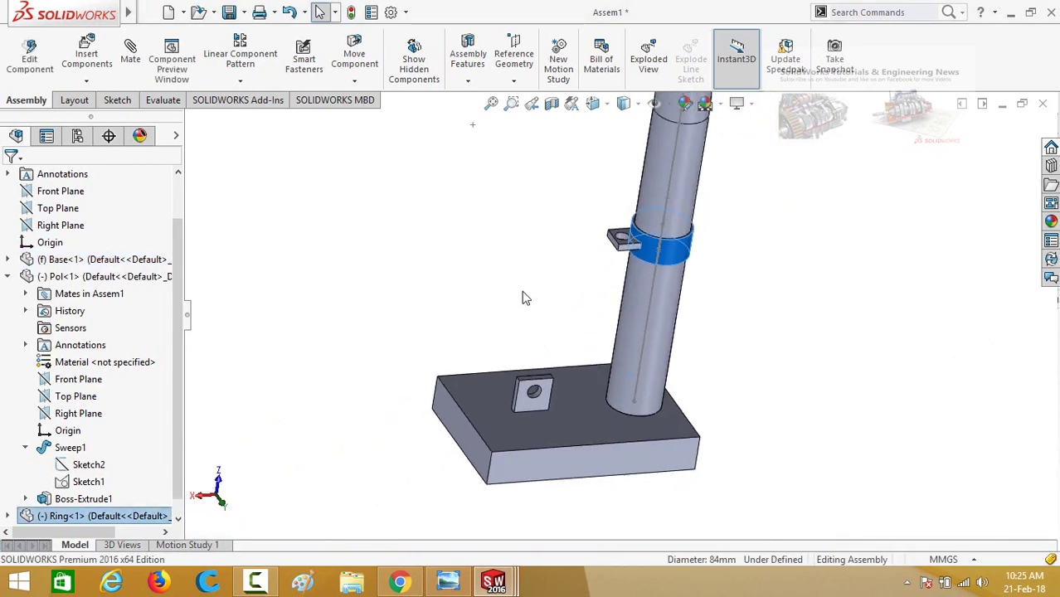
scroll(579, 261, "down", 2)
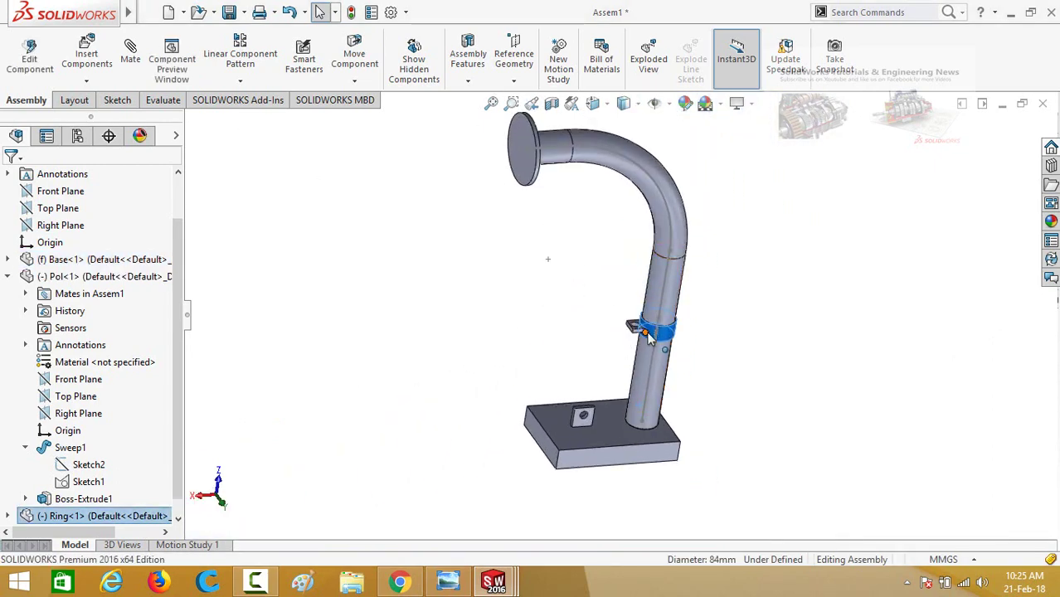
left_click_drag(653, 336, 513, 162)
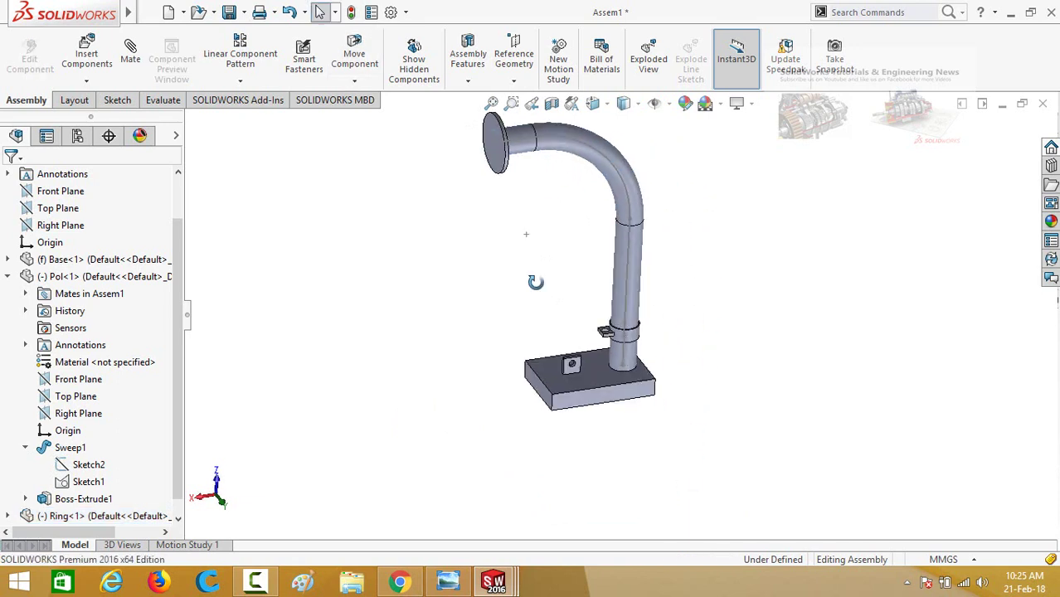
middle_click_drag(536, 282, 549, 267)
scroll(562, 249, "down", 1)
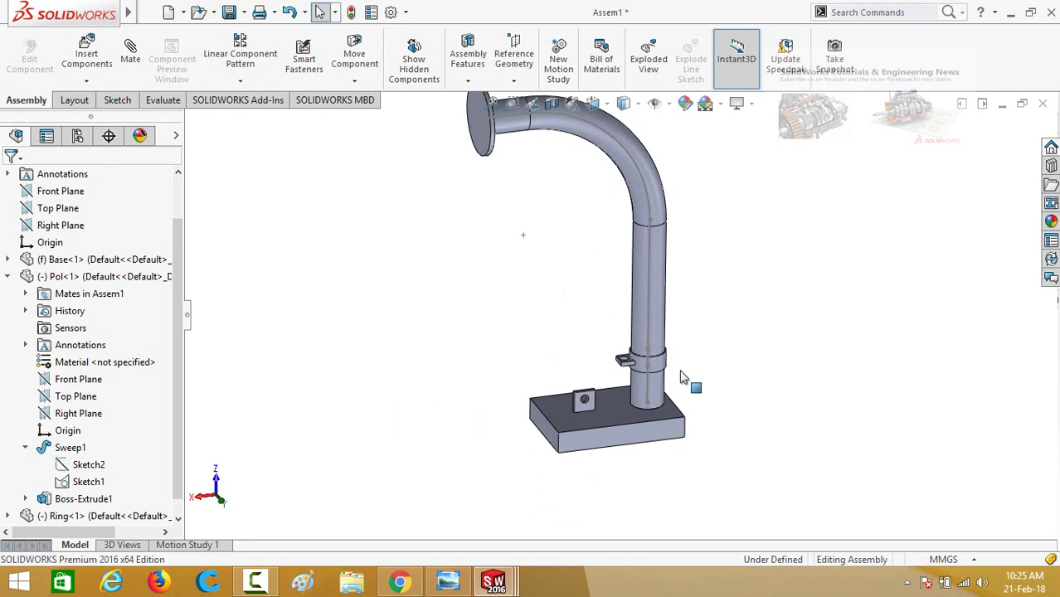
left_click_drag(632, 375, 531, 131)
left_click(451, 226)
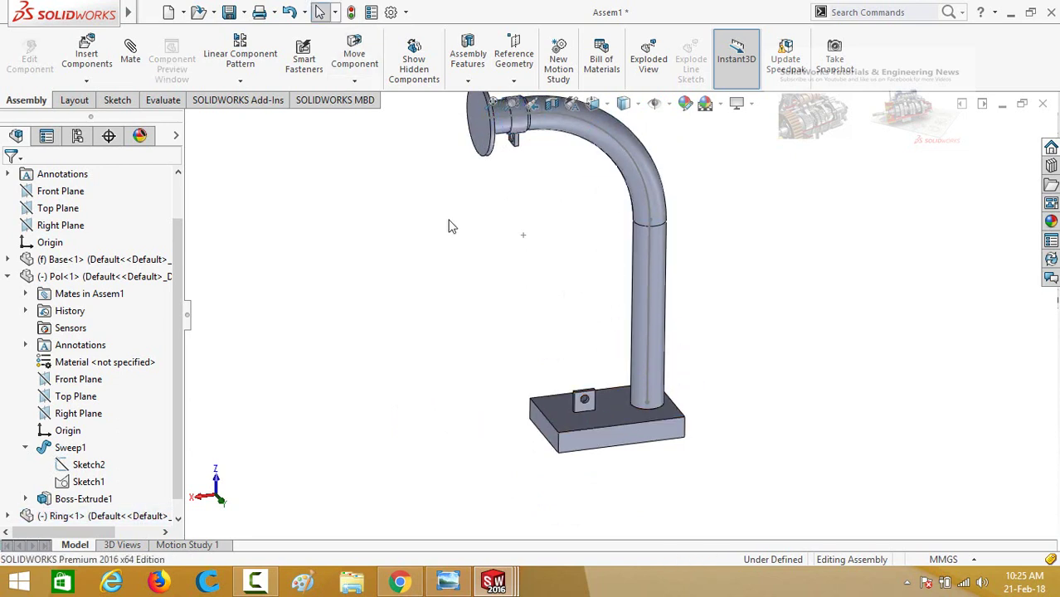
Create a 3D sketch with a line from the centre of the ring lug's hole to the centre of the base lug's hole.
left_click(117, 101)
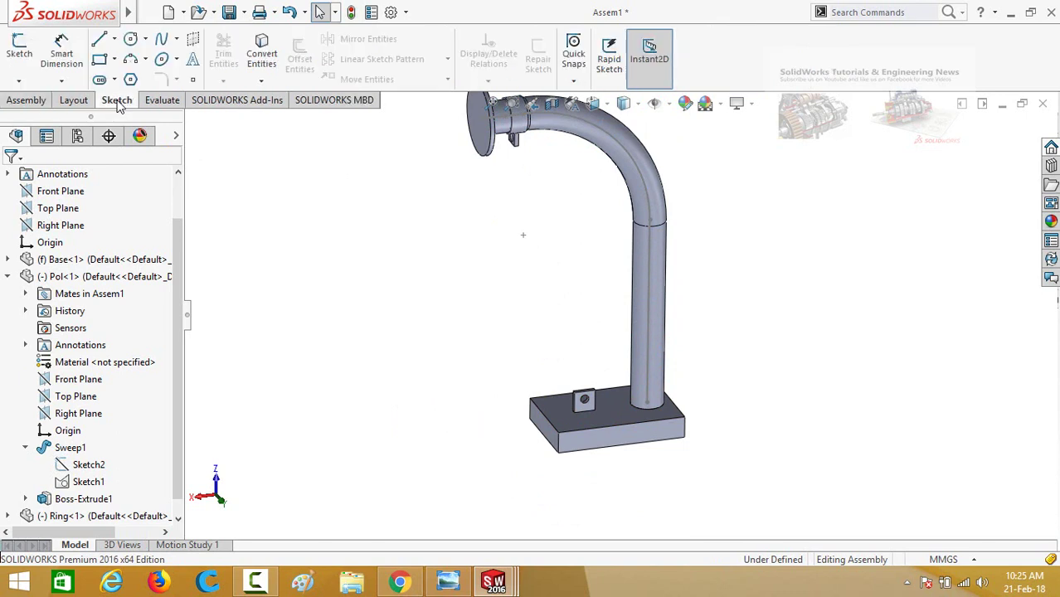
left_click(19, 82)
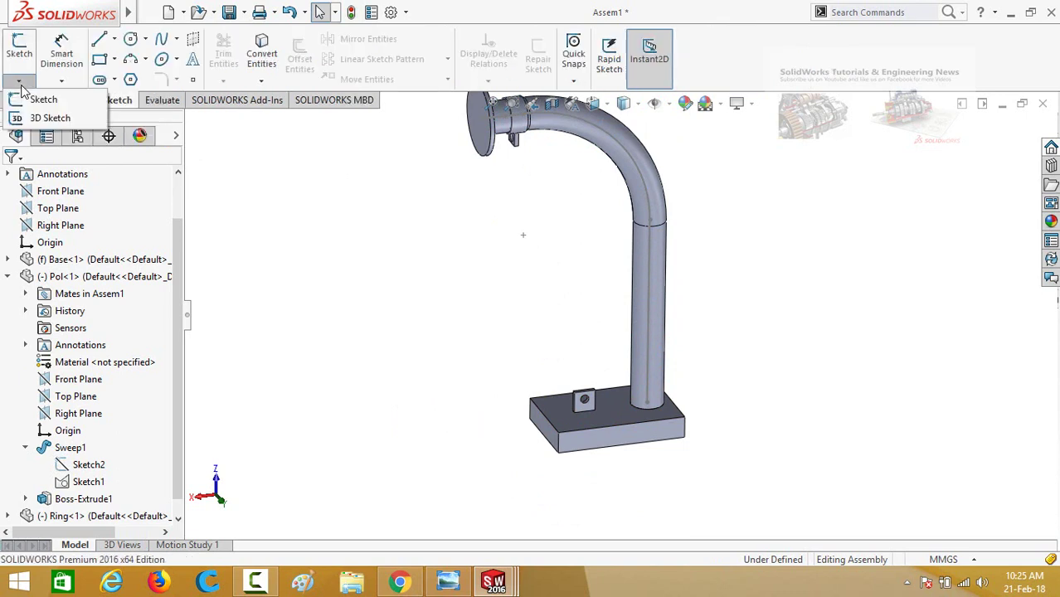
left_click(50, 118)
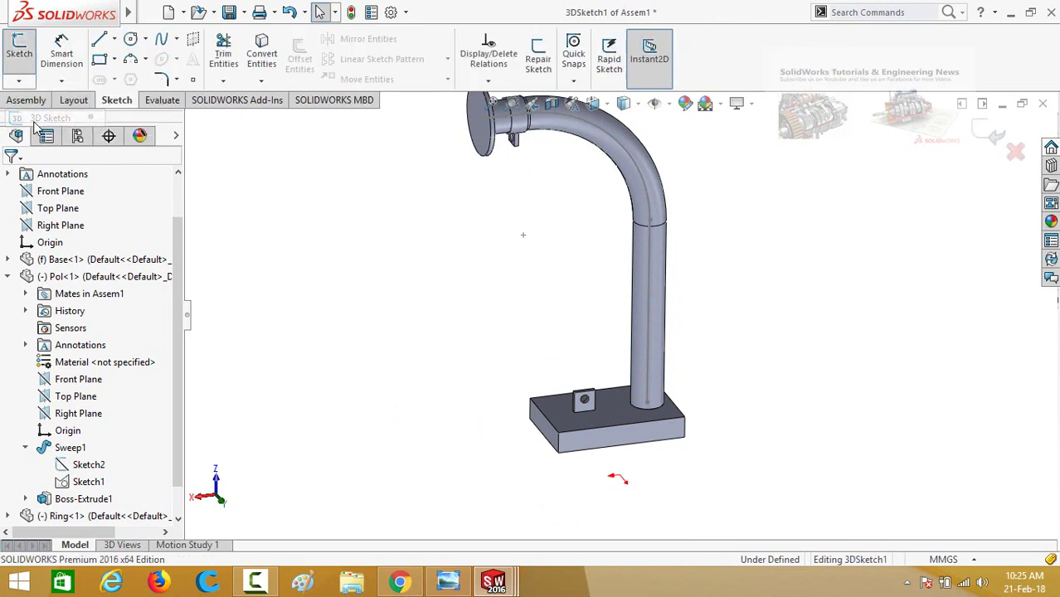
left_click(98, 43)
scroll(518, 199, "down", 5)
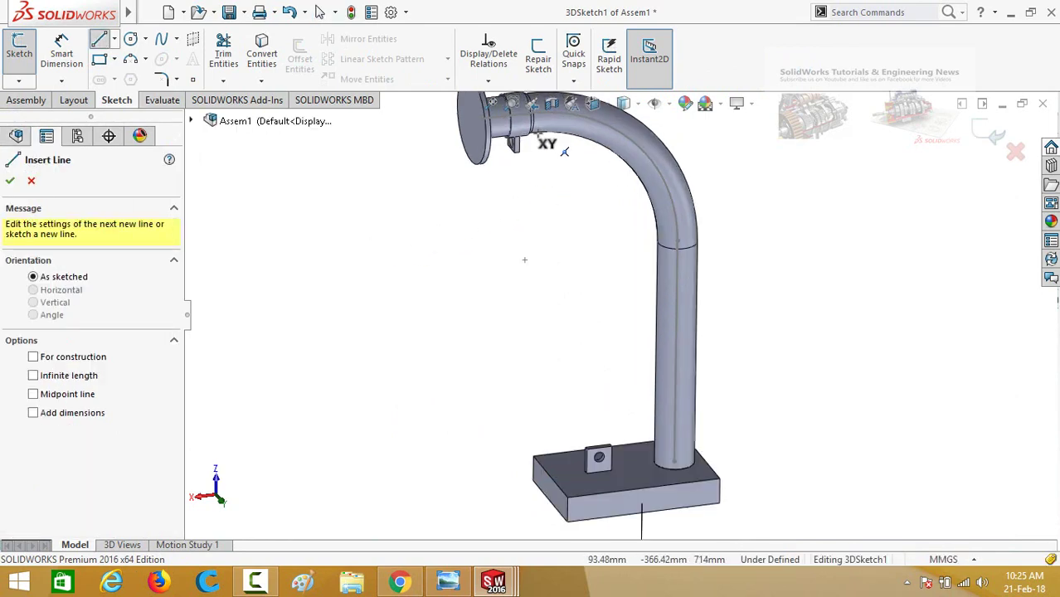
scroll(519, 199, "down", 2)
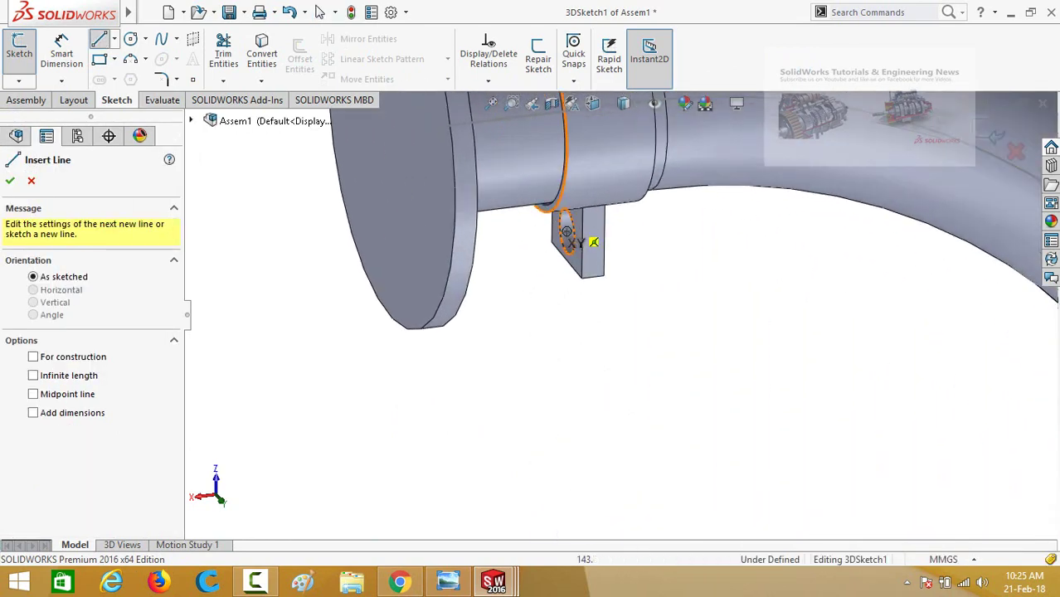
left_click(572, 273)
scroll(581, 373, "up", 6)
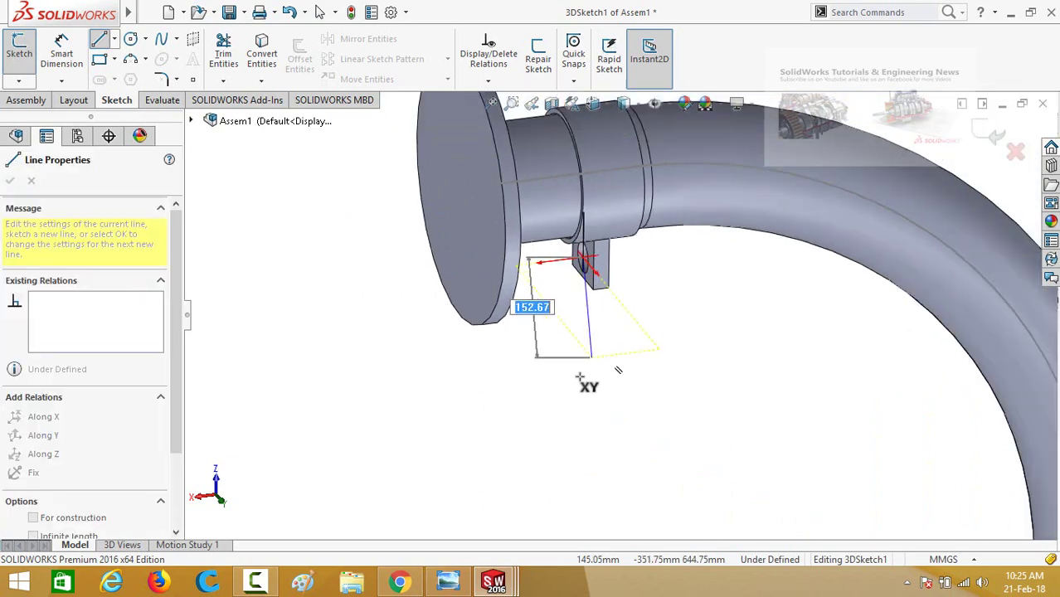
scroll(640, 424, "down", 7)
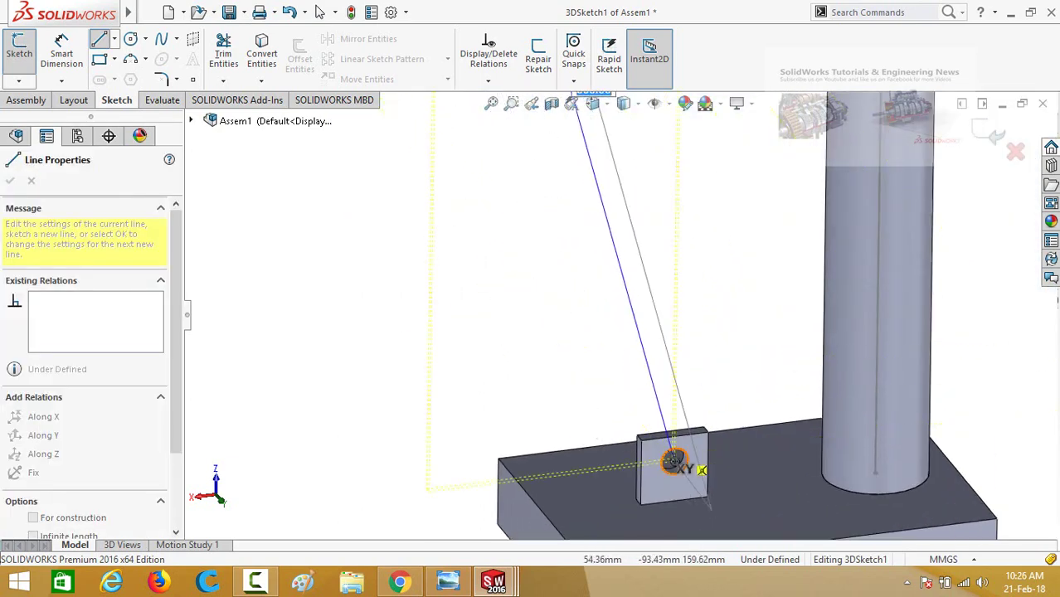
left_click(674, 462)
key("Escape")
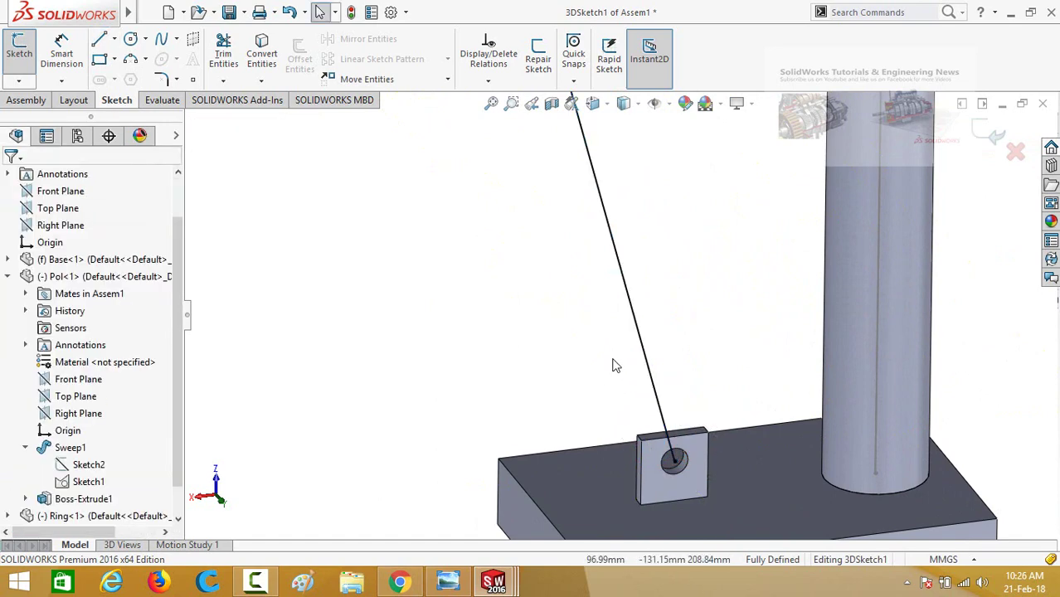
scroll(614, 361, "up", 5)
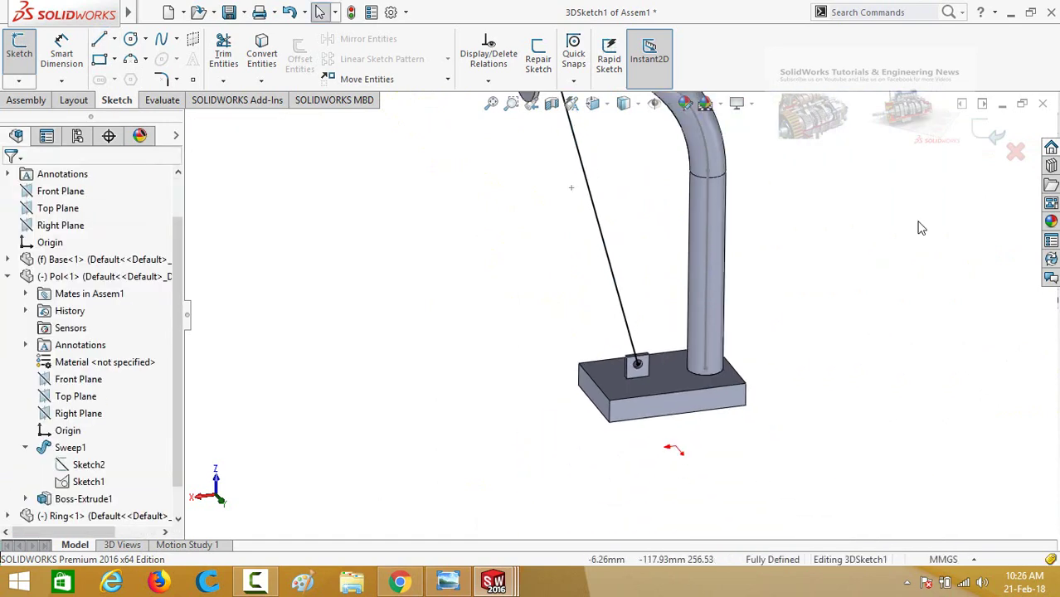
left_click(984, 136)
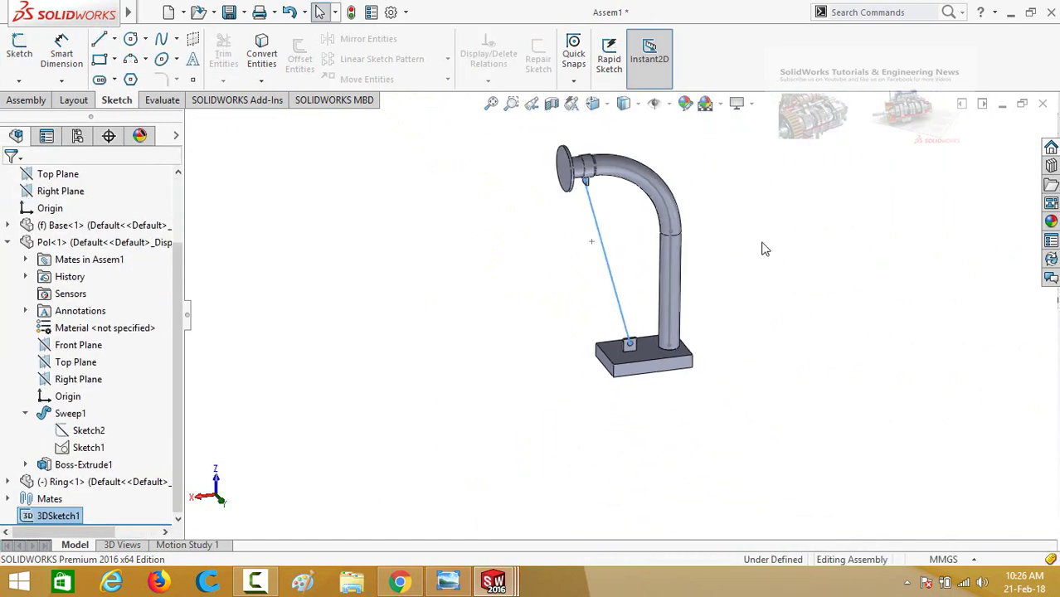
Test the 3D sketch line by sliding the ring into the bend and back towards the flange, rebuilding the assembly after each move.
scroll(664, 239, "down", 3)
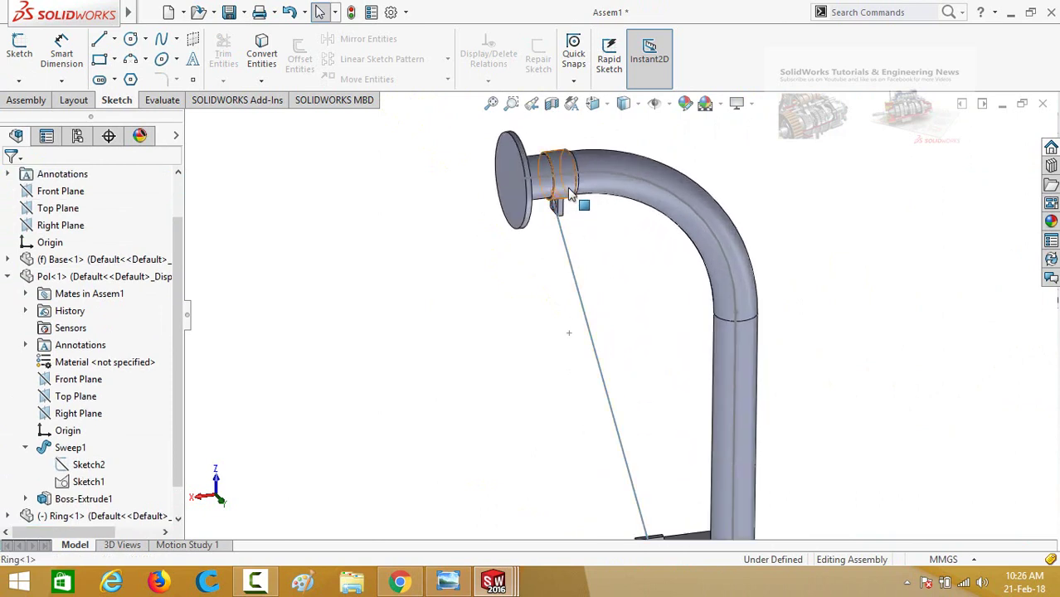
left_click(585, 195)
left_click_drag(587, 196, 711, 240)
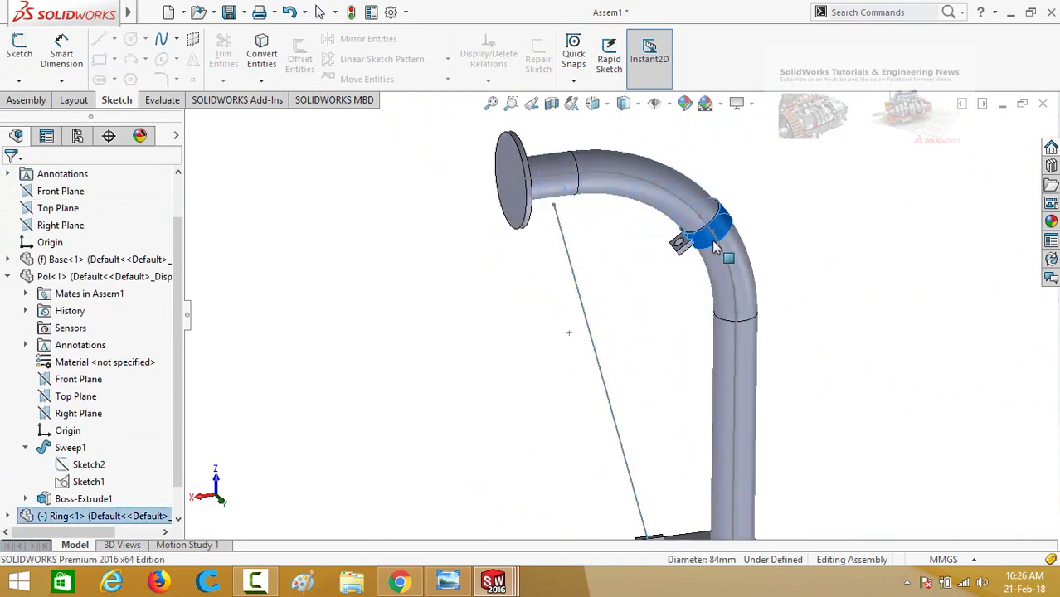
left_click(635, 336)
left_click(351, 16)
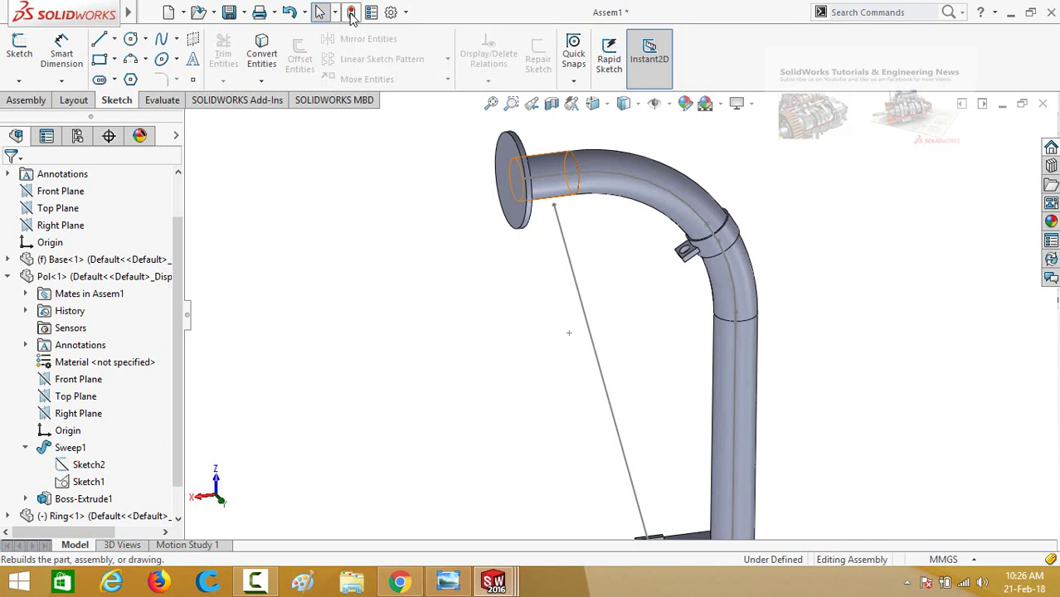
left_click(351, 16)
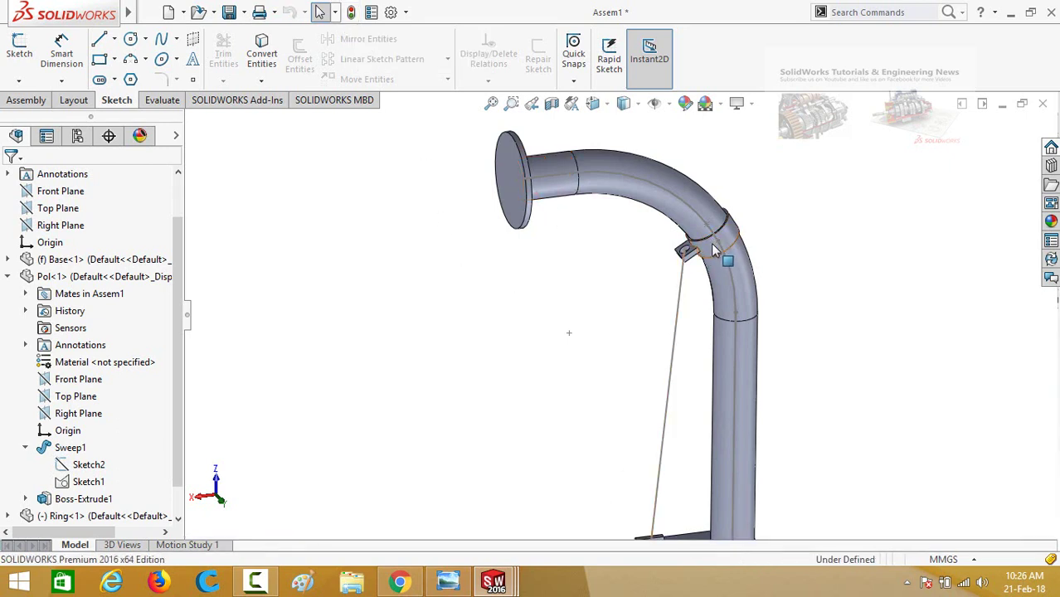
left_click_drag(714, 250, 533, 281)
left_click(352, 16)
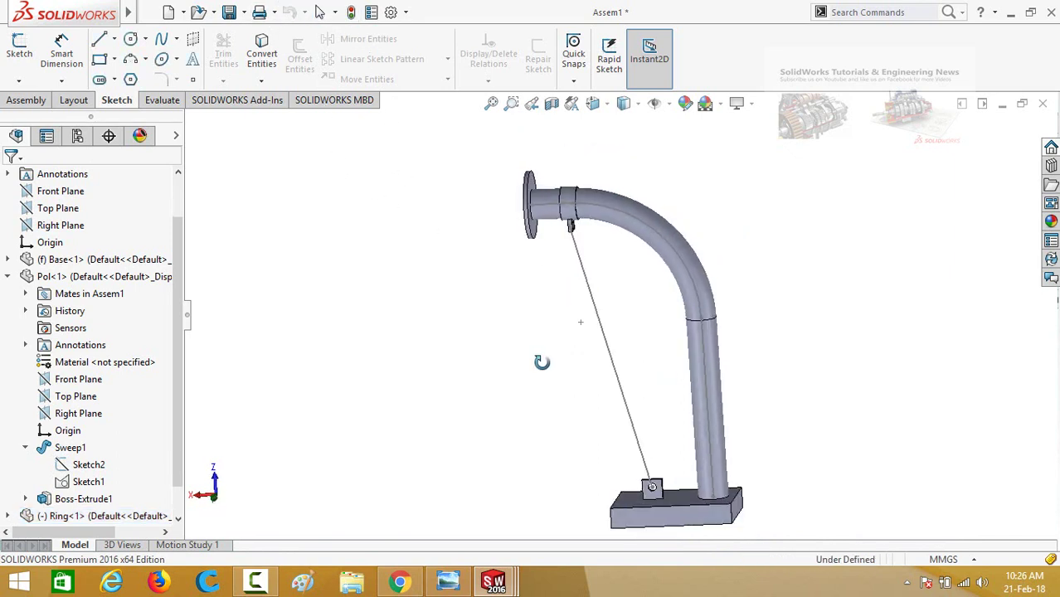
Hide the pole's centreline sketch.
scroll(666, 300, "down", 1)
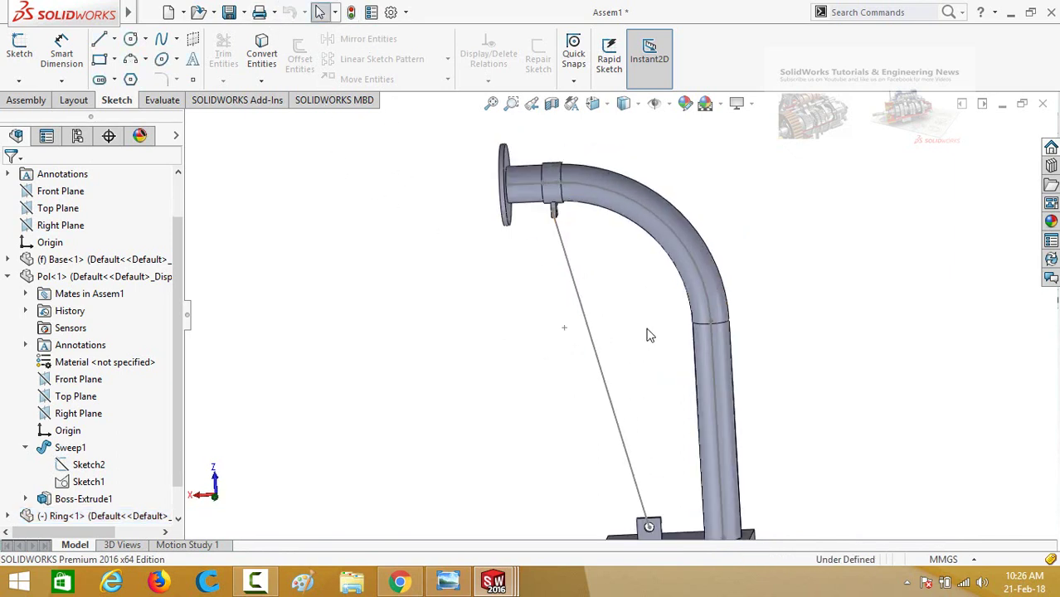
left_click(686, 253)
left_click(749, 206)
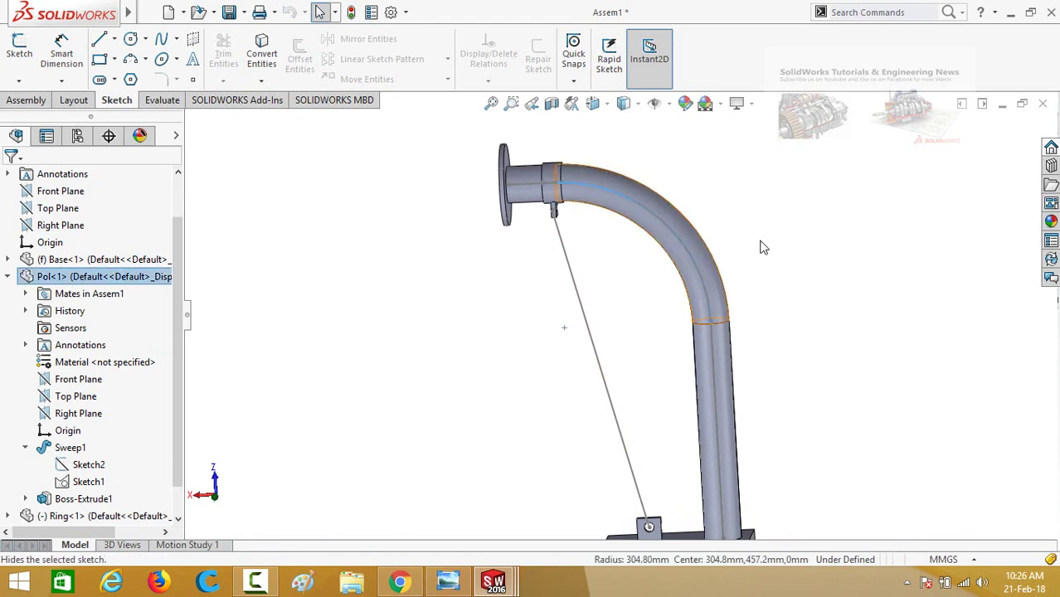
scroll(819, 357, "up", 2)
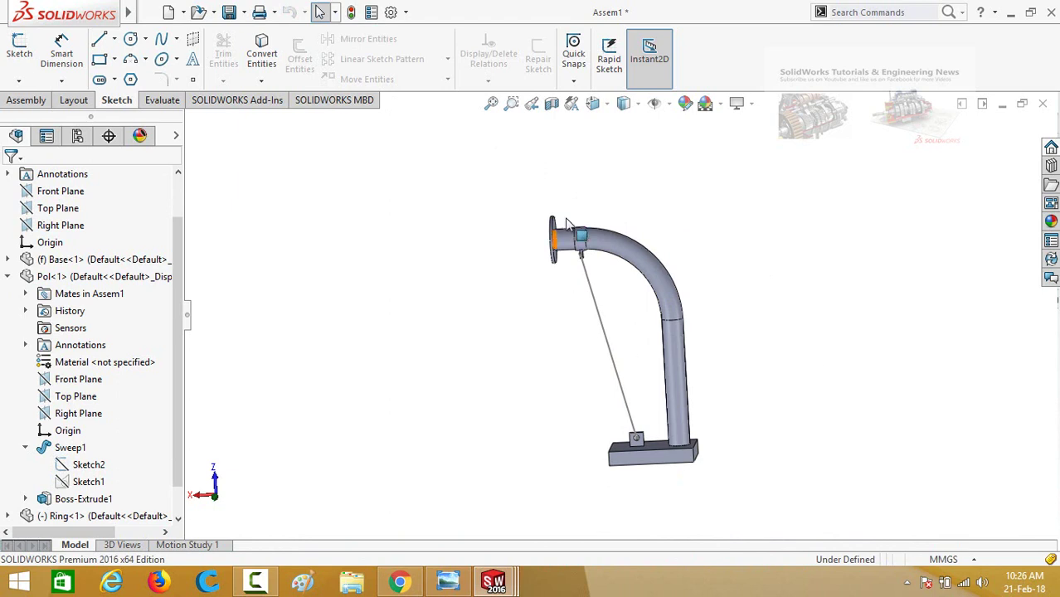
Hide the sketch containing the ring's axis points.
scroll(567, 224, "down", 5)
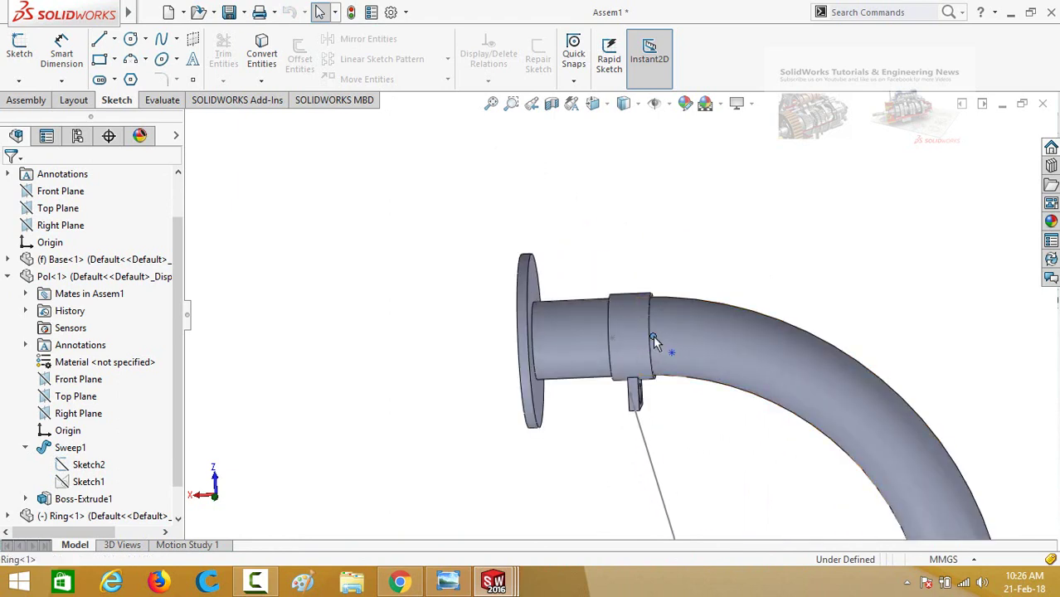
left_click(653, 336)
left_click(718, 288)
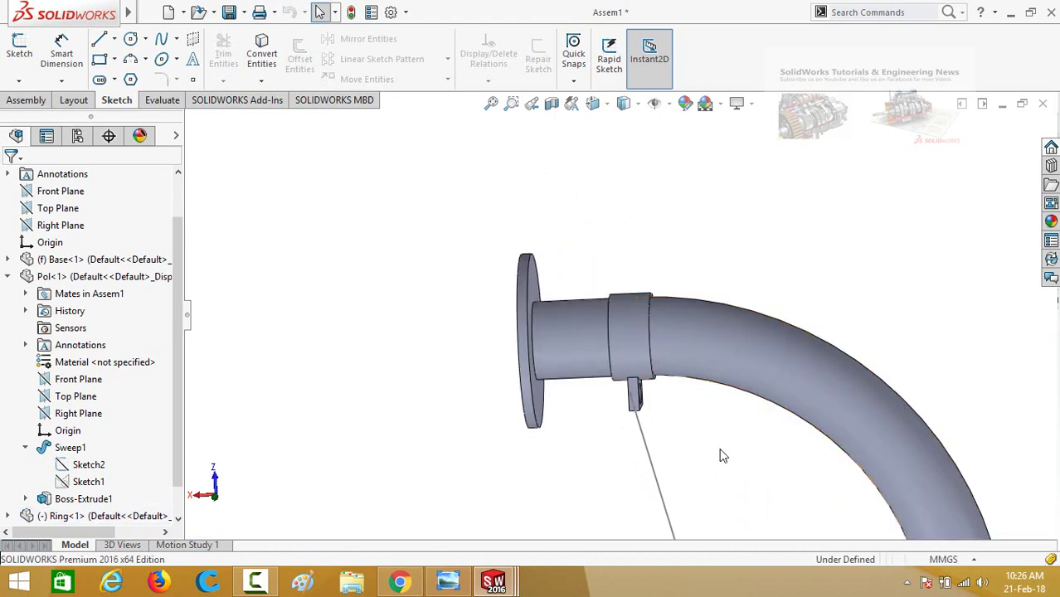
scroll(722, 455, "up", 6)
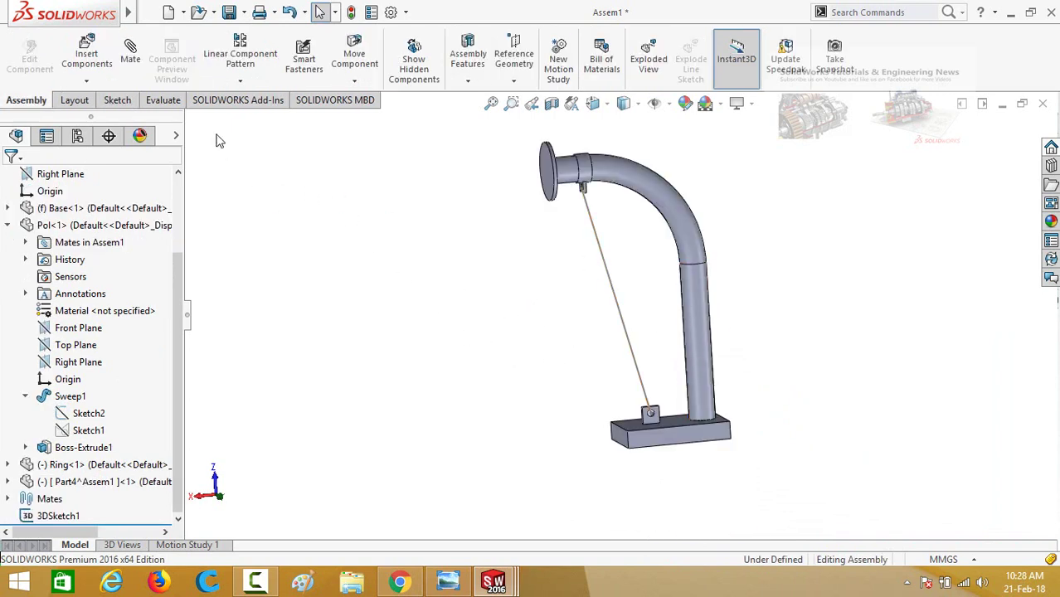
Insert a new part into the assembly, positioned on the front face of the base plate's lug.
left_click(87, 82)
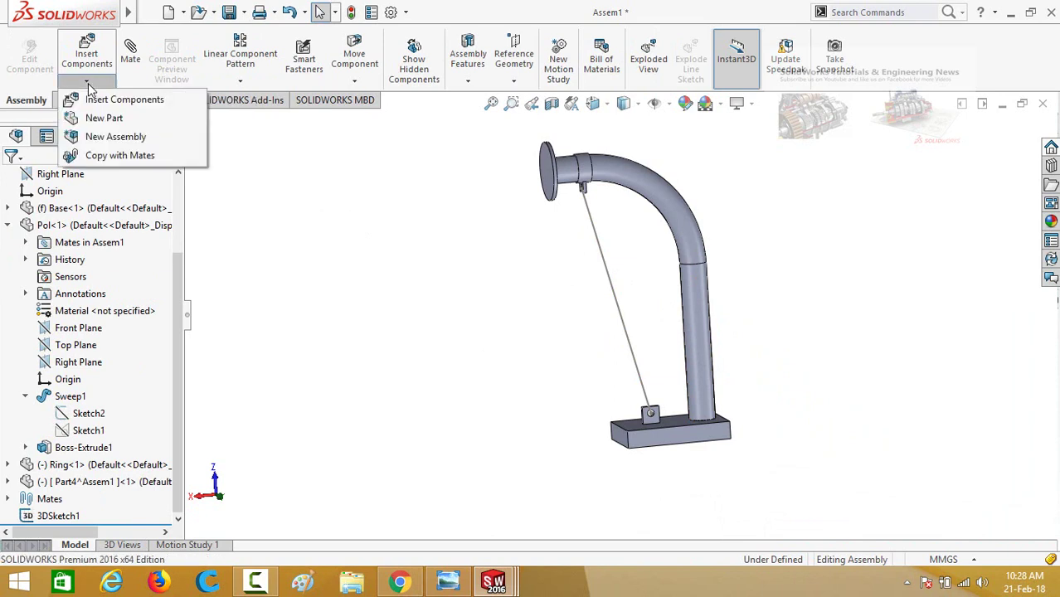
left_click(106, 122)
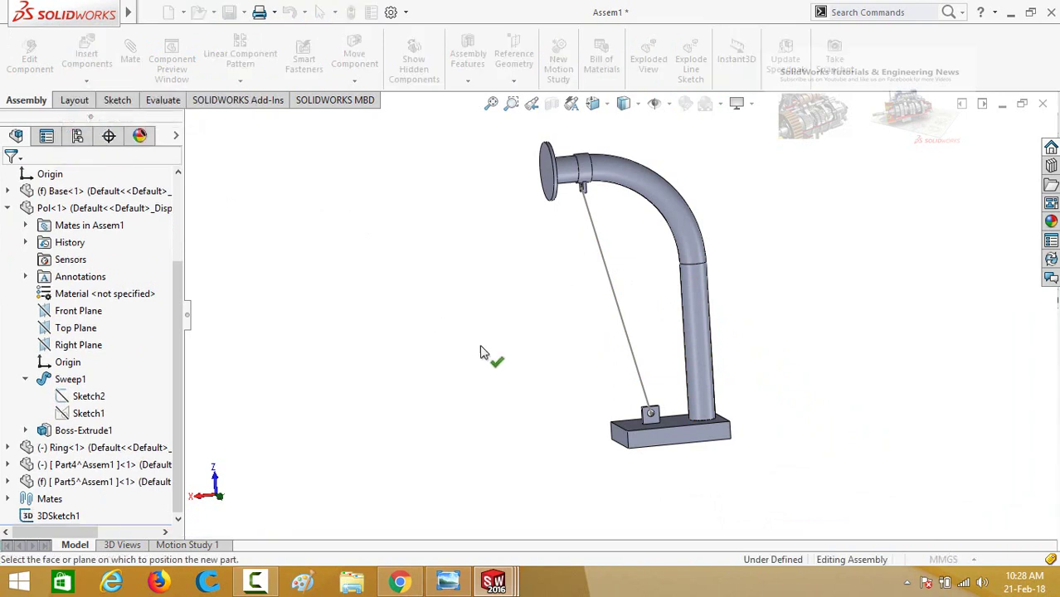
scroll(663, 389, "down", 4)
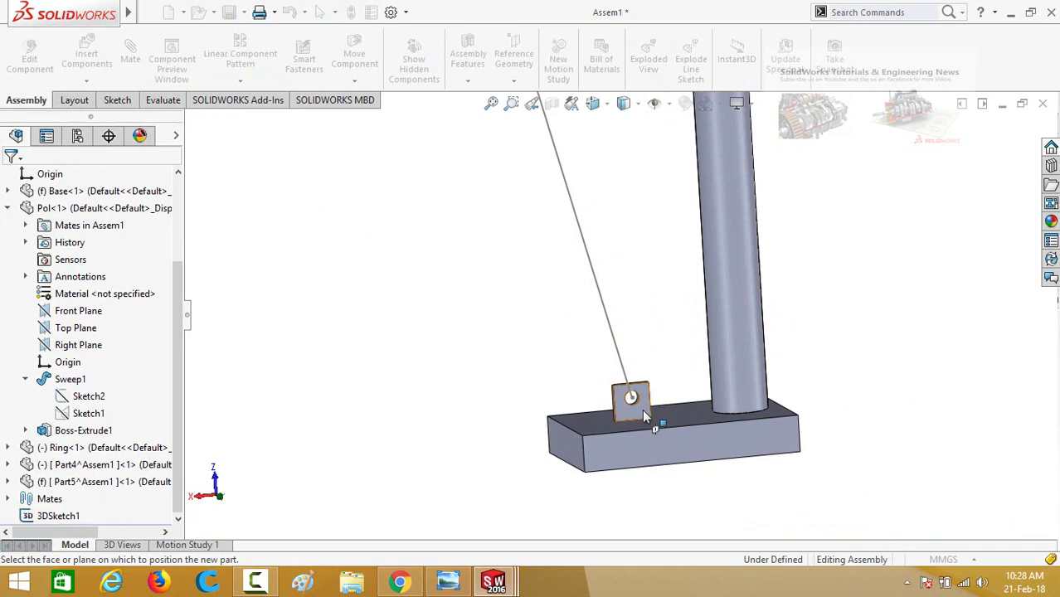
left_click(642, 409)
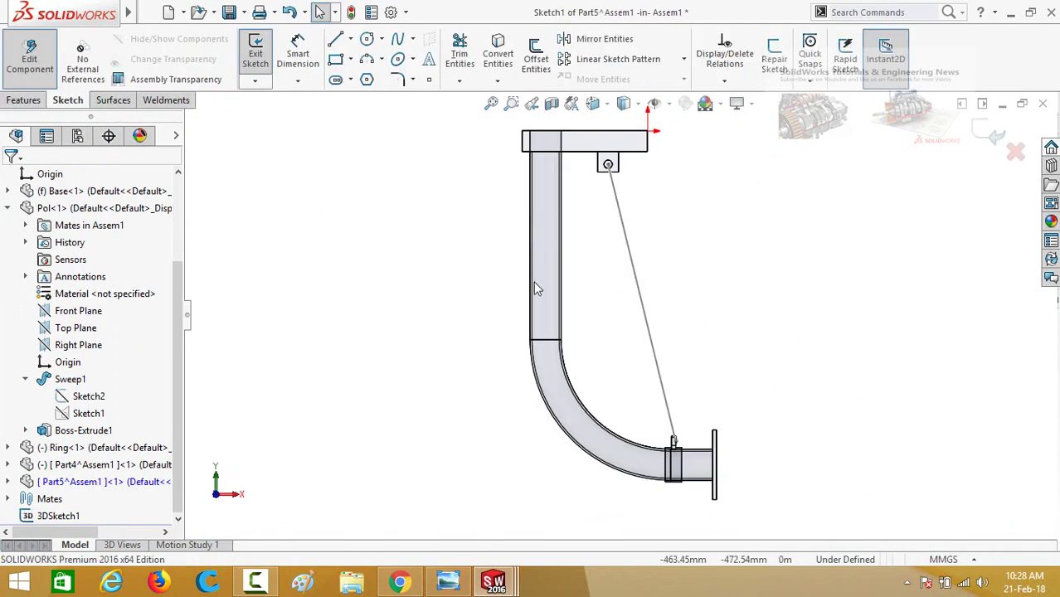
Sketch a circle about 35 mm in diameter between the pole and the base plate's lug.
scroll(581, 174, "down", 3)
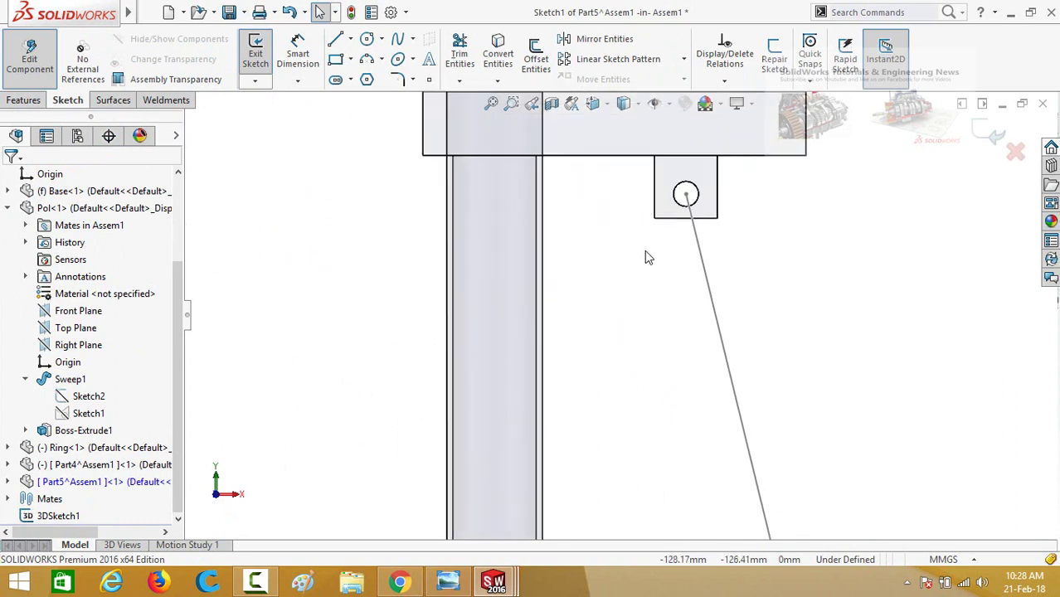
left_click(365, 42)
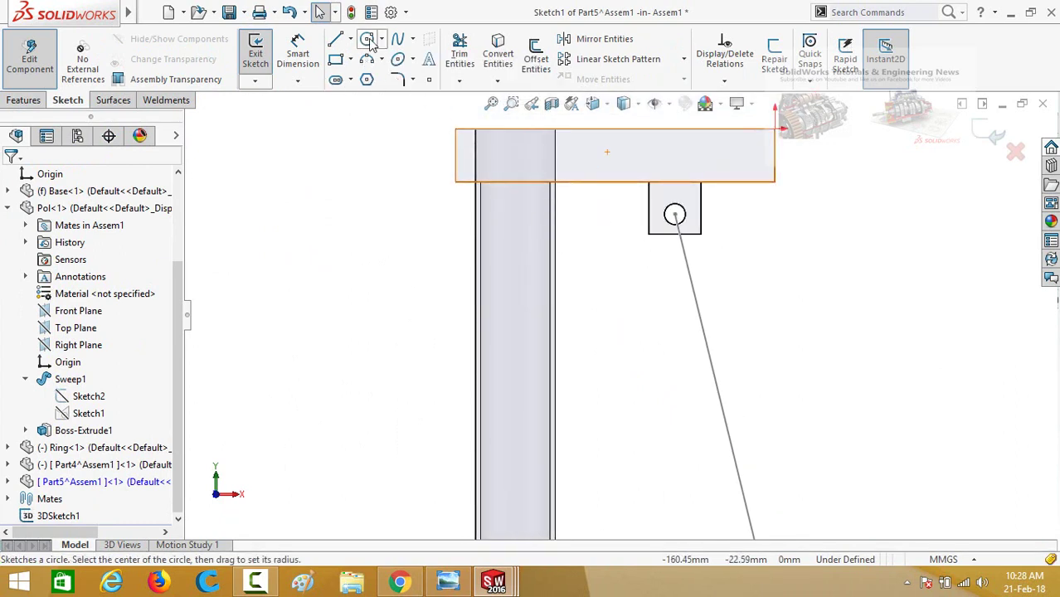
left_click(369, 41)
scroll(594, 279, "down", 2)
left_click(591, 216)
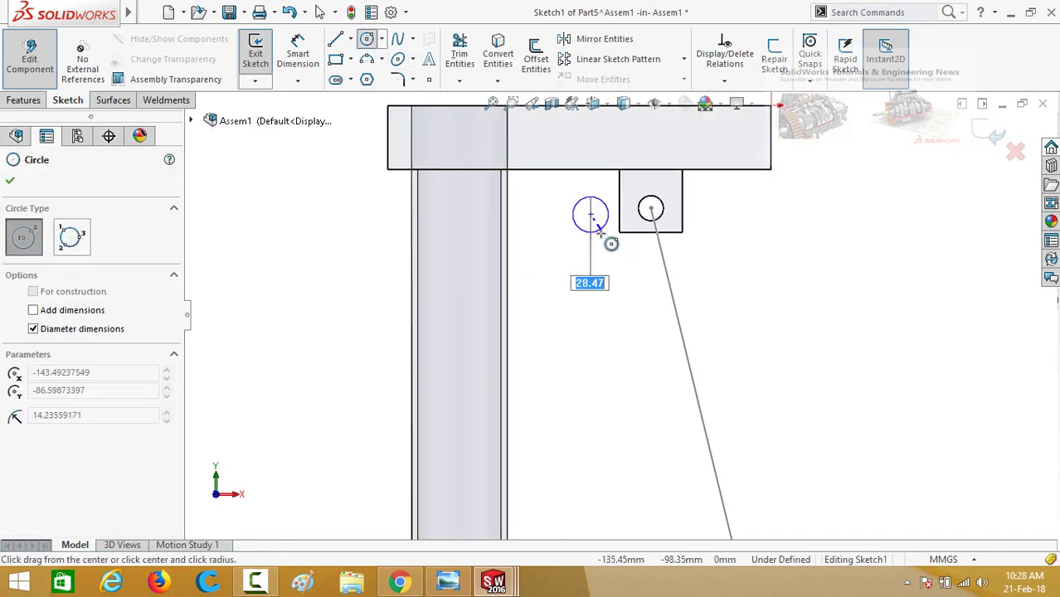
left_click(606, 232)
Set the sketched circle's diameter to 5 mm.
right_click_drag(622, 350, 620, 244)
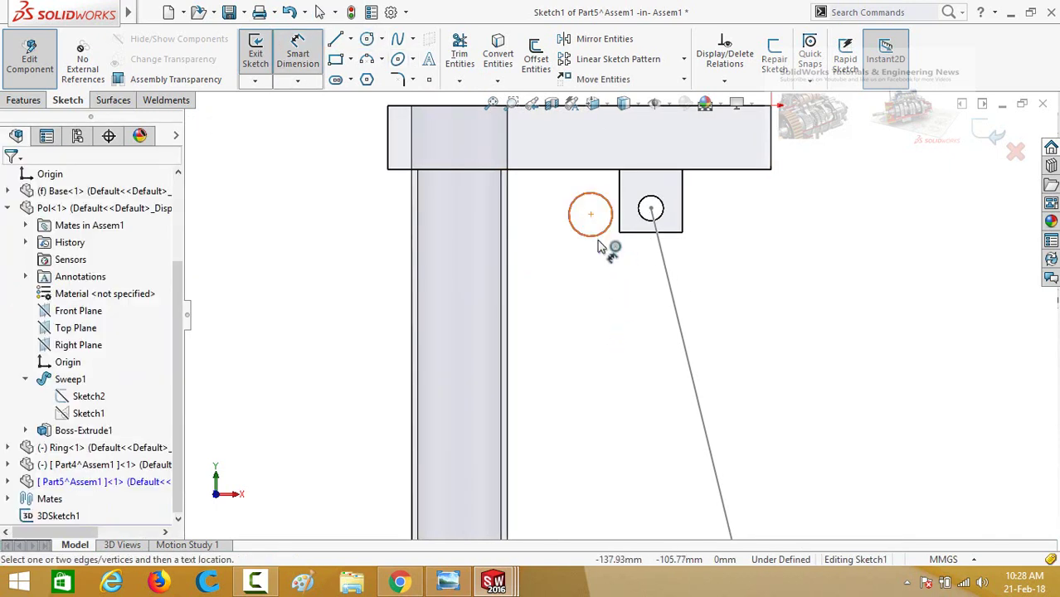
left_click(599, 242)
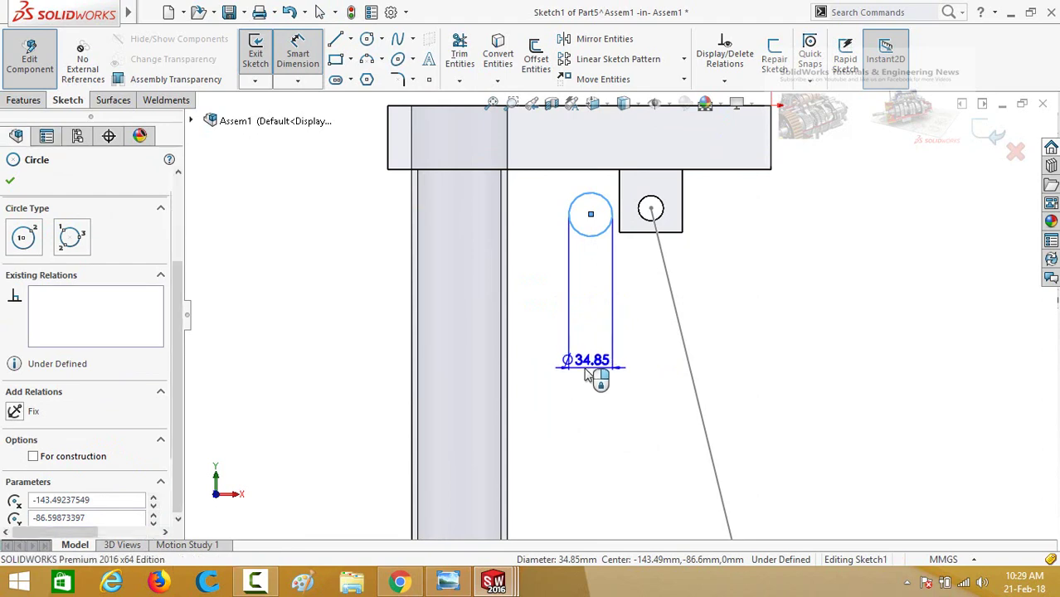
left_click(586, 375)
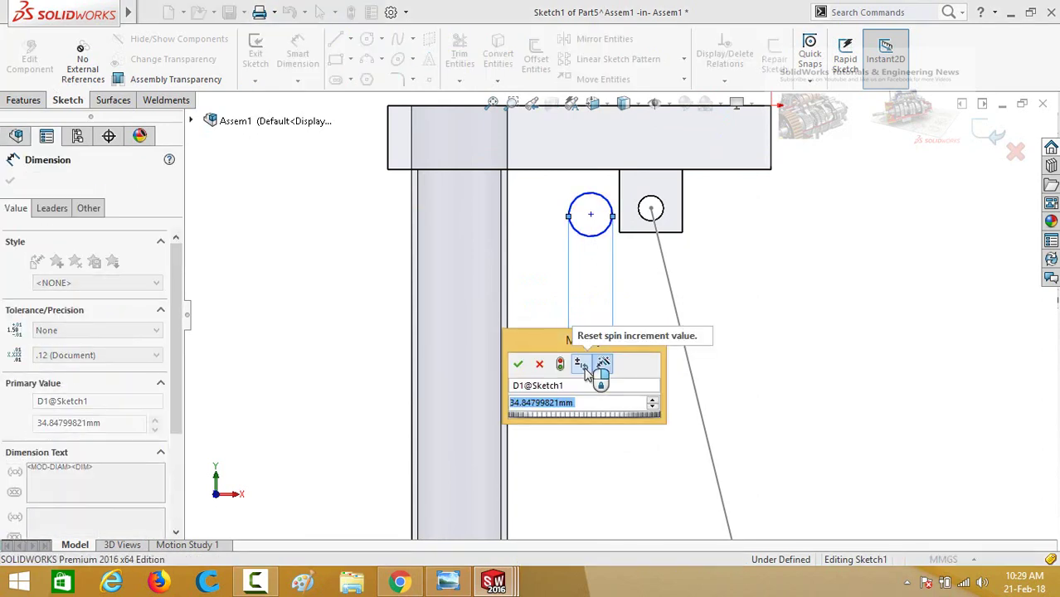
type("5")
key("Return")
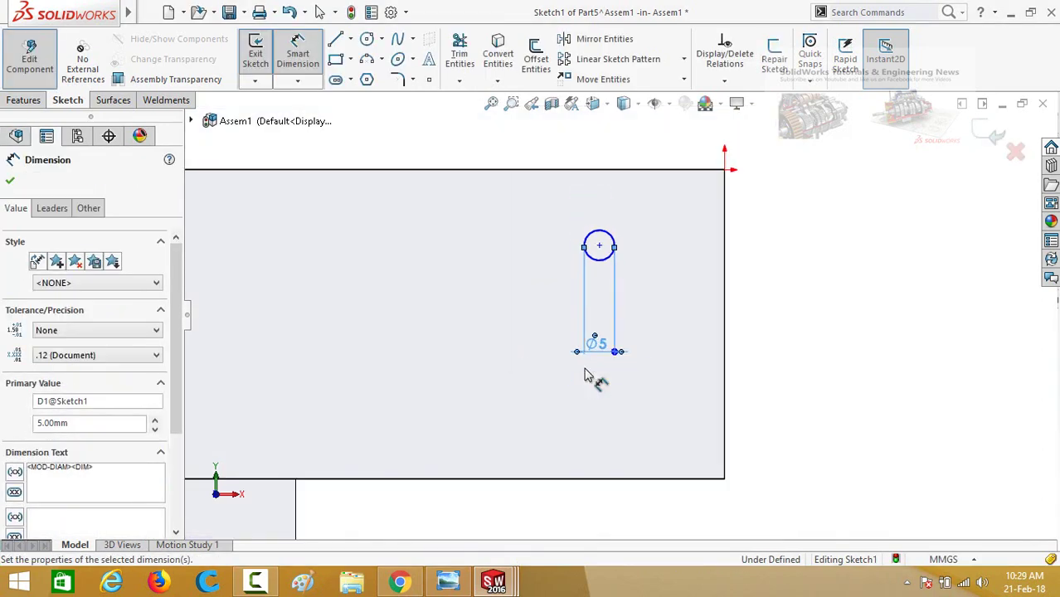
scroll(586, 375, "up", 4)
key("Escape")
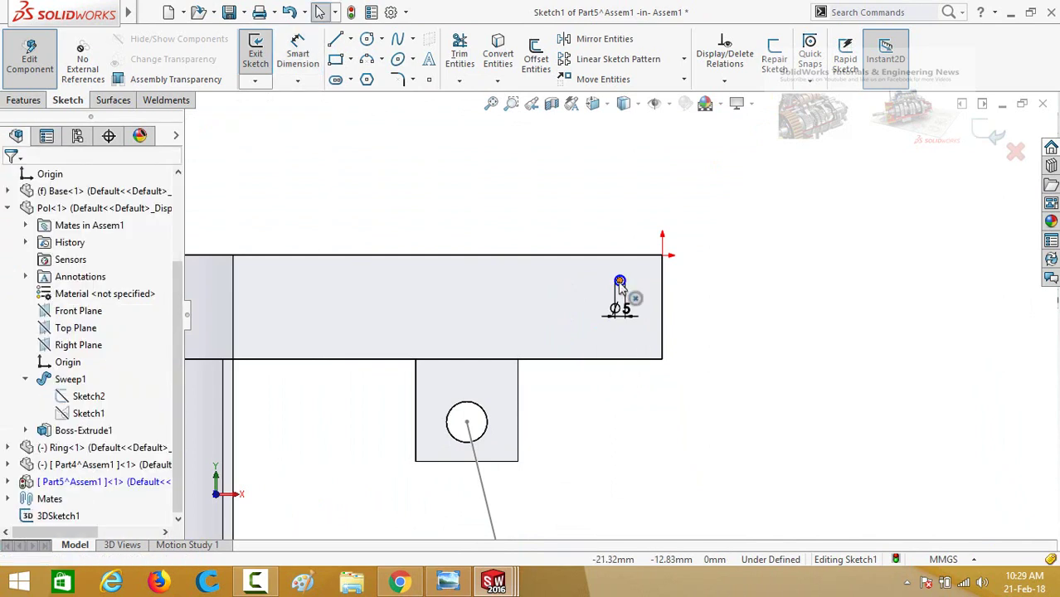
Move the circle beside the base plate's lug and align its centre horizontally with the end point of the 3D sketch line.
left_click_drag(620, 282, 403, 429)
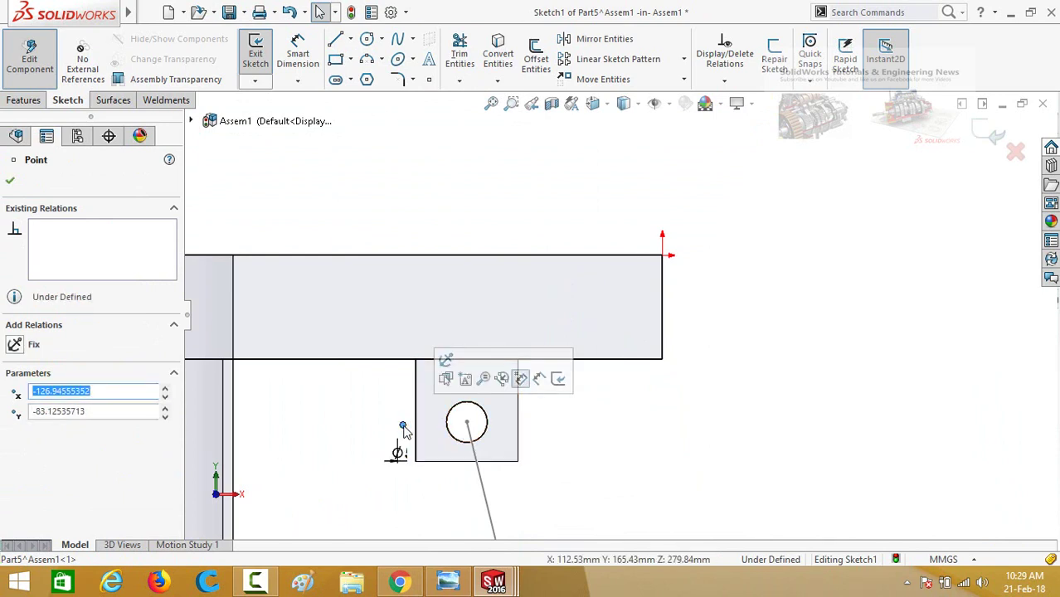
left_click(467, 422, "ctrl")
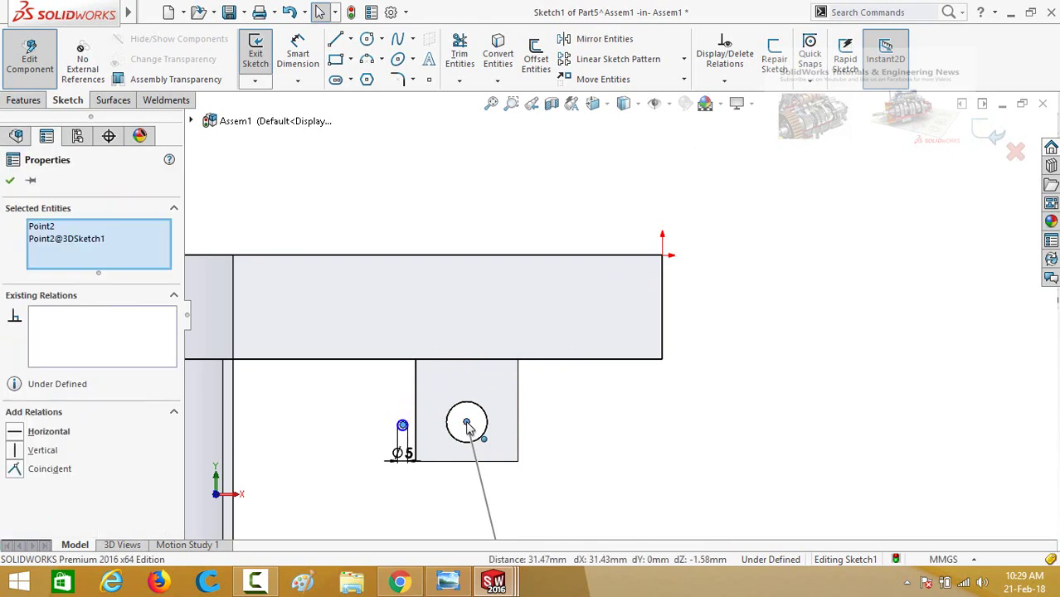
left_click(510, 362)
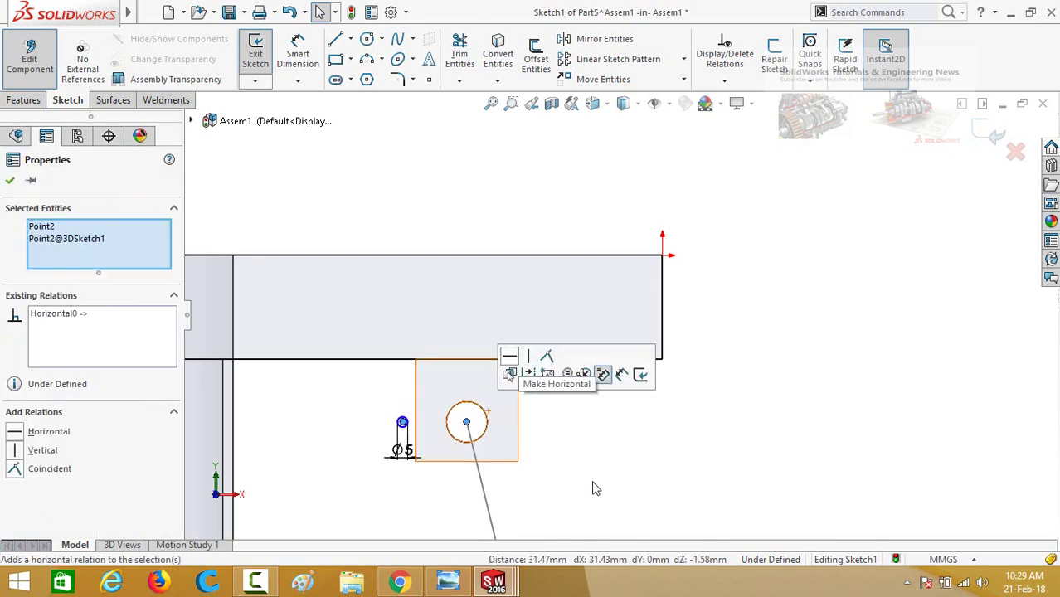
left_click(601, 465)
scroll(603, 461, "up", 2)
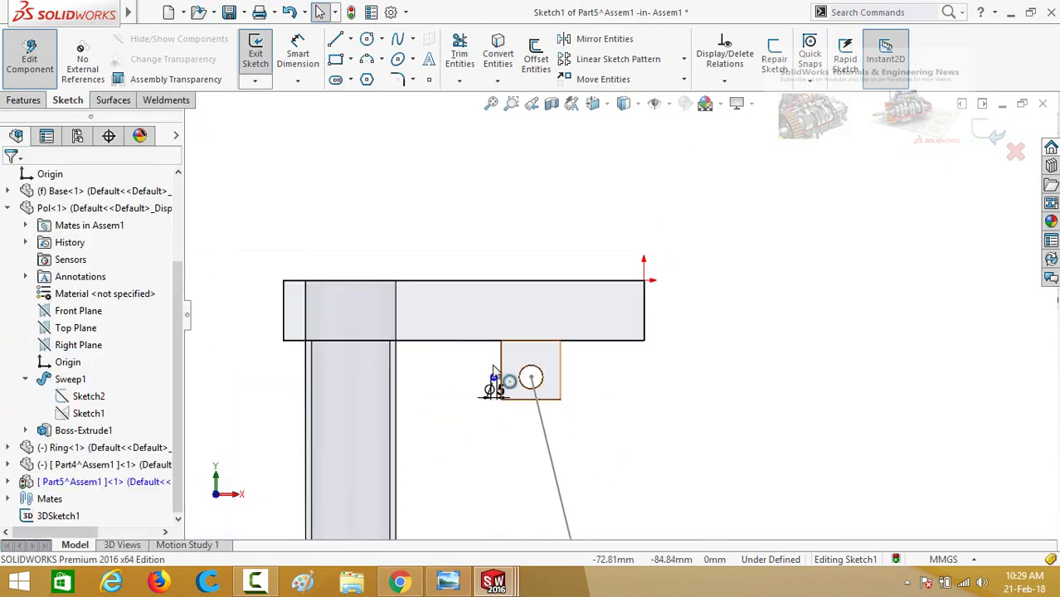
Dimension the circle's centre 20 mm horizontally from the 3D line's end point in the lug hole and finish the sketch.
scroll(461, 379, "down", 3)
right_click_drag(492, 433, 490, 342)
scroll(473, 382, "down", 2)
scroll(509, 385, "down", 1)
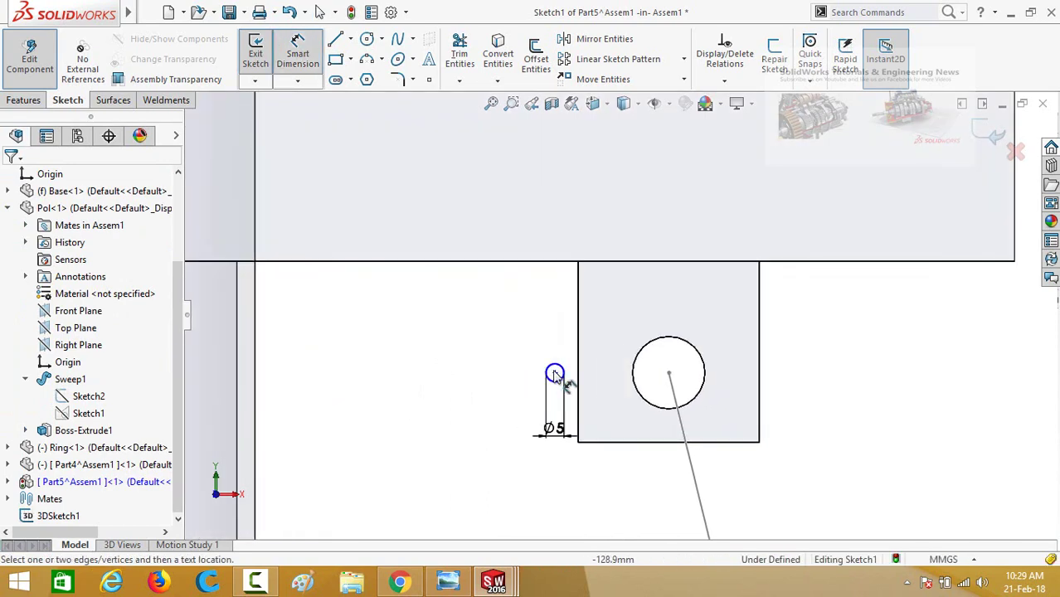
left_click(555, 375)
left_click(669, 374)
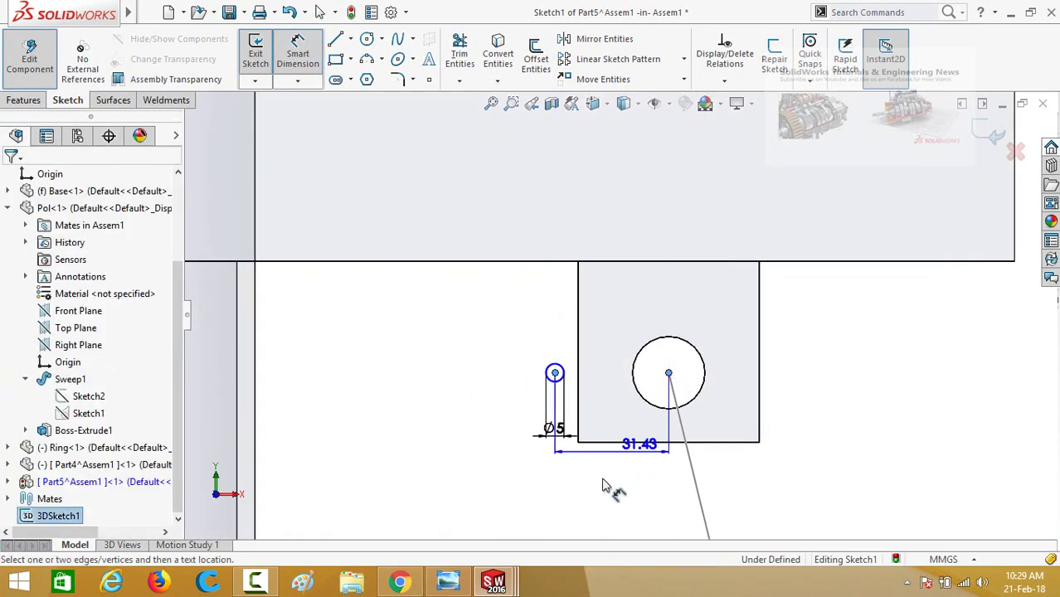
left_click(605, 496)
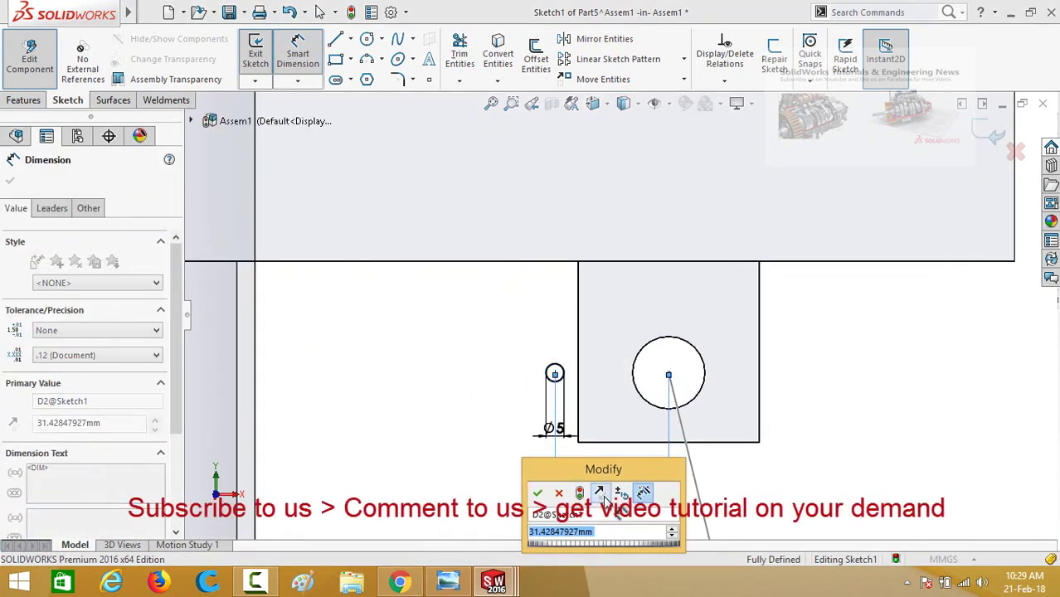
type("20")
key("Return")
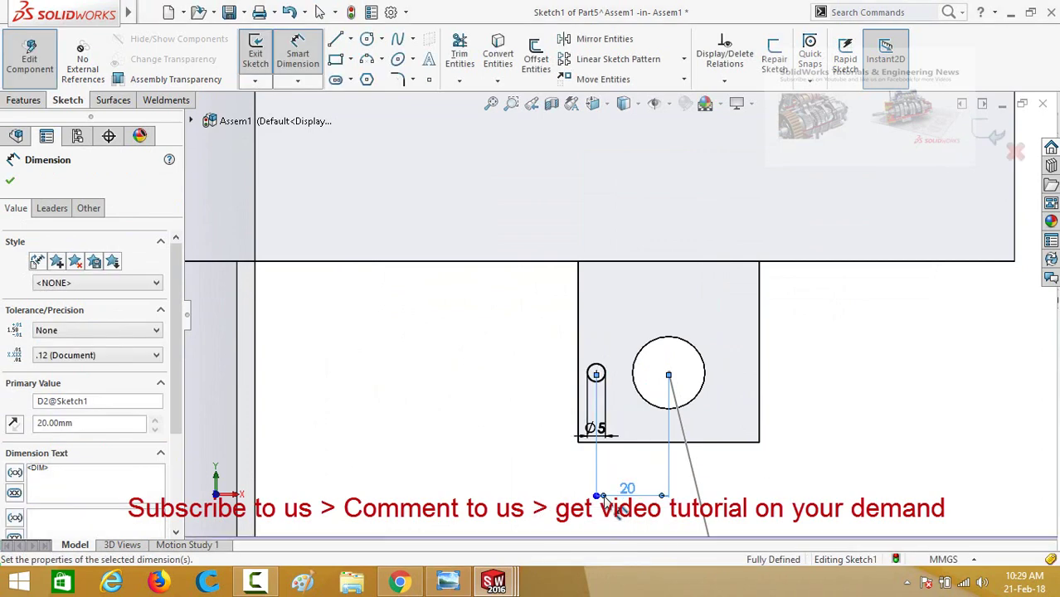
scroll(789, 422, "up", 6)
left_click(791, 370)
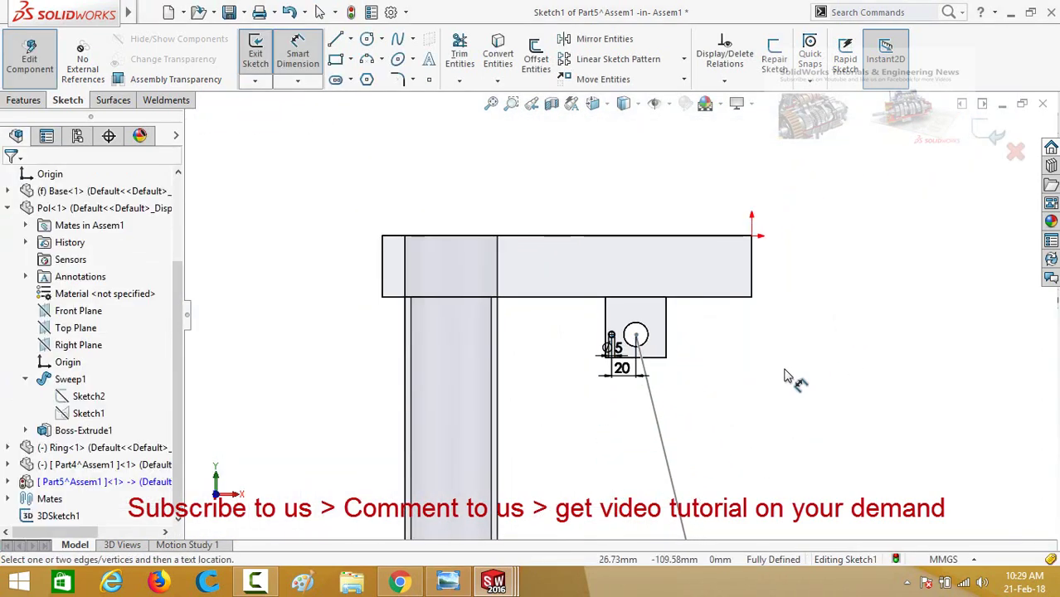
scroll(756, 262, "up", 1)
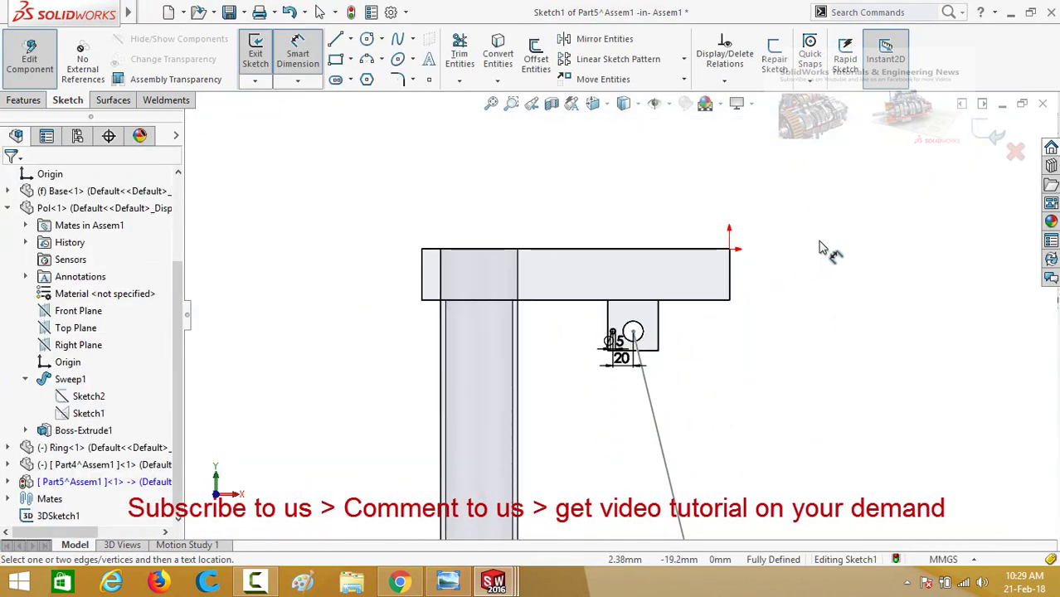
left_click(981, 138)
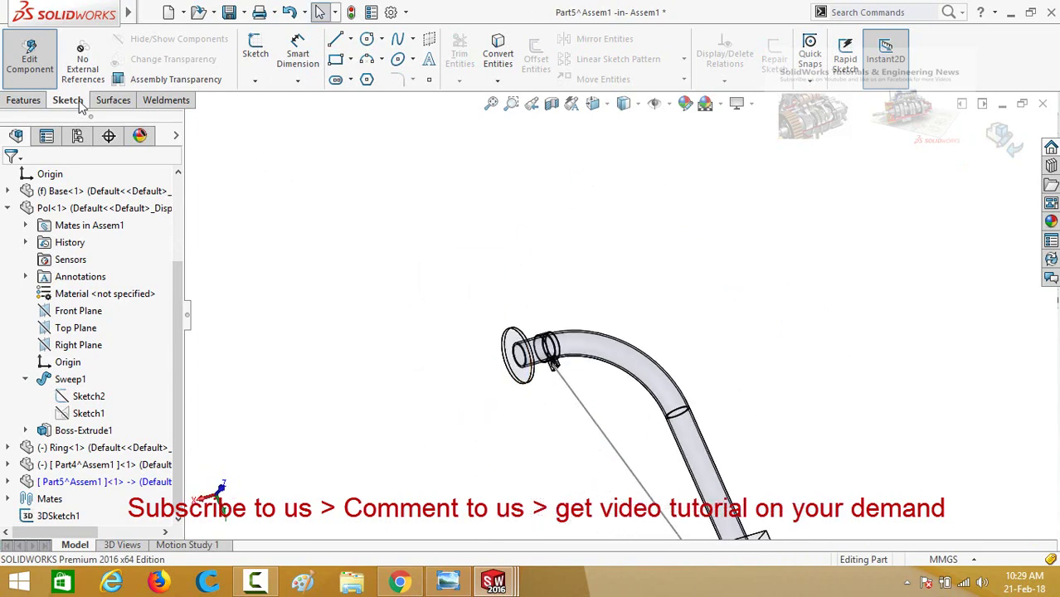
Start a 3D sketch in the new part and convert the assembly's line between the ring lug and base lug into it.
left_click(255, 81)
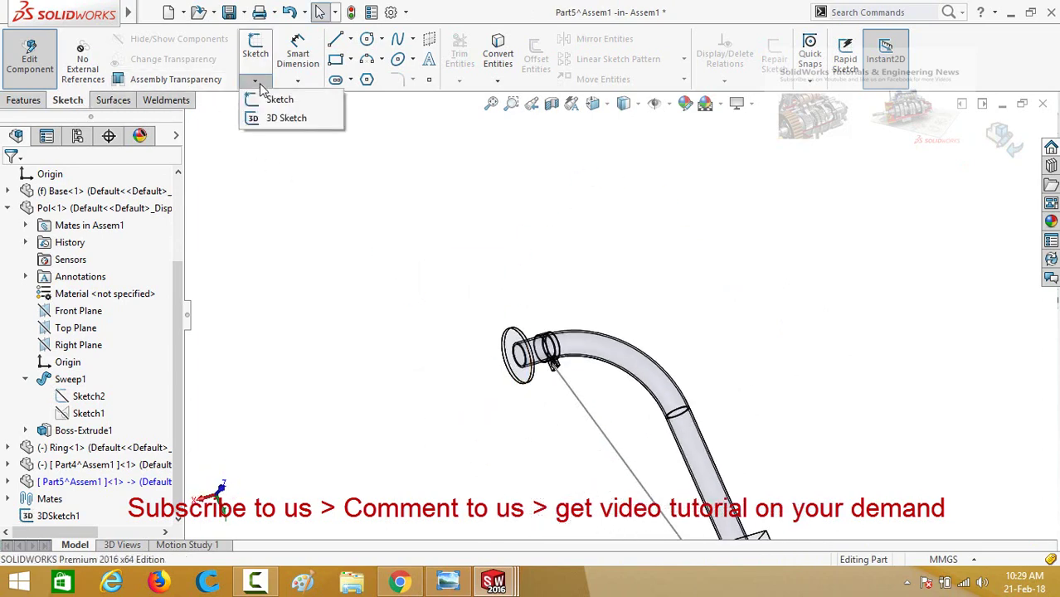
left_click(273, 117)
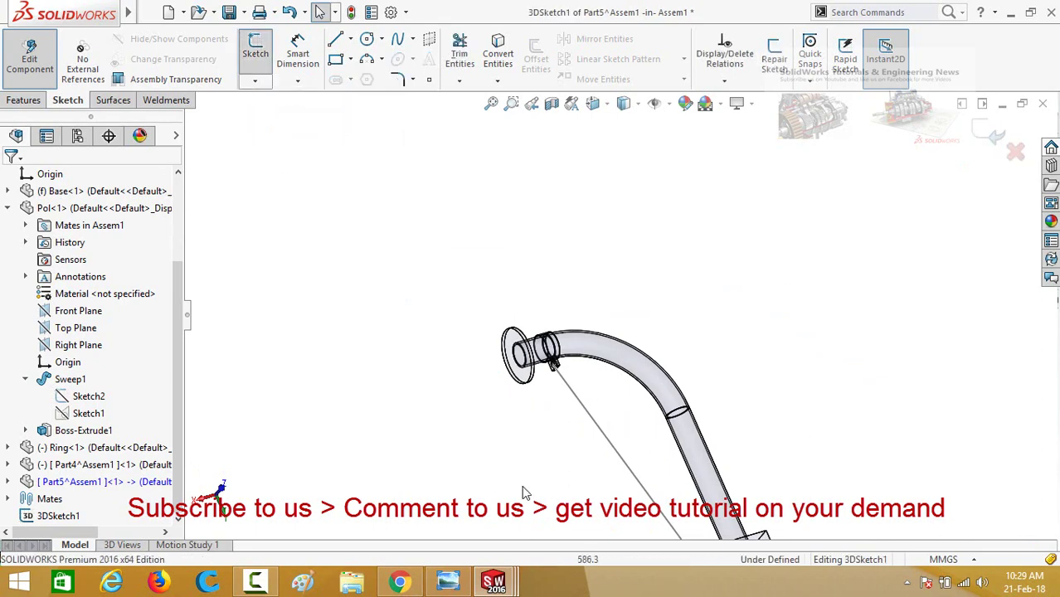
scroll(598, 444, "down", 2)
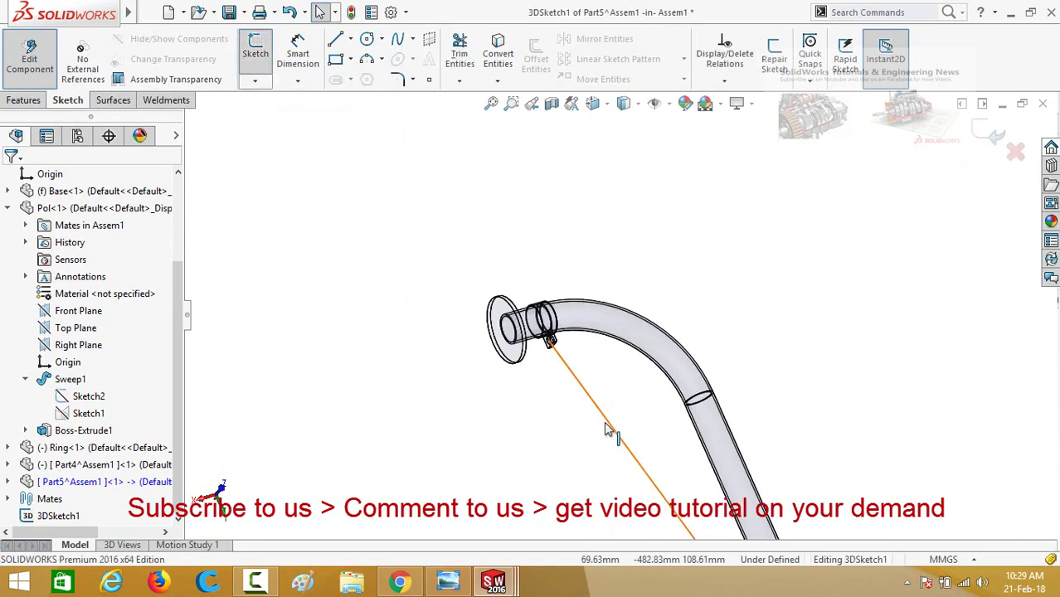
left_click(606, 429)
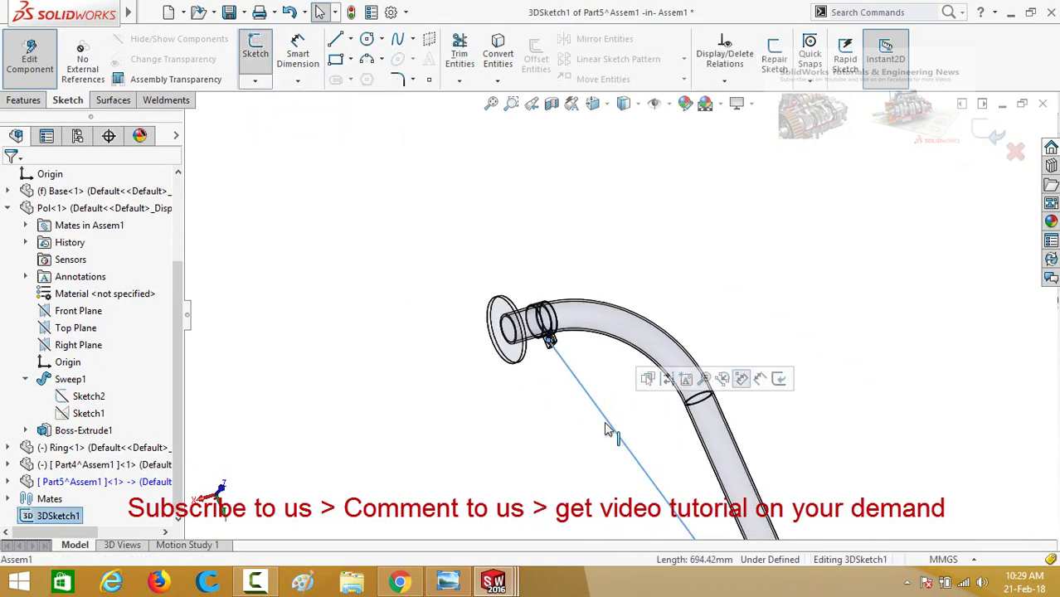
left_click(502, 58)
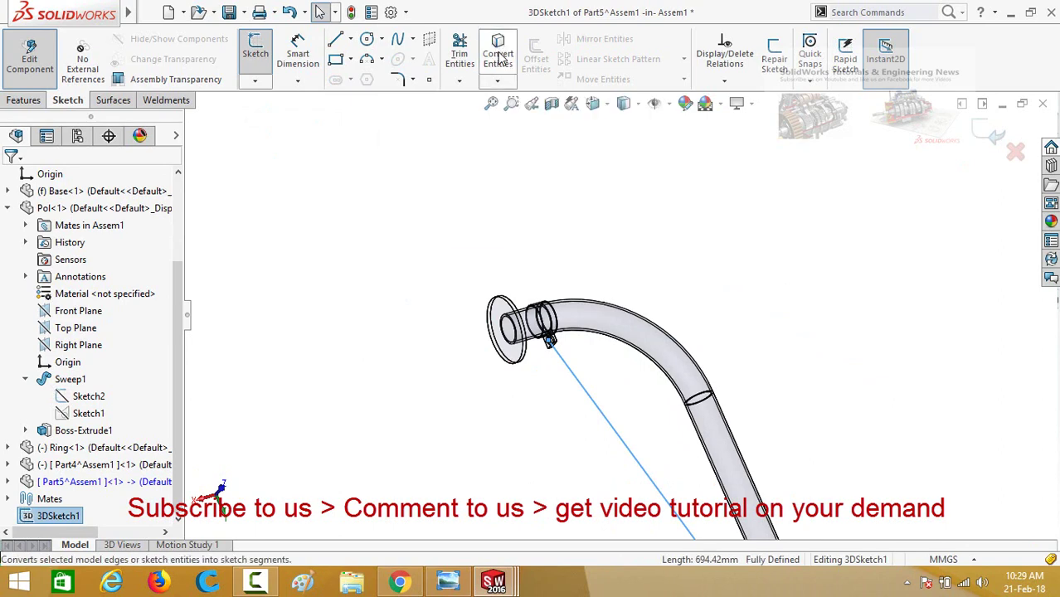
key("z")
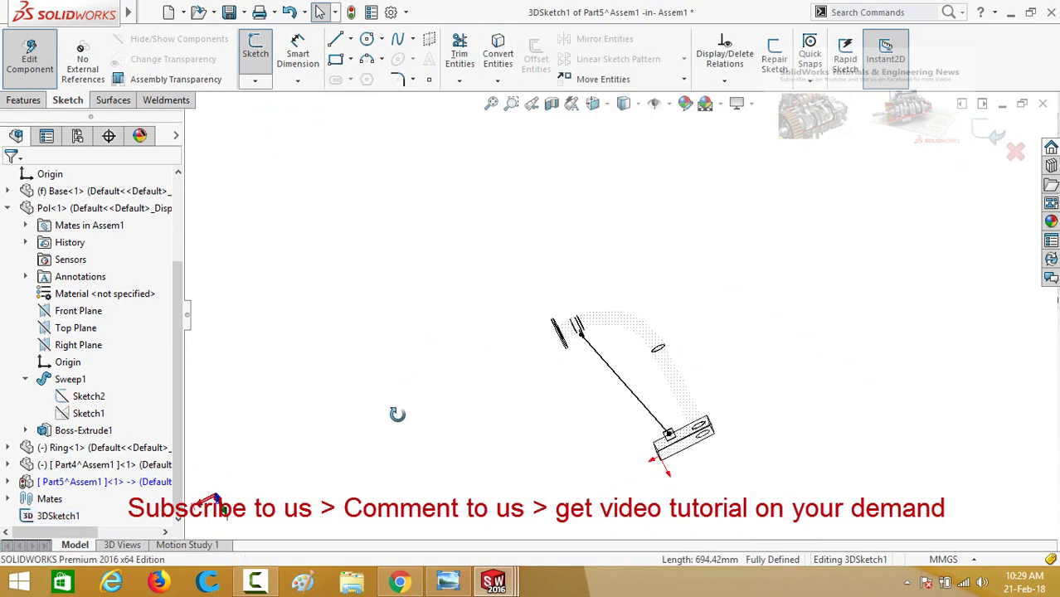
scroll(635, 412, "down", 6)
scroll(635, 418, "up", 1)
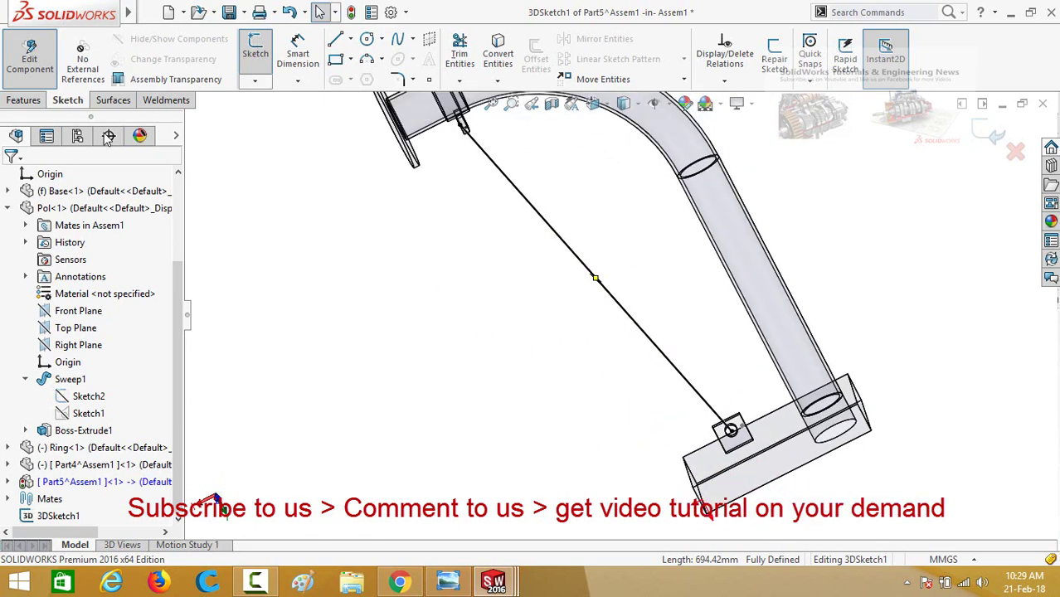
Try to sweep the 5 mm circle along the 3D line between the two lugs.
left_click(24, 100)
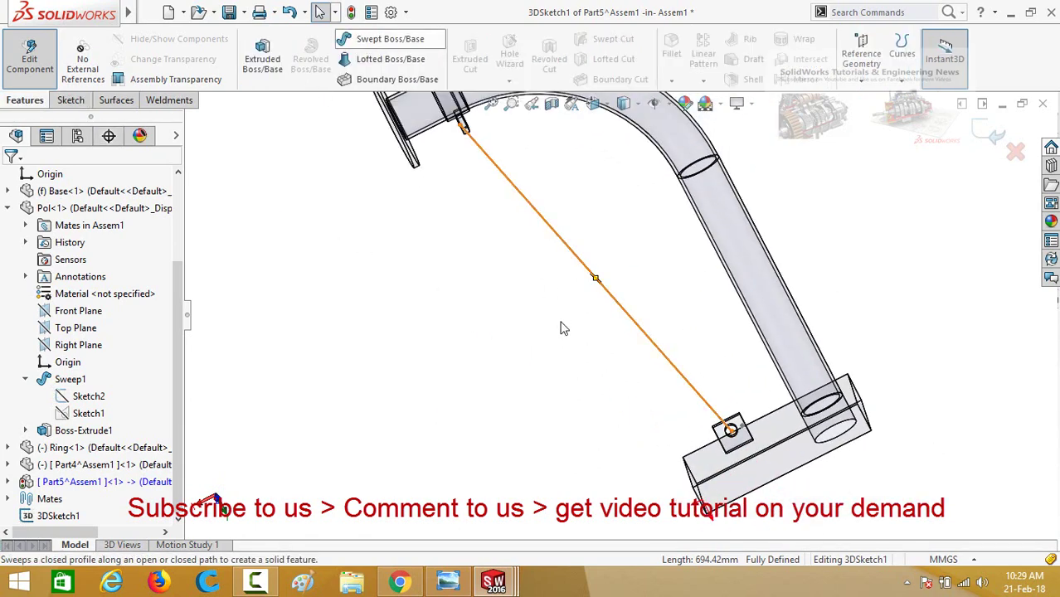
left_click(384, 39)
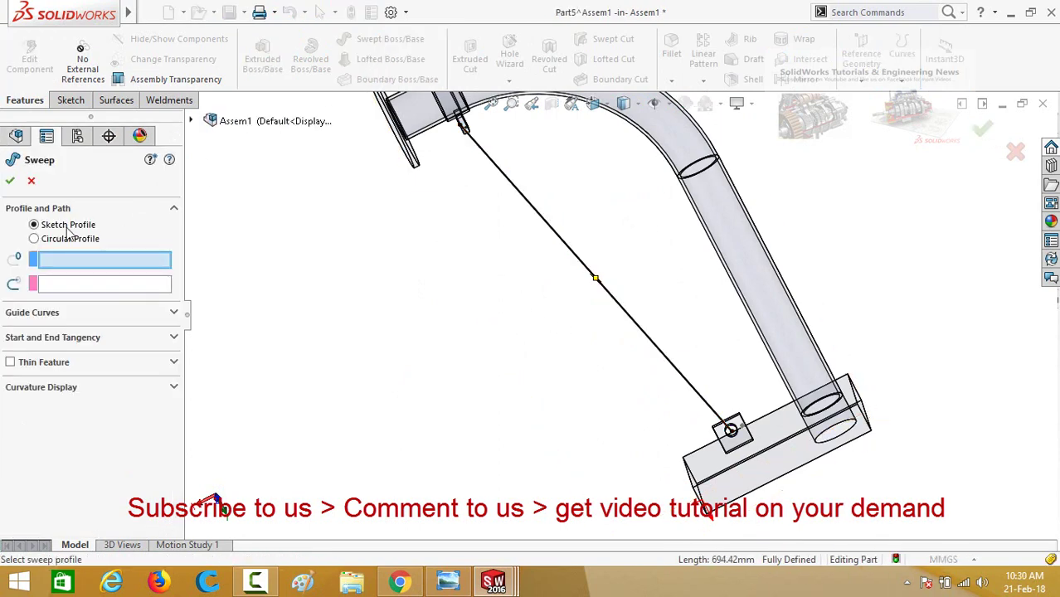
scroll(756, 397, "down", 8)
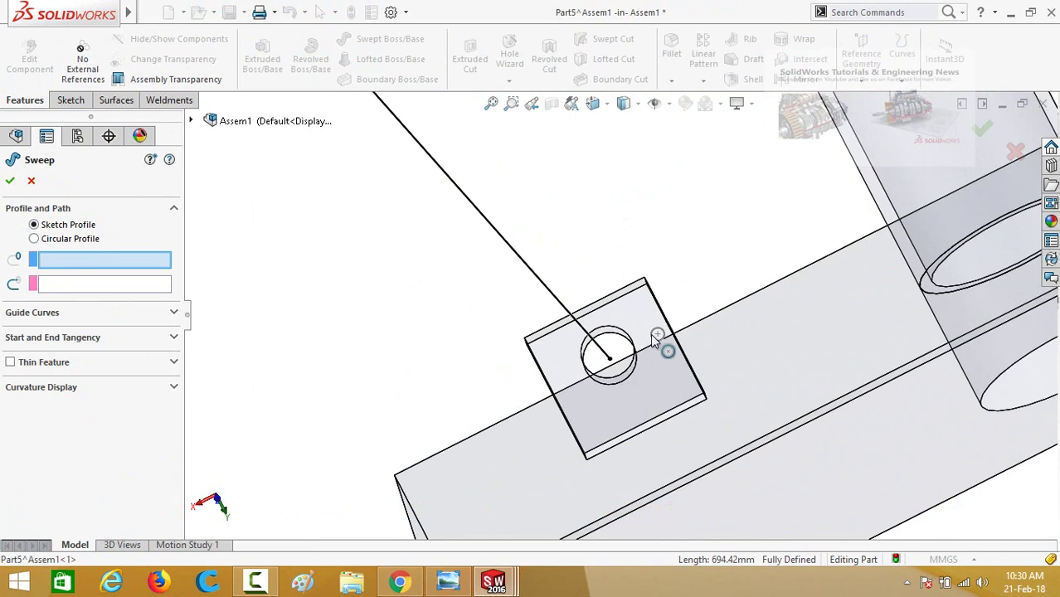
left_click(655, 341)
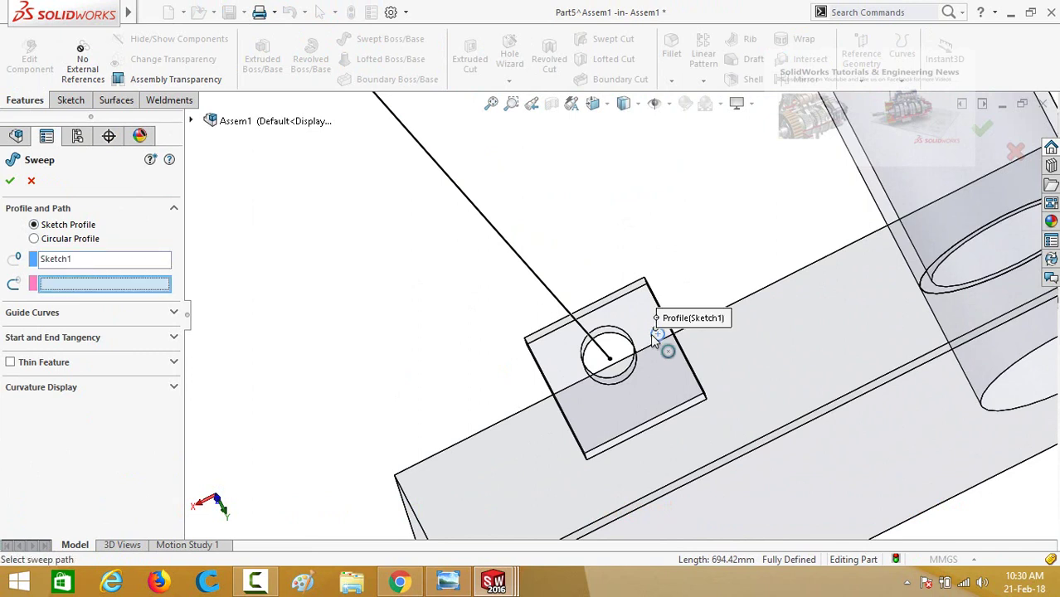
left_click(495, 234)
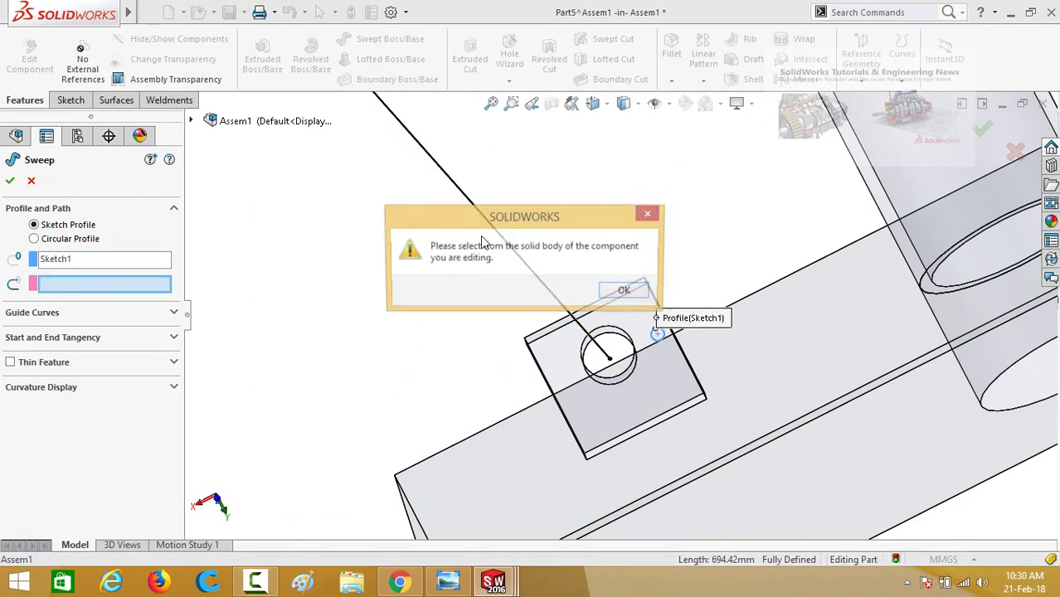
left_click(626, 292)
left_click(539, 278)
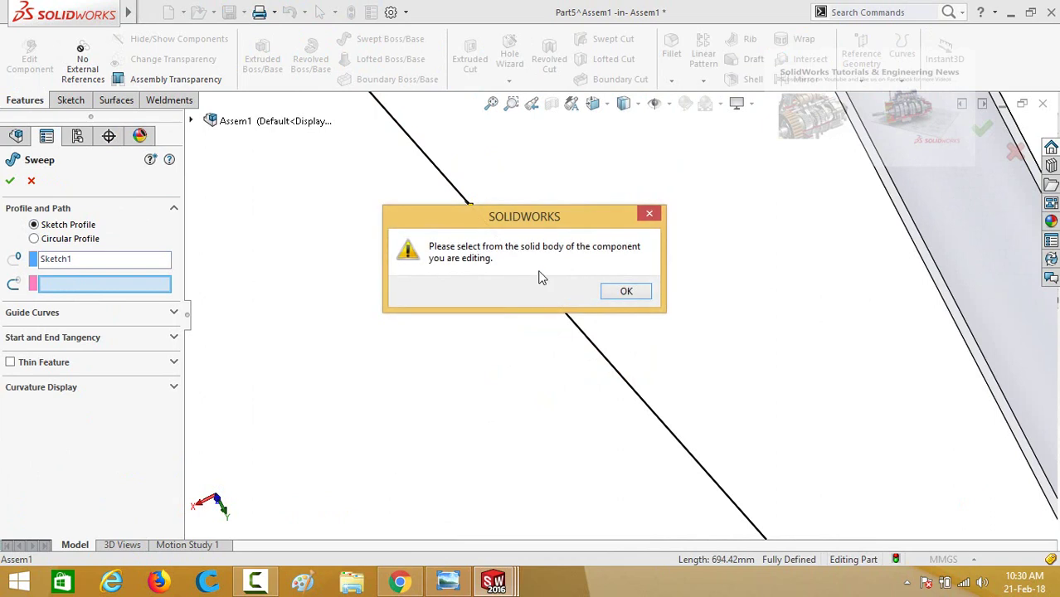
left_click(626, 292)
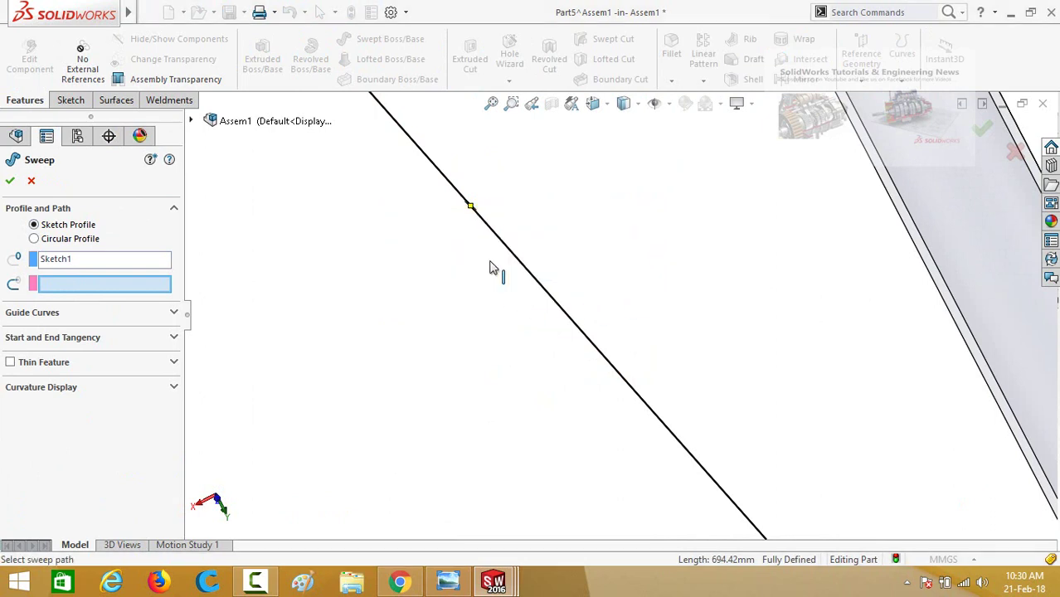
left_click(31, 182)
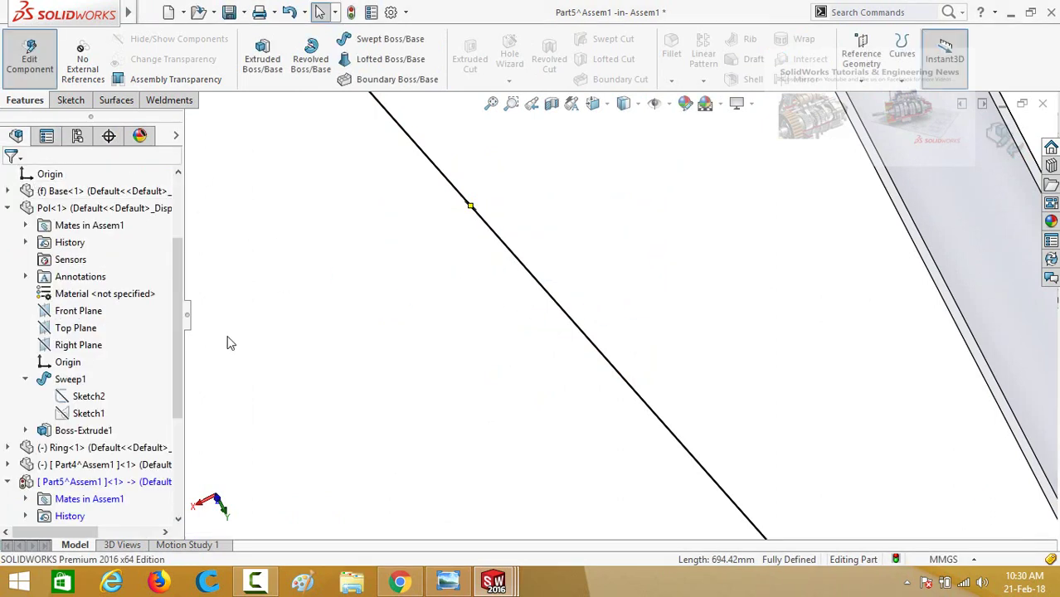
Hide the assembly-level 3D sketch that overlaps the converted line in the new part.
left_click_drag(178, 313, 167, 473)
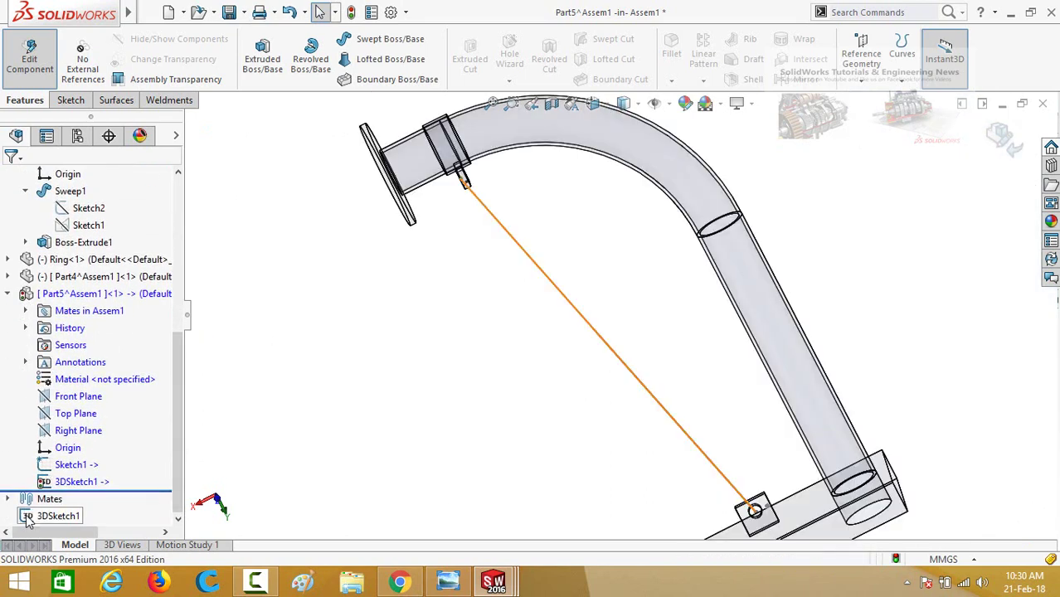
left_click(28, 517)
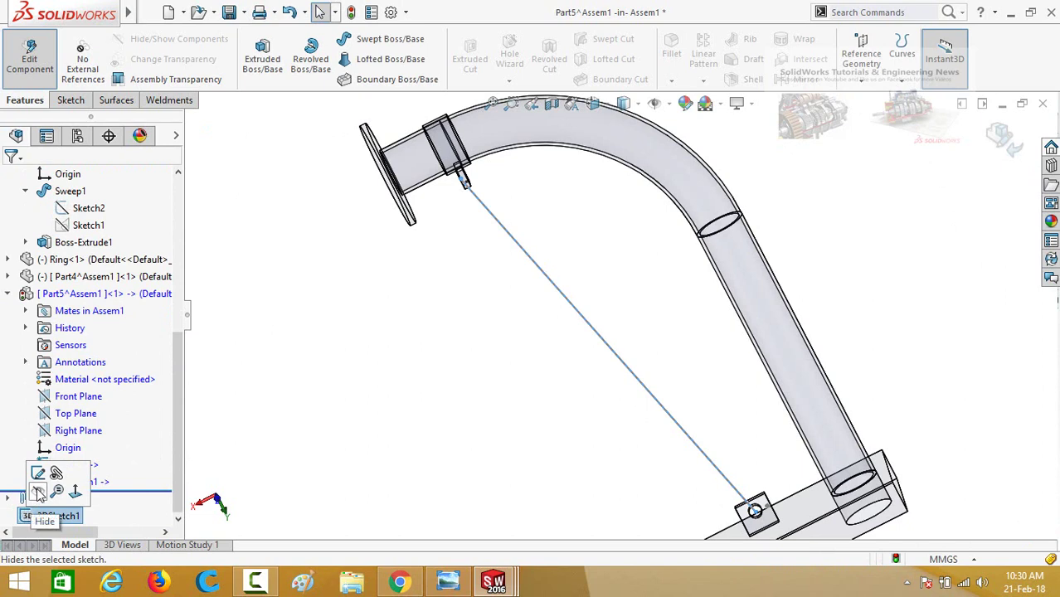
left_click(112, 490)
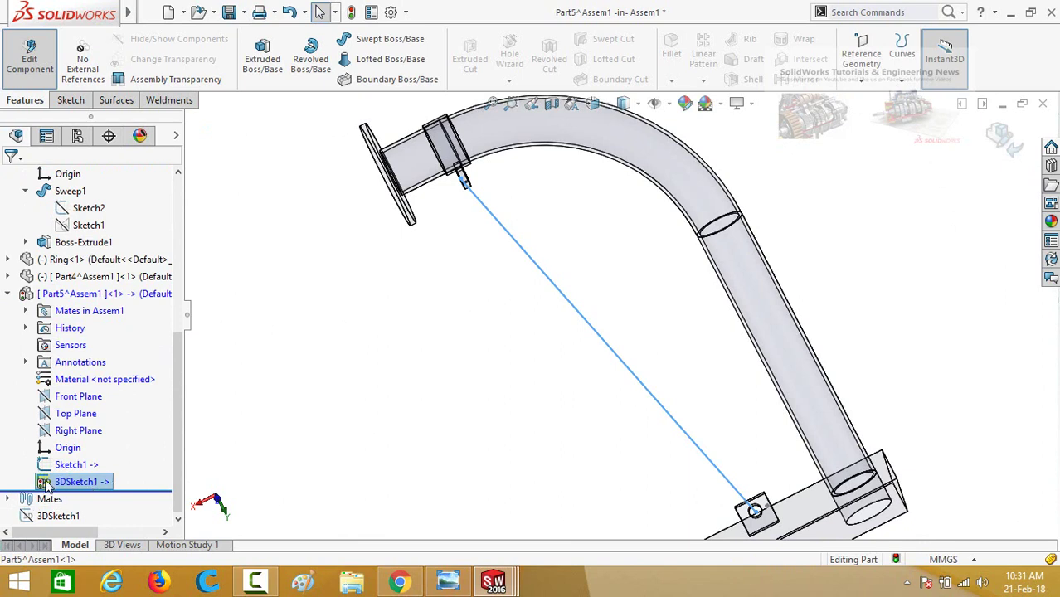
left_click(376, 370)
middle_click_drag(375, 370, 526, 306)
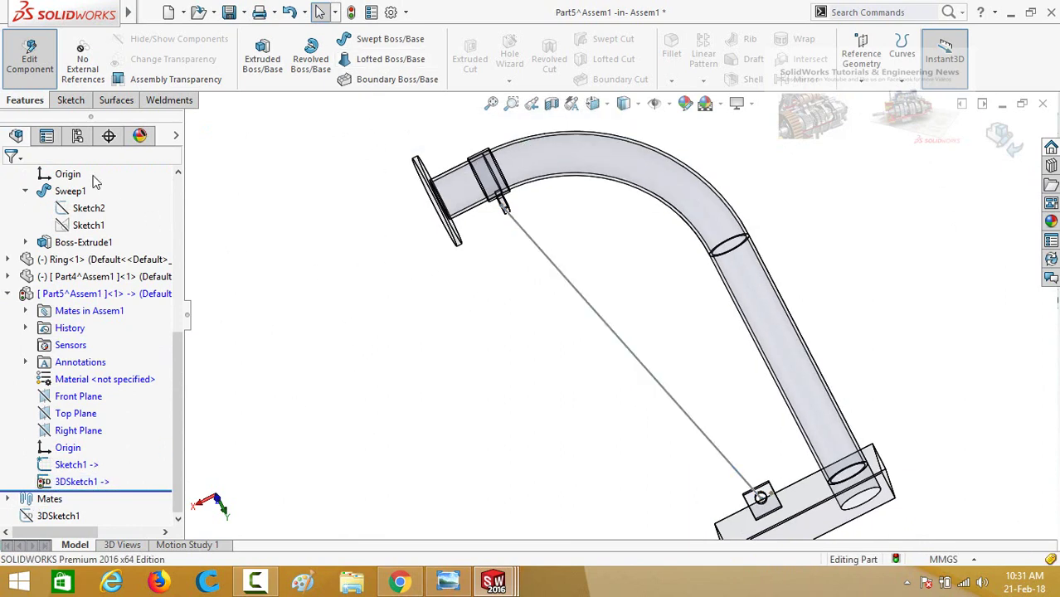
Start a sweep in the new part with the 5 mm circle as profile and the part's converted 3D sketch as path.
left_click(352, 41)
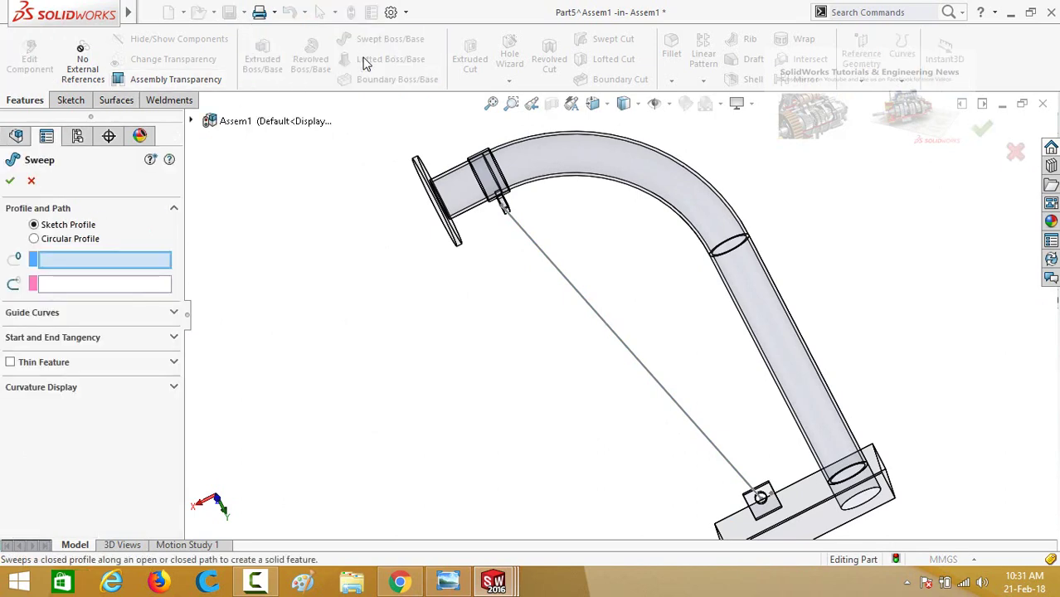
scroll(790, 498, "down", 5)
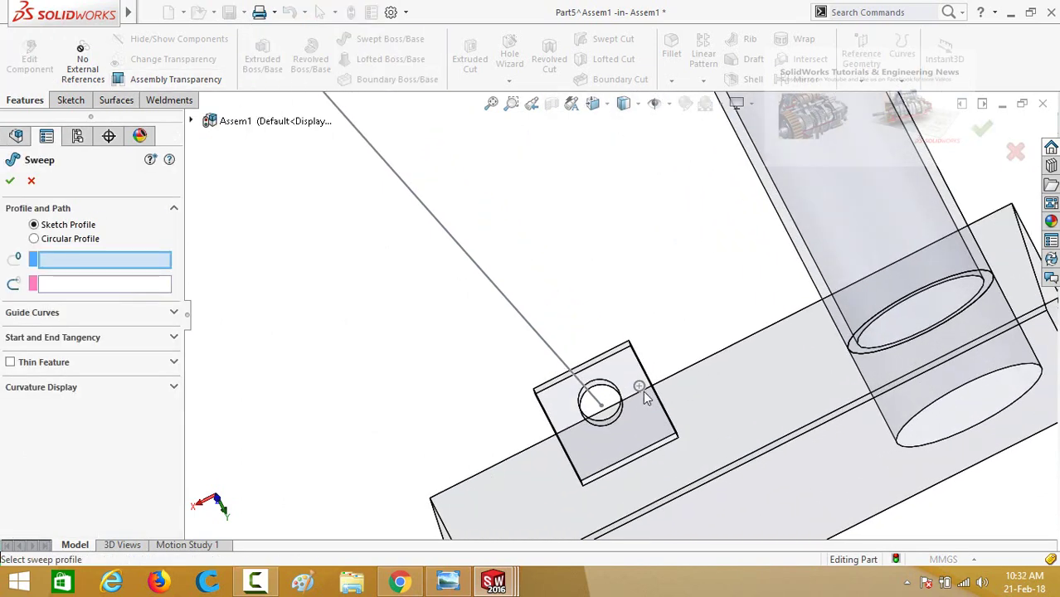
left_click(639, 388)
scroll(563, 262, "up", 5)
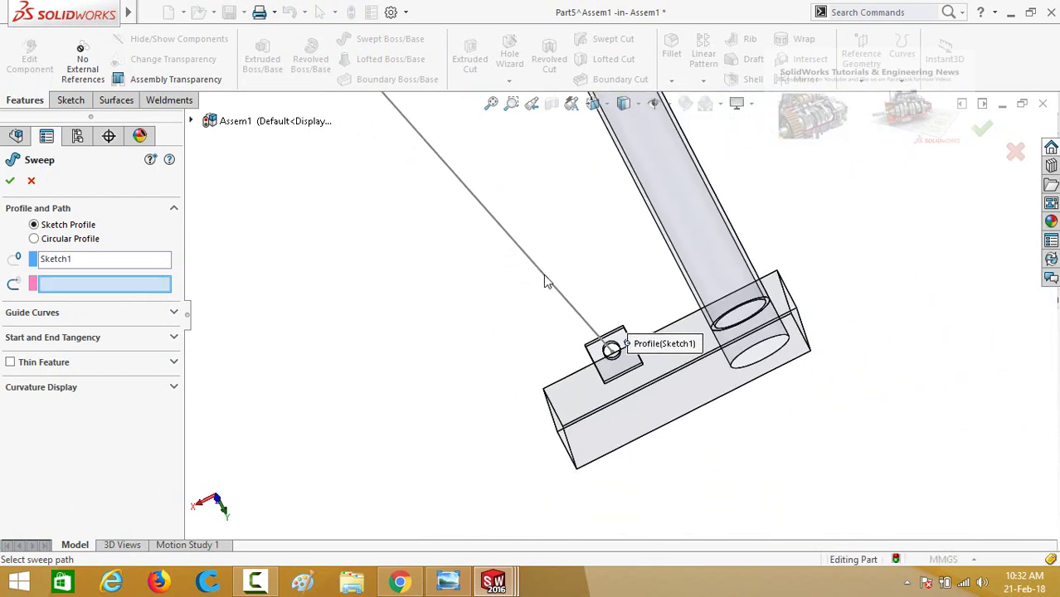
scroll(519, 247, "down", 3)
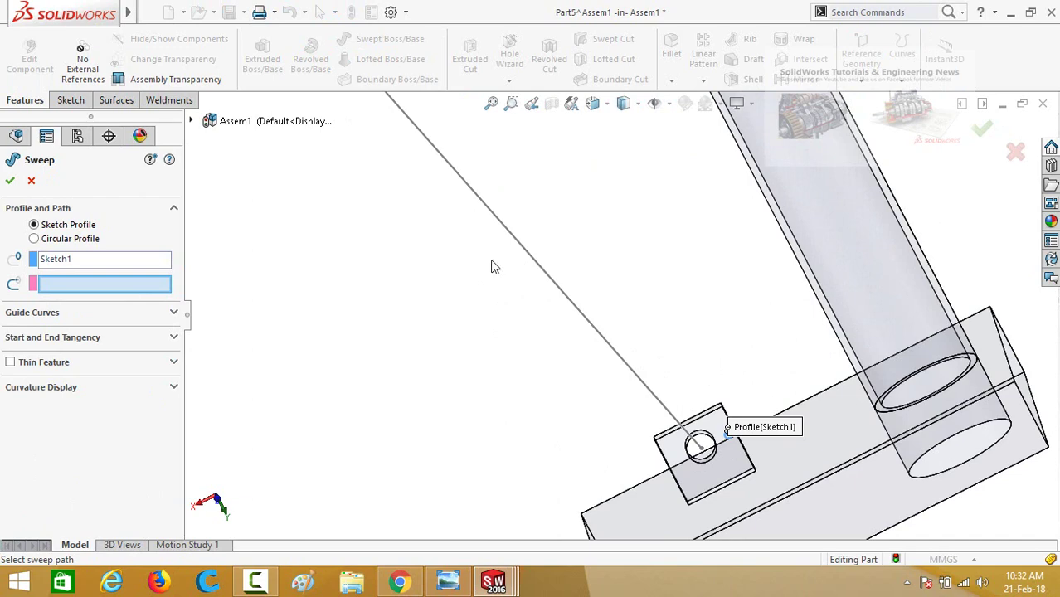
scroll(414, 254, "up", 5)
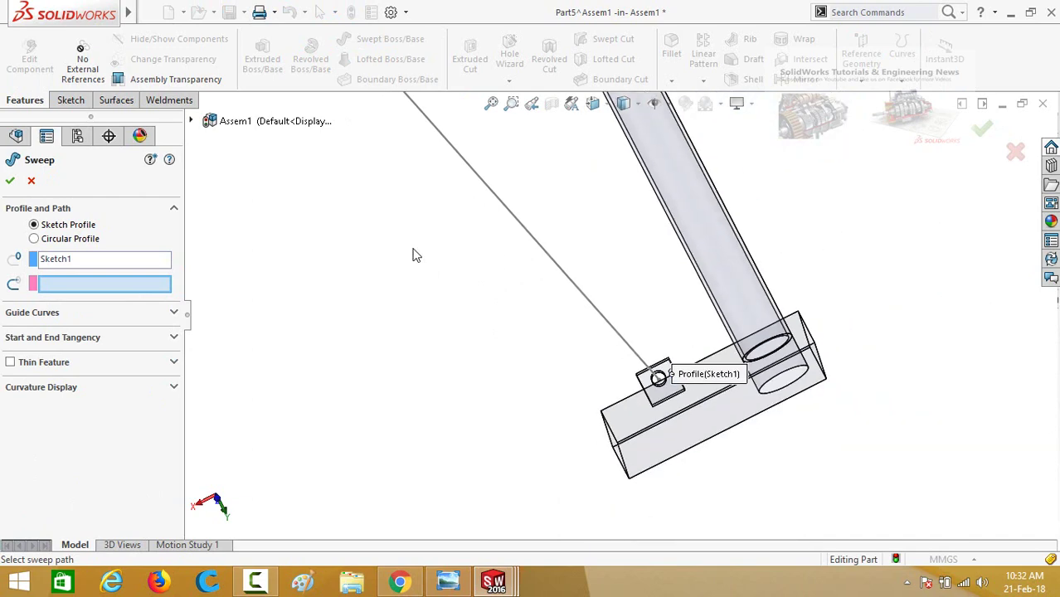
left_click(193, 122)
scroll(311, 375, "down", 5)
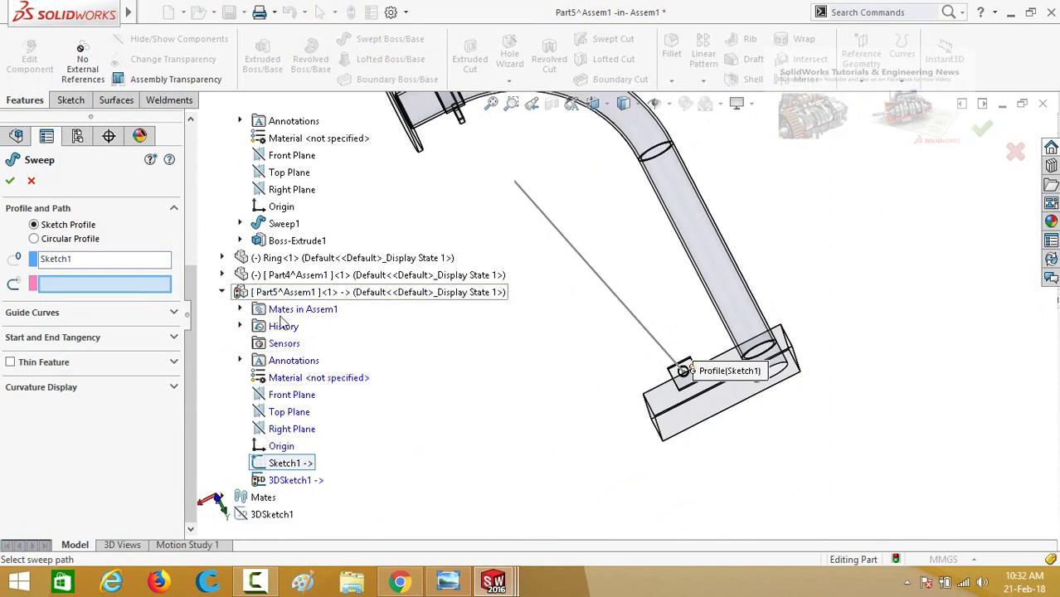
left_click(295, 483)
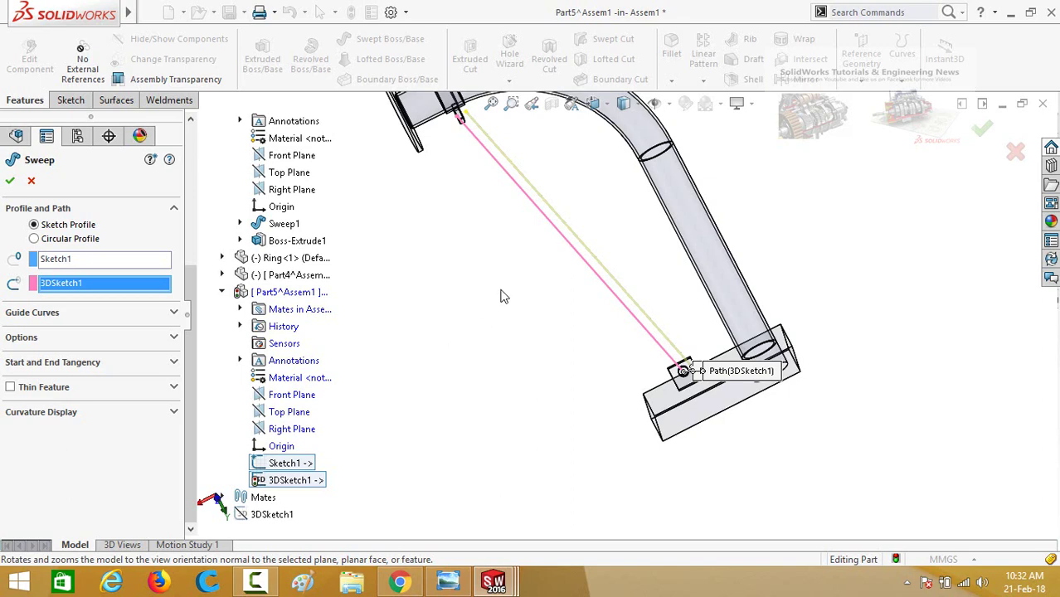
scroll(501, 296, "up", 2)
scroll(549, 259, "down", 3)
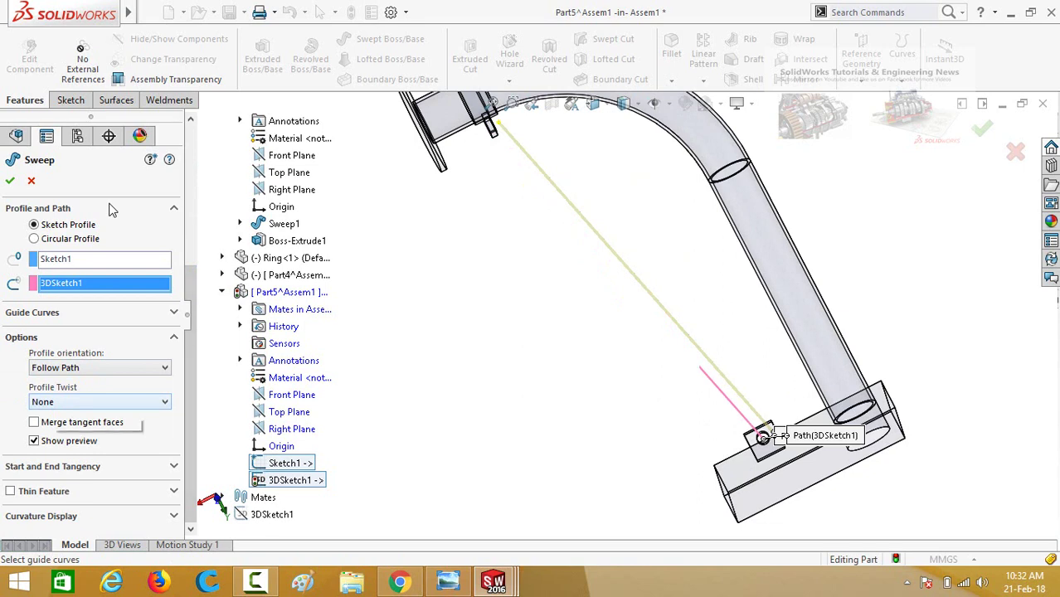
Give the sweep a specified profile twist of 50 revolutions to form a coil spring, and finish it.
left_click(58, 402)
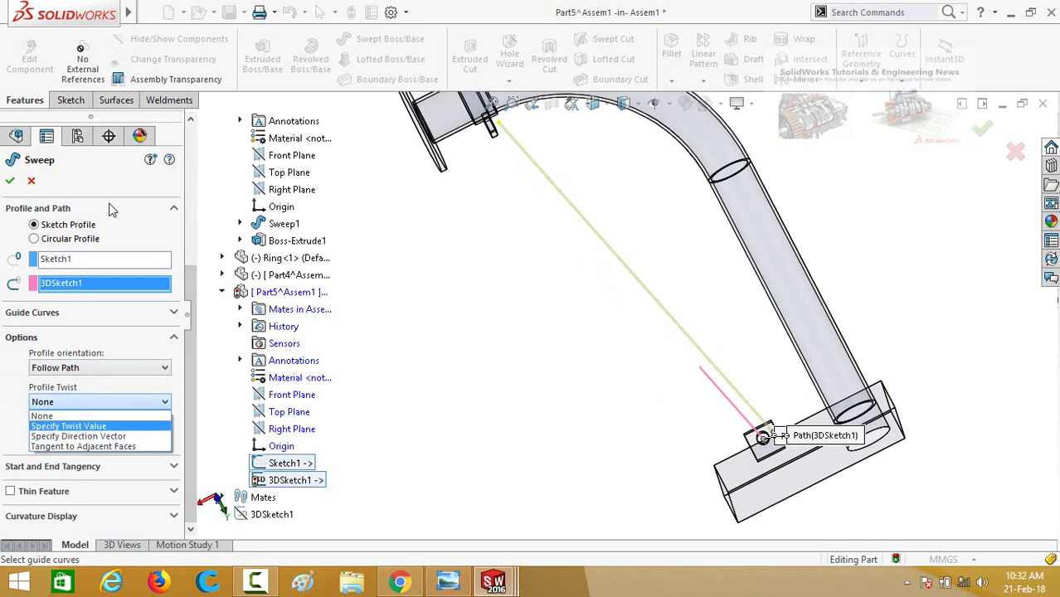
left_click(69, 426)
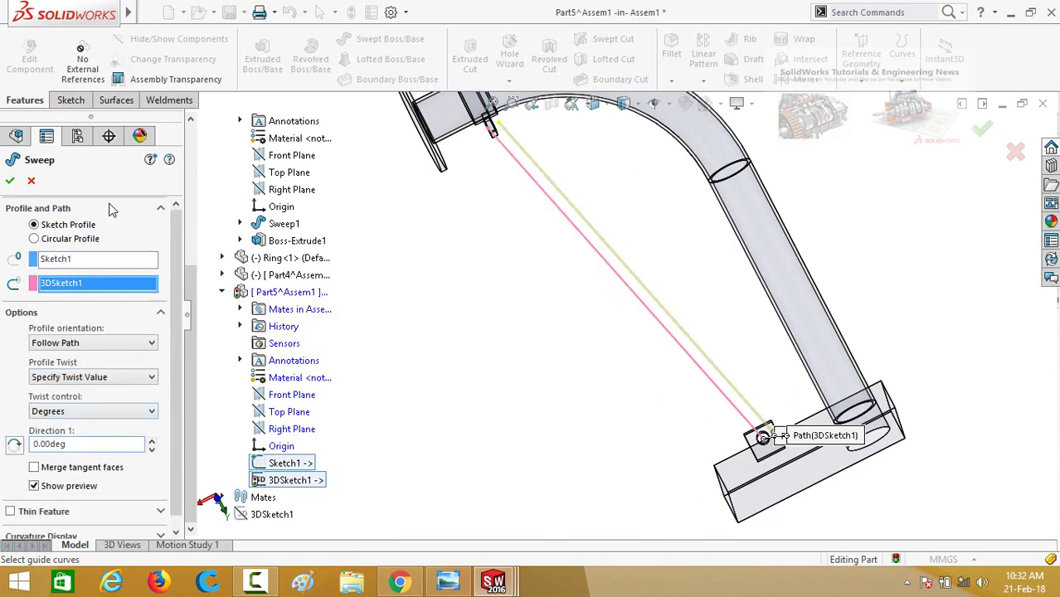
left_click(93, 411)
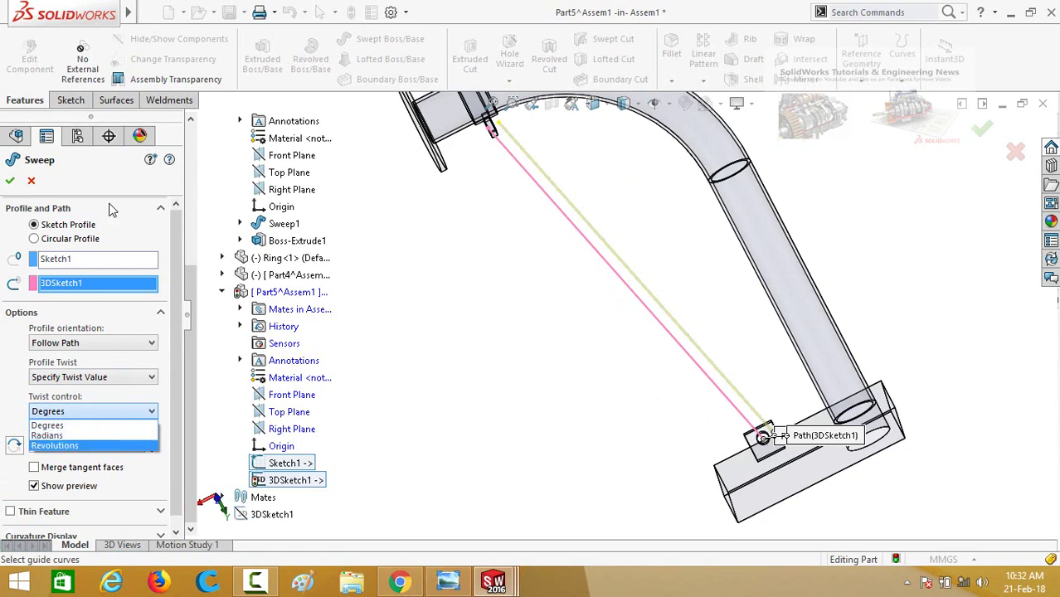
left_click(66, 446)
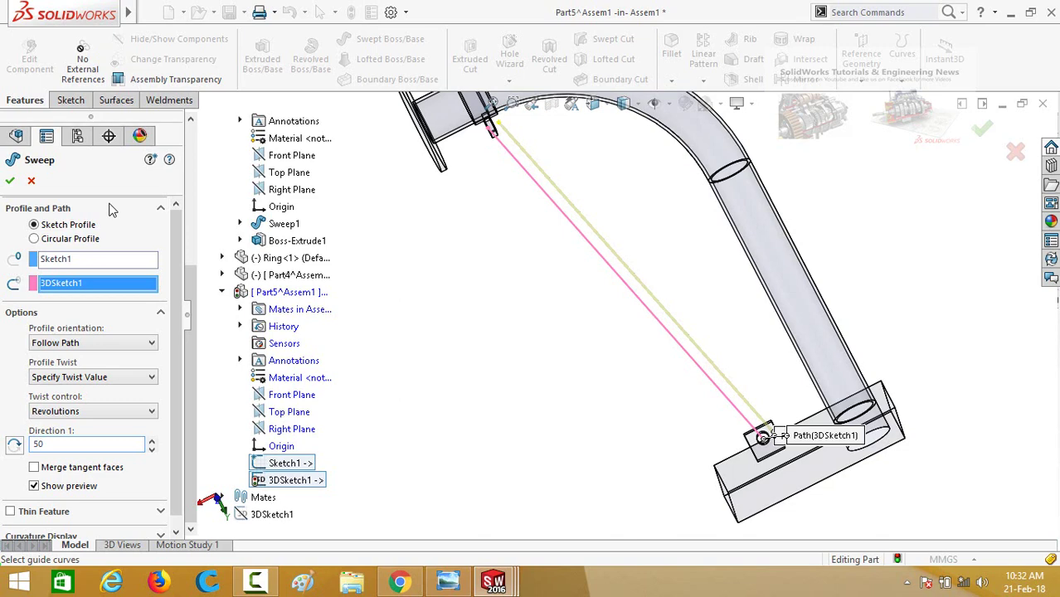
key("Return")
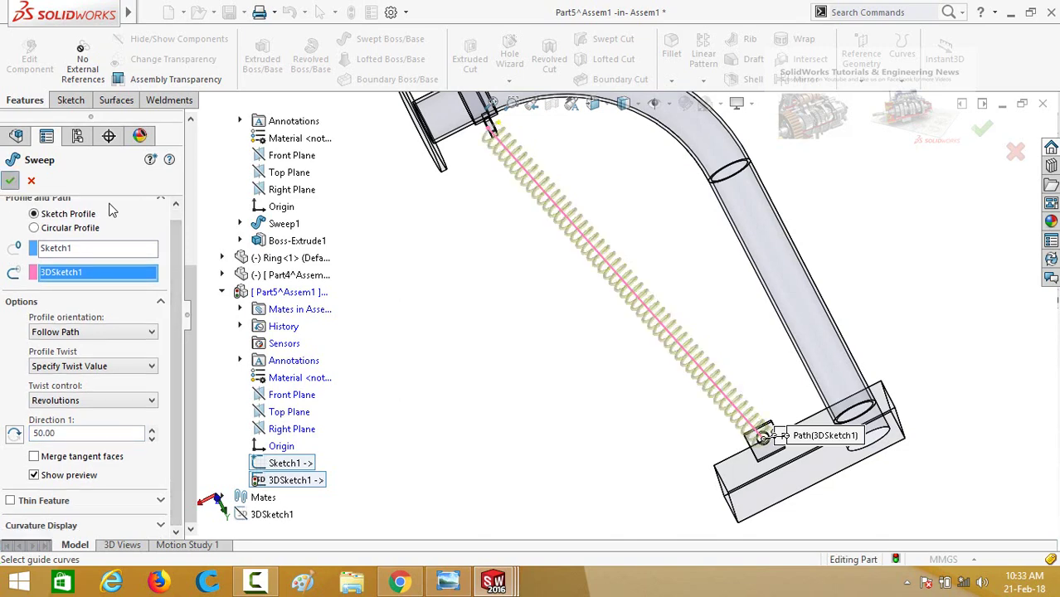
key("Return")
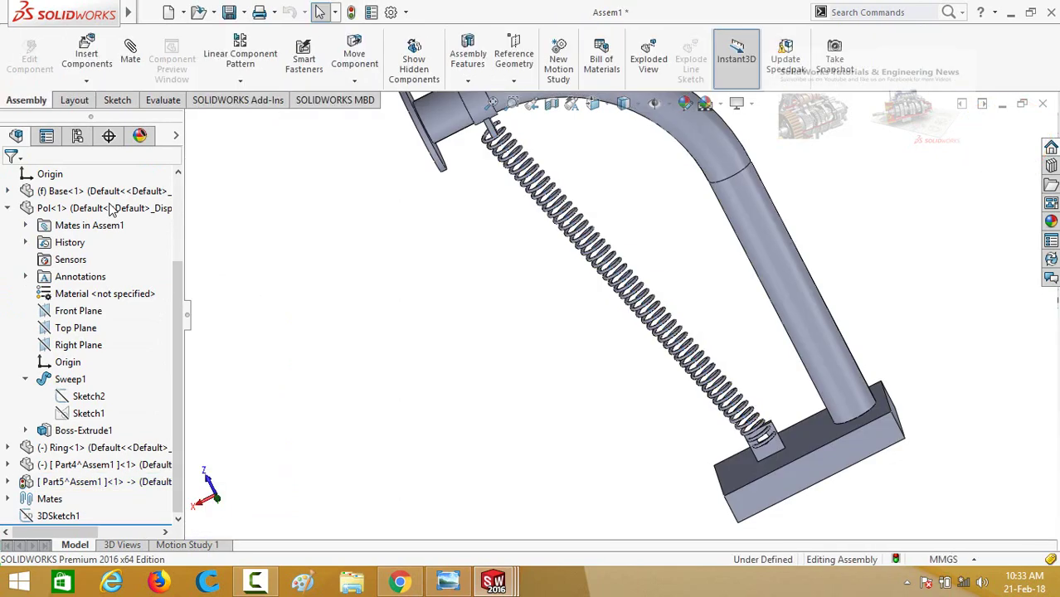
Slide the ring along the pole to the middle of the bend and rebuild the assembly to update the spring.
scroll(614, 315, "up", 2)
mouse_move(614, 315)
middle_mouse_down()
mouse_move(572, 224)
mouse_move(635, 331)
mouse_move(651, 336)
mouse_move(688, 299)
middle_mouse_up()
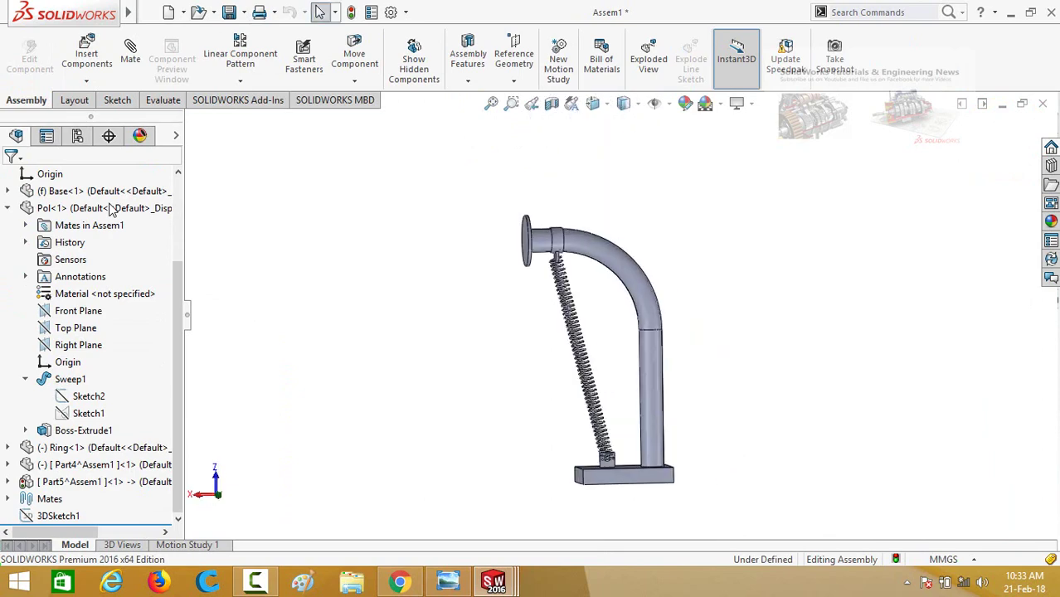
left_click_drag(556, 241, 631, 274)
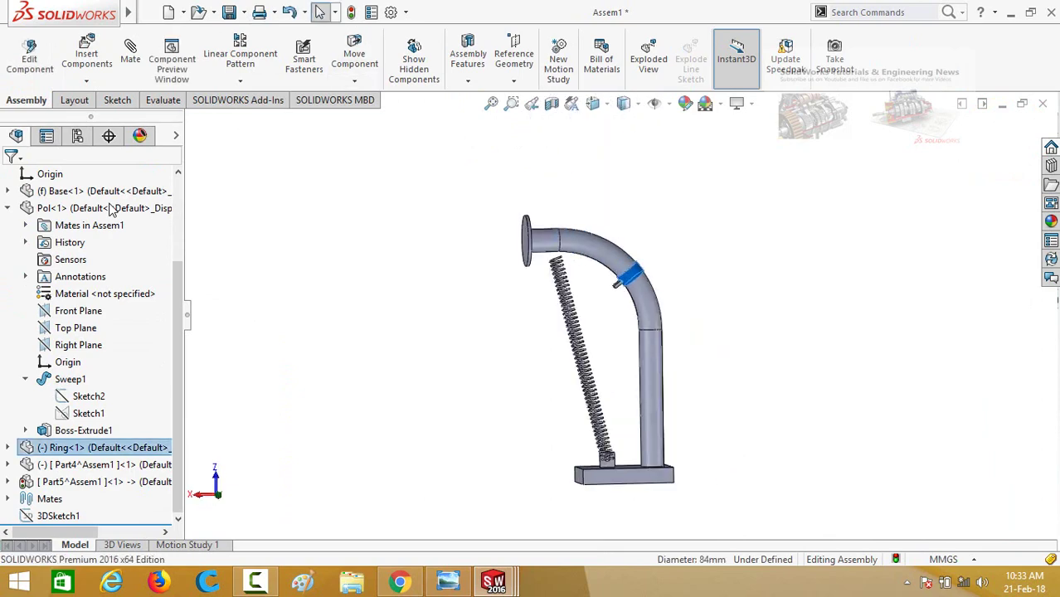
left_click(531, 153)
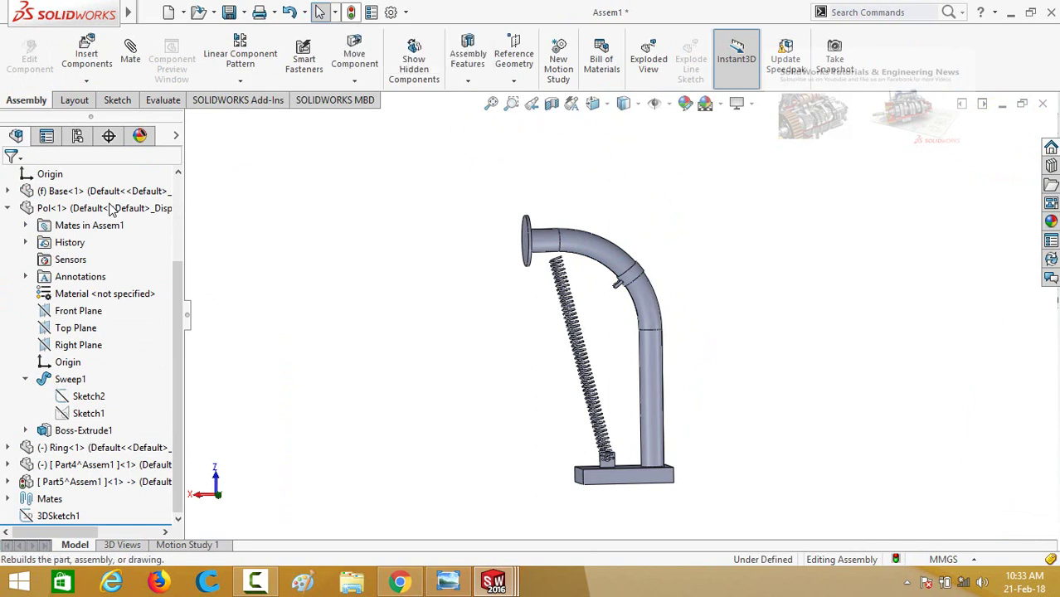
left_click(351, 13)
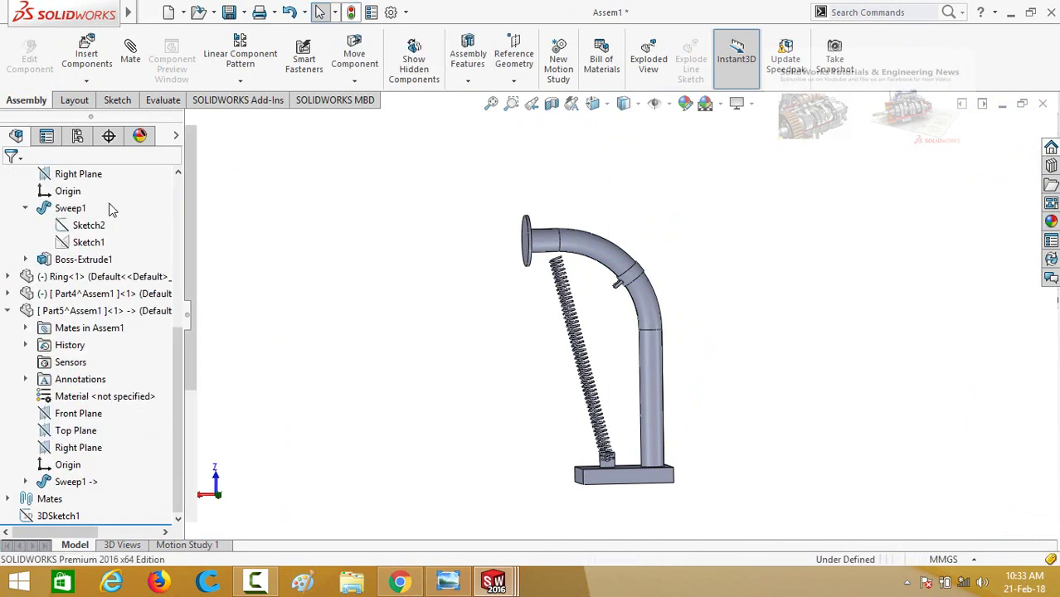
scroll(552, 375, "down", 2)
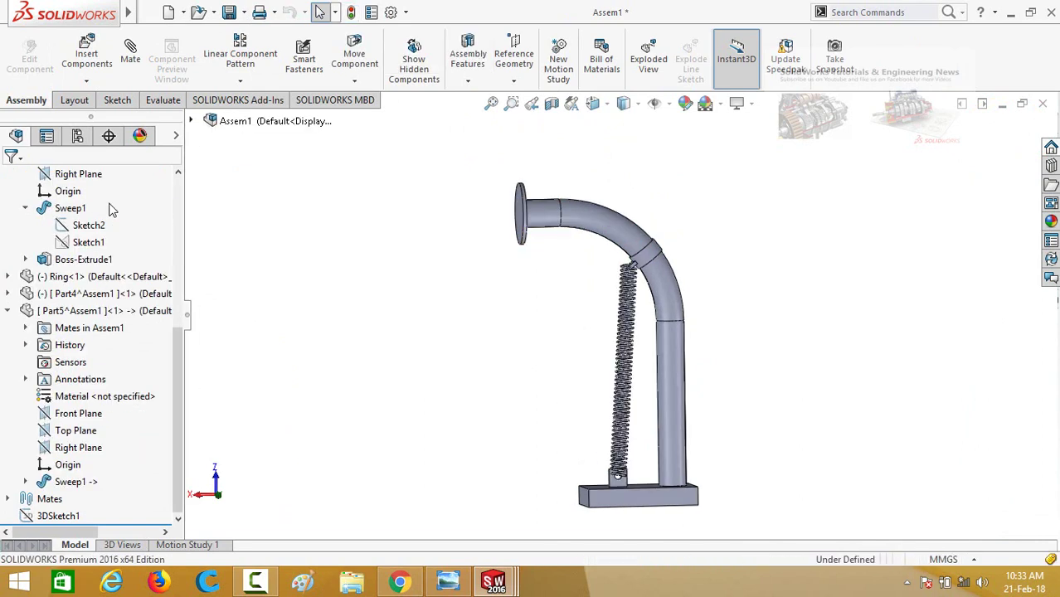
Slide the ring down onto the pole's straight vertical section and rebuild the assembly.
left_click_drag(670, 232, 696, 387)
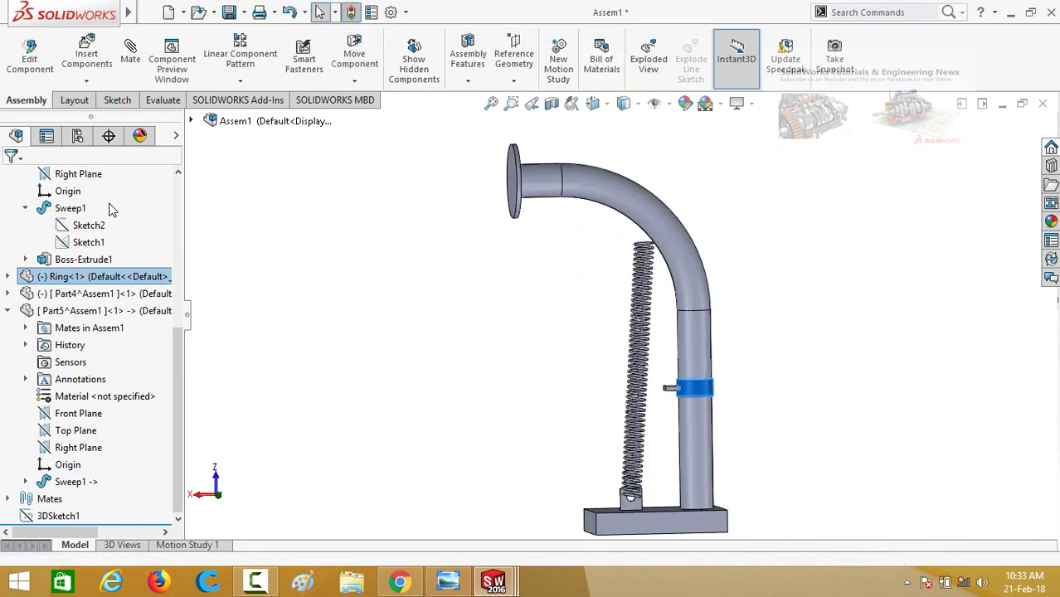
key("ctrl+b")
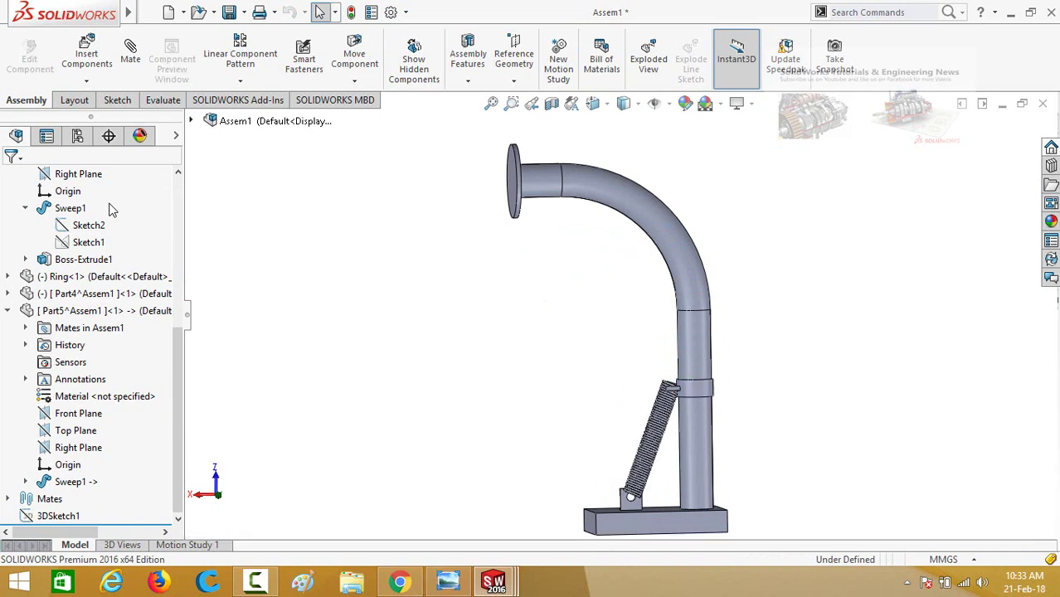
scroll(621, 471, "down", 2)
scroll(637, 447, "down", 1)
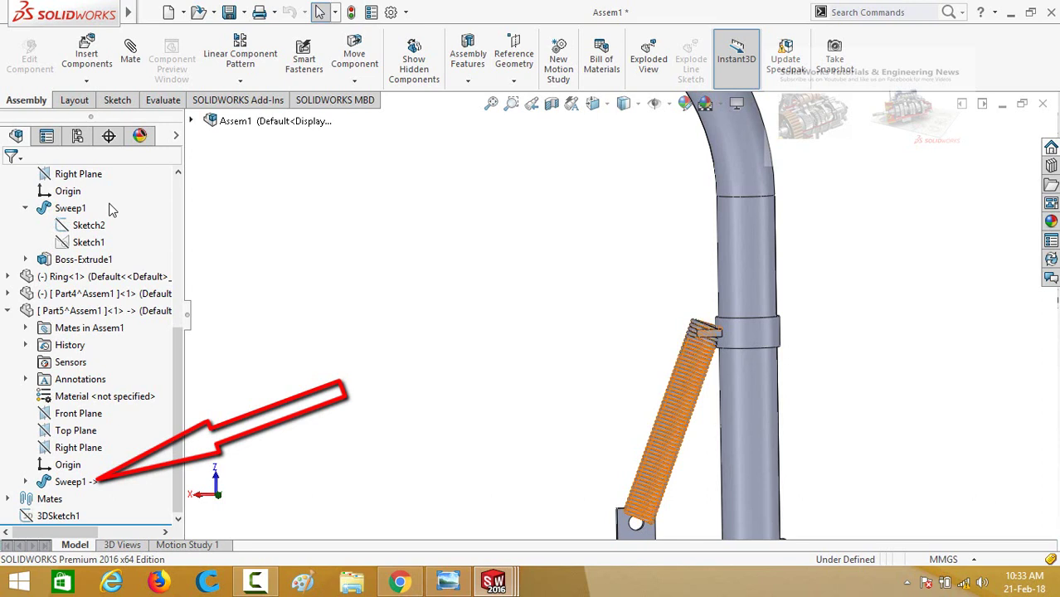
Edit the spring's sweep, saving the assembly to continue, set the twist to 15 revolutions and return to editing the assembly.
left_click(73, 482)
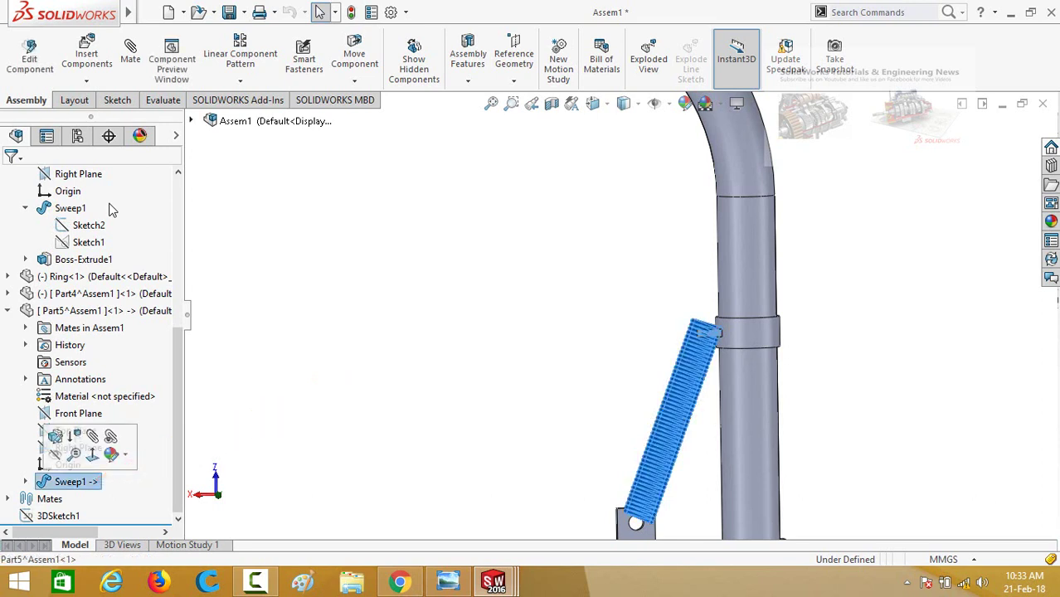
left_click(56, 437)
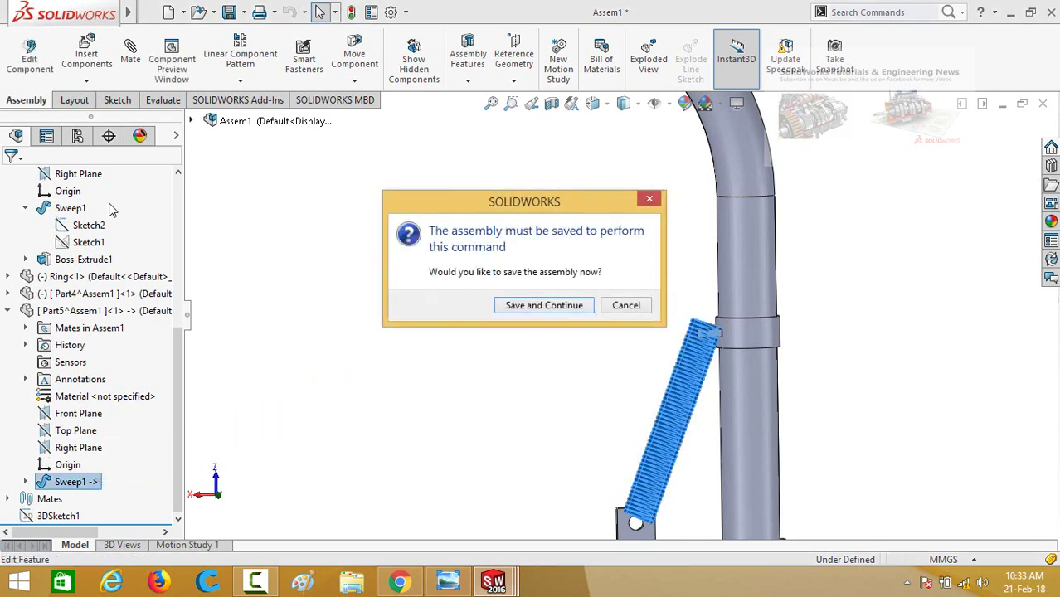
key("Return")
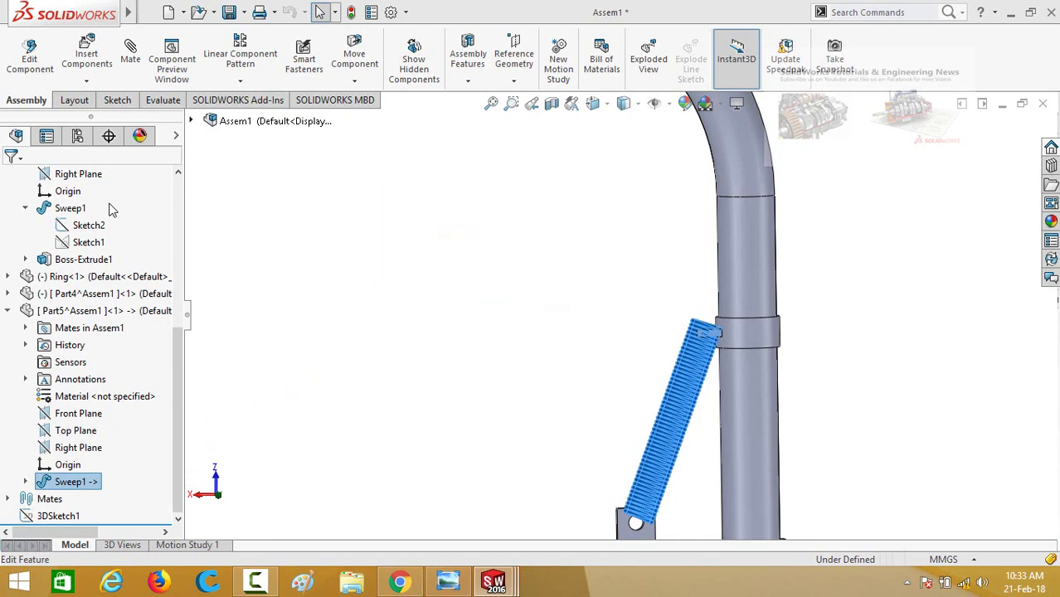
key("Return")
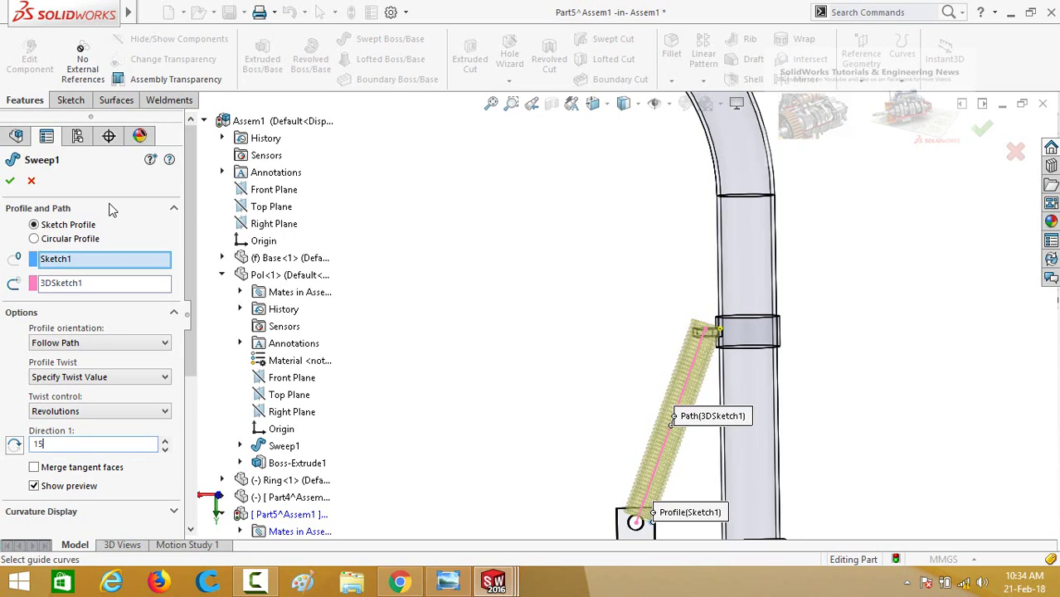
key("Return")
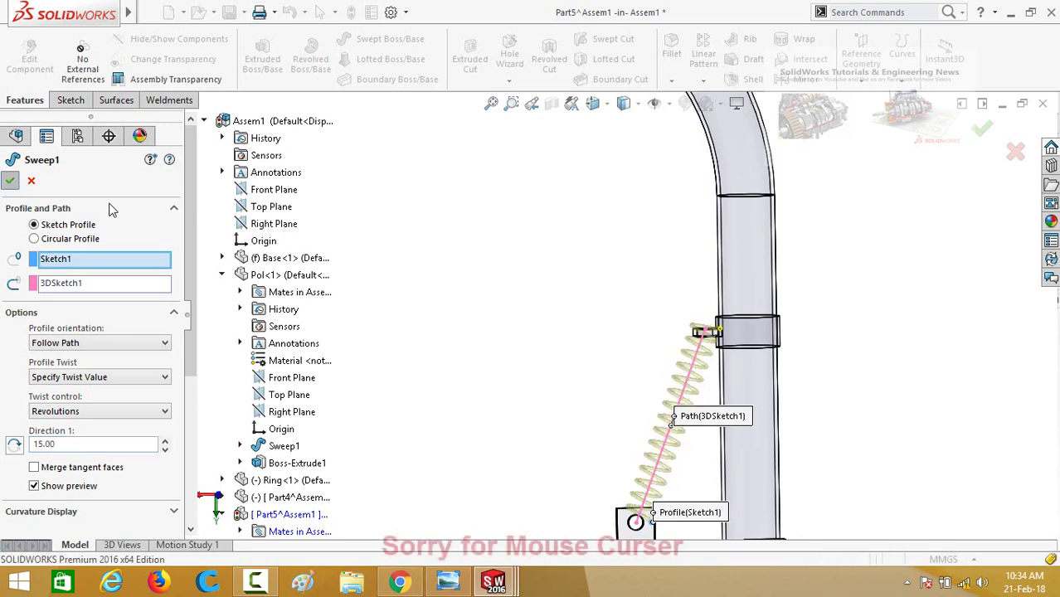
key("Return")
key("Escape")
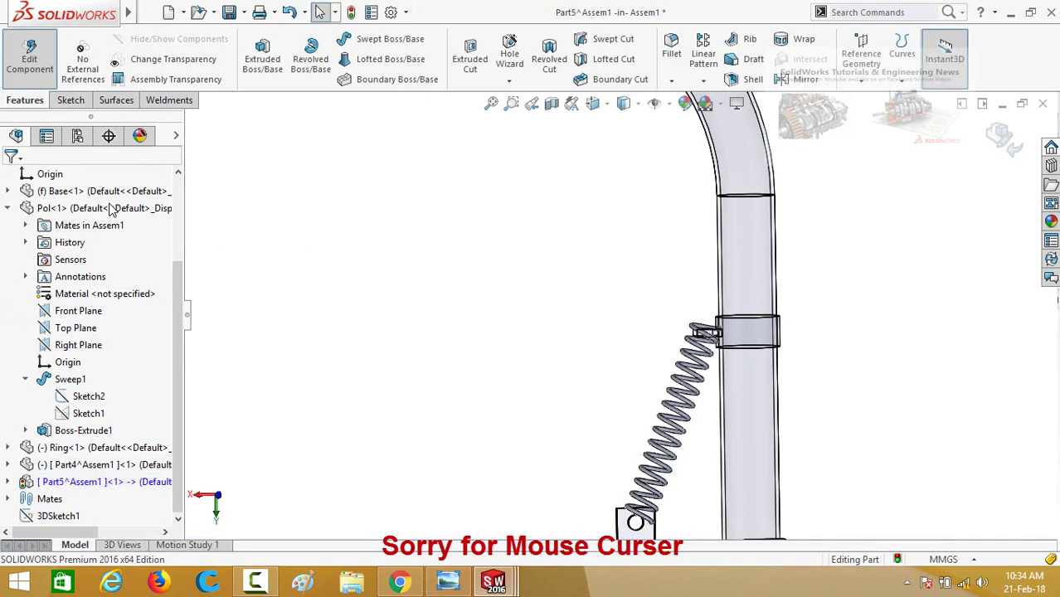
left_click(1004, 140)
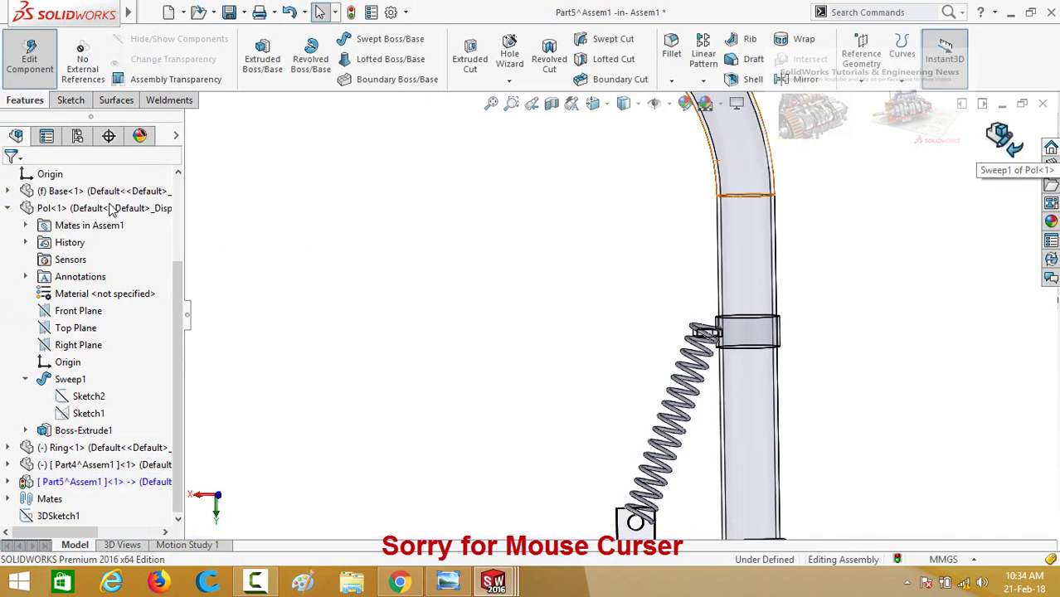
Slide the ring up the pole and around the bend to the flange, and rebuild the assembly to stretch the spring.
scroll(617, 315, "up", 5)
scroll(708, 359, "down", 2)
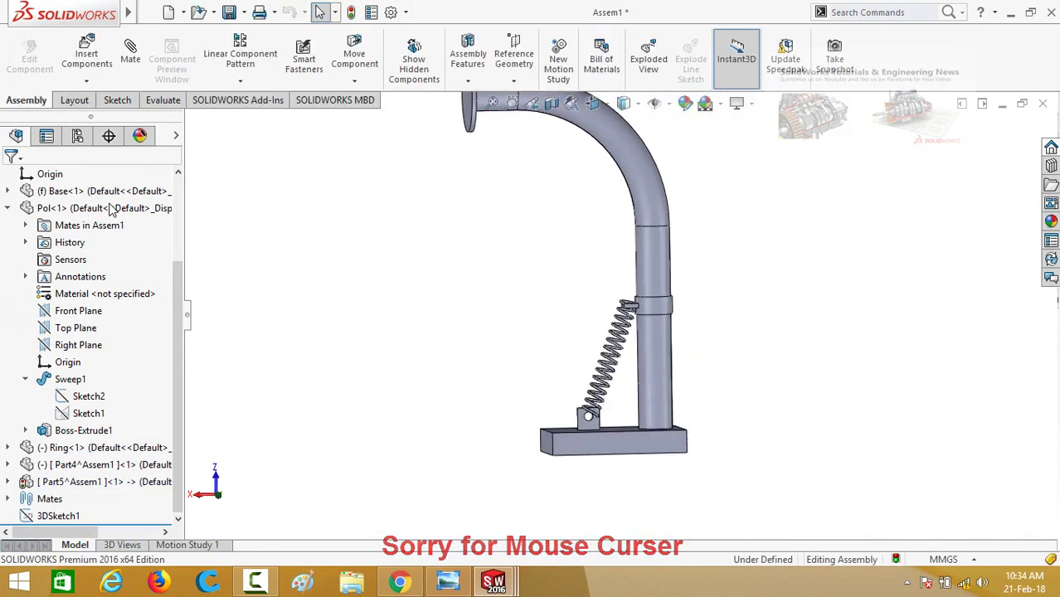
left_click_drag(654, 305, 653, 230)
scroll(597, 282, "up", 2)
scroll(706, 373, "down", 3)
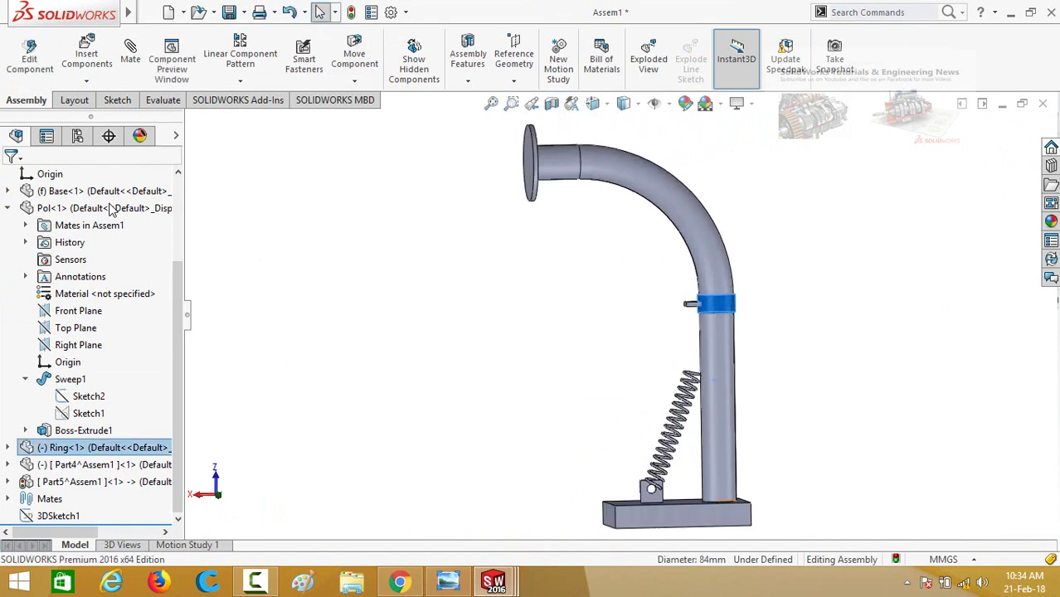
mouse_move(717, 304)
left_mouse_down()
mouse_move(700, 233)
mouse_move(544, 162)
left_mouse_up()
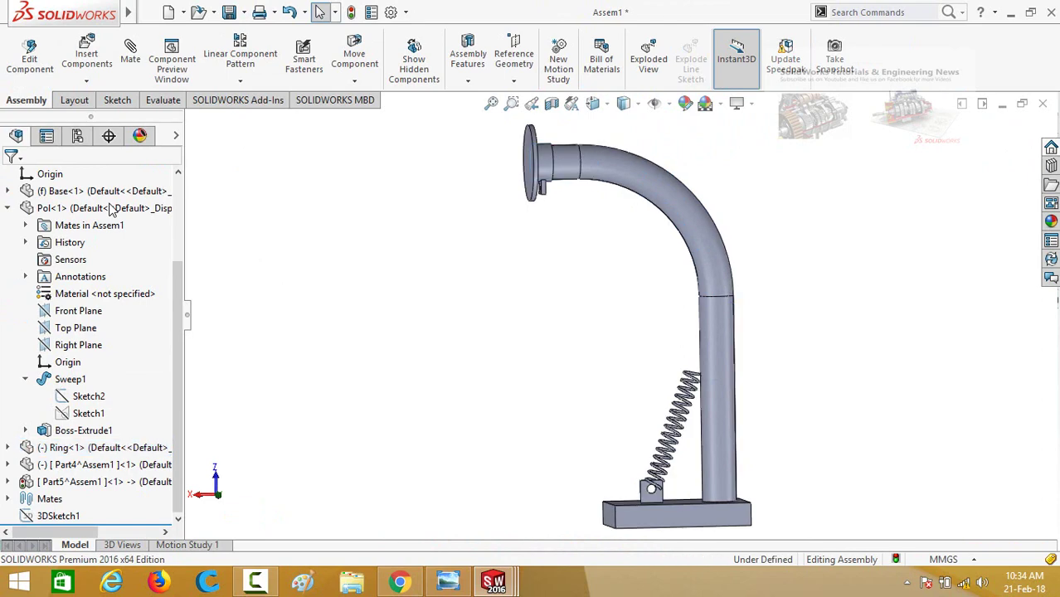
scroll(465, 165, "down", 1)
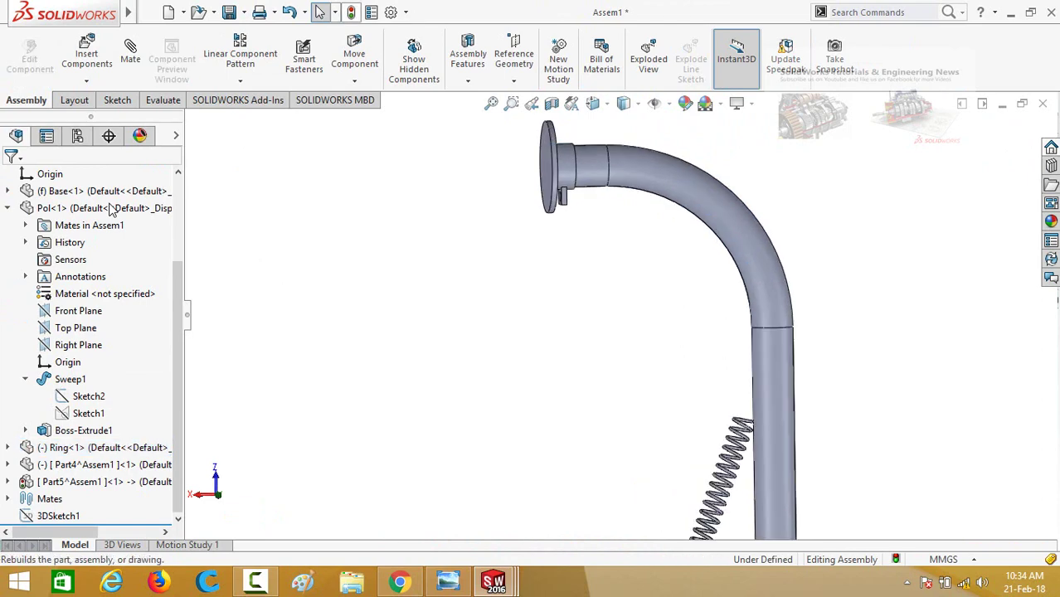
key("ctrl+b")
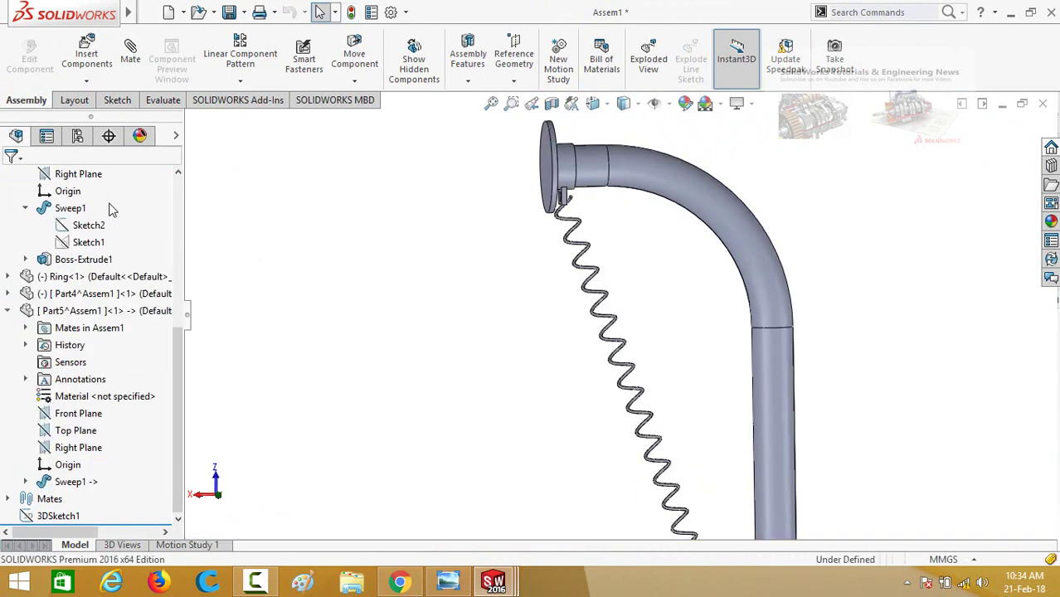
Change the components' appearances to a blue pole, red ring, dark red spring and green base.
scroll(619, 303, "up", 2)
left_click(708, 382)
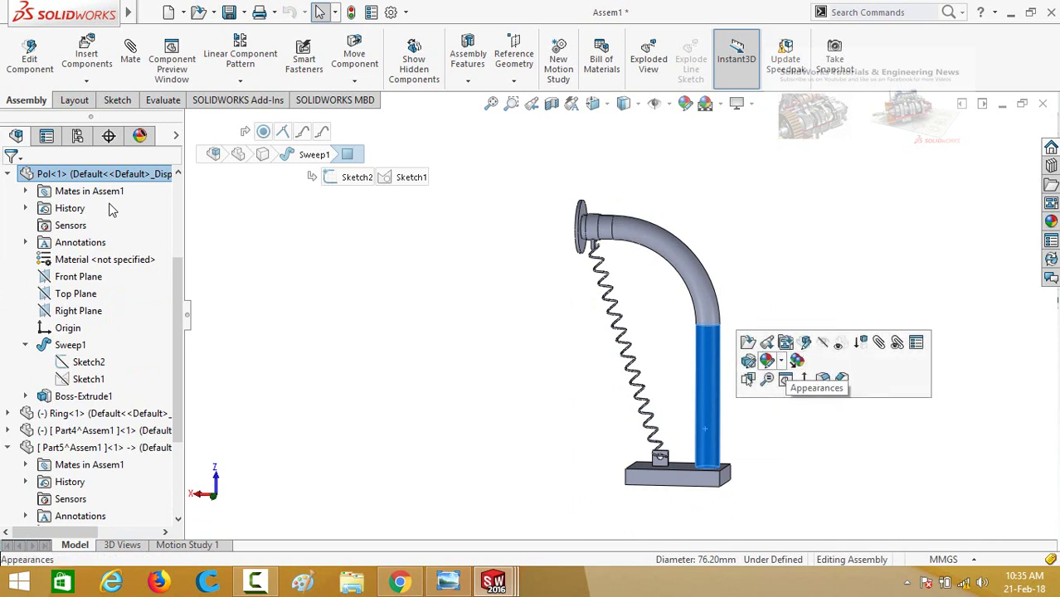
left_click(768, 362)
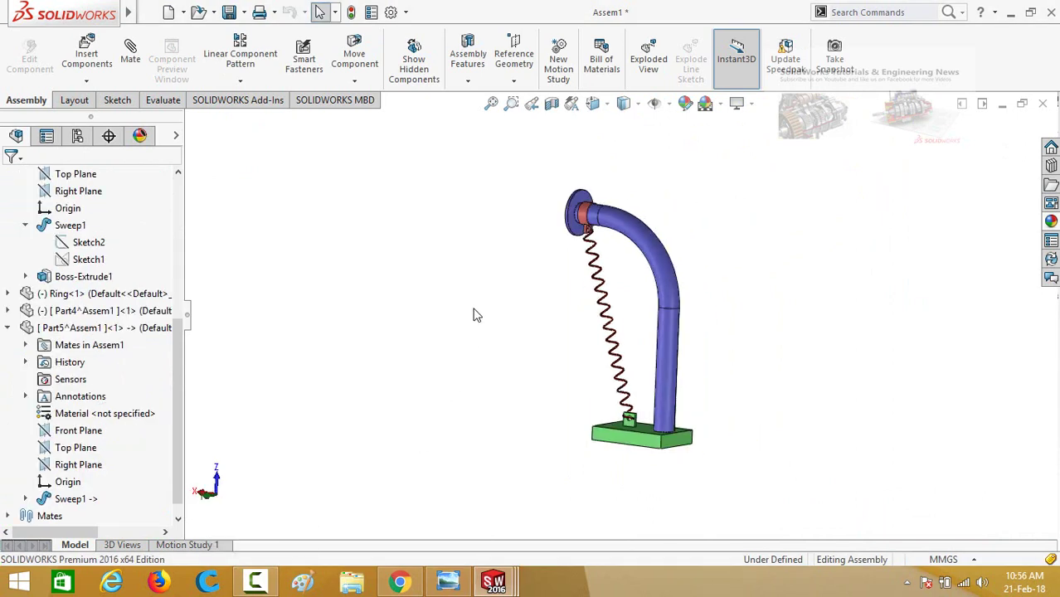
mouse_move(477, 315)
middle_mouse_down()
mouse_move(505, 282)
mouse_move(517, 303)
mouse_move(524, 284)
mouse_move(489, 286)
mouse_move(477, 311)
middle_mouse_up()
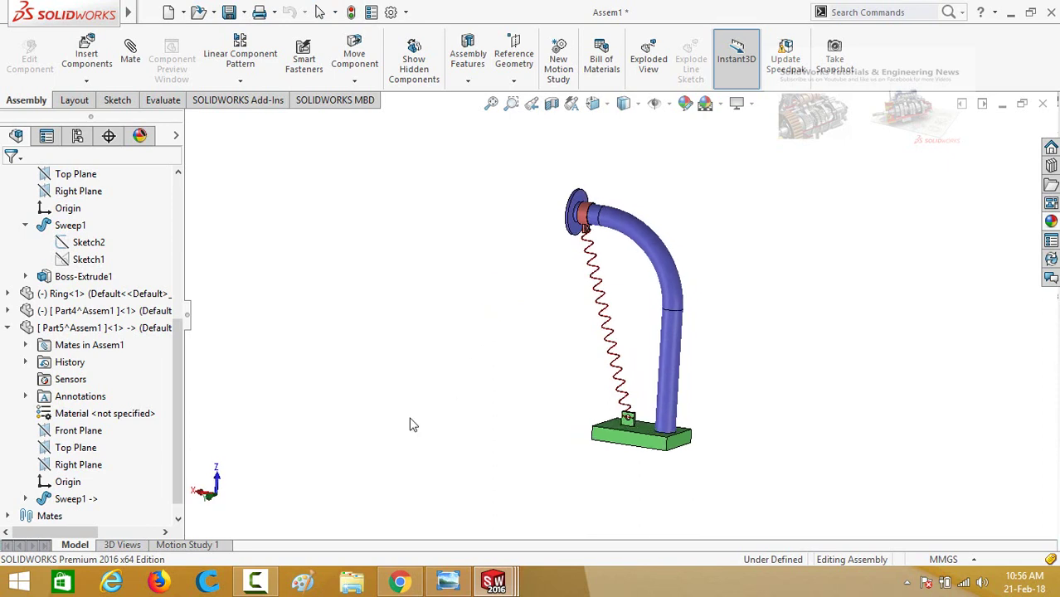
In Motion Study 1, start a linear spring and pick the underside face of the ring's lug as its first endpoint.
left_click(187, 545)
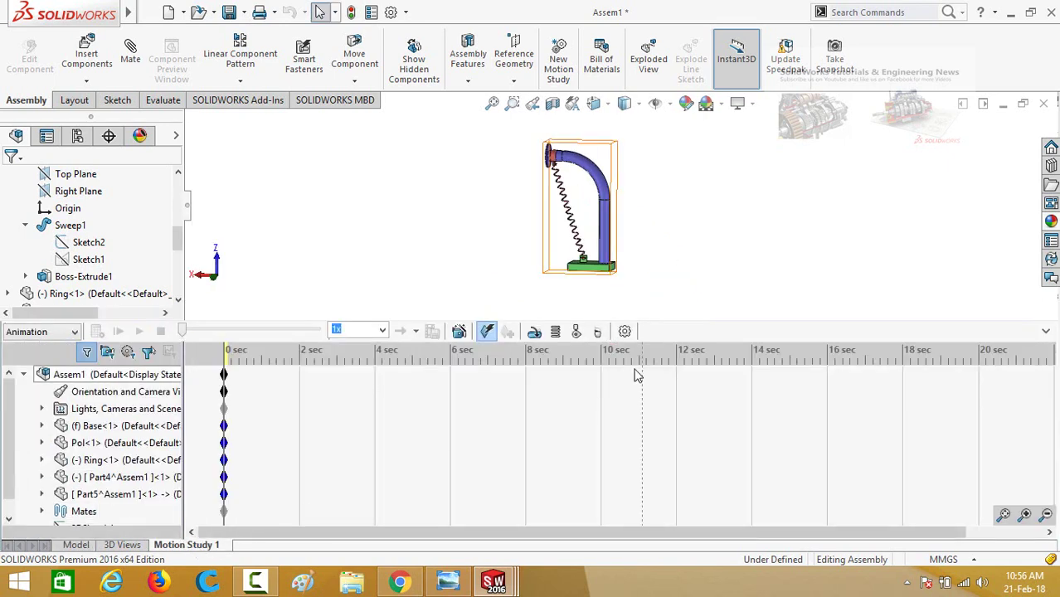
left_click(556, 332)
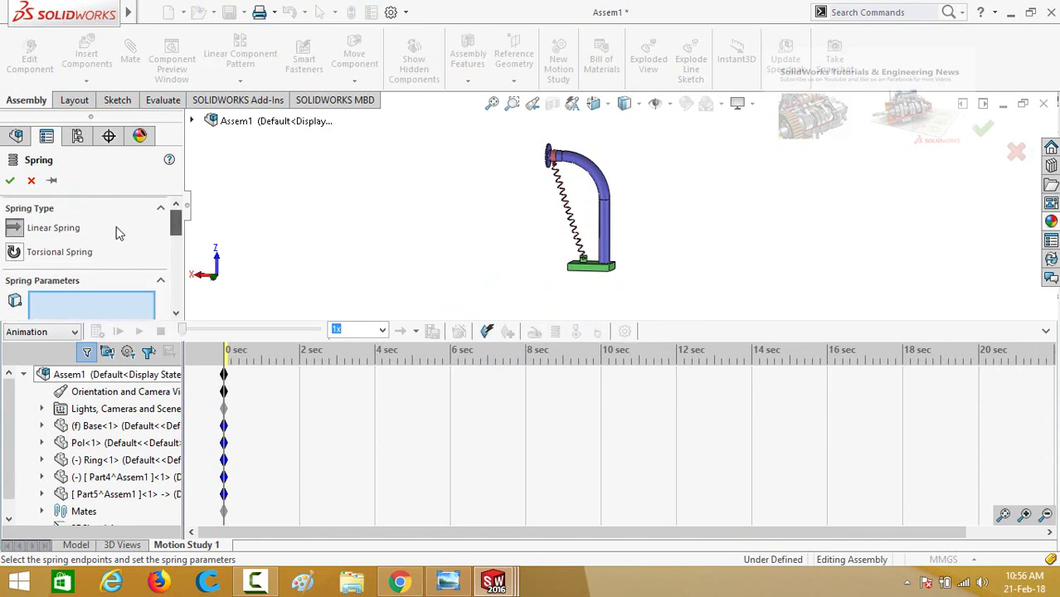
left_click_drag(174, 222, 174, 241)
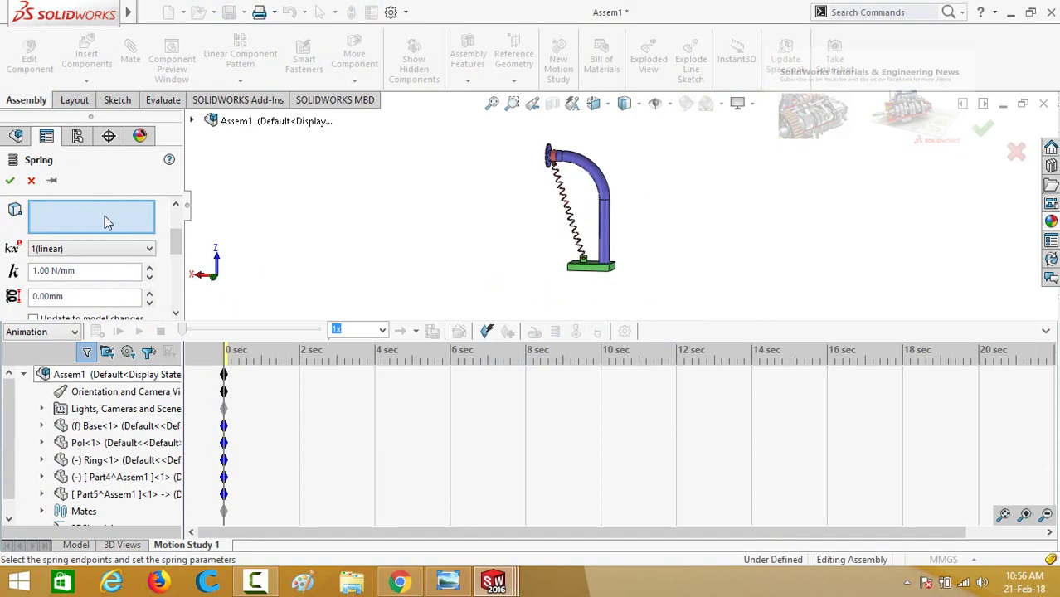
scroll(495, 248, "down", 4)
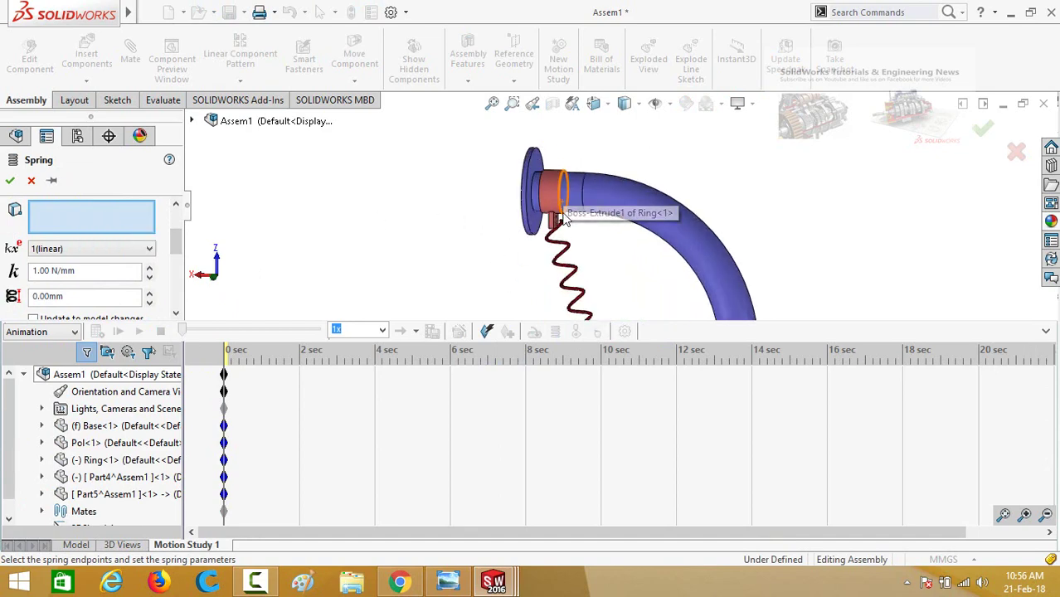
scroll(530, 261, "down", 3)
middle_click_drag(537, 260, 544, 209)
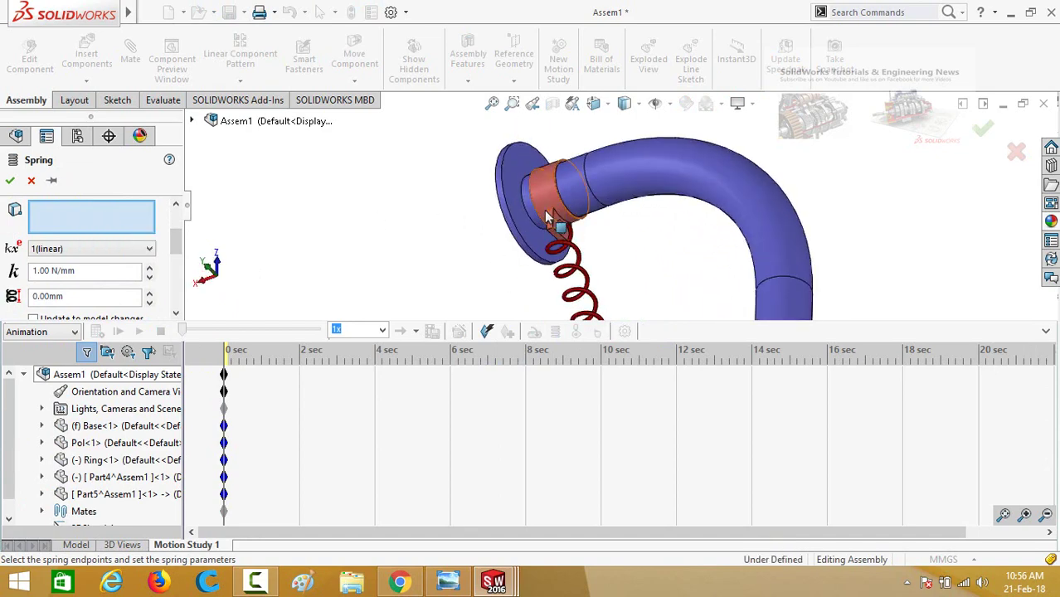
scroll(544, 210, "down", 3)
left_click(591, 267)
Pick the upper face of the base's lug as the linear spring's second endpoint.
scroll(332, 236, "up", 5)
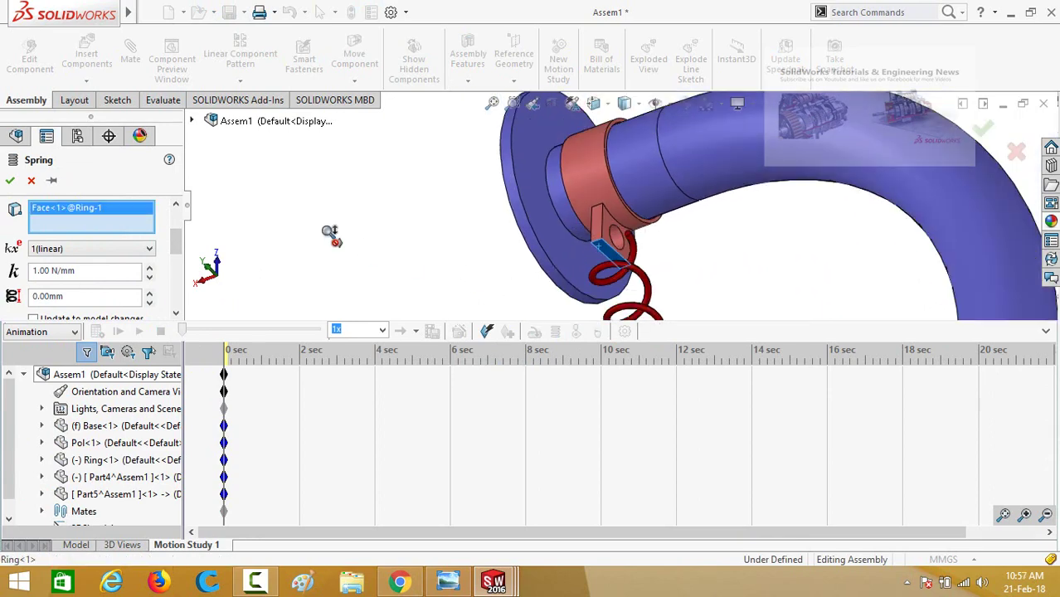
scroll(457, 237, "up", 3)
scroll(630, 307, "down", 6)
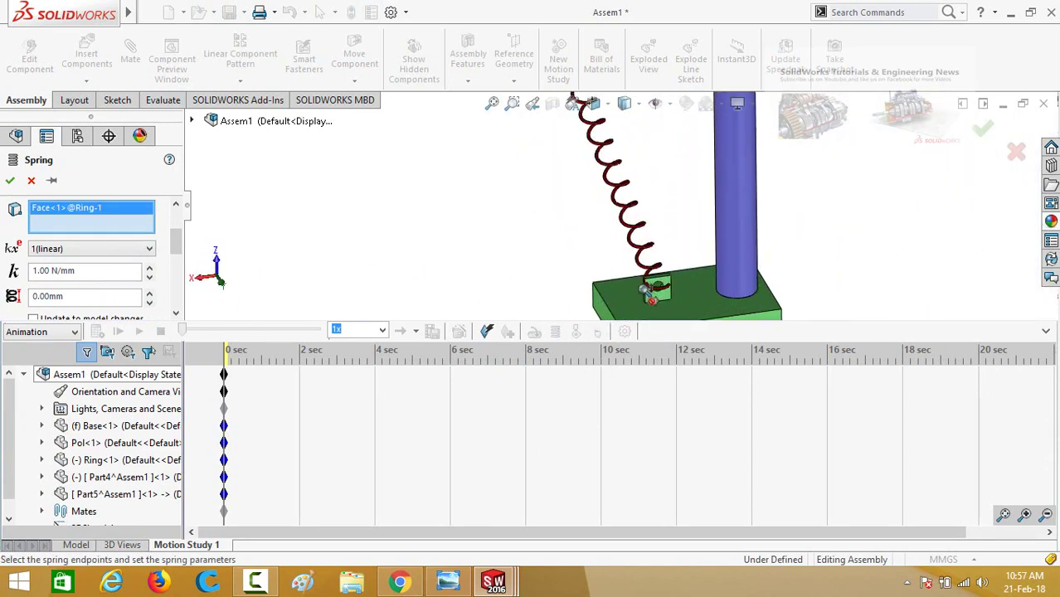
scroll(672, 270, "down", 3)
left_click(627, 203)
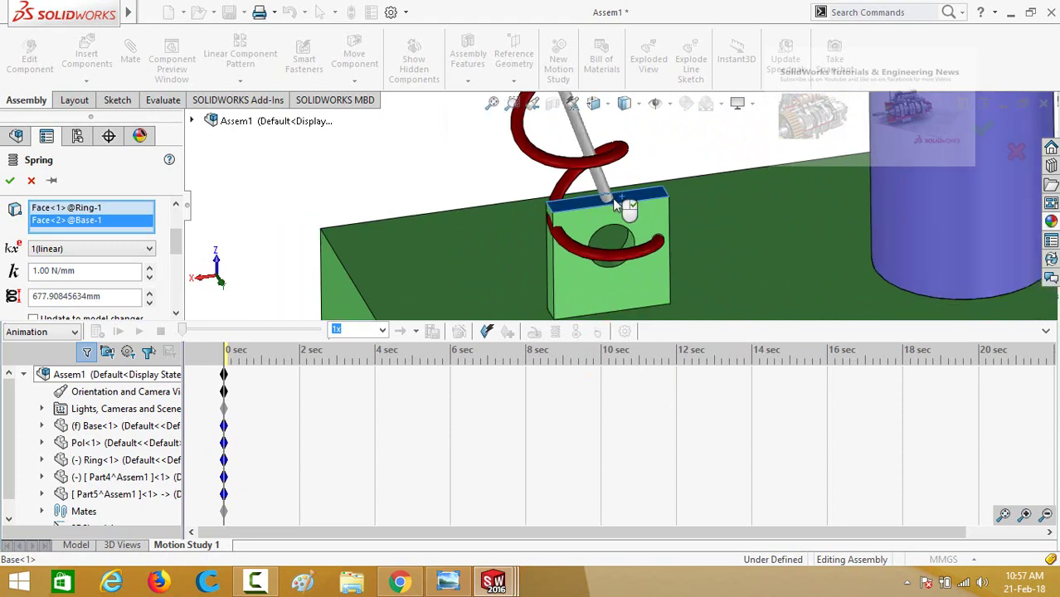
scroll(393, 184, "up", 3)
scroll(393, 184, "up", 3)
Check the spring stiffness in the problem image in Windows Photo Viewer and its N/mm conversion in Chrome, then return to SOLIDWORKS.
left_click_drag(177, 239, 177, 246)
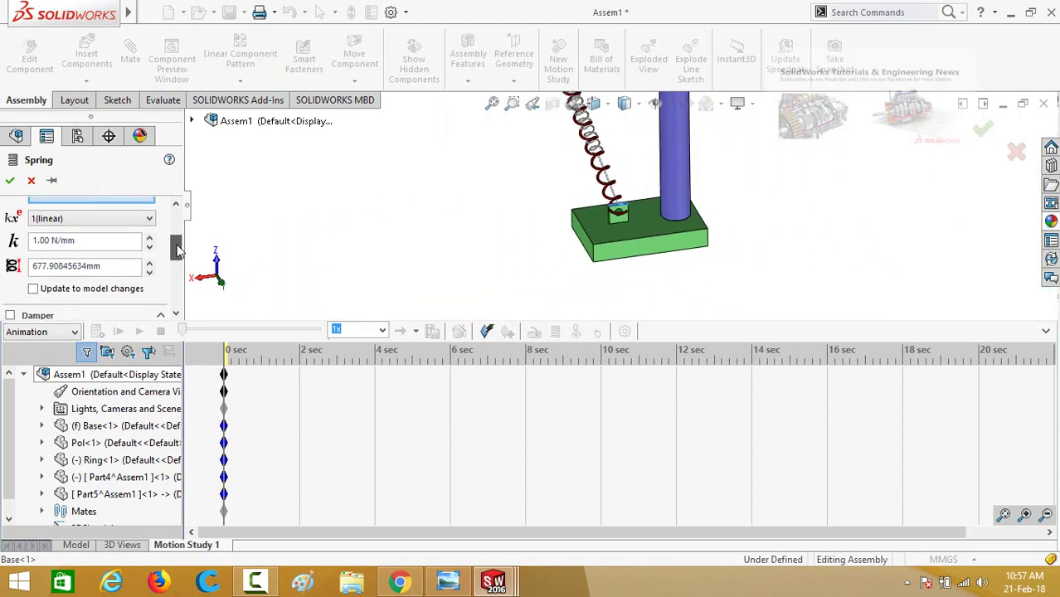
double_click(31, 241)
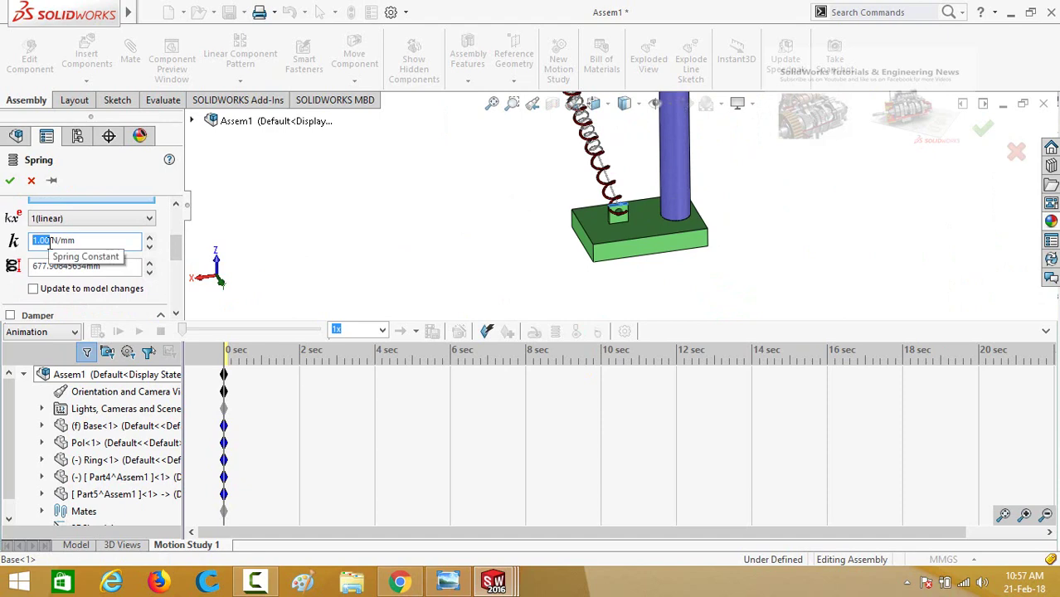
left_click(466, 585)
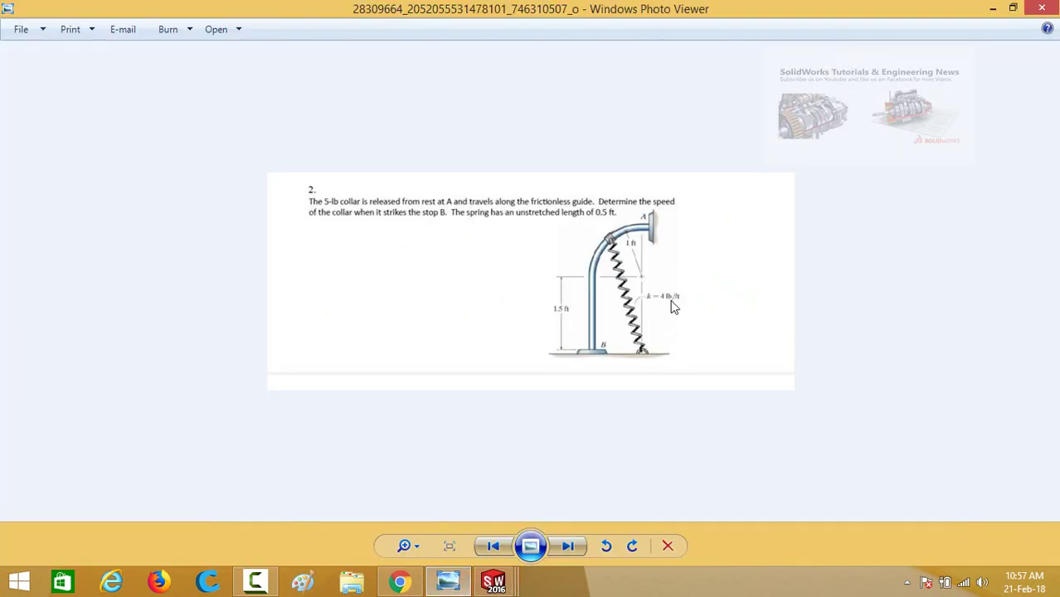
left_click(399, 583)
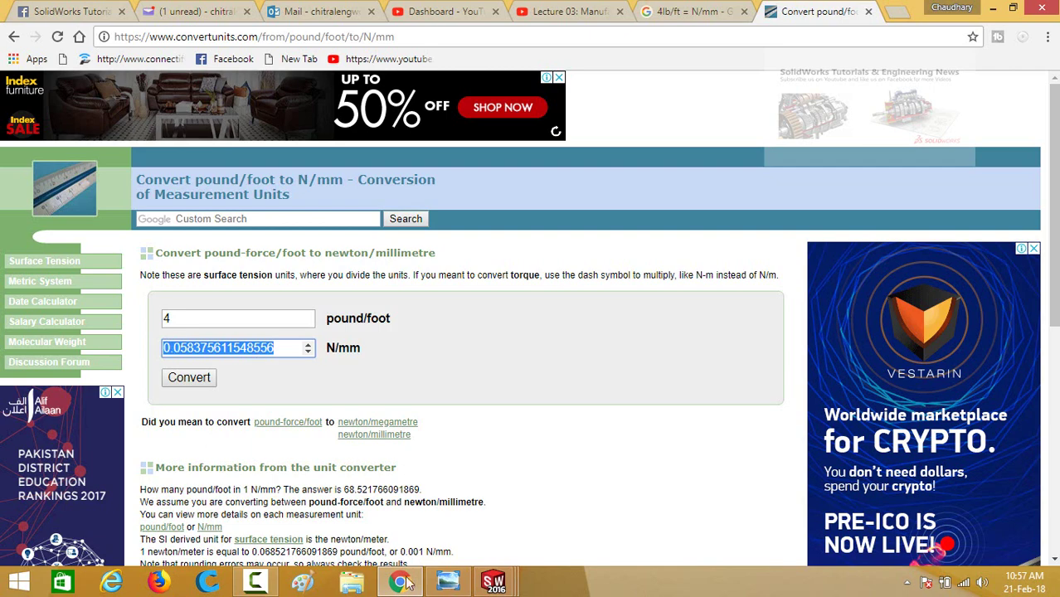
left_click(448, 583)
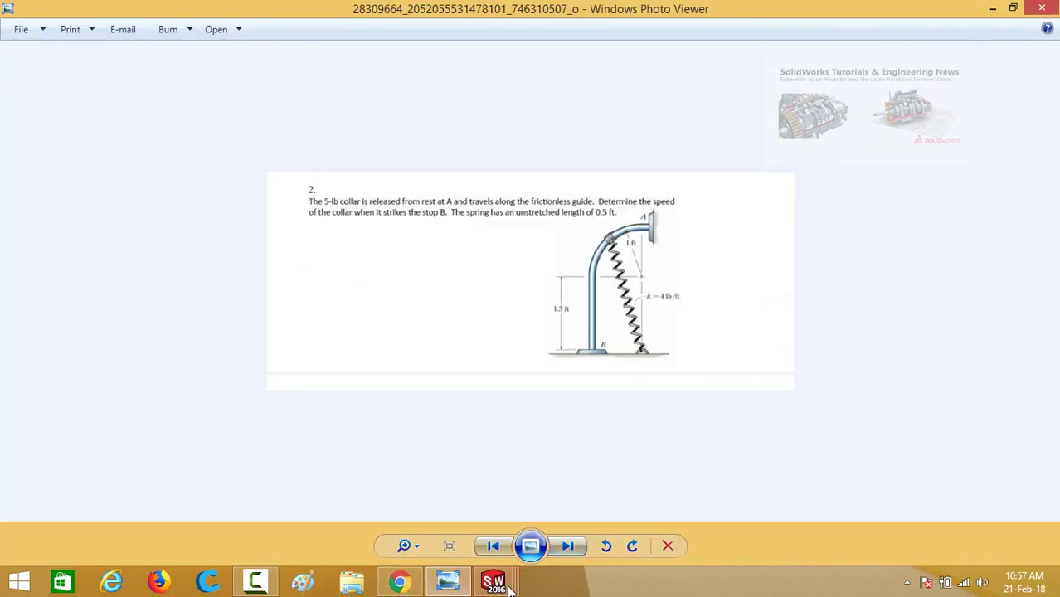
mouse_move(495, 584)
left_click(684, 493)
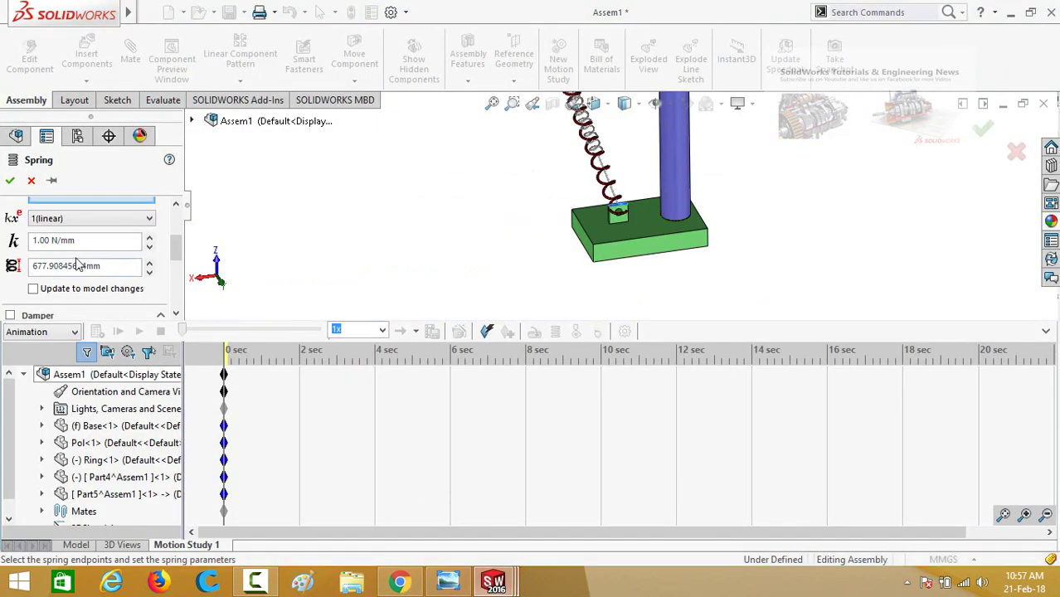
Set the linear spring's constant to 0.058375611548556 N/mm by pasting the converted value.
left_click_drag(51, 242, 36, 241)
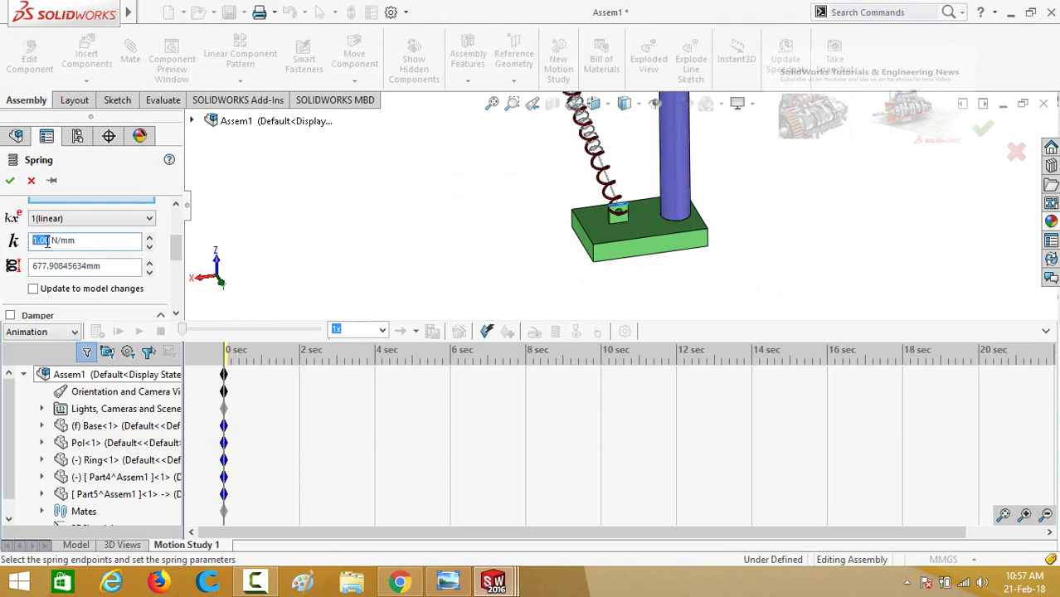
right_click(62, 239)
left_click(83, 306)
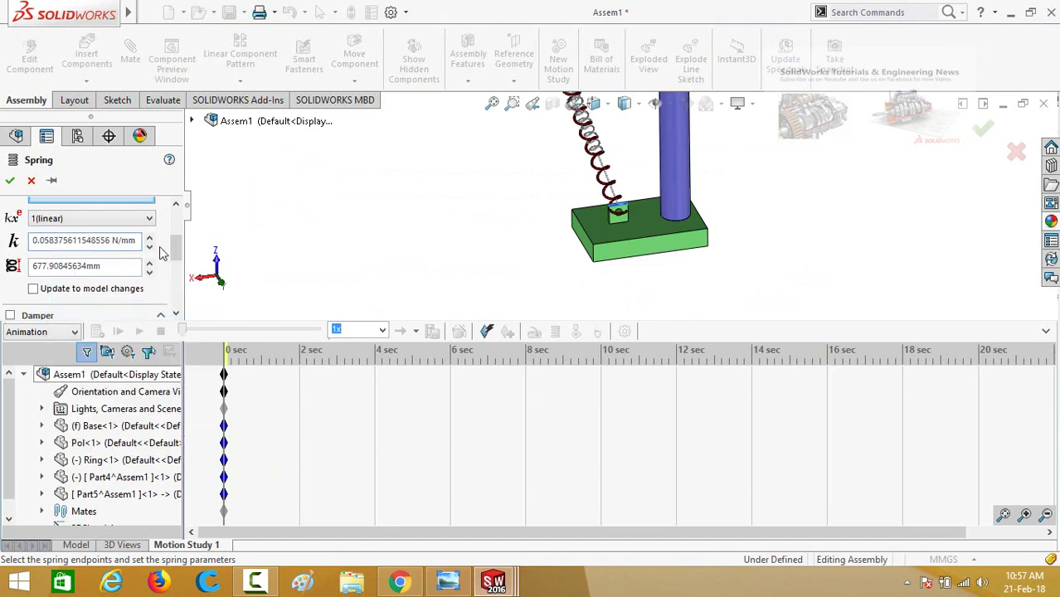
Add the pole's short end, bend and straight vertical faces as load-bearing references and accept the linear spring.
left_click_drag(177, 252, 178, 286)
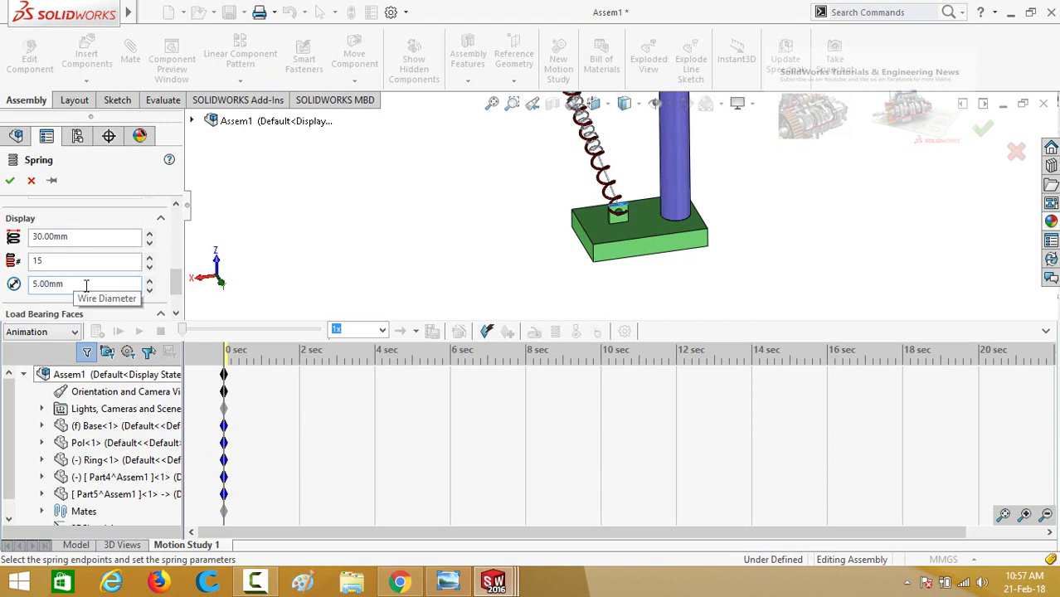
scroll(86, 286, "down", 3)
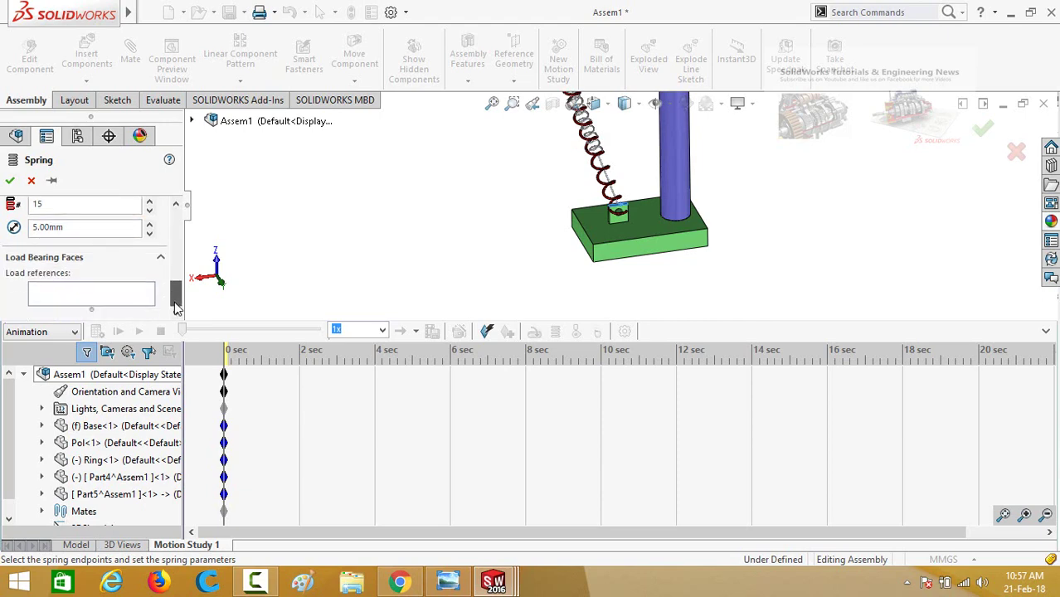
left_click(75, 297)
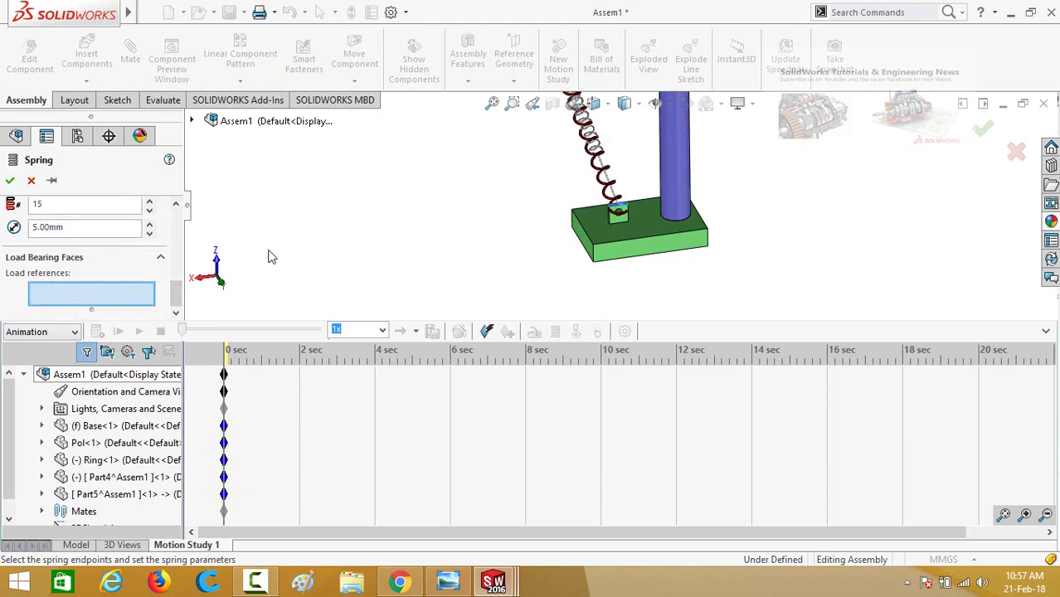
scroll(408, 193, "up", 3)
middle_click_drag(474, 185, 557, 122)
scroll(712, 151, "down", 4)
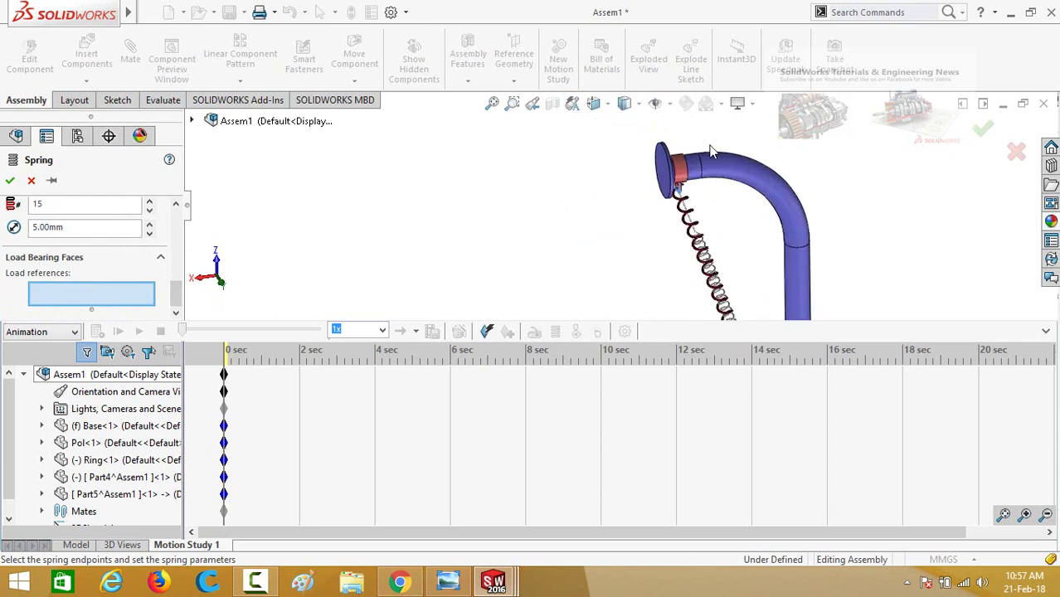
left_click(689, 170)
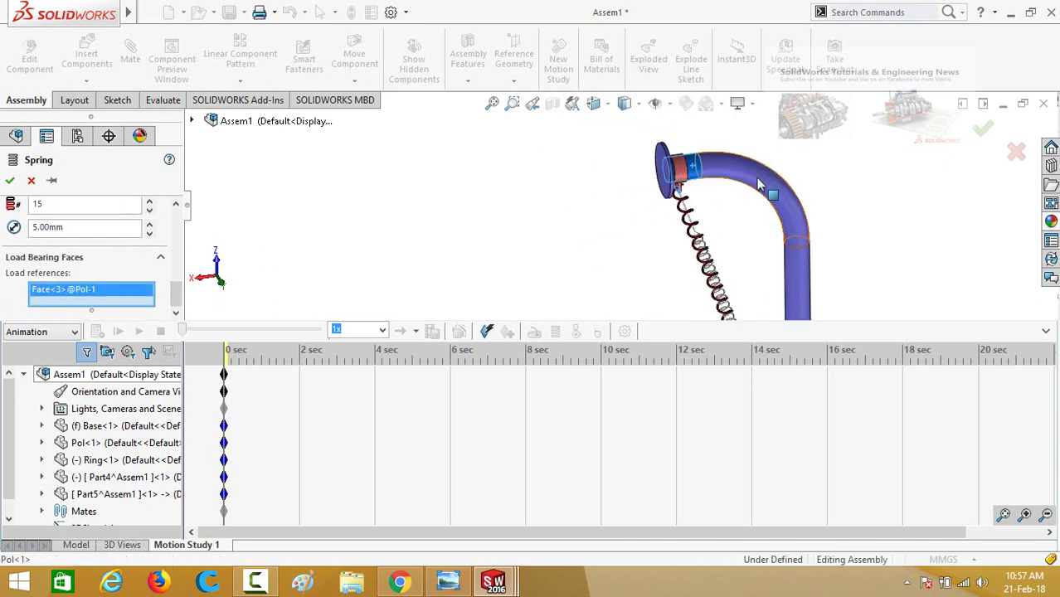
left_click(754, 169)
scroll(857, 232, "up", 1)
scroll(721, 264, "up", 2)
left_click(720, 262)
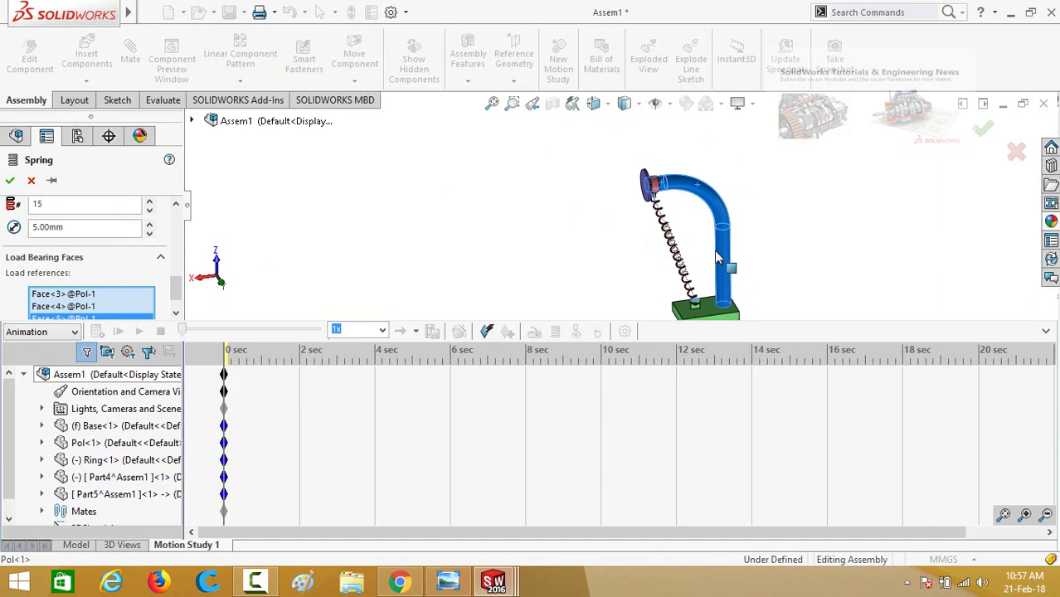
left_click(10, 181)
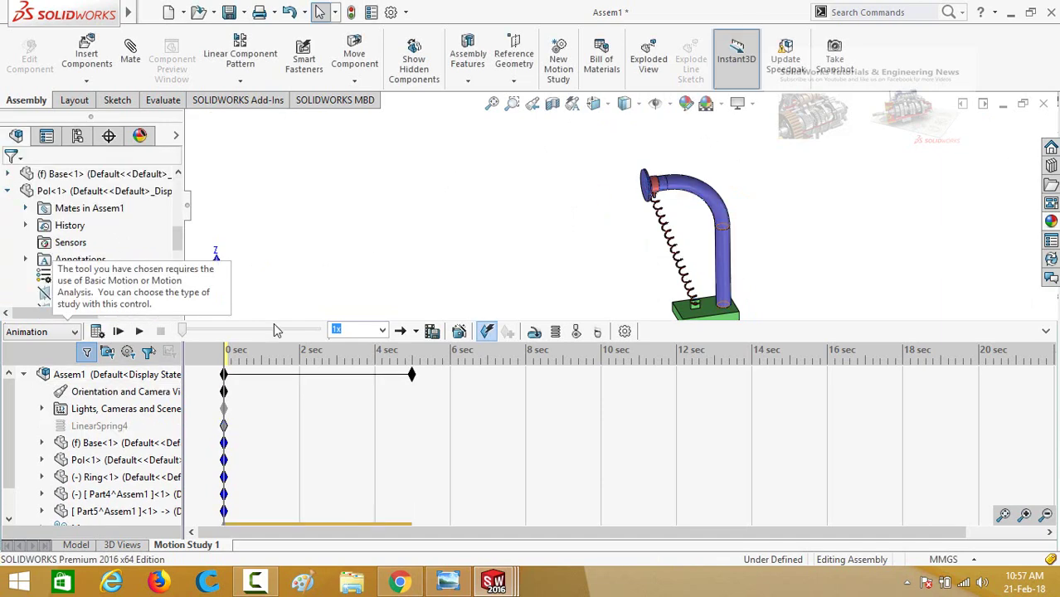
At 5 seconds on the timeline, slide the ring from the flange down the pole to just above the base and rebuild the assembly.
middle_click_drag(776, 240, 720, 230)
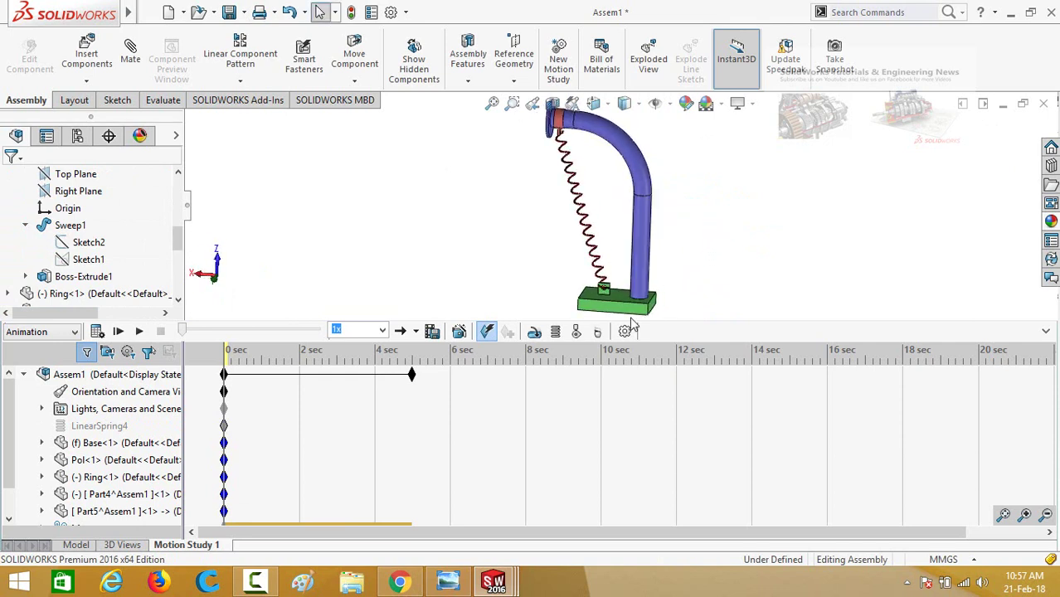
left_click_drag(225, 358, 413, 357)
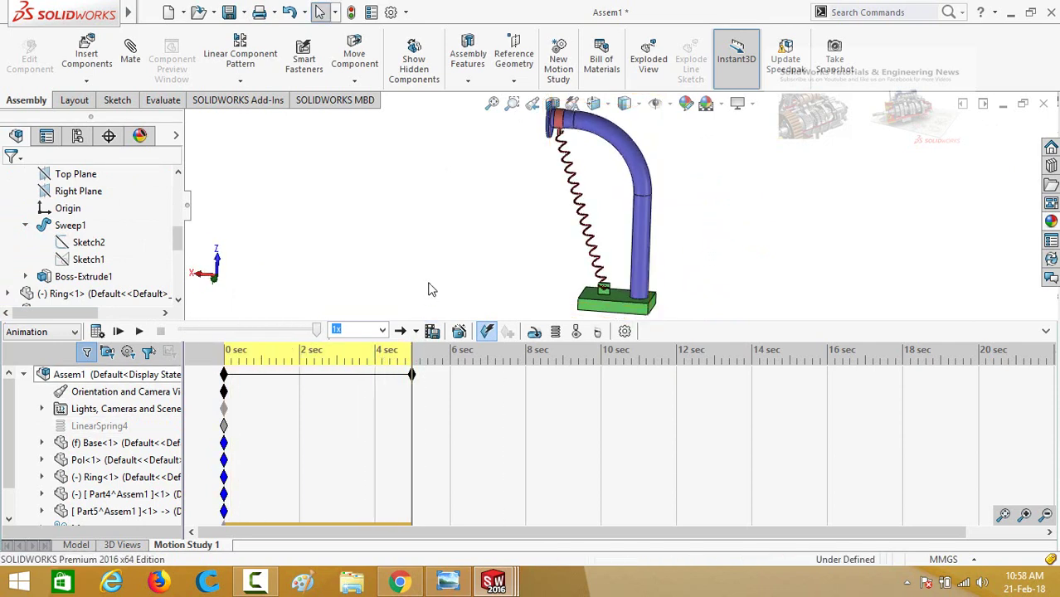
scroll(484, 235, "up", 2)
scroll(572, 128, "down", 3)
scroll(573, 133, "down", 1)
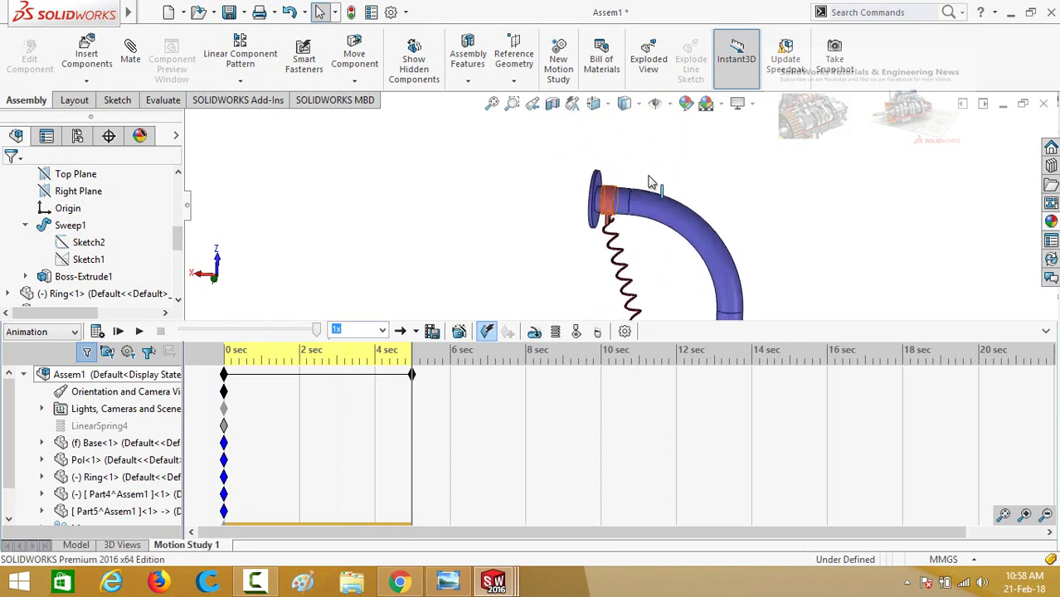
scroll(651, 182, "up", 3)
scroll(575, 156, "down", 1)
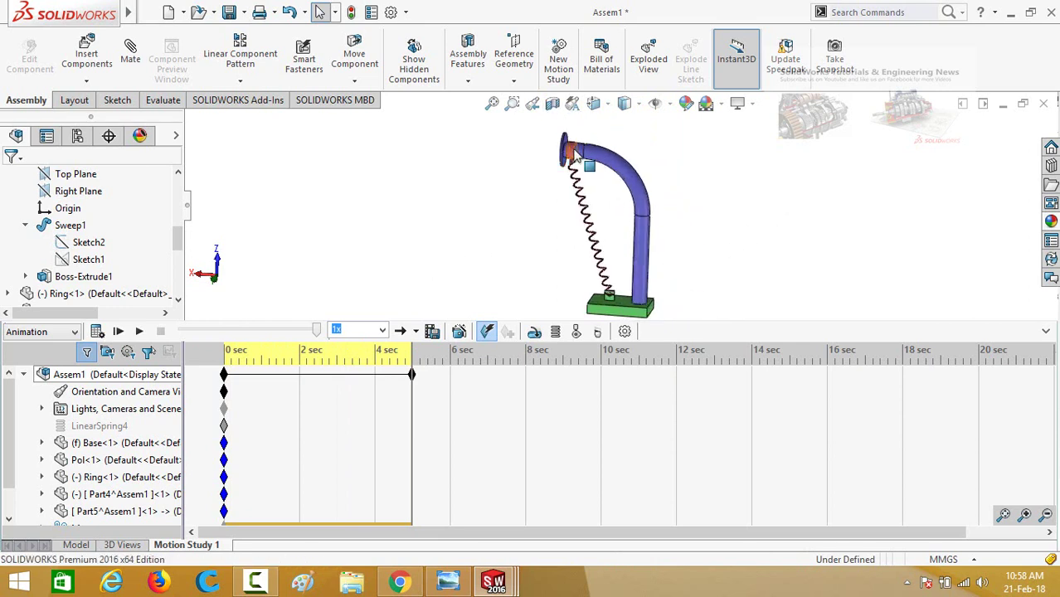
left_click_drag(573, 153, 647, 300)
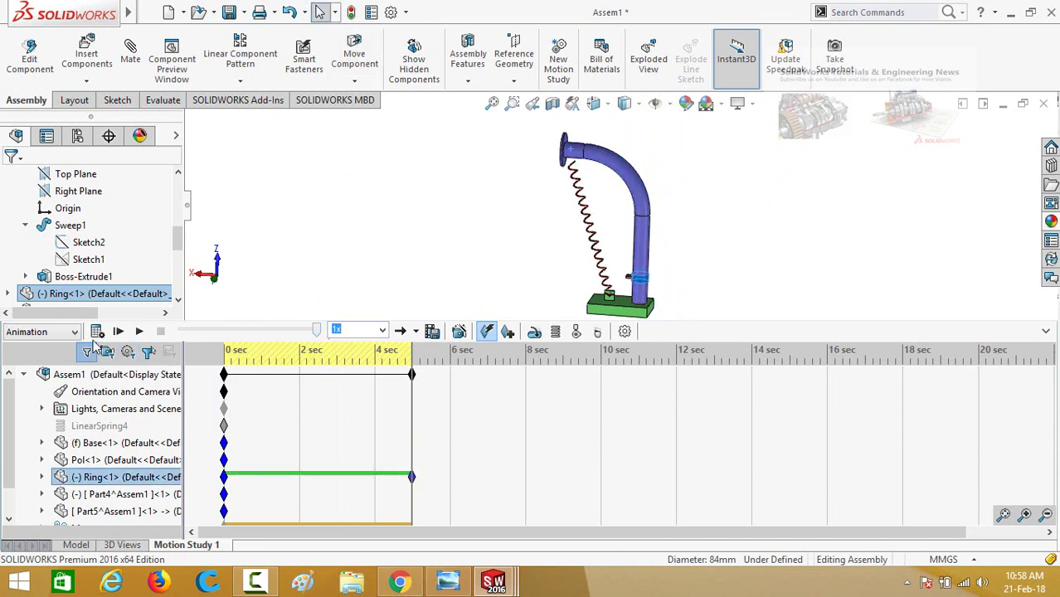
left_click(352, 13)
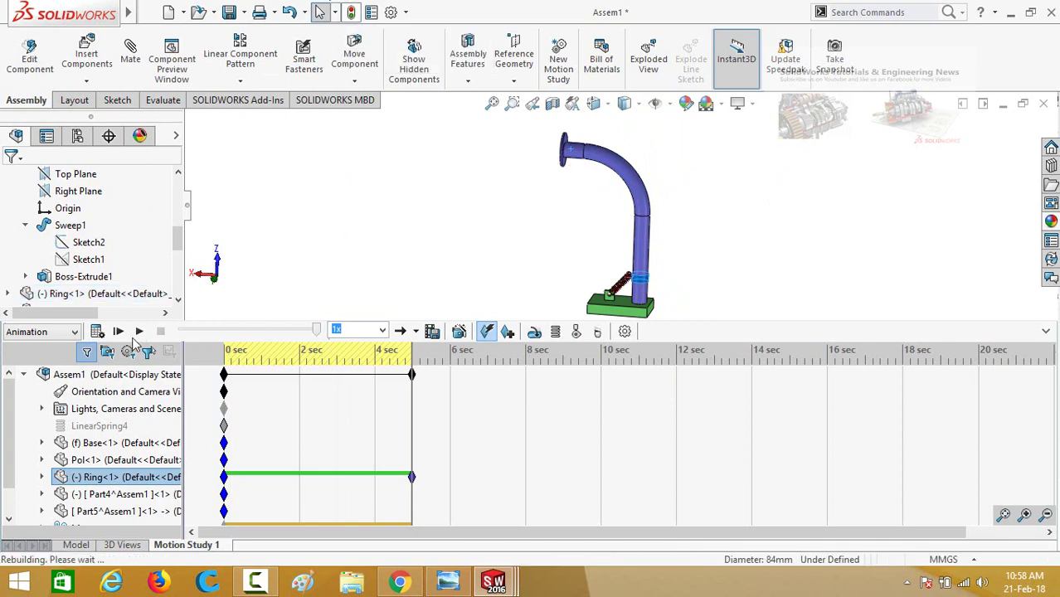
Calculate the motion study and set the animation export to a custom 16:9 aspect ratio.
left_click(96, 332)
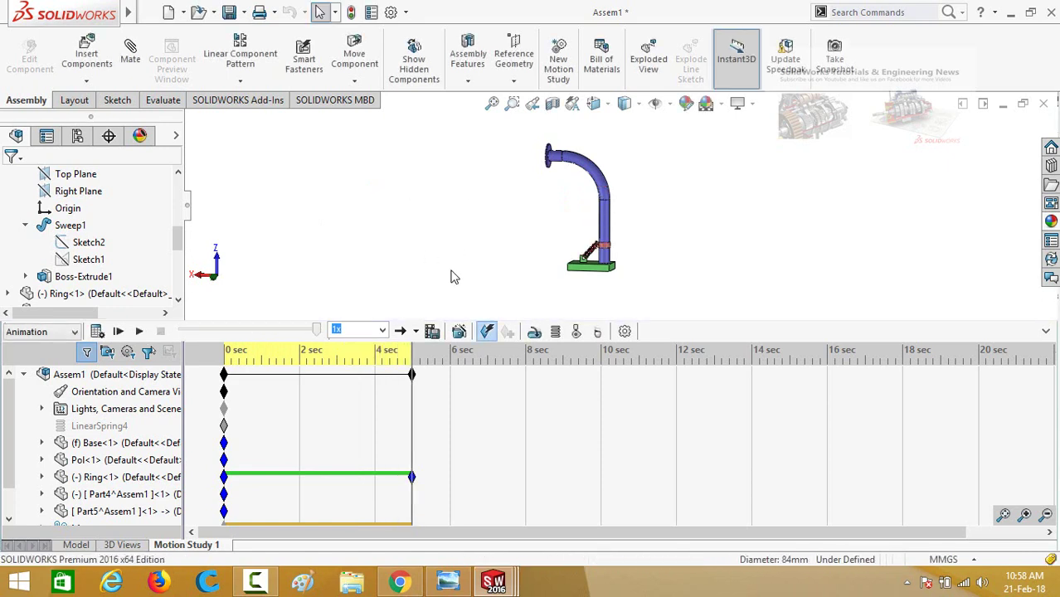
scroll(540, 271, "down", 1)
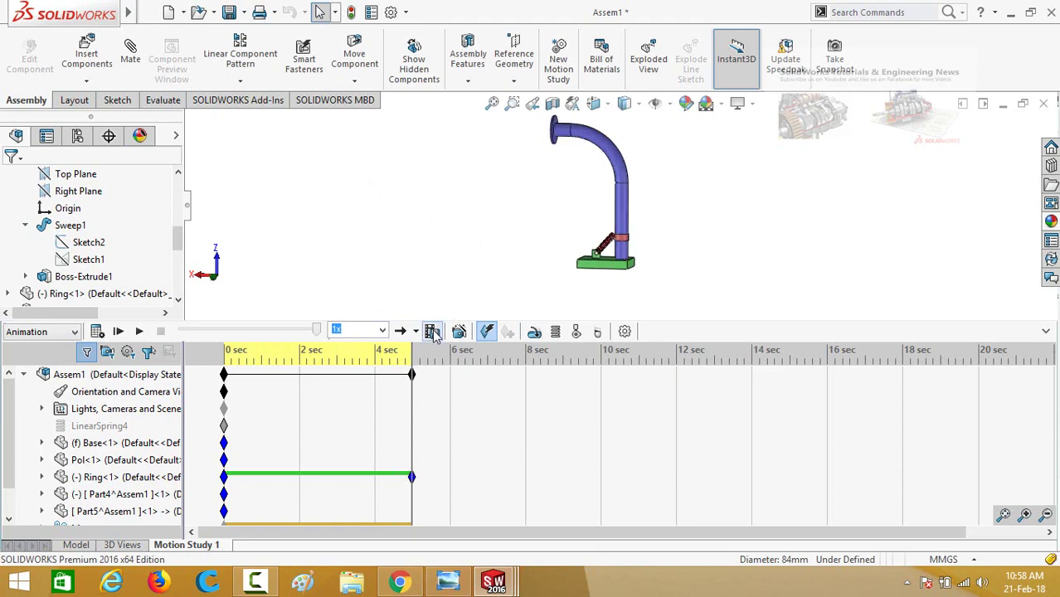
left_click(433, 332)
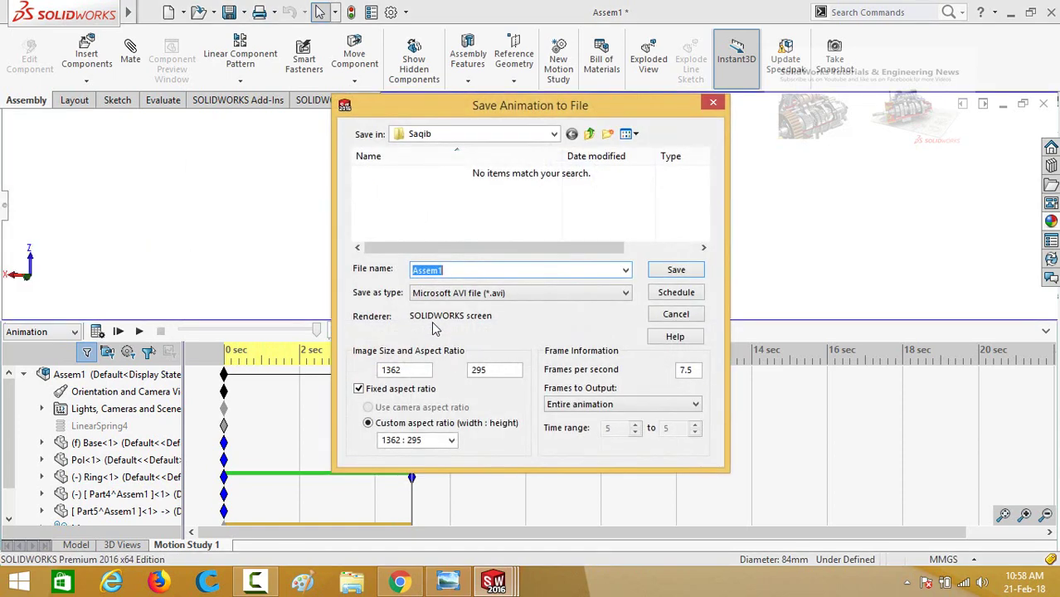
left_click(452, 441)
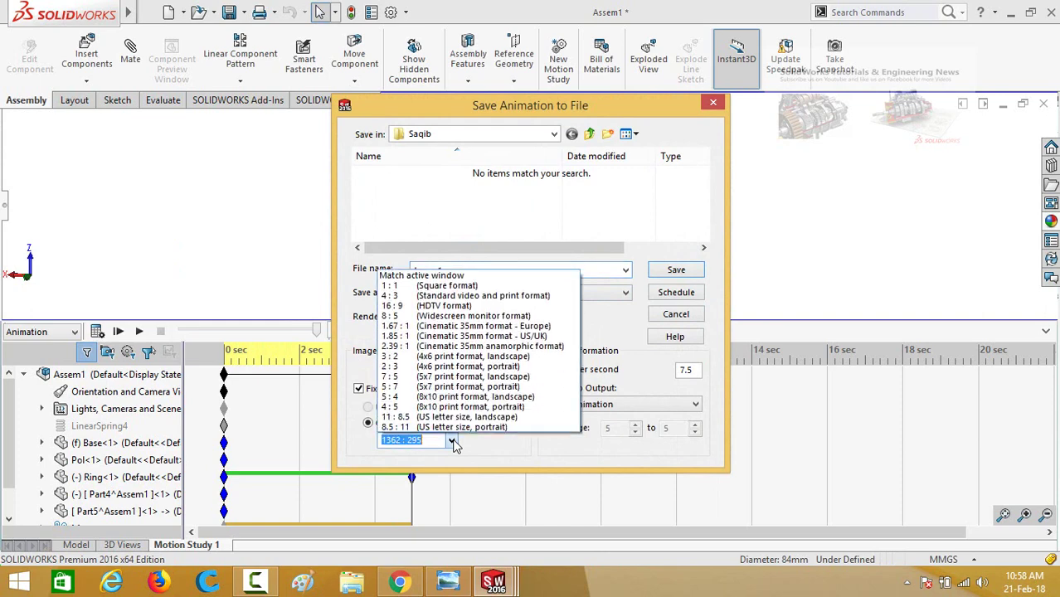
left_click(403, 307)
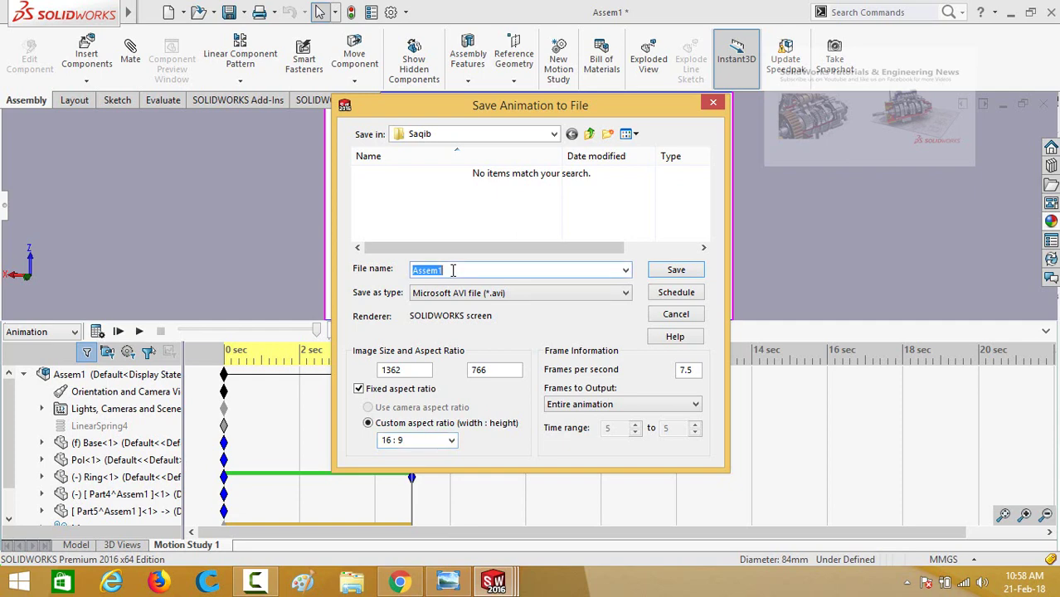
Save the entire animation as an AVI file named "anaimation", recalculating the motion study results before saving.
type("anaimation")
left_click(676, 272)
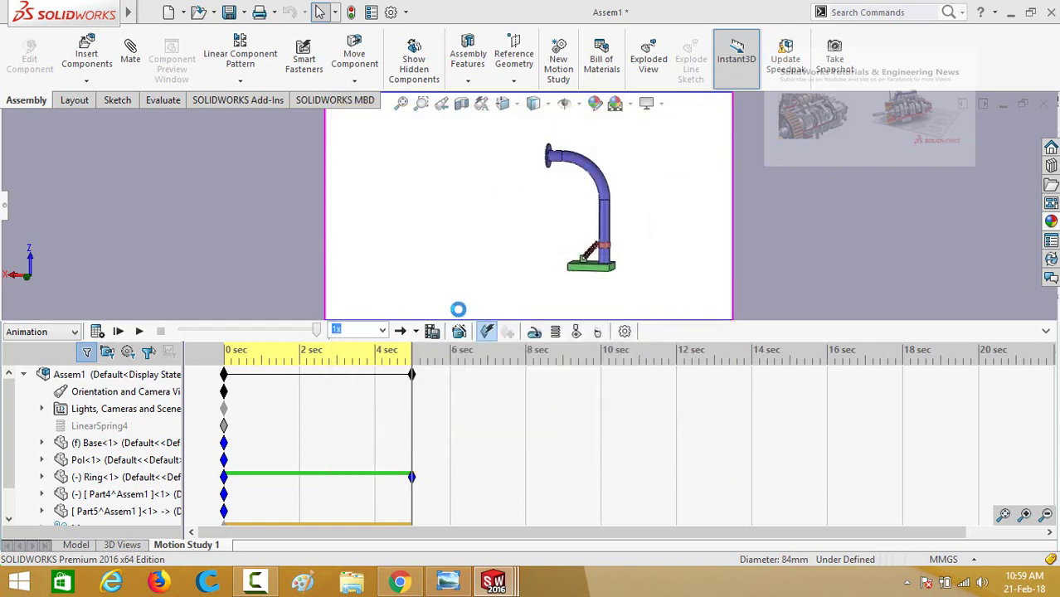
left_click(603, 256)
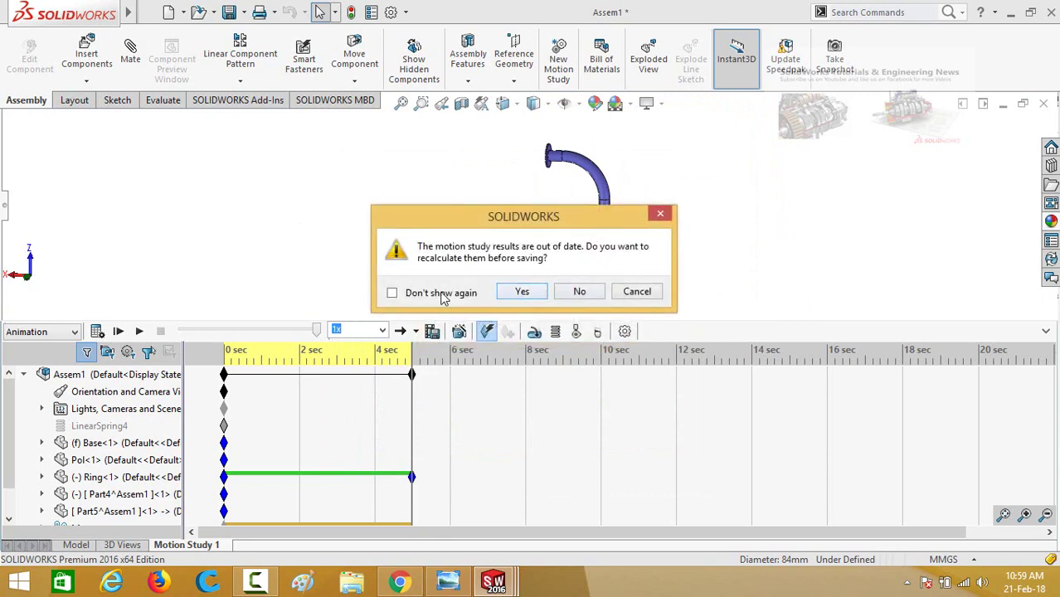
left_click(523, 292)
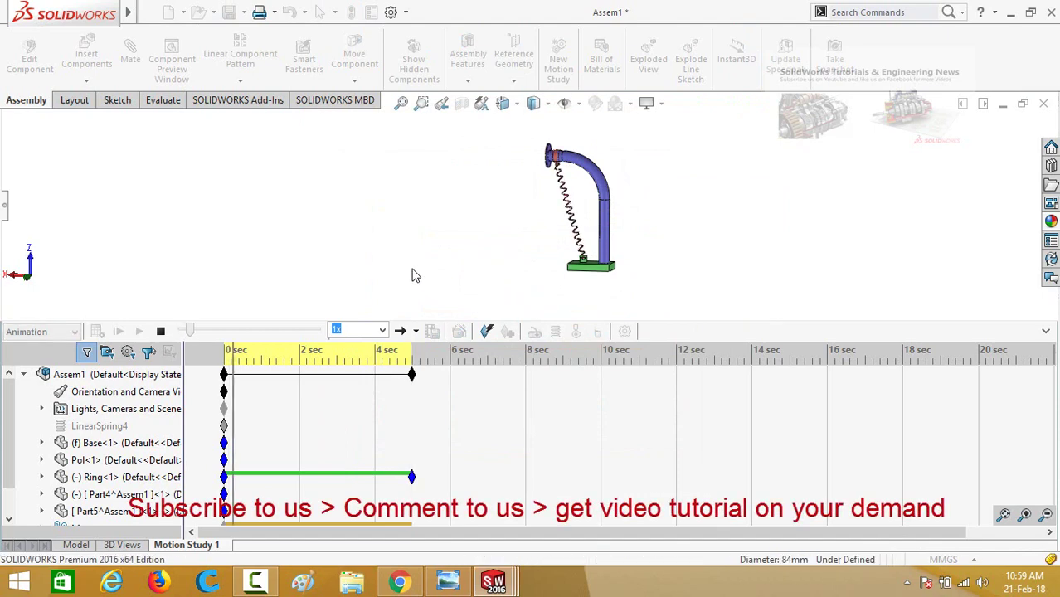
mouse_move(267, 585)
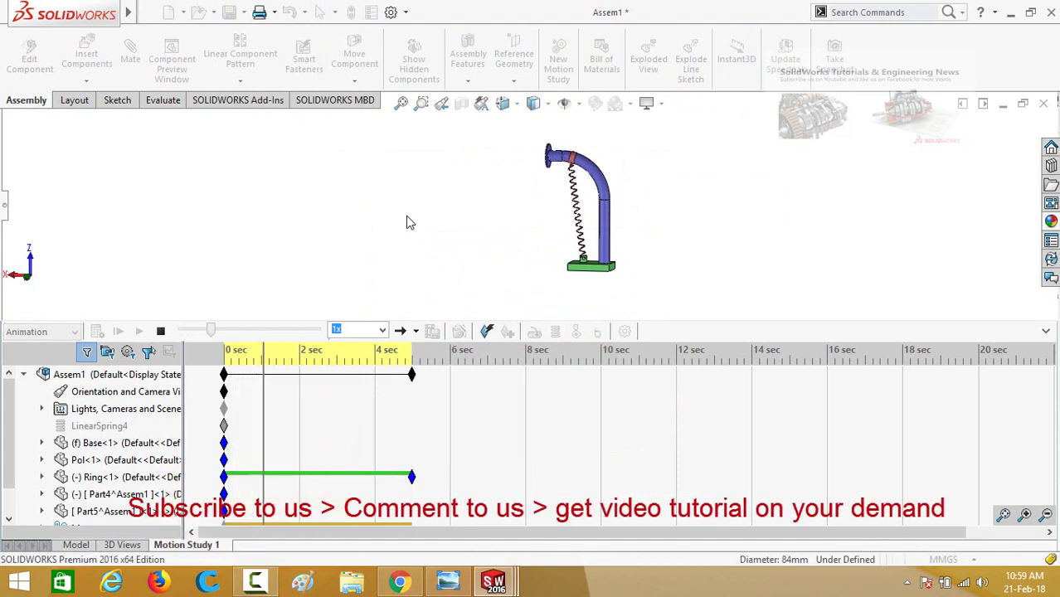